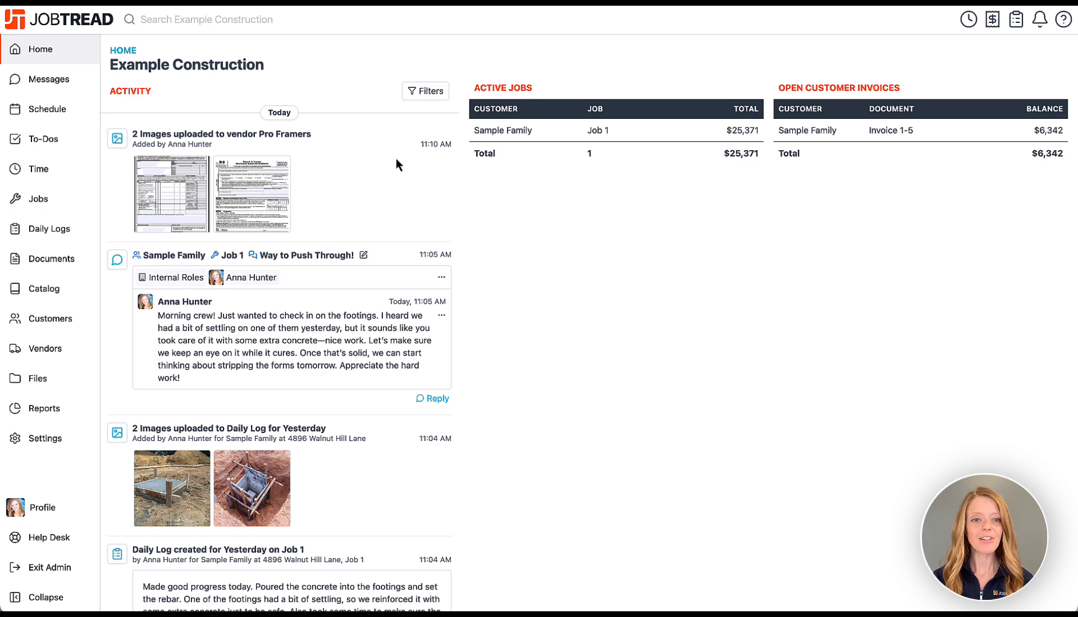
From the Customers list, start a blank + Customer form.
{"action": "scroll", "coordinate": [396, 160], "scroll_direction": "down", "scroll_amount": 10}
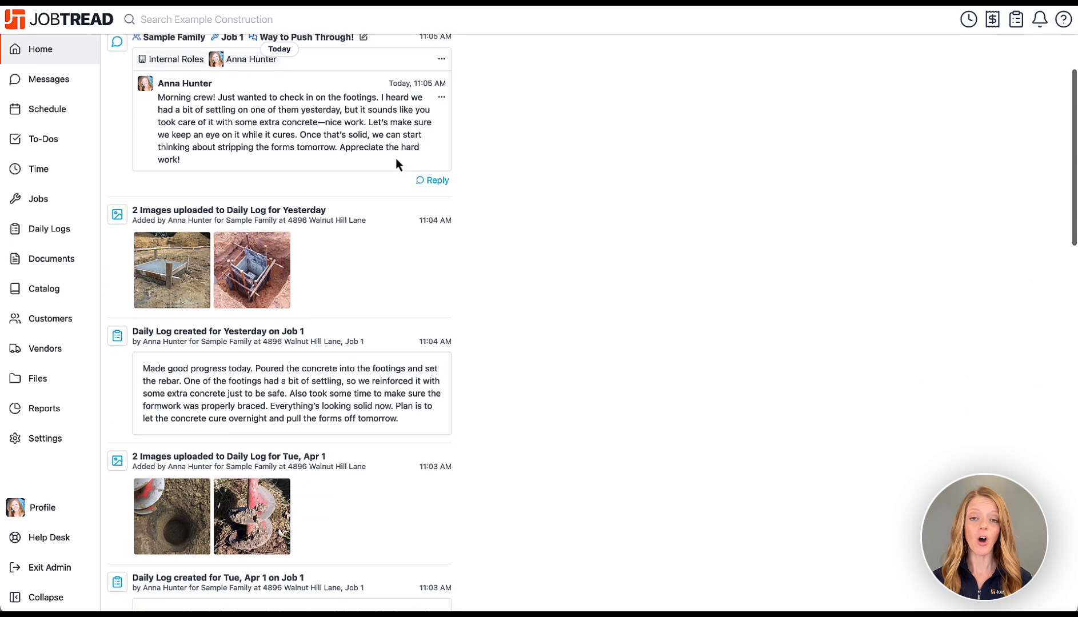
{"action": "scroll", "coordinate": [396, 159], "scroll_direction": "up", "scroll_amount": 15}
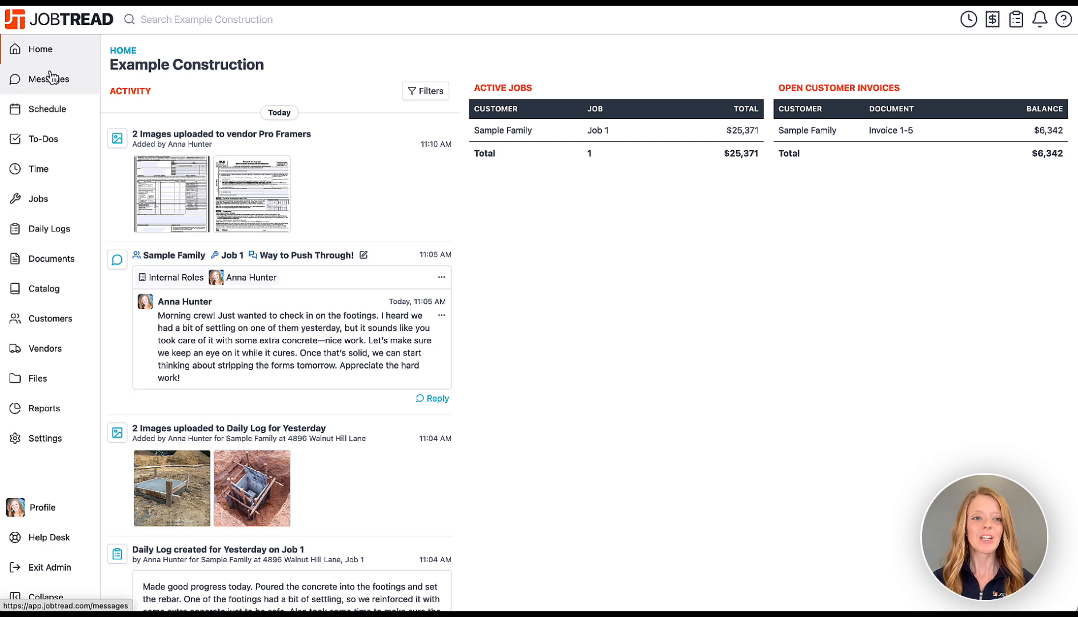
{"action": "left_click", "coordinate": [37, 330]}
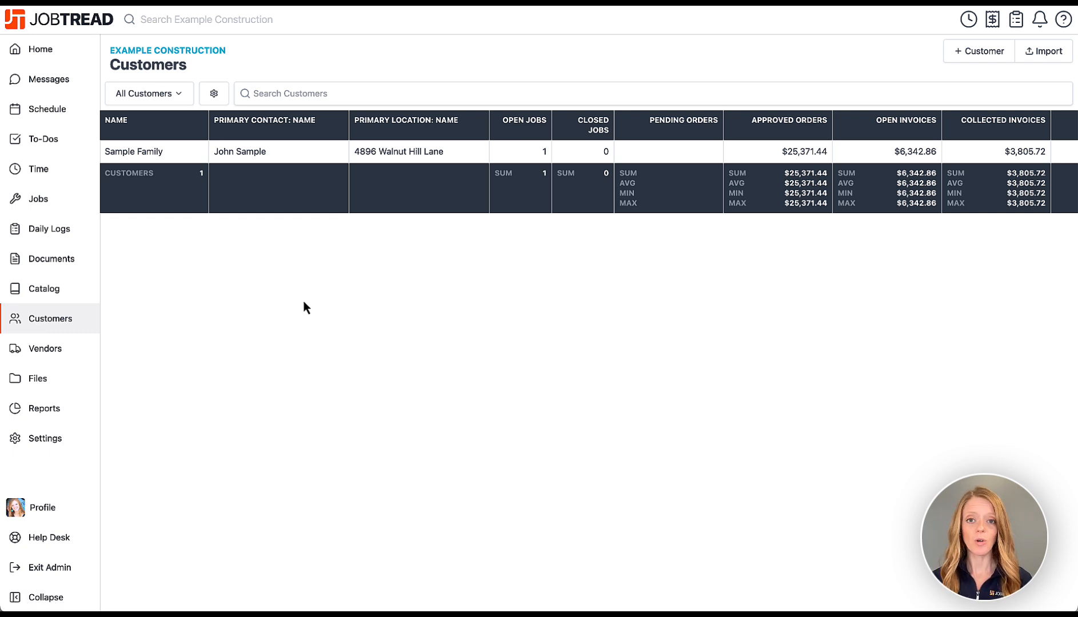
{"action": "left_click", "coordinate": [960, 52]}
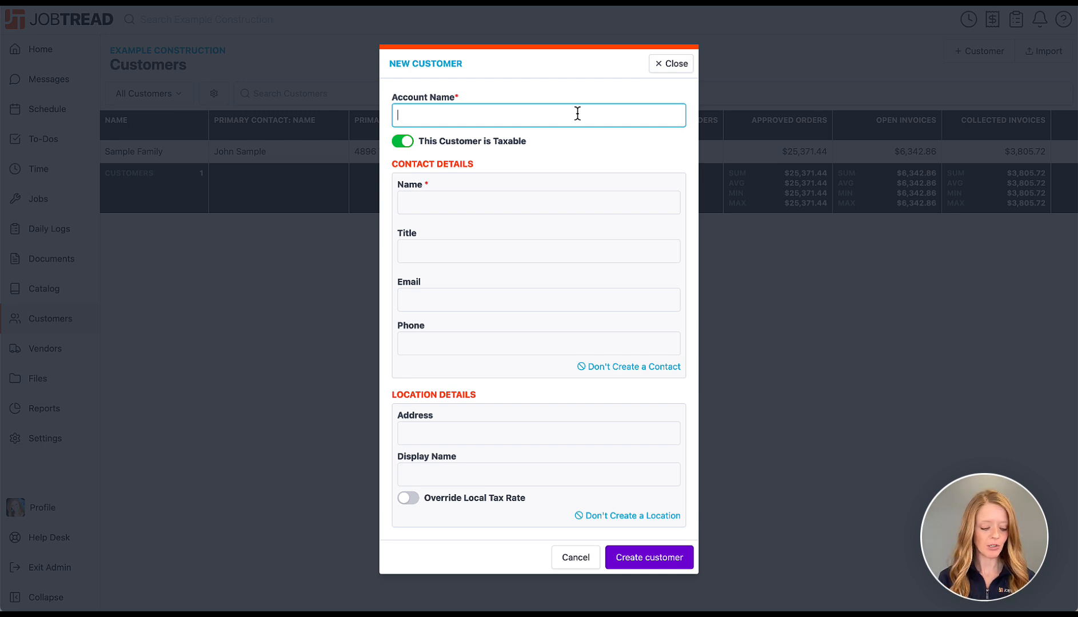
Enter the family account name, plus the Homeowner contact's name, e-mail and phone number.
{"action": "type", "text": "Doe Family"}
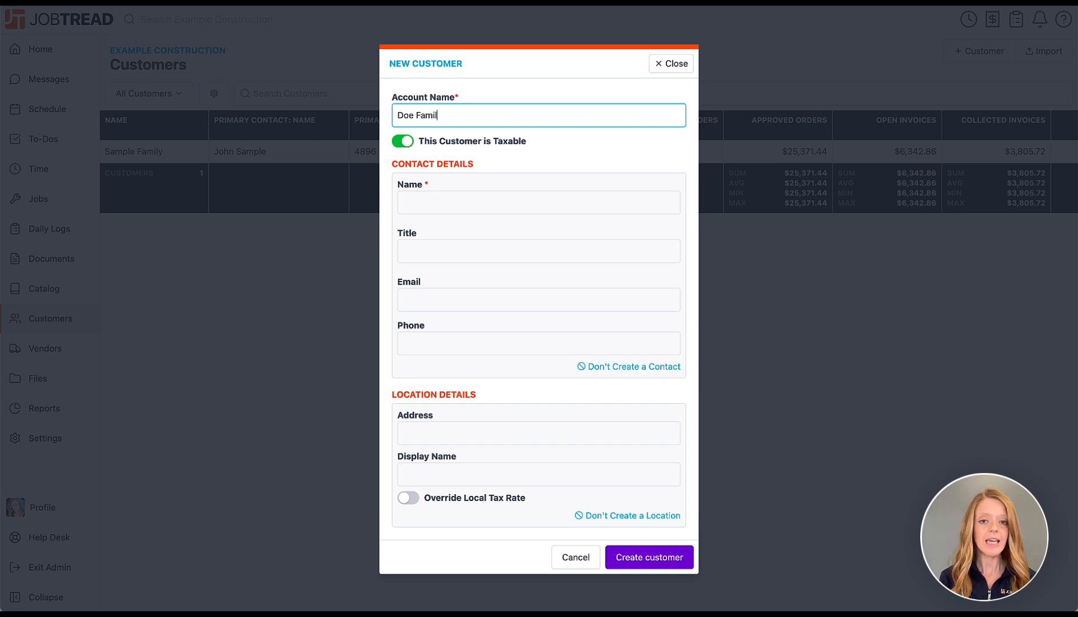
{"action": "left_click", "coordinate": [547, 199]}
{"action": "type", "text": "Jo"}
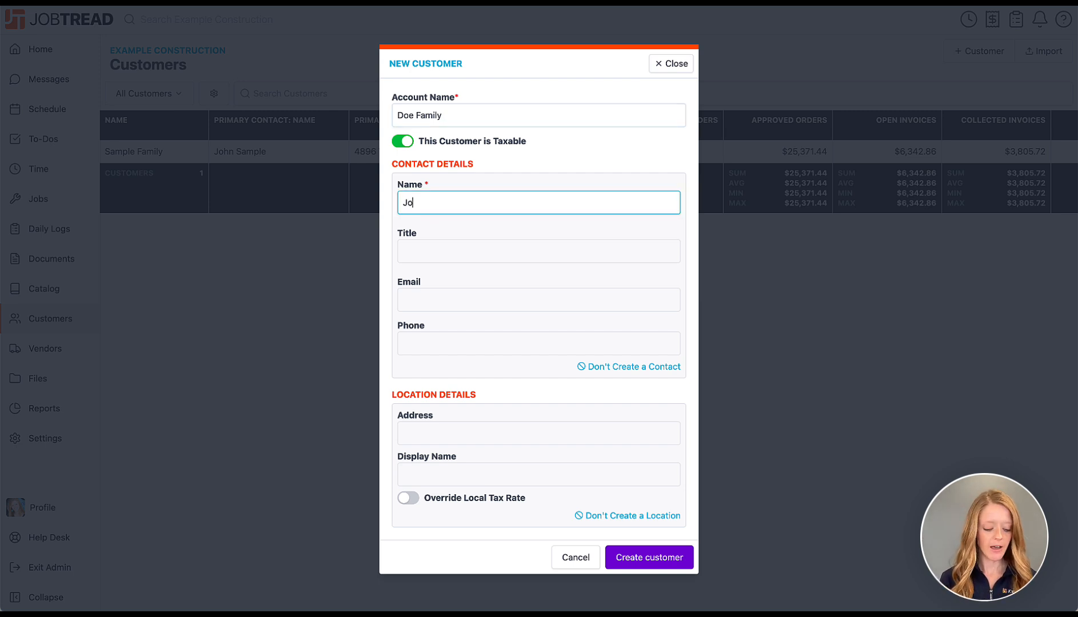
{"action": "type", "text": "hn Doe"}
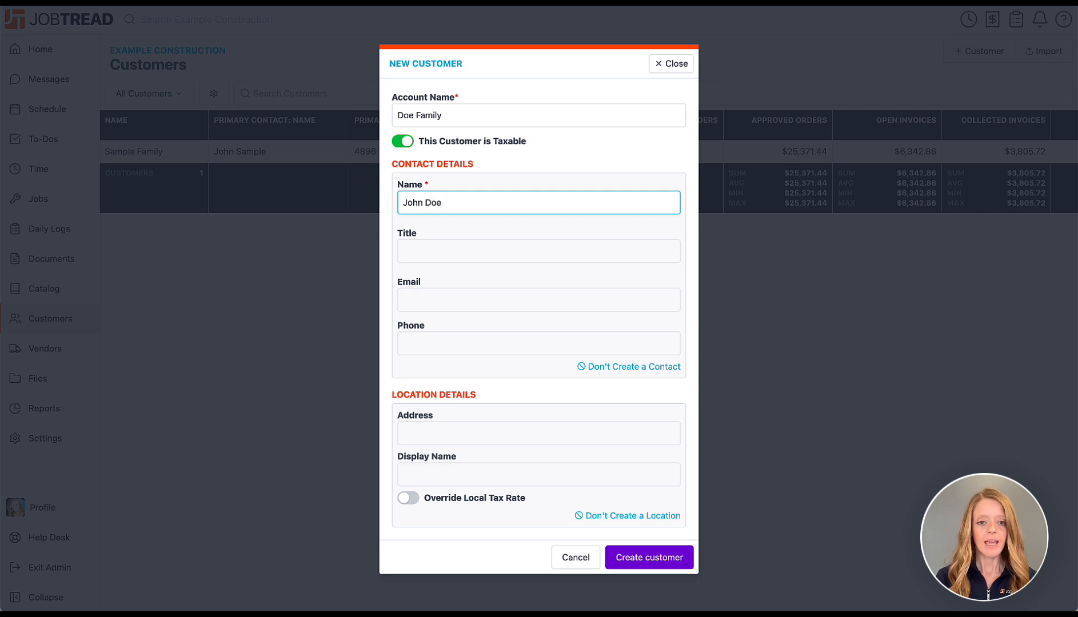
{"action": "left_click", "coordinate": [549, 256]}
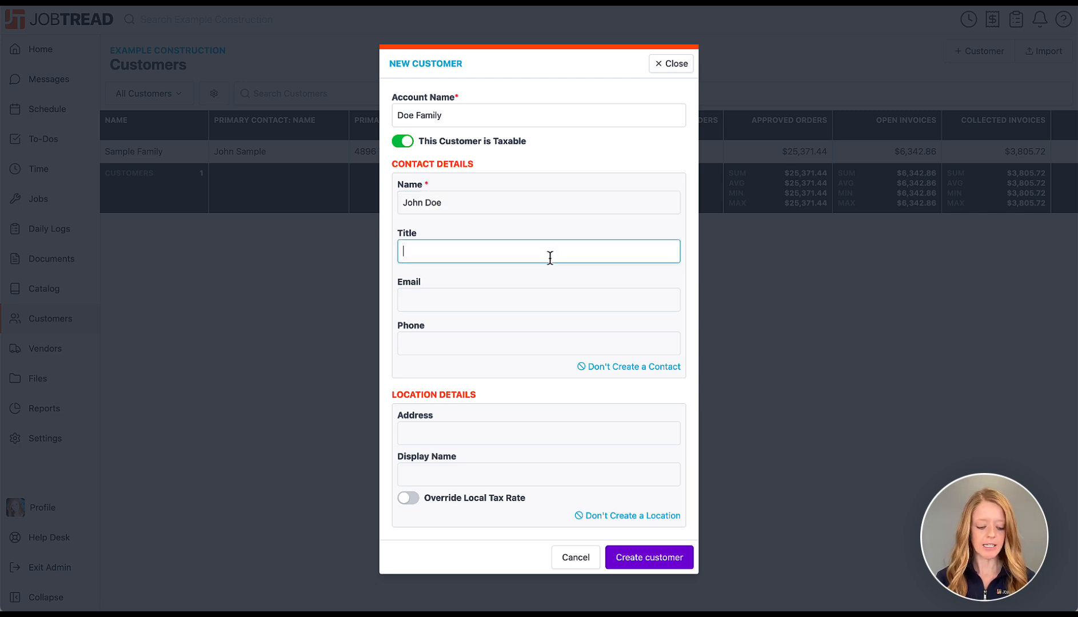
{"action": "type", "text": "Homeowner"}
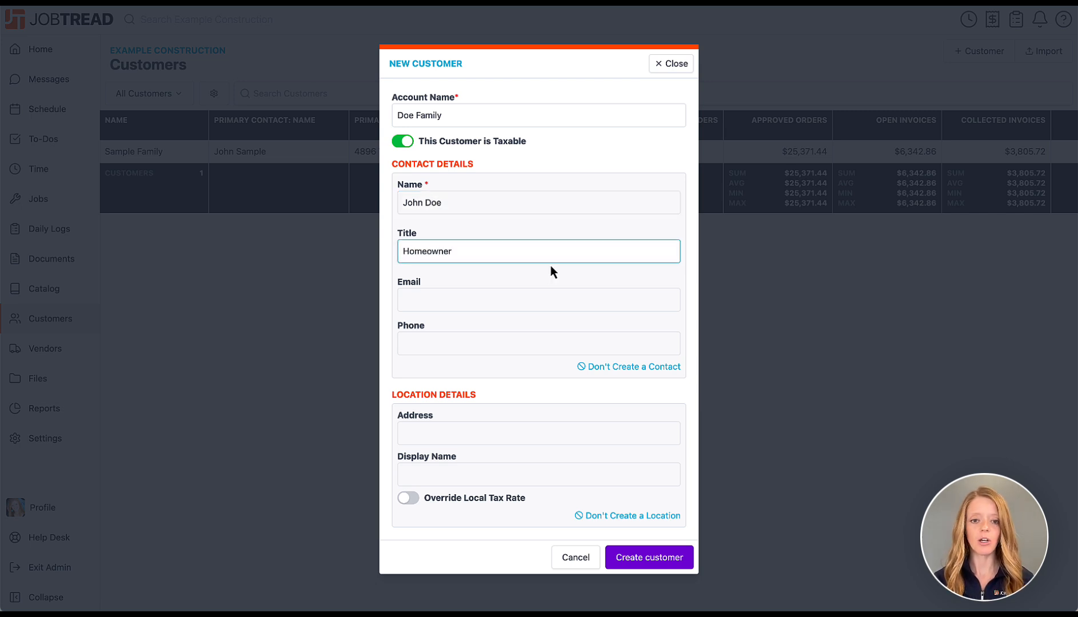
{"action": "left_click", "coordinate": [545, 293]}
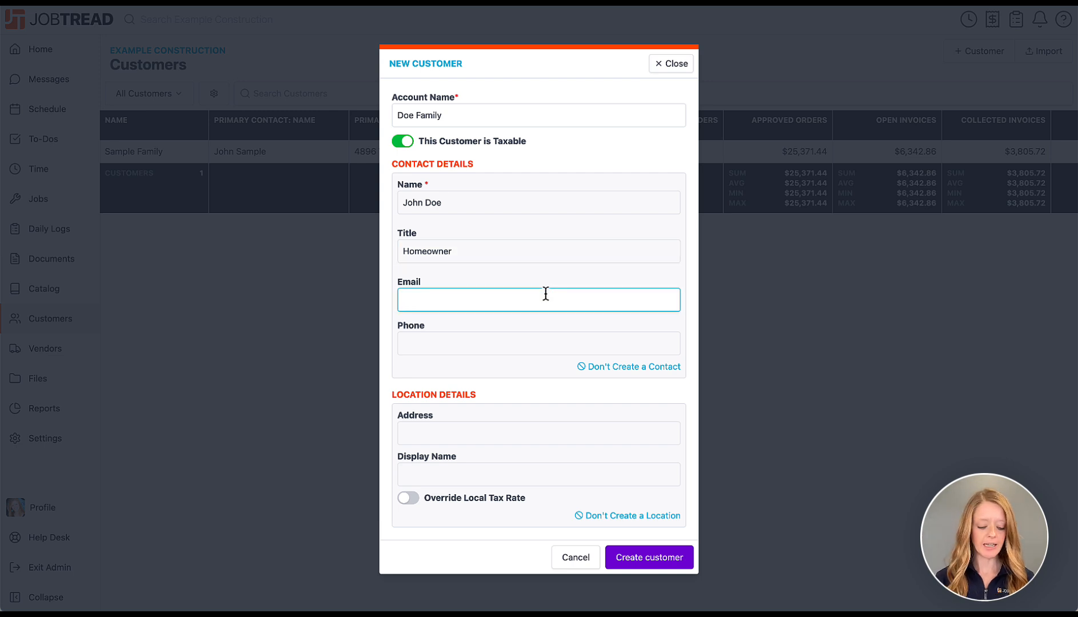
{"action": "type", "text": "johndoe@ex"}
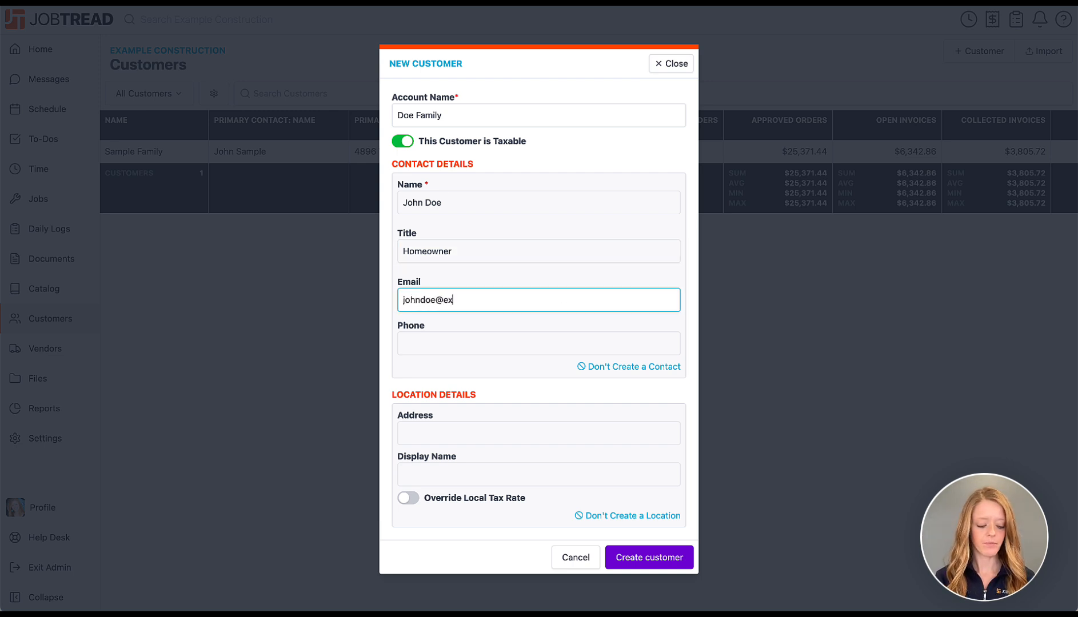
{"action": "type", "text": "ample.com"}
{"action": "left_click", "coordinate": [529, 338]}
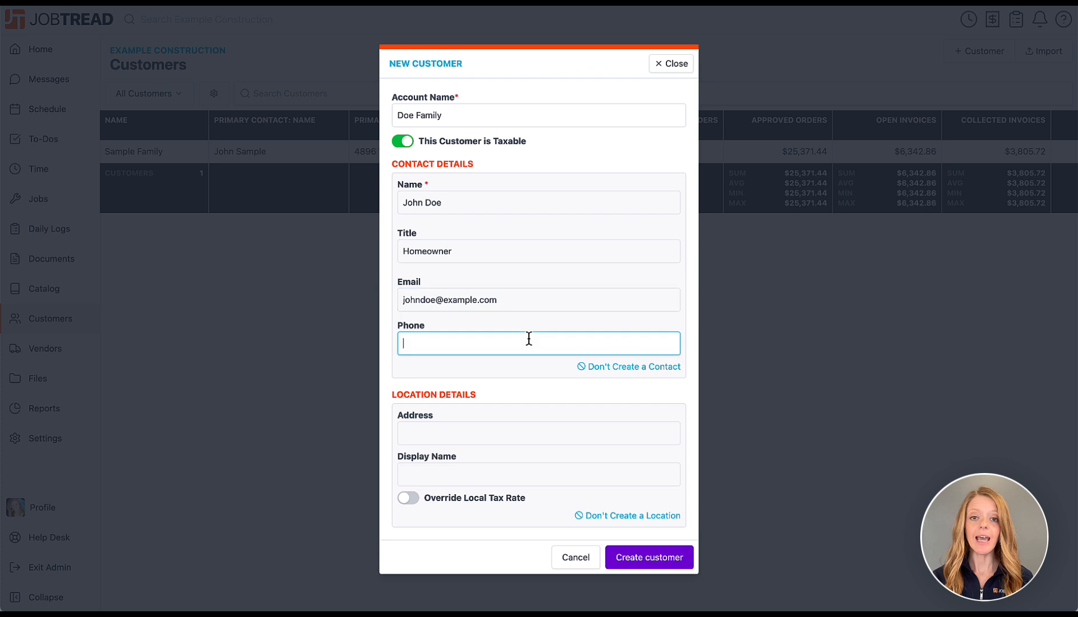
{"action": "type", "text": "222-5"}
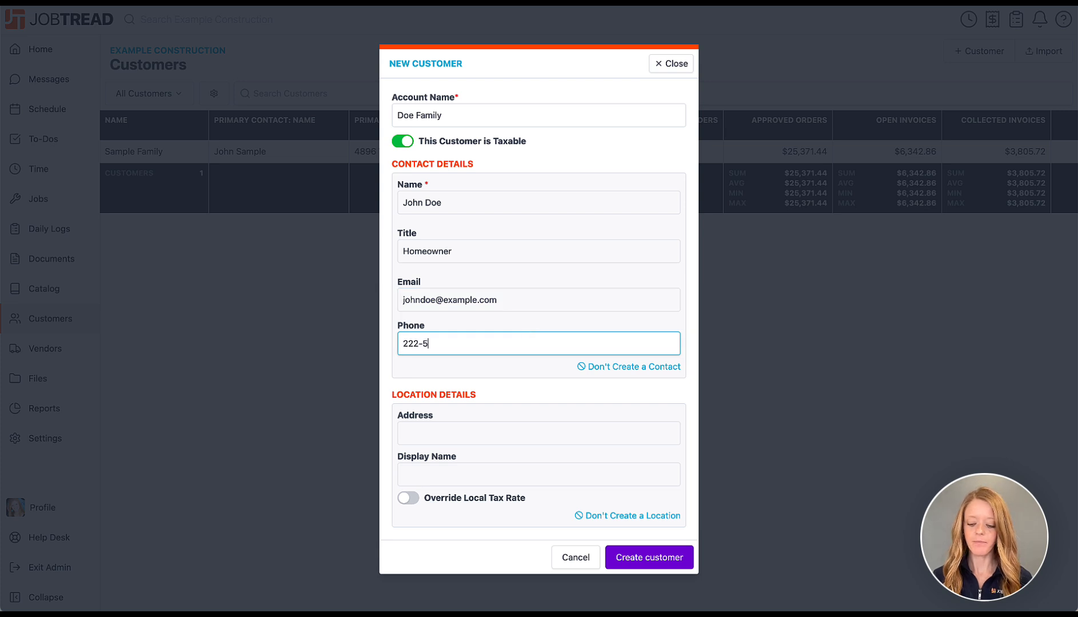
{"action": "type", "text": "55-8888"}
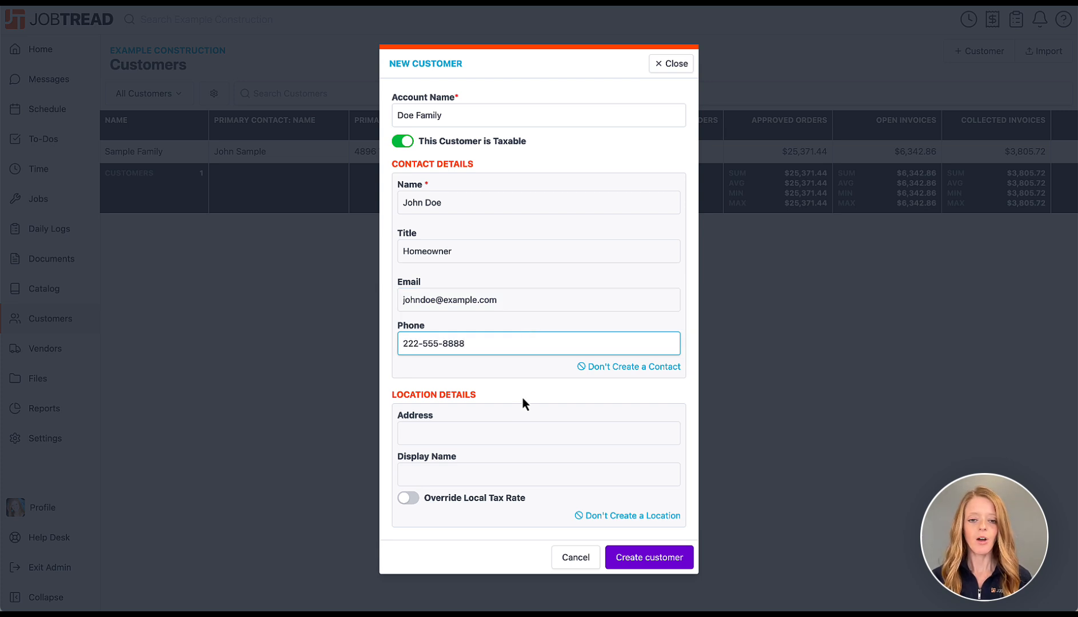
Pick the suggested Dallas street address and create the customer.
{"action": "left_click", "coordinate": [509, 439]}
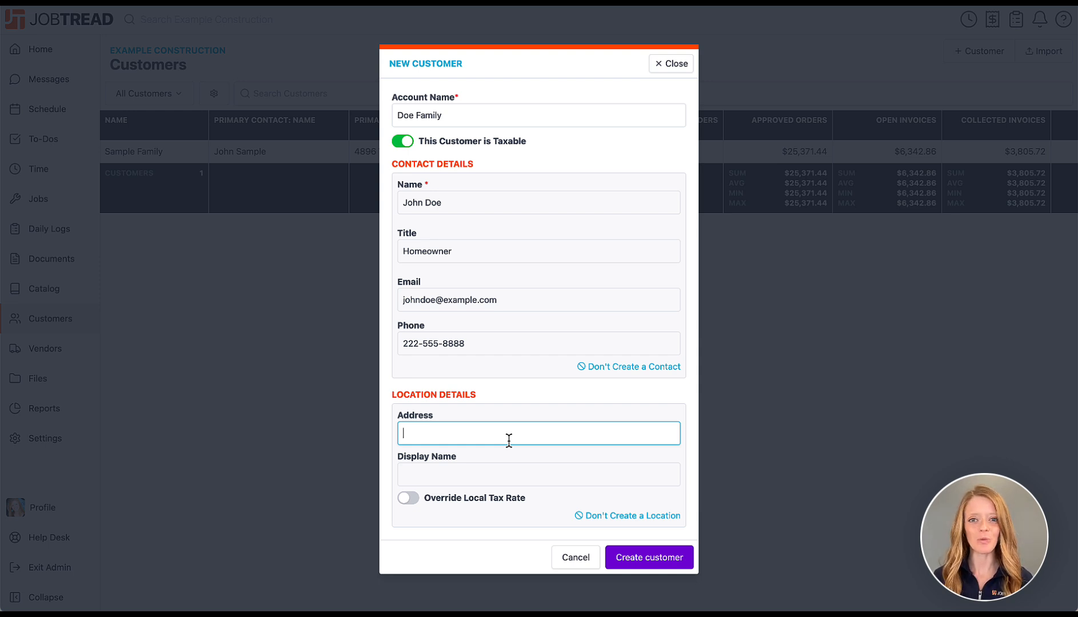
{"action": "type", "text": "1865"}
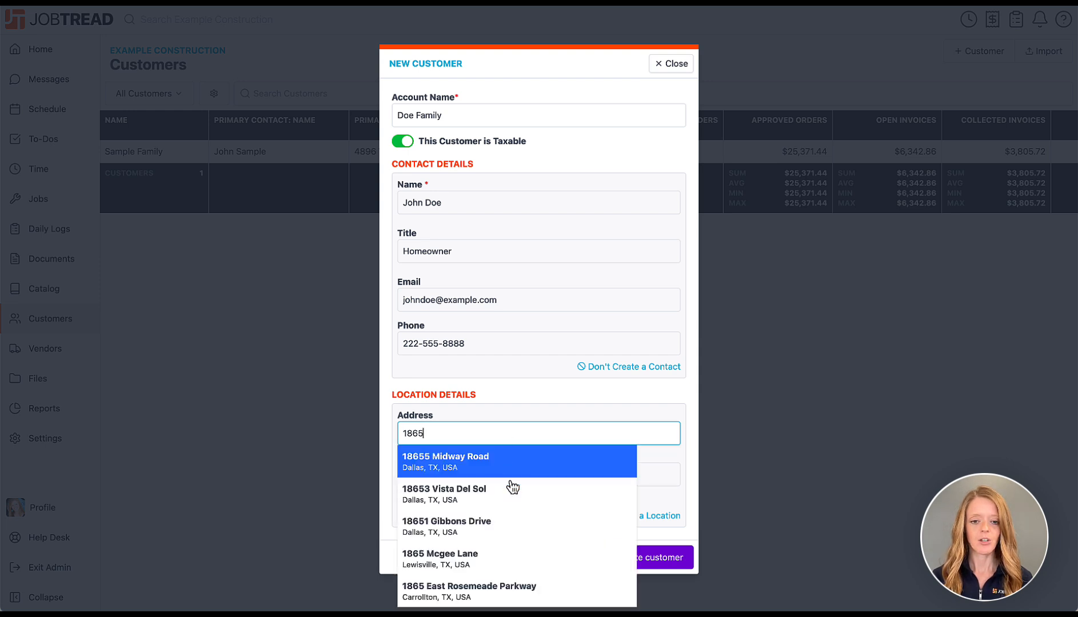
{"action": "left_click", "coordinate": [512, 534]}
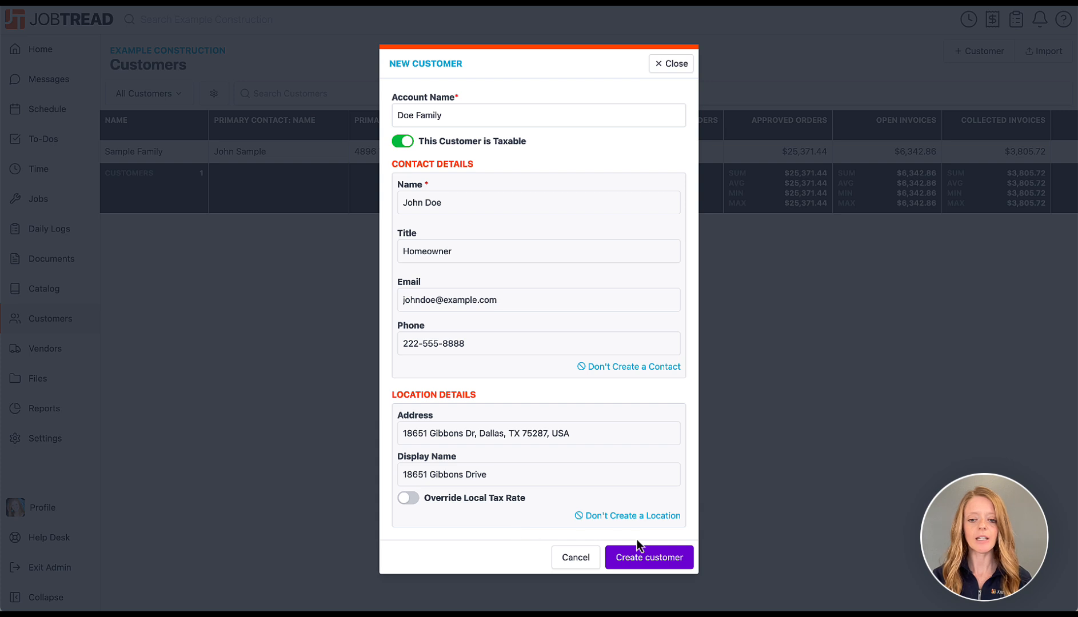
{"action": "left_click", "coordinate": [649, 559]}
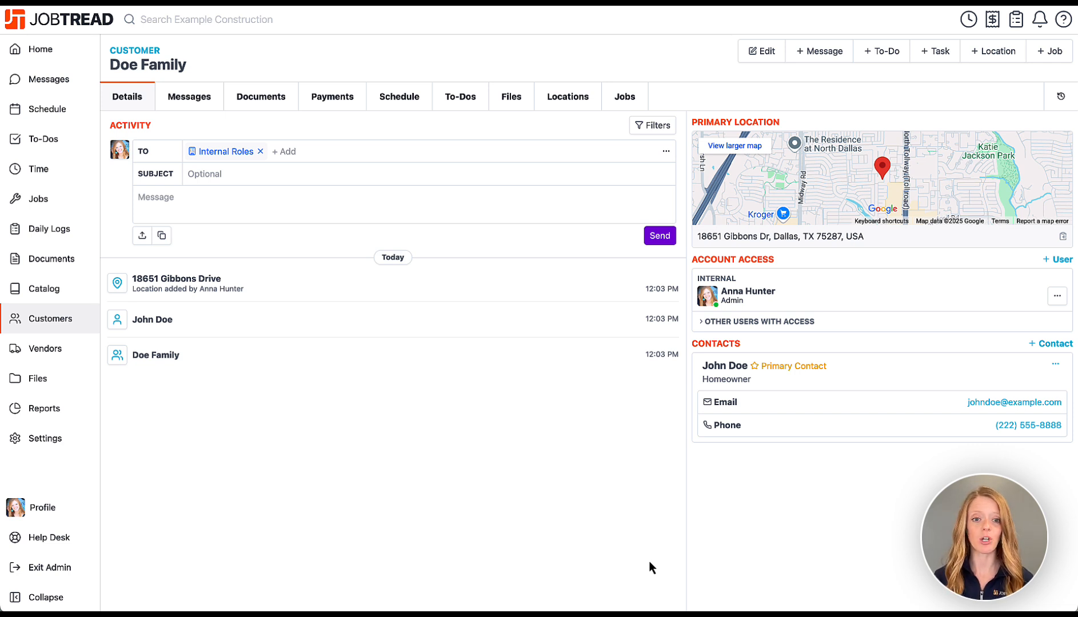
Send 'Looking for a kitchen remodel - 200SF.' as an activity message on the customer.
{"action": "left_click", "coordinate": [474, 200]}
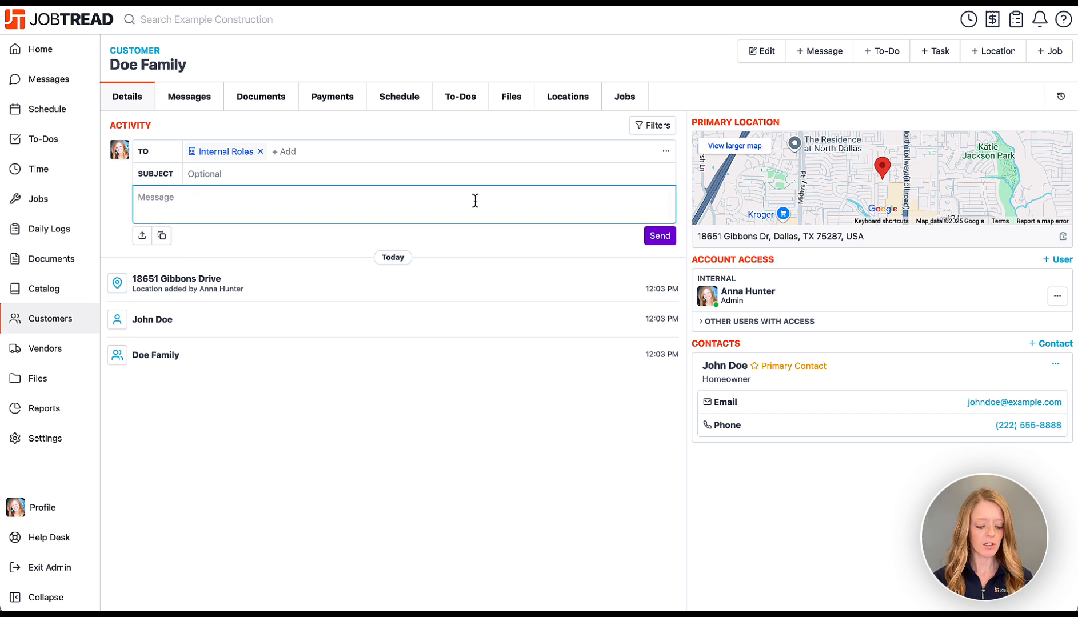
{"action": "type", "text": "Loo"}
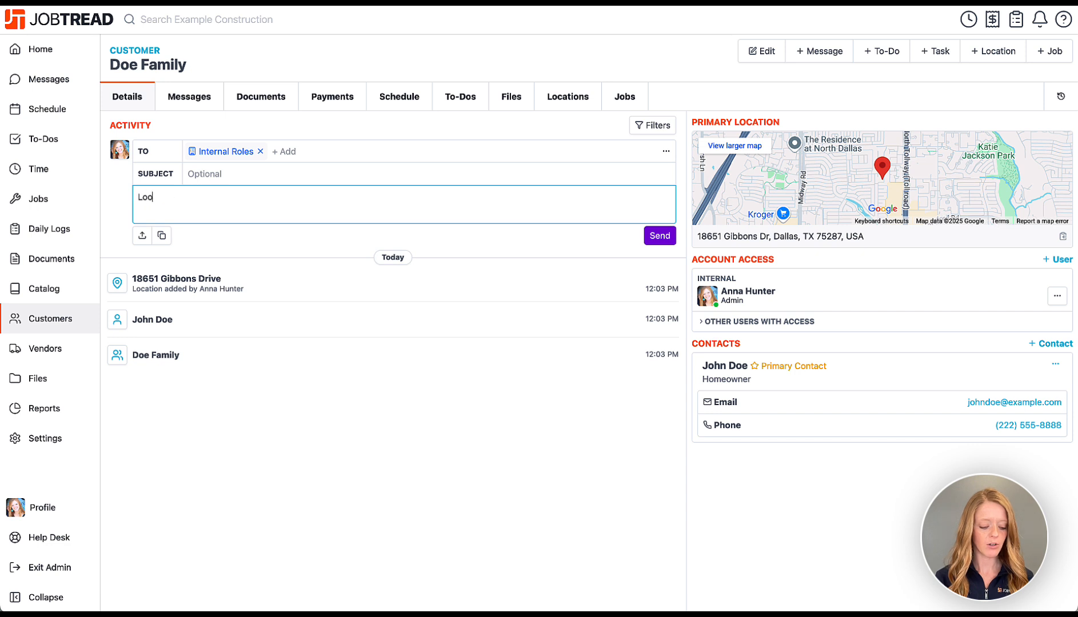
{"action": "type", "text": "king for a kitch"}
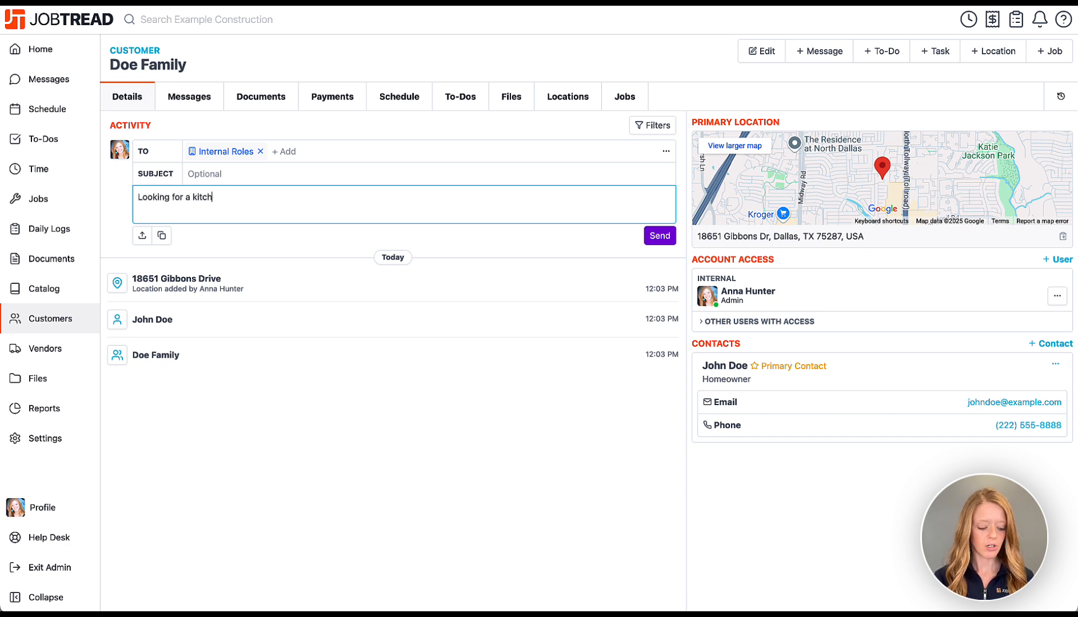
{"action": "type", "text": "en remodel"}
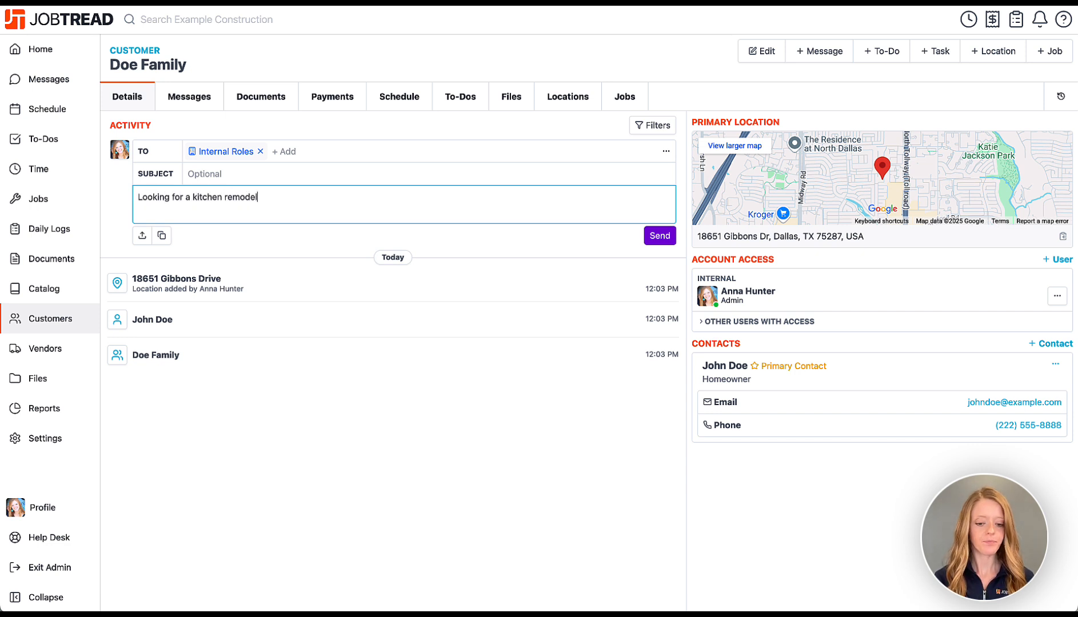
{"action": "type", "text": " - 2"}
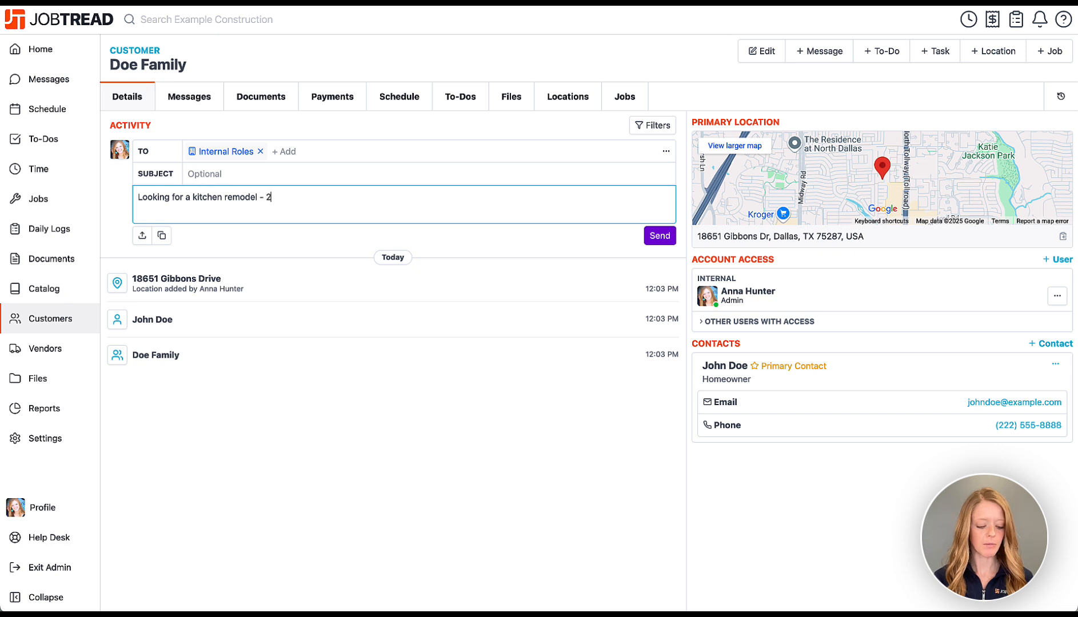
{"action": "type", "text": "00SF."}
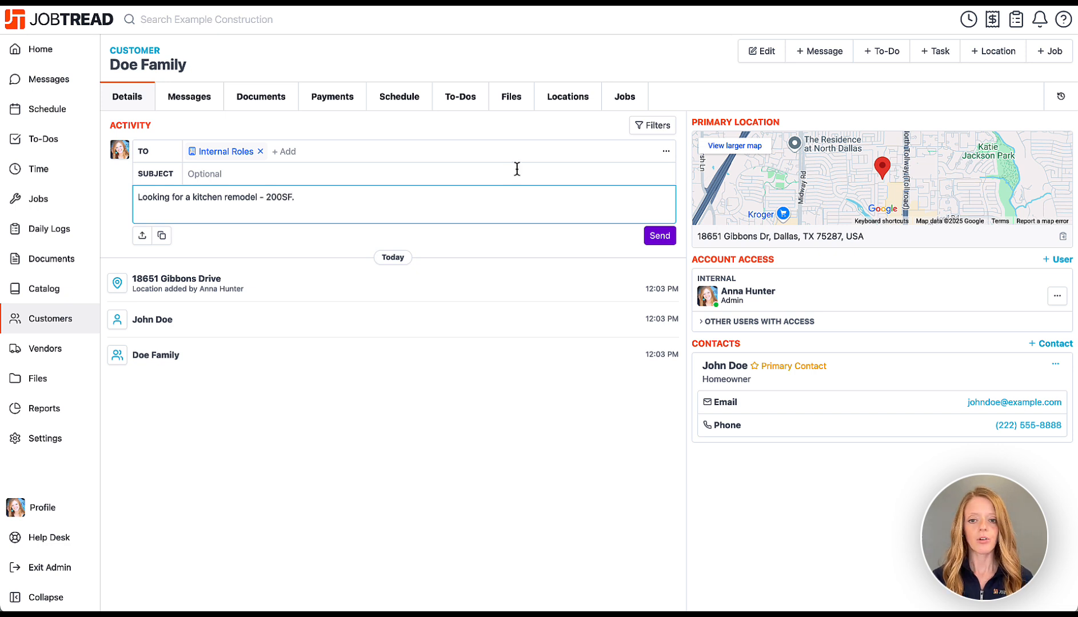
{"action": "left_click", "coordinate": [657, 238]}
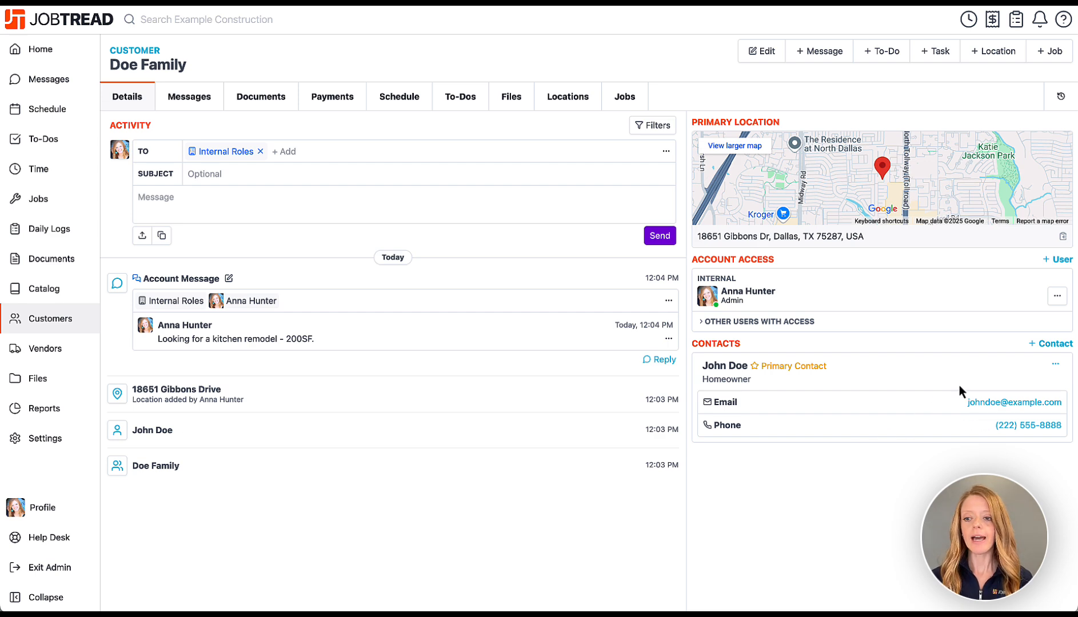
Create a second Homeowner contact with their name, e-mail and phone number.
{"action": "left_click", "coordinate": [1050, 344]}
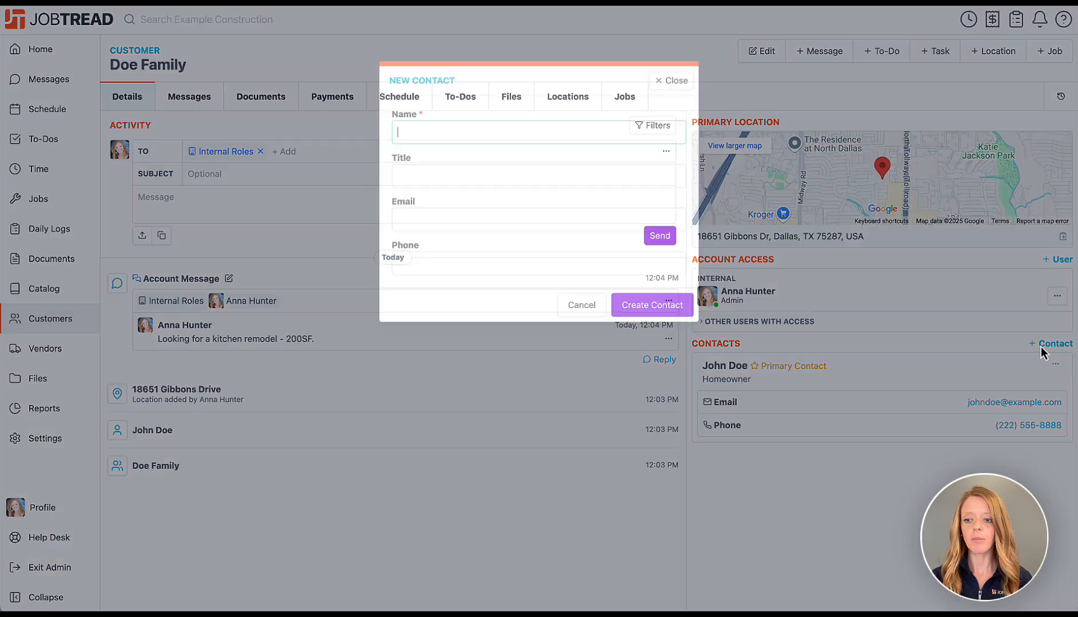
{"action": "type", "text": "Jane Doe"}
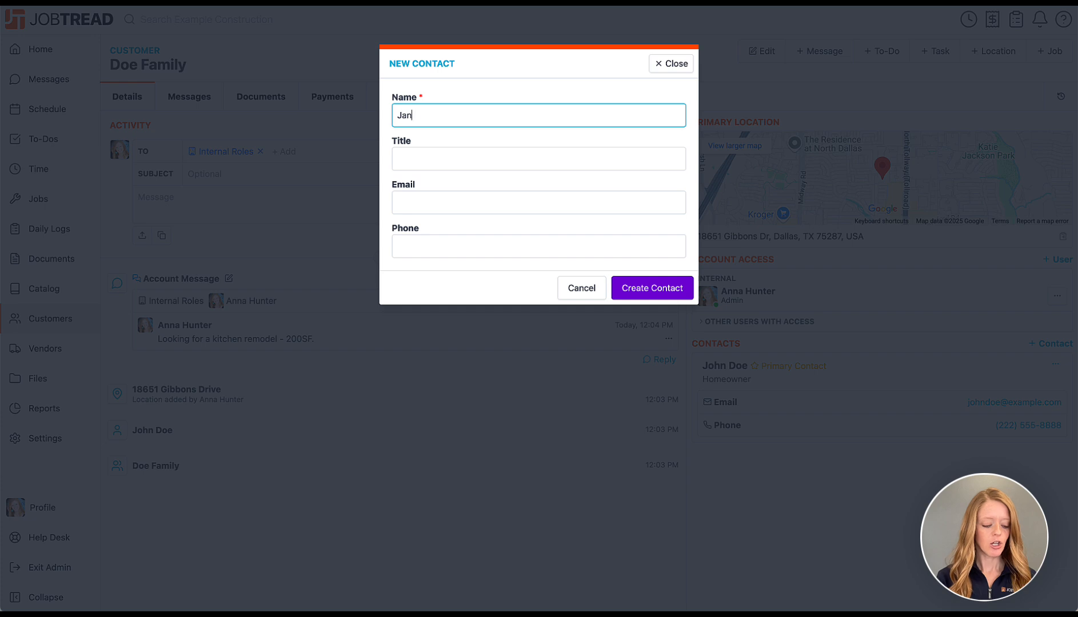
{"action": "left_click", "coordinate": [666, 161]}
{"action": "type", "text": "Homeowner"}
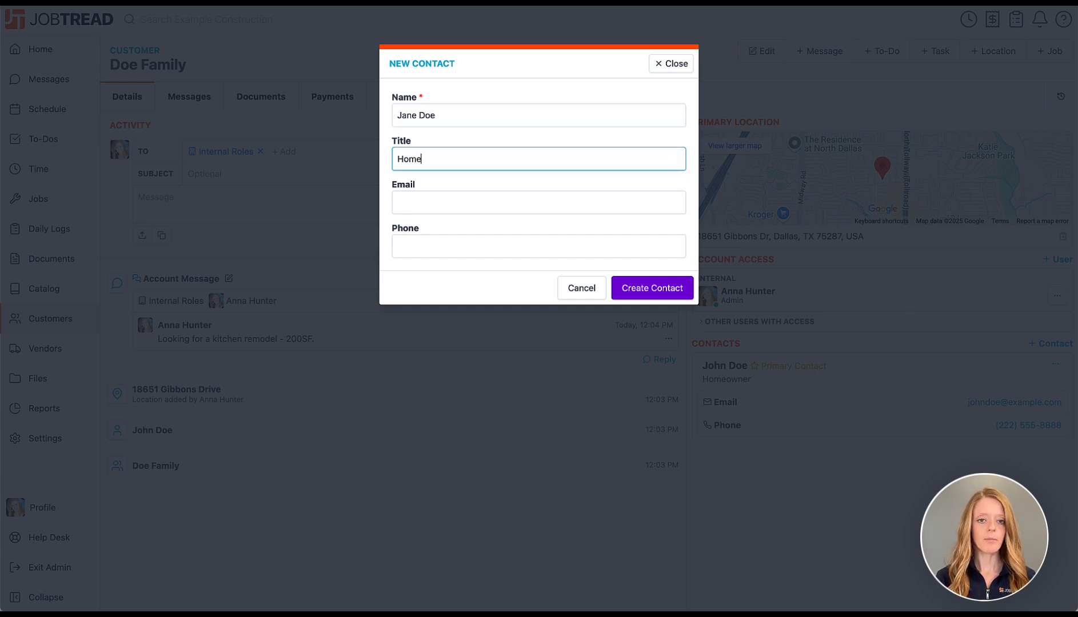
{"action": "left_click", "coordinate": [665, 199]}
{"action": "type", "text": "janedoe@example.com"}
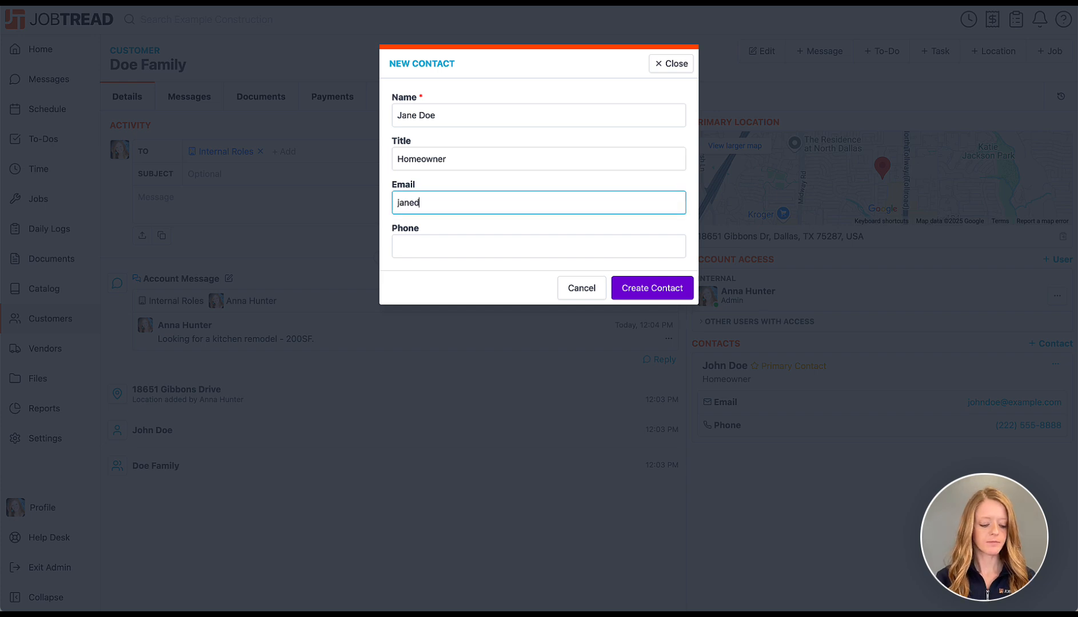
{"action": "left_click", "coordinate": [631, 243]}
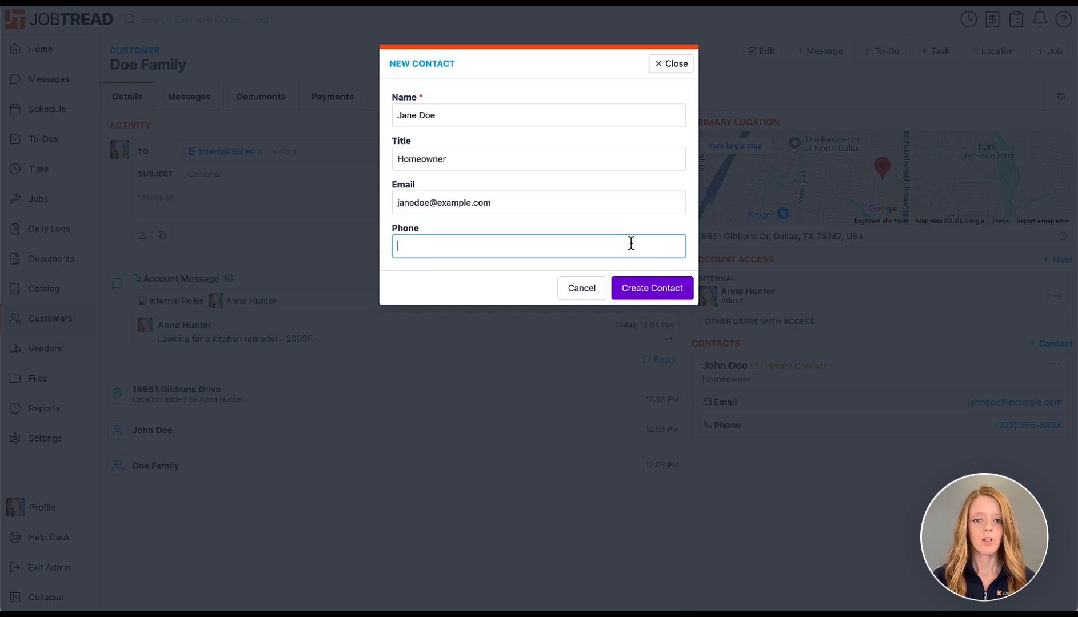
{"action": "type", "text": "777-888-9999"}
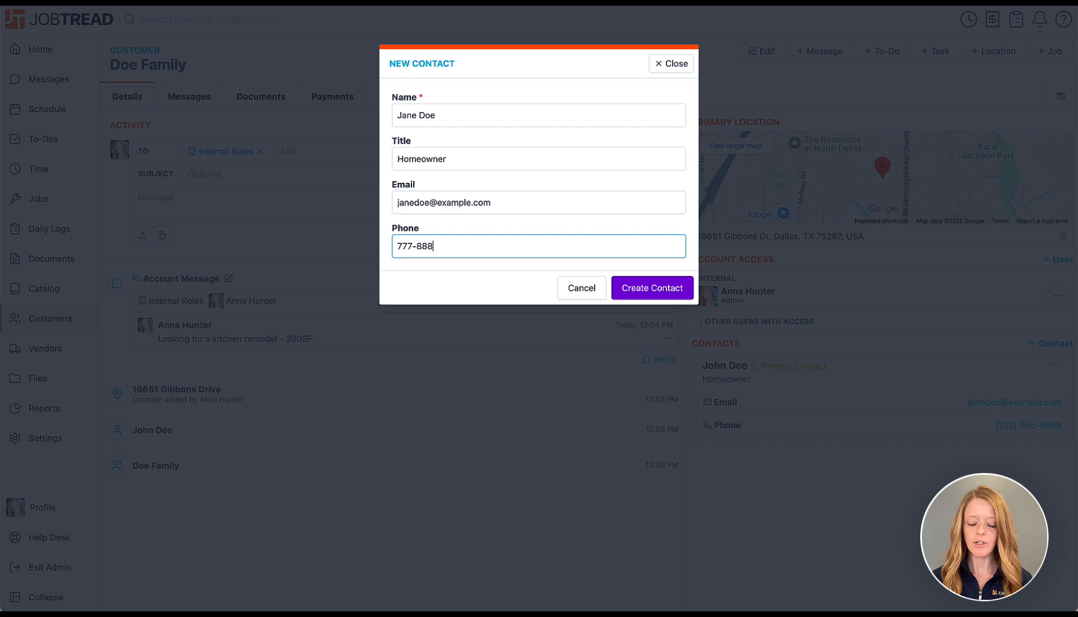
{"action": "left_click", "coordinate": [650, 290]}
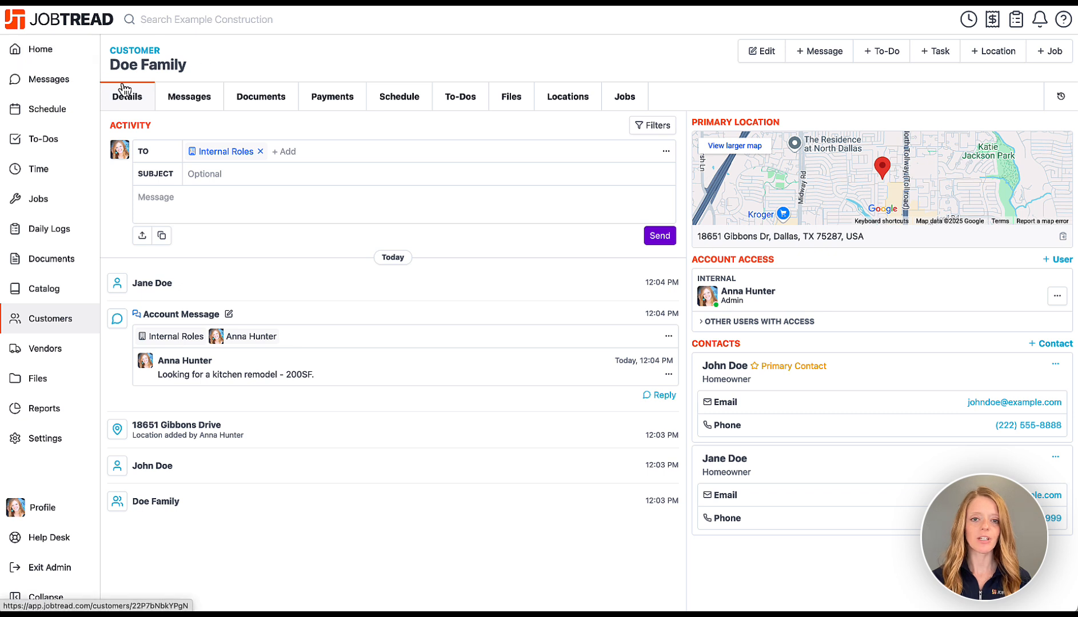
Go from the Customers list to the Jobs list showing Job 1.
{"action": "left_click", "coordinate": [81, 329]}
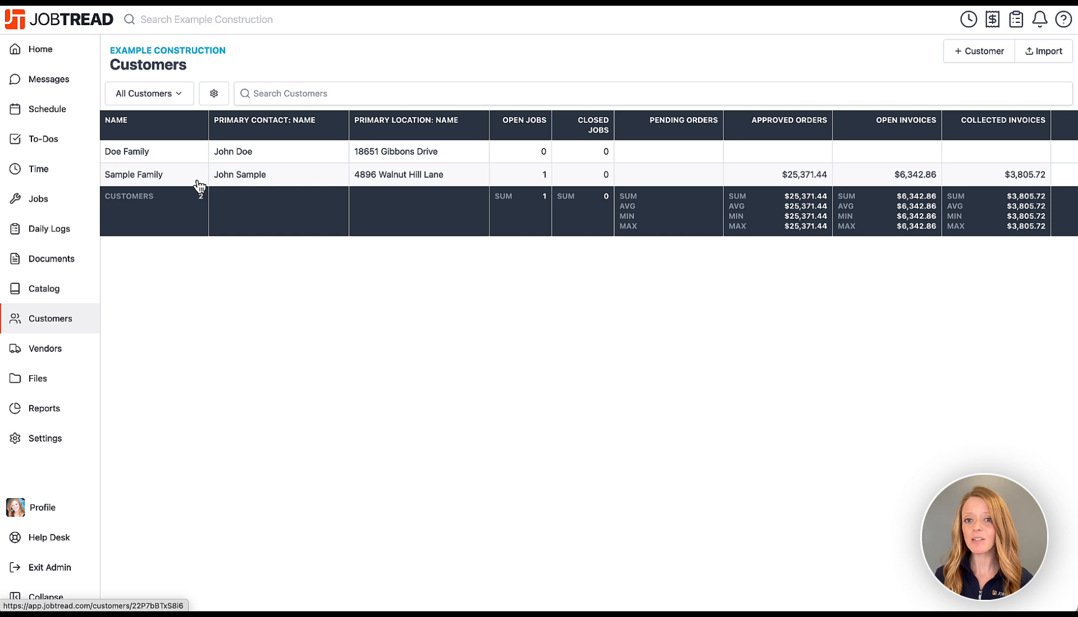
{"action": "left_click", "coordinate": [66, 199]}
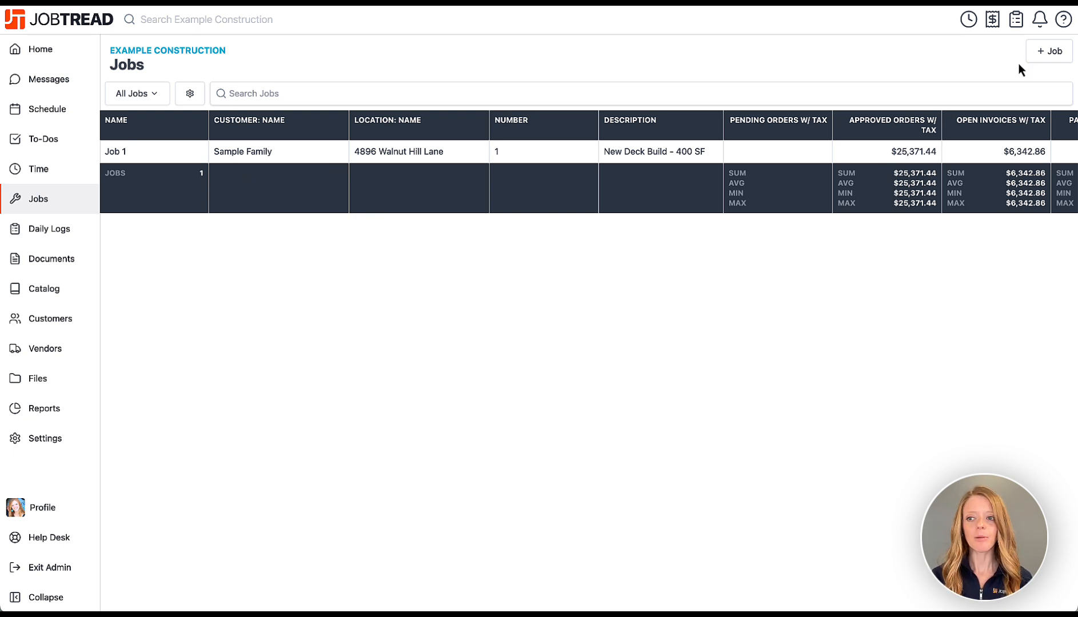
Start a job for the family customer described 'Complete kitchen remodel - replace all cast iron plumbing and ground all electrical'.
{"action": "left_click", "coordinate": [1037, 63]}
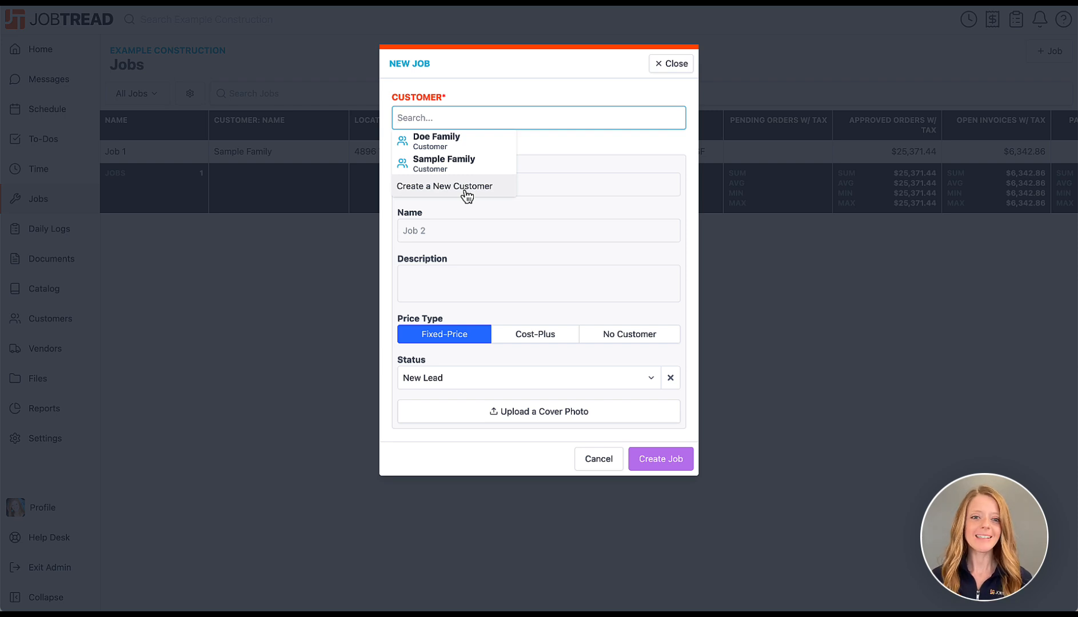
{"action": "left_click", "coordinate": [459, 146]}
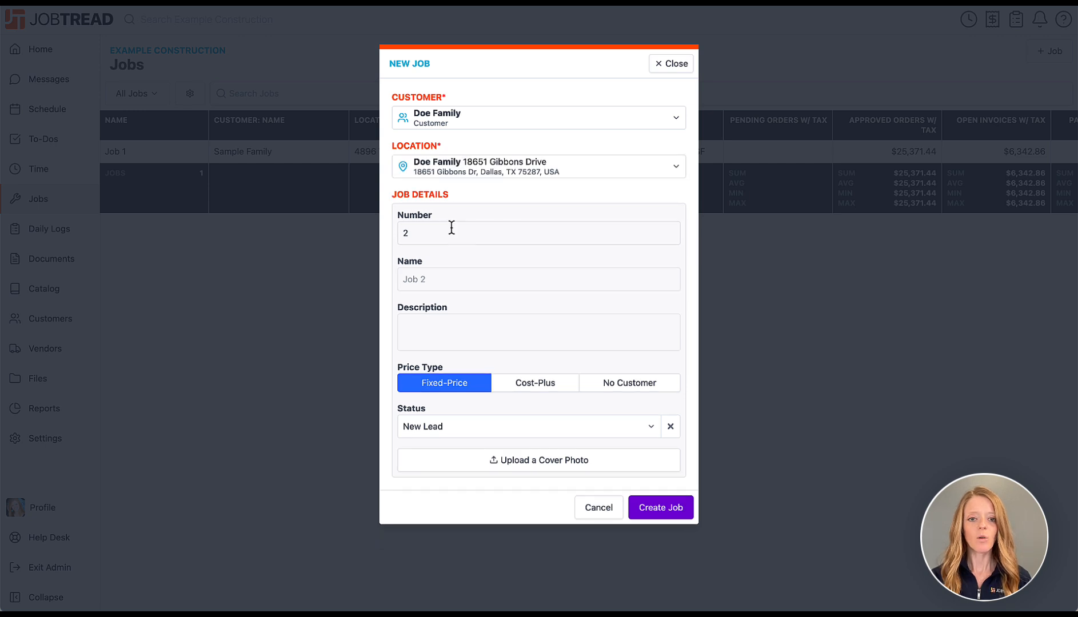
{"action": "left_click", "coordinate": [450, 320]}
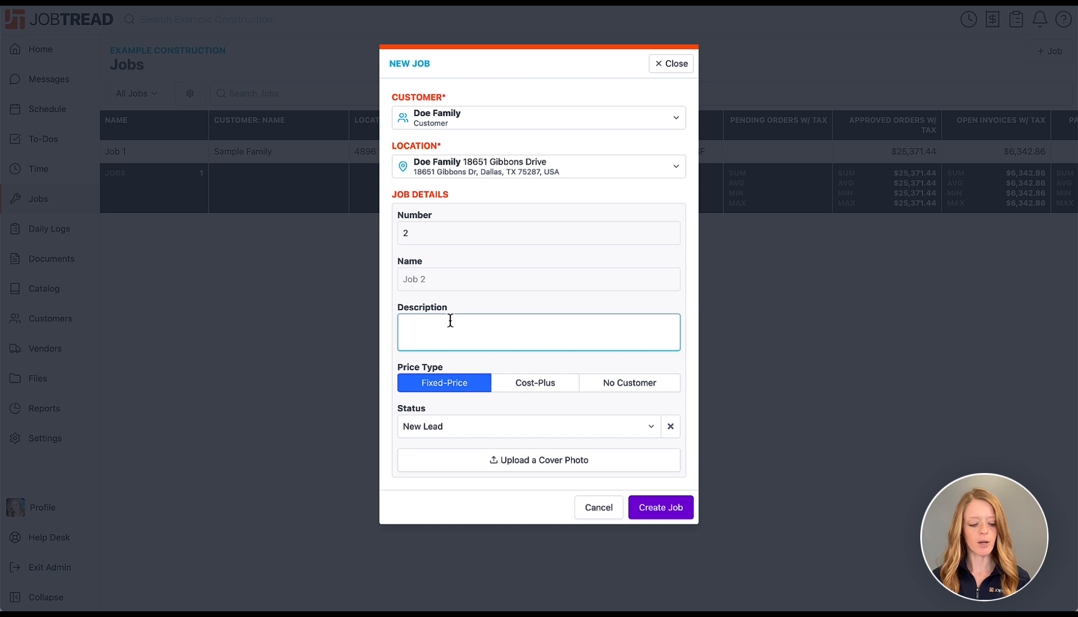
{"action": "type", "text": "Complete kit"}
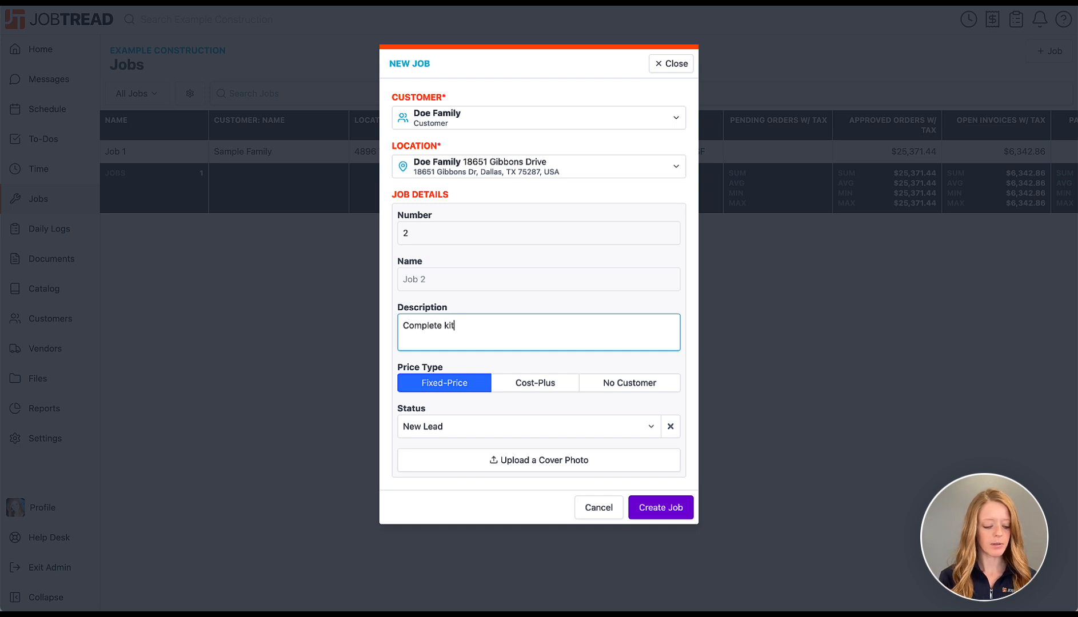
{"action": "type", "text": "chen remodel "}
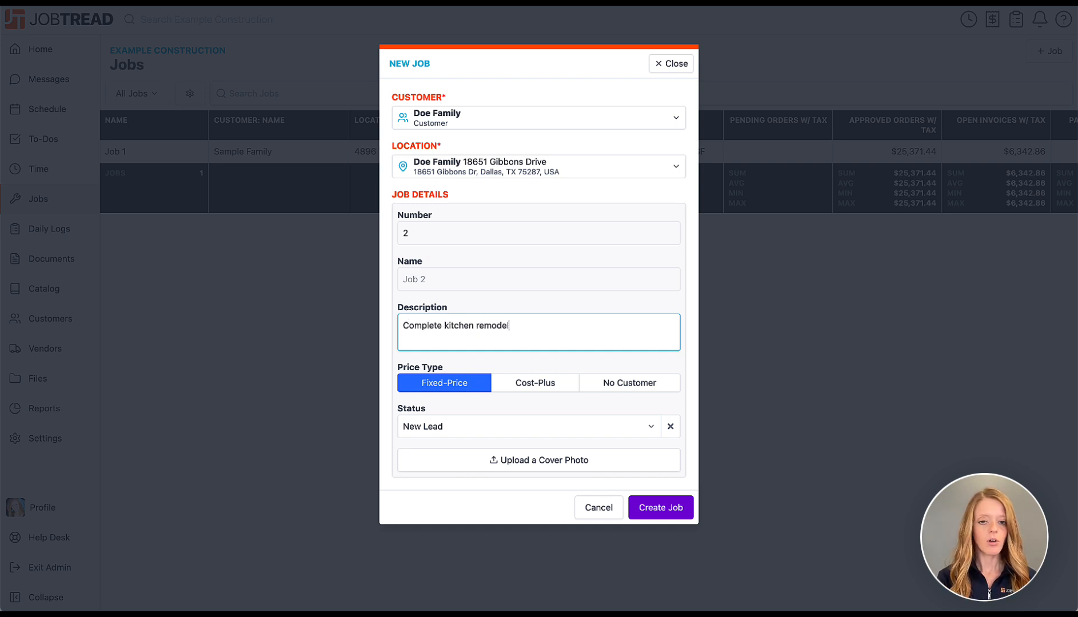
{"action": "type", "text": "- "}
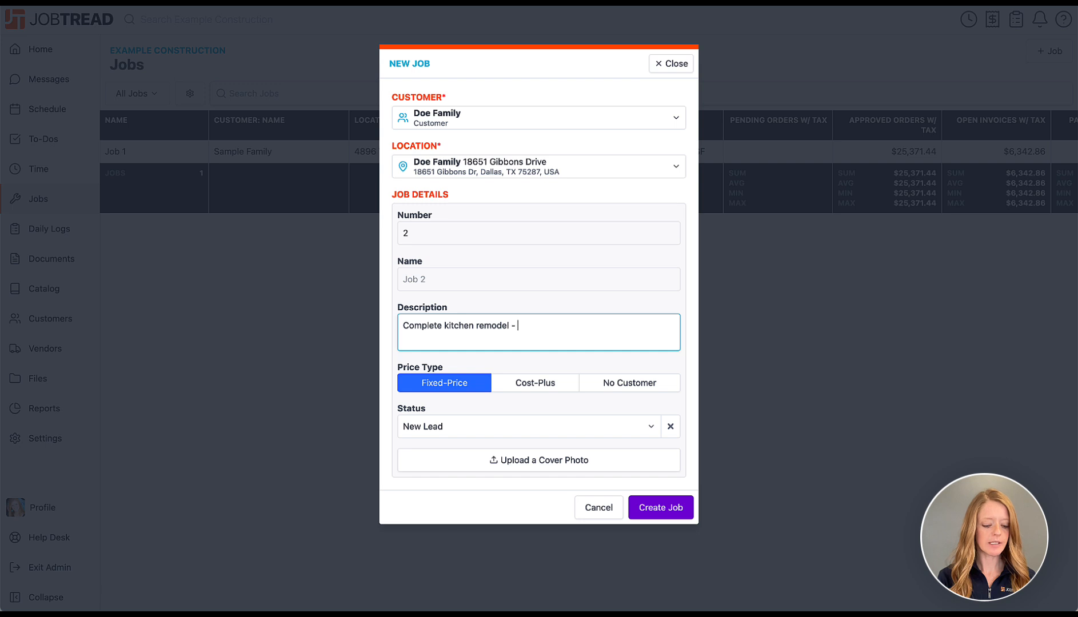
{"action": "type", "text": "replace all cas"}
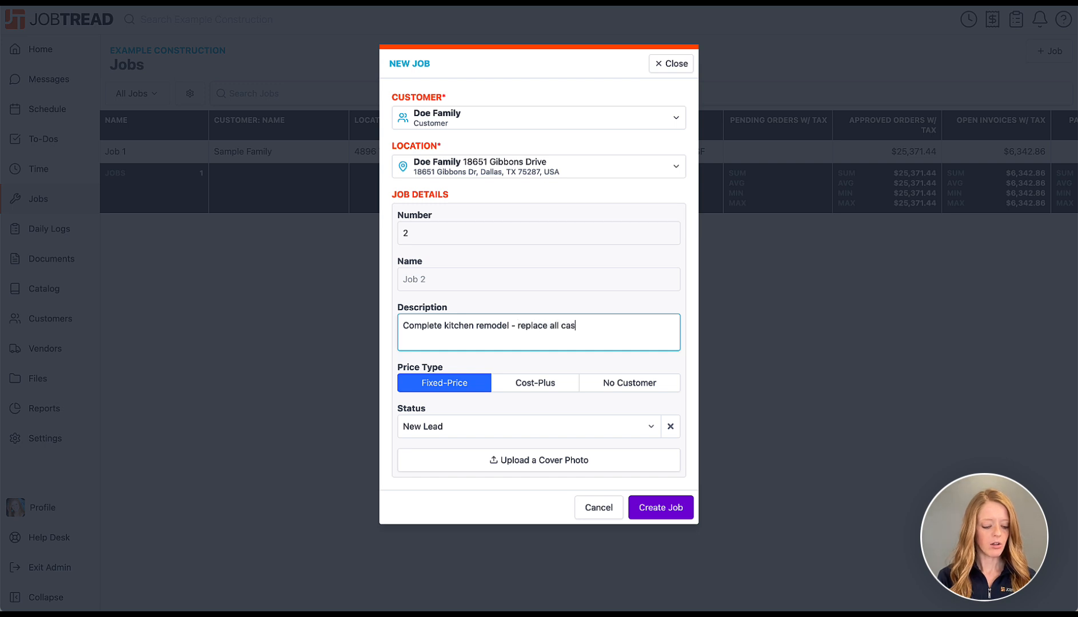
{"action": "type", "text": "t iron plu"}
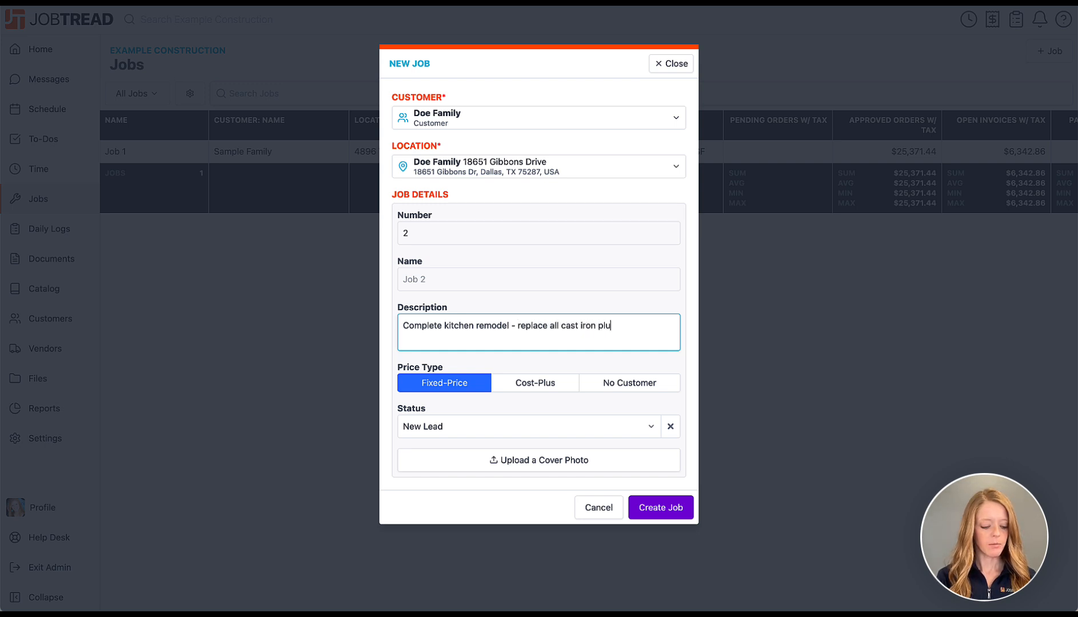
{"action": "type", "text": "mbing and gr"}
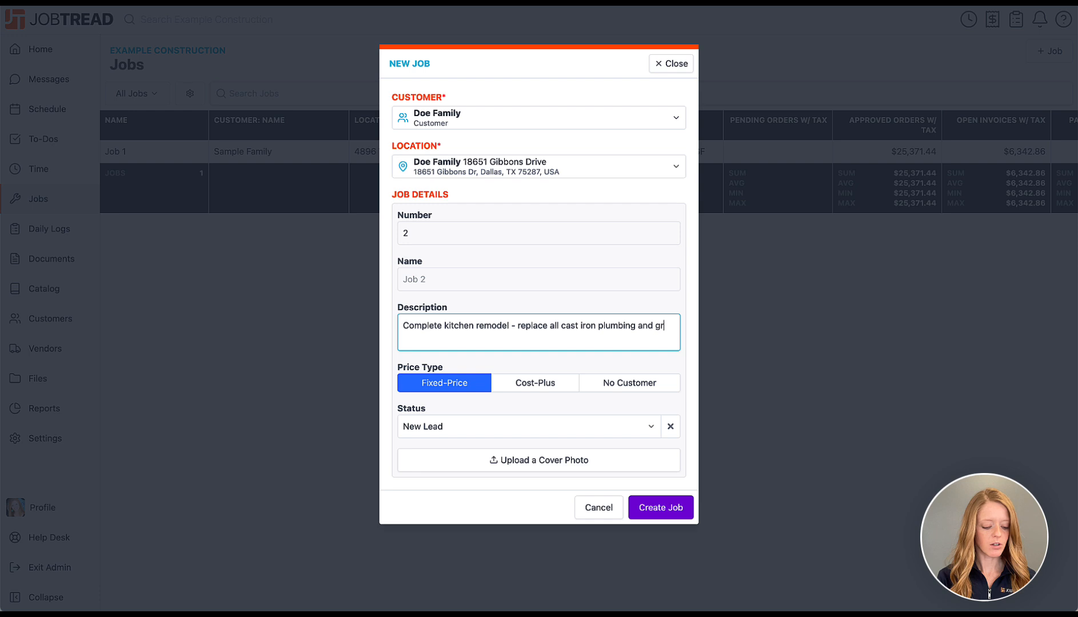
{"action": "type", "text": "ound all electric"}
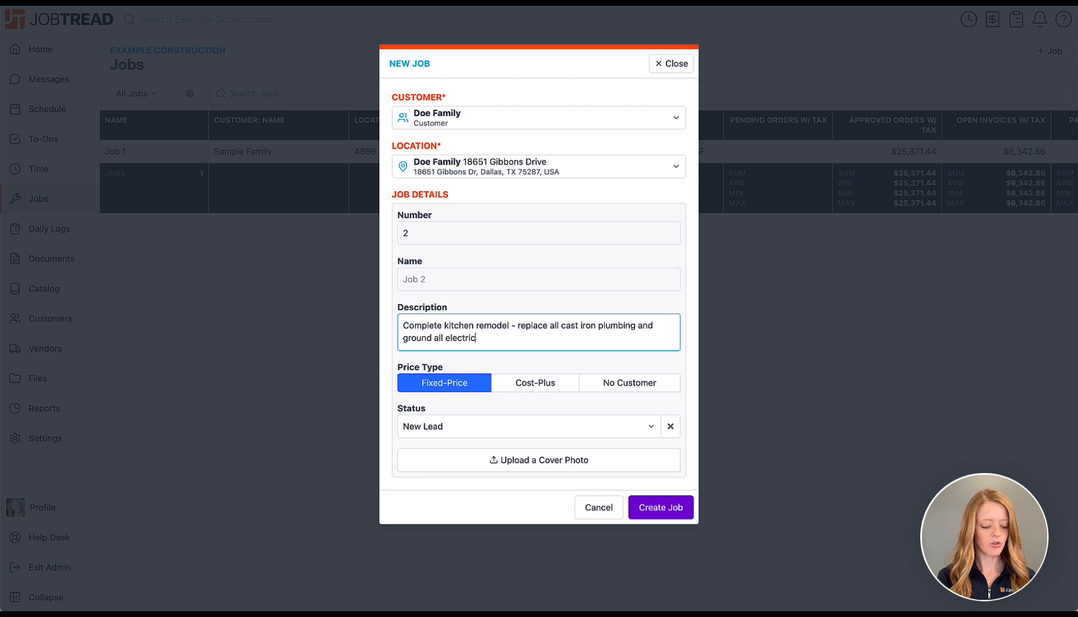
{"action": "type", "text": "al."}
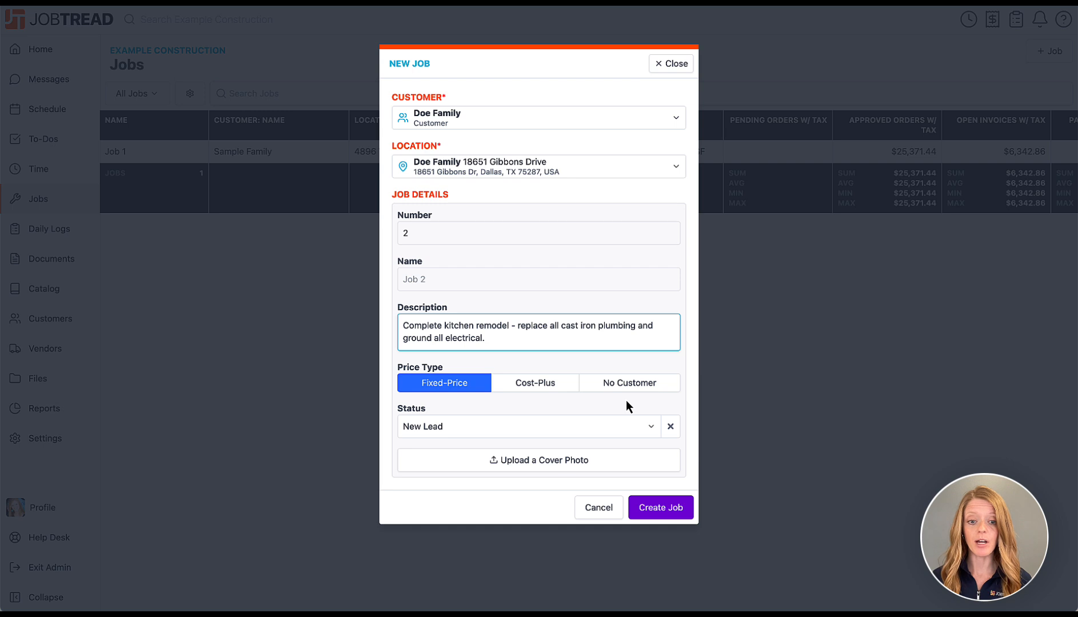
Set the job status to Estimating, add a kitchen cover photo, and create Job 2.
{"action": "left_click", "coordinate": [612, 432]}
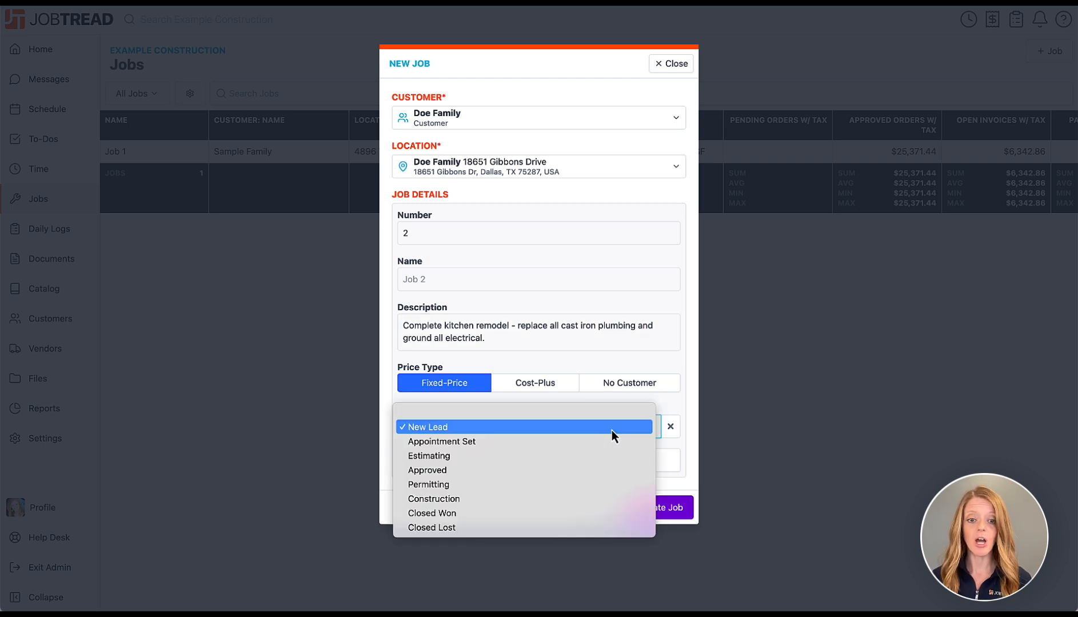
{"action": "left_click", "coordinate": [570, 459]}
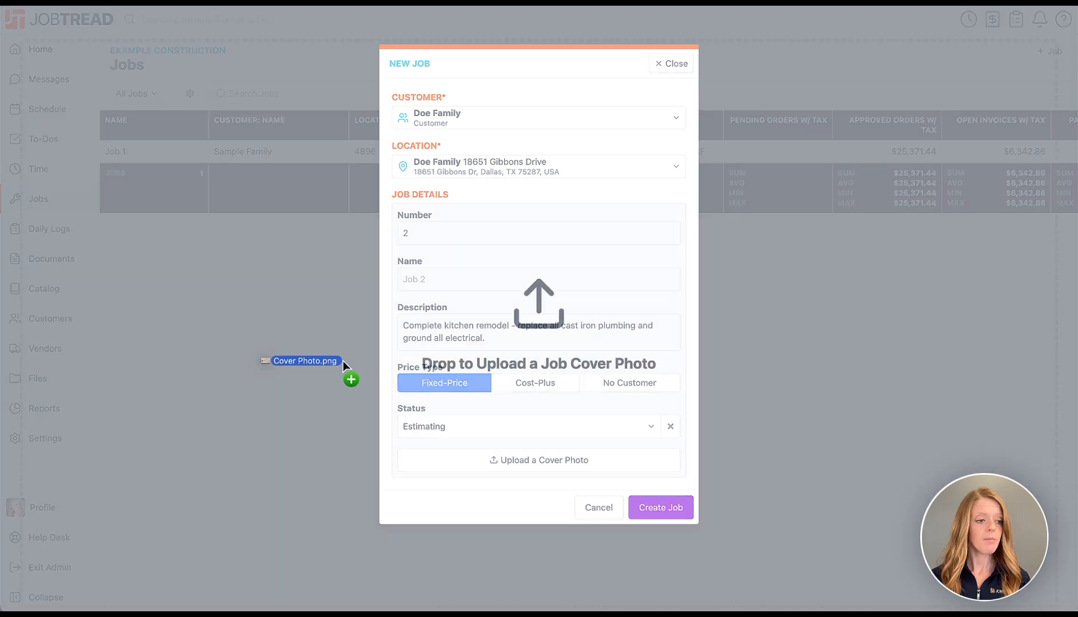
{"action": "left_click_drag", "start_coordinate": [343, 361], "coordinate": [487, 410]}
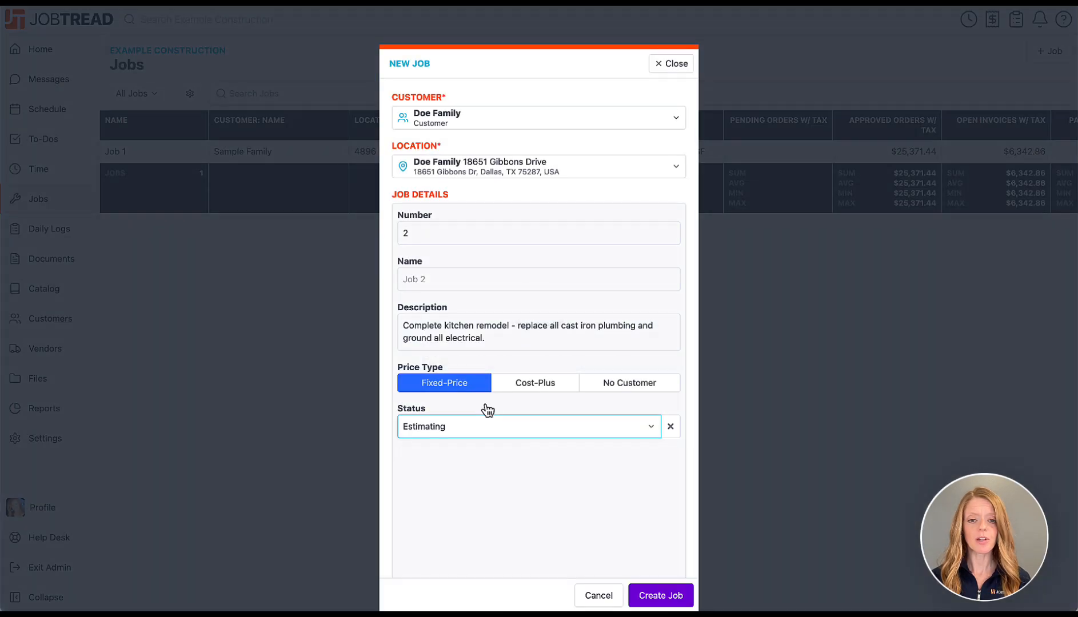
{"action": "scroll", "coordinate": [521, 445], "scroll_direction": "down", "scroll_amount": 2}
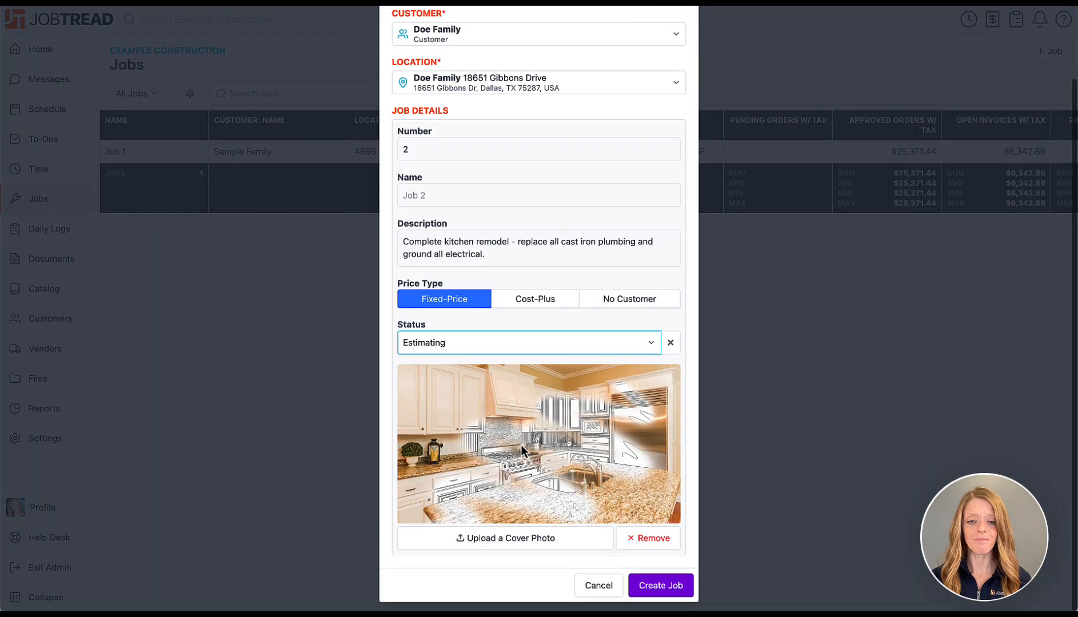
{"action": "left_click", "coordinate": [658, 586]}
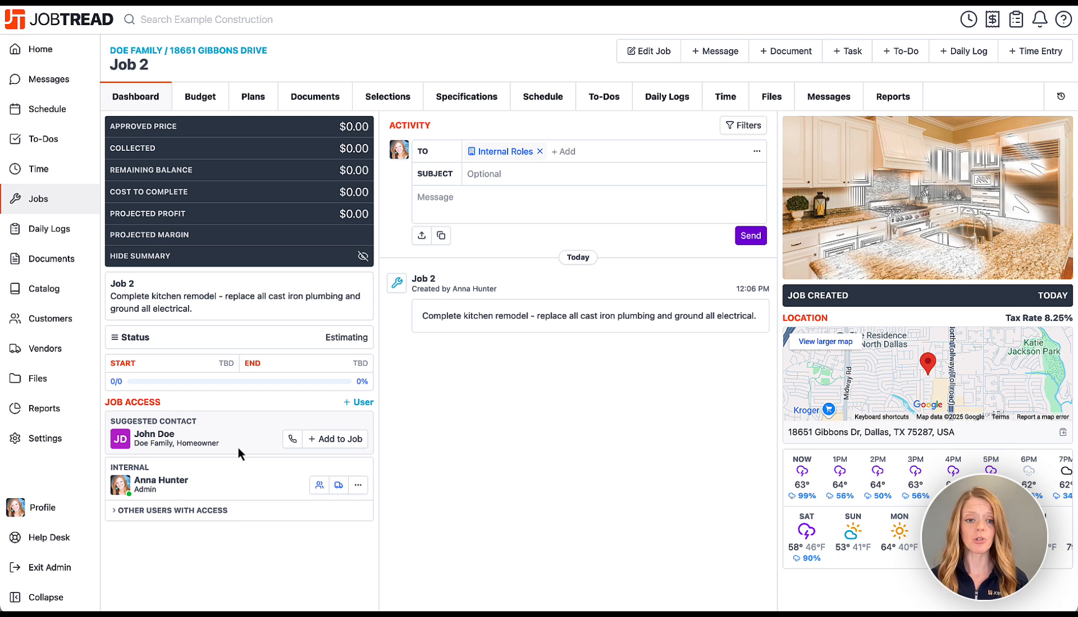
Grant Job 2 access to both internal admins and the first homeowner contact.
{"action": "left_click", "coordinate": [355, 403]}
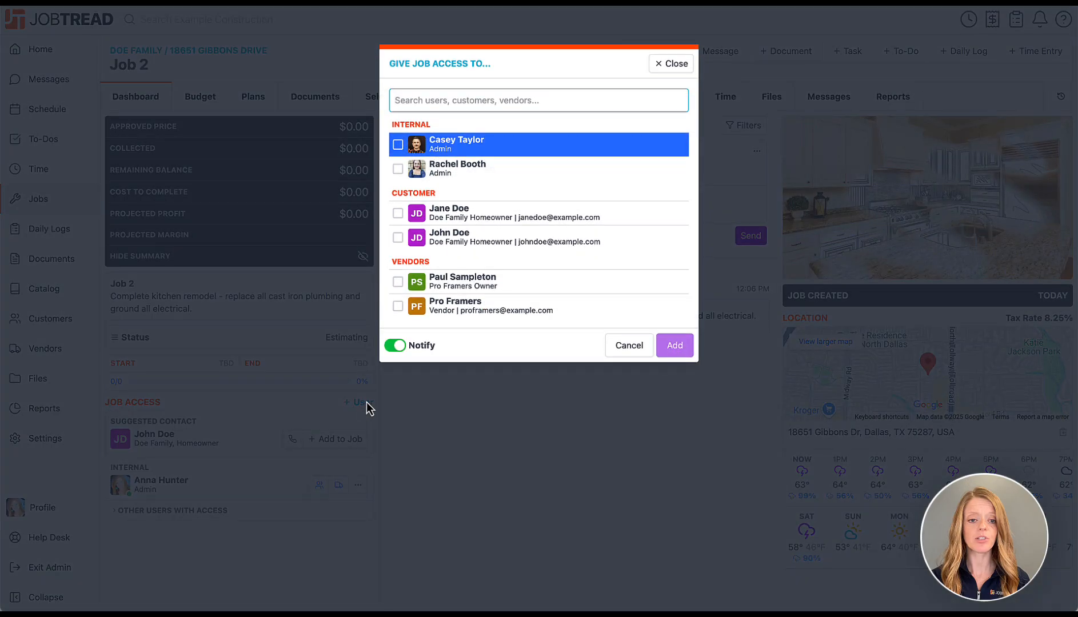
{"action": "left_click", "coordinate": [397, 144]}
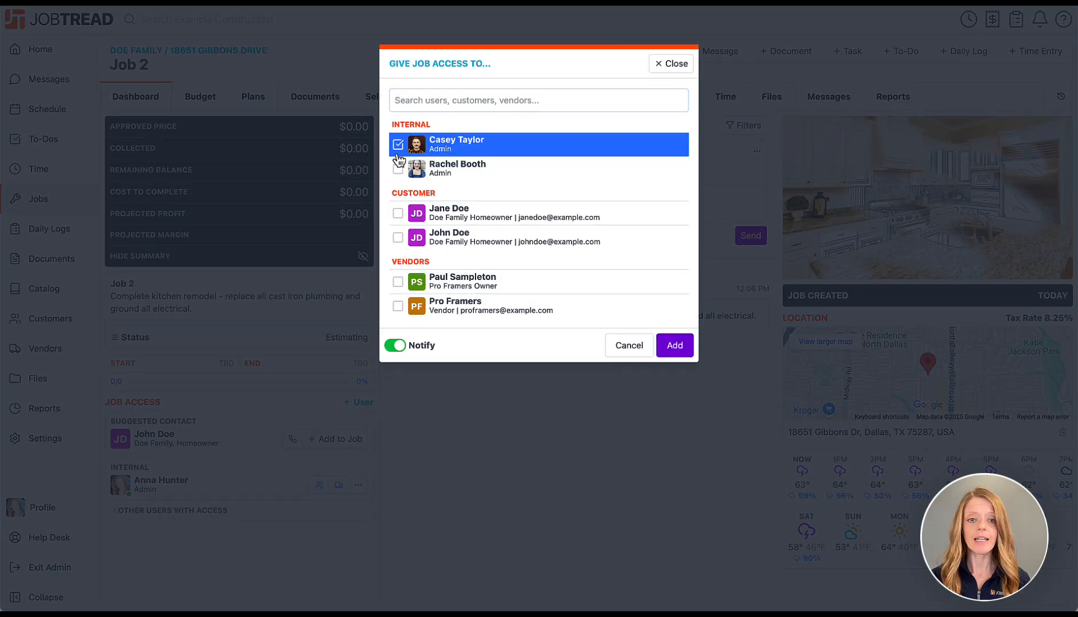
{"action": "left_click", "coordinate": [398, 169]}
{"action": "left_click", "coordinate": [398, 214]}
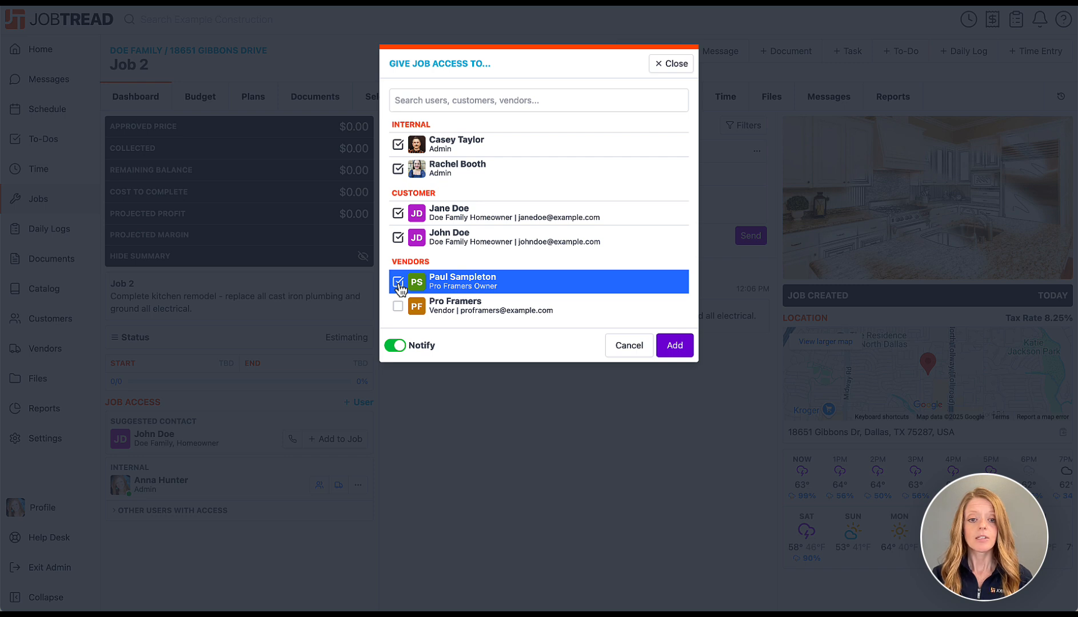
{"action": "left_click", "coordinate": [678, 348]}
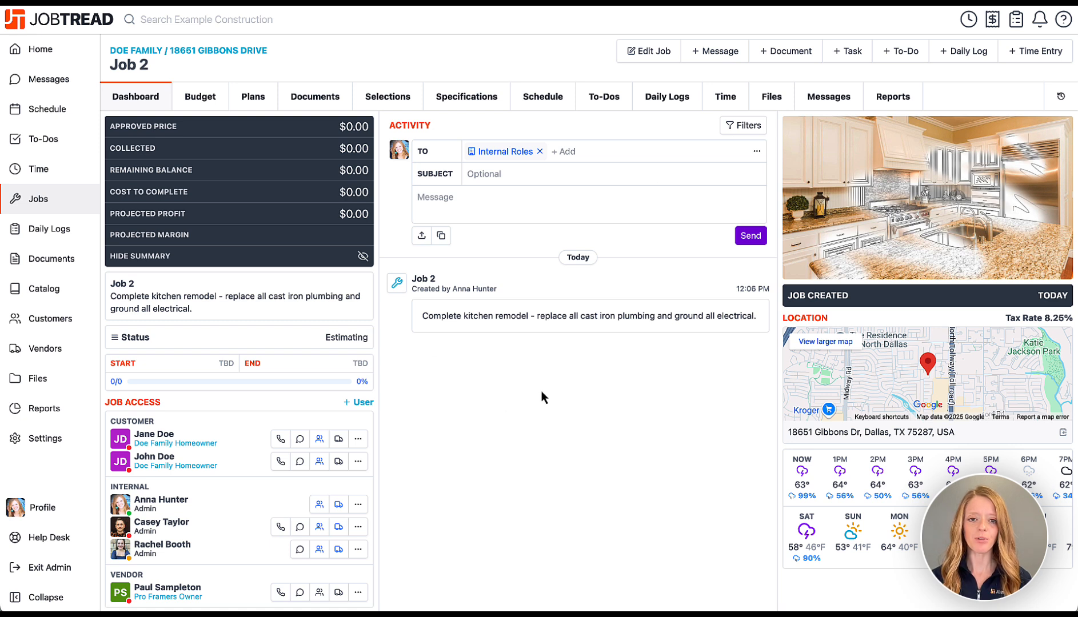
Paste and send the kitchen measurements message to the team, then open Job 2's Budget.
{"action": "left_click", "coordinate": [502, 198]}
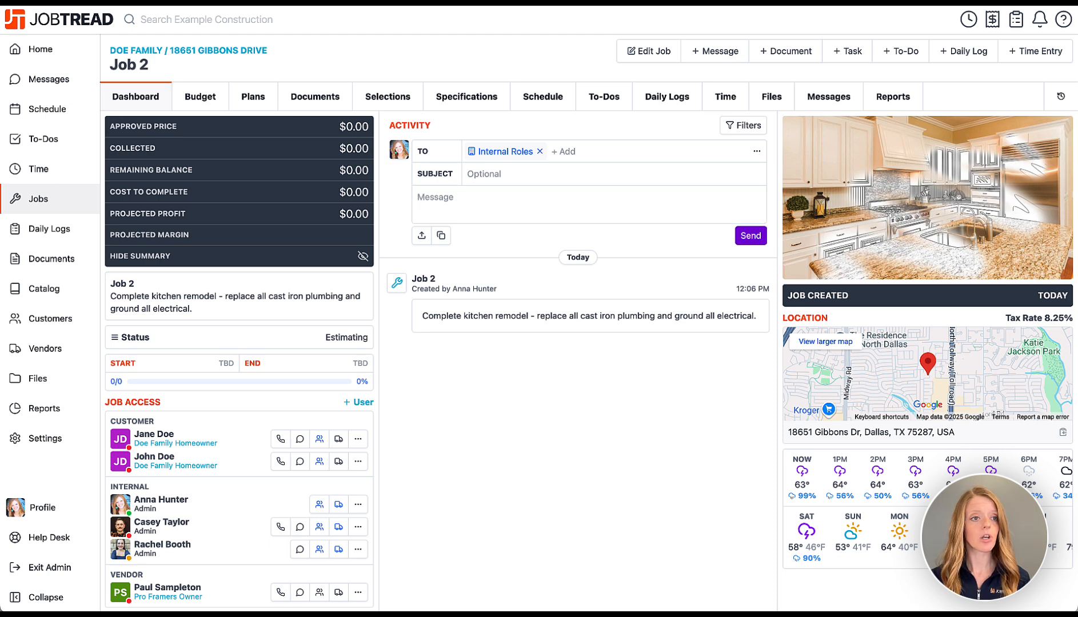
{"action": "left_click", "coordinate": [497, 199]}
{"action": "type", "text": "Hey team, we’ve got a new kitchen remodel project for John Doe. Let’s make sure we get accurate measurements and double-check the existing conditions before we start building out the estimate. I want to make sure we’re covering everything, especially with the layout changes and upgraded finishes the client wants. Let me know if you spot any potential issues during the initial walkthrough."}
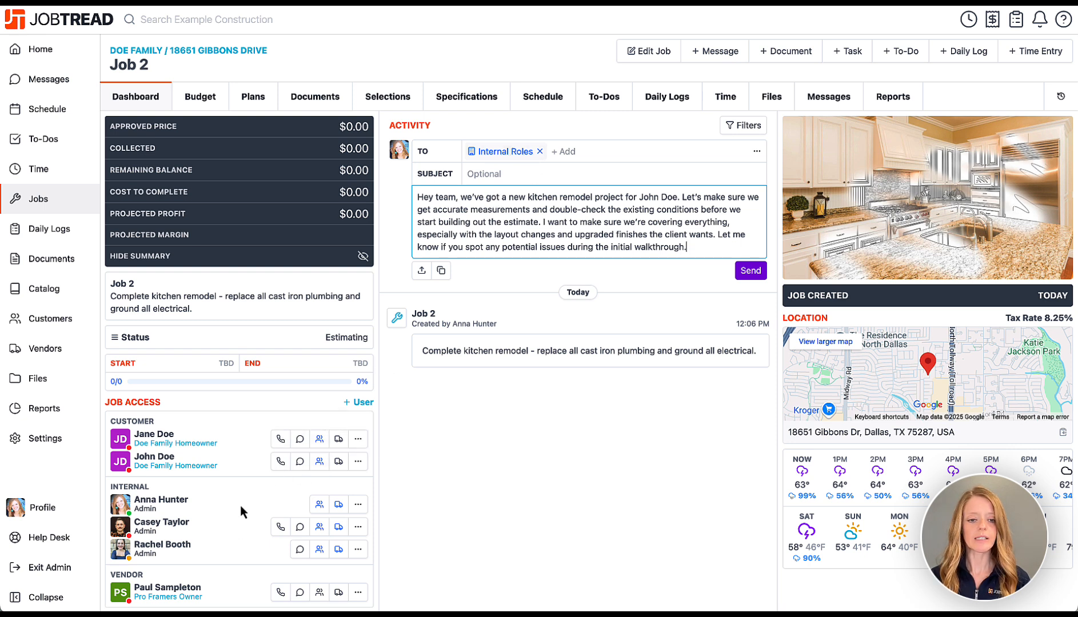
{"action": "left_click", "coordinate": [750, 270]}
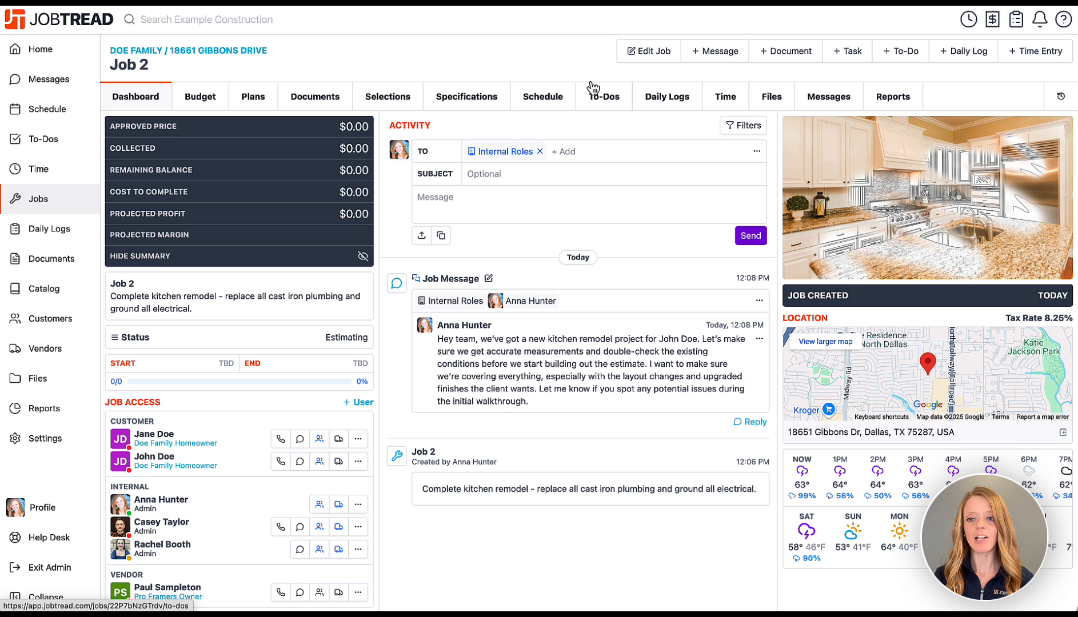
{"action": "left_click", "coordinate": [209, 98]}
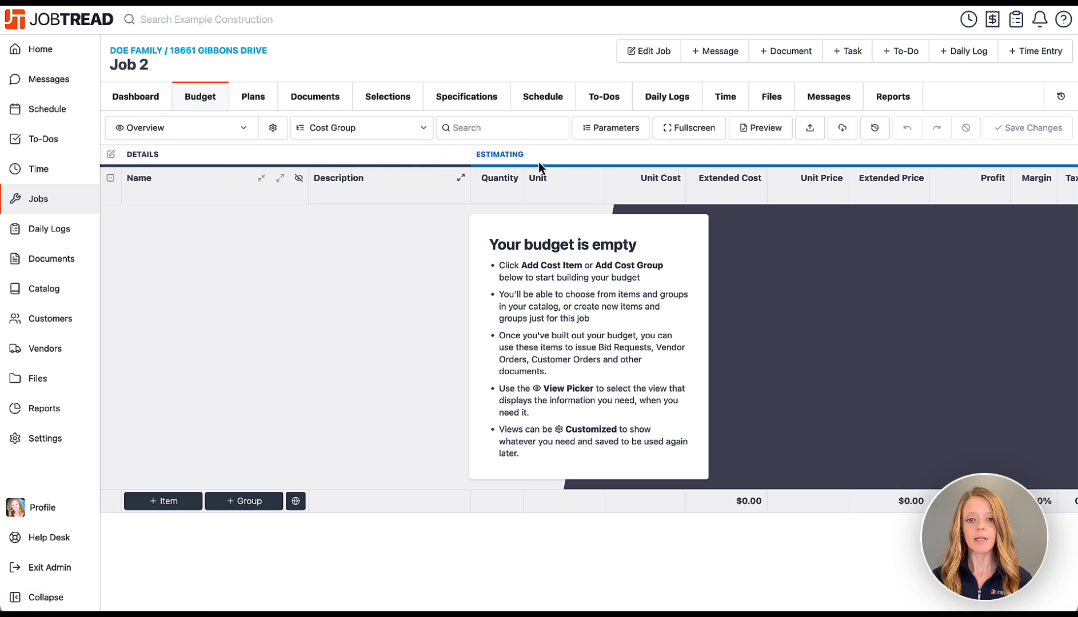
{"action": "scroll", "coordinate": [549, 160], "scroll_direction": "right", "scroll_amount": 10}
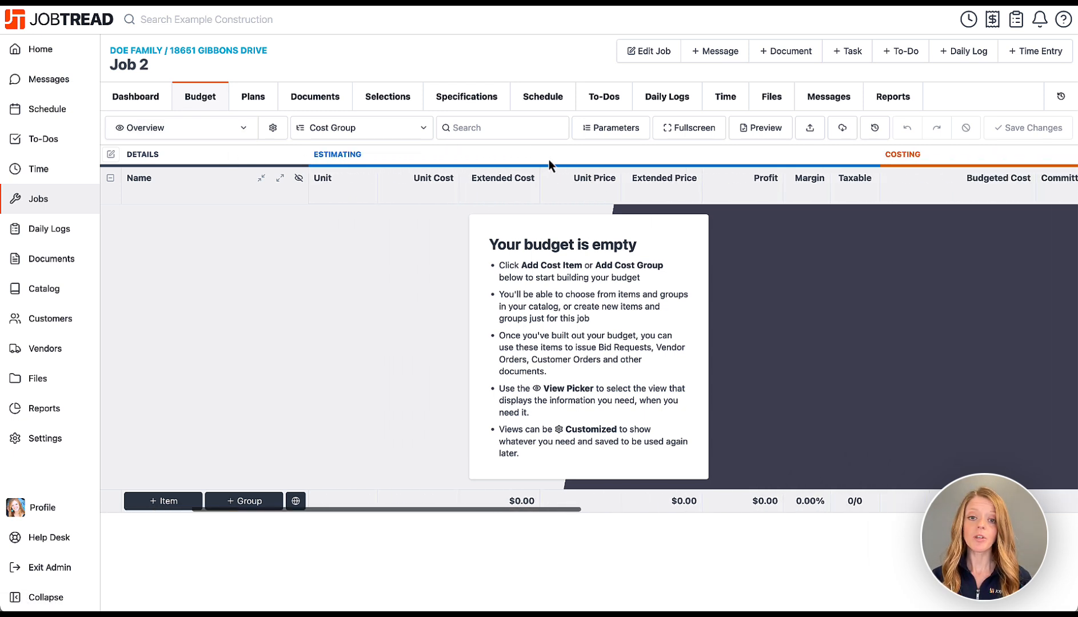
{"action": "scroll", "coordinate": [549, 159], "scroll_direction": "right", "scroll_amount": 8}
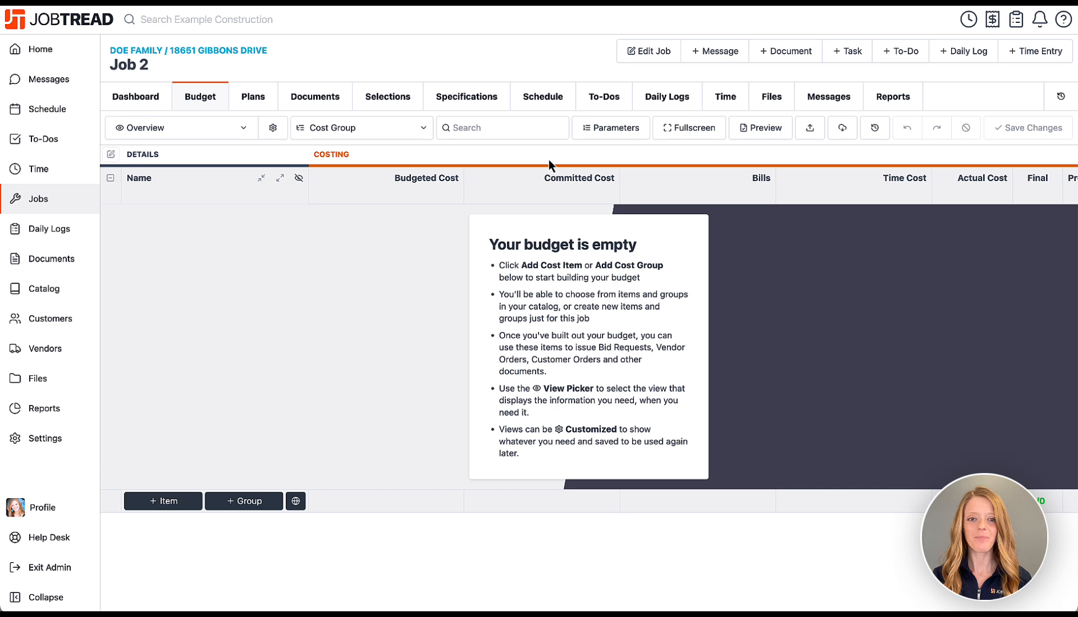
{"action": "scroll", "coordinate": [549, 159], "scroll_direction": "right", "scroll_amount": 8}
{"action": "scroll", "coordinate": [549, 159], "scroll_direction": "right", "scroll_amount": 5}
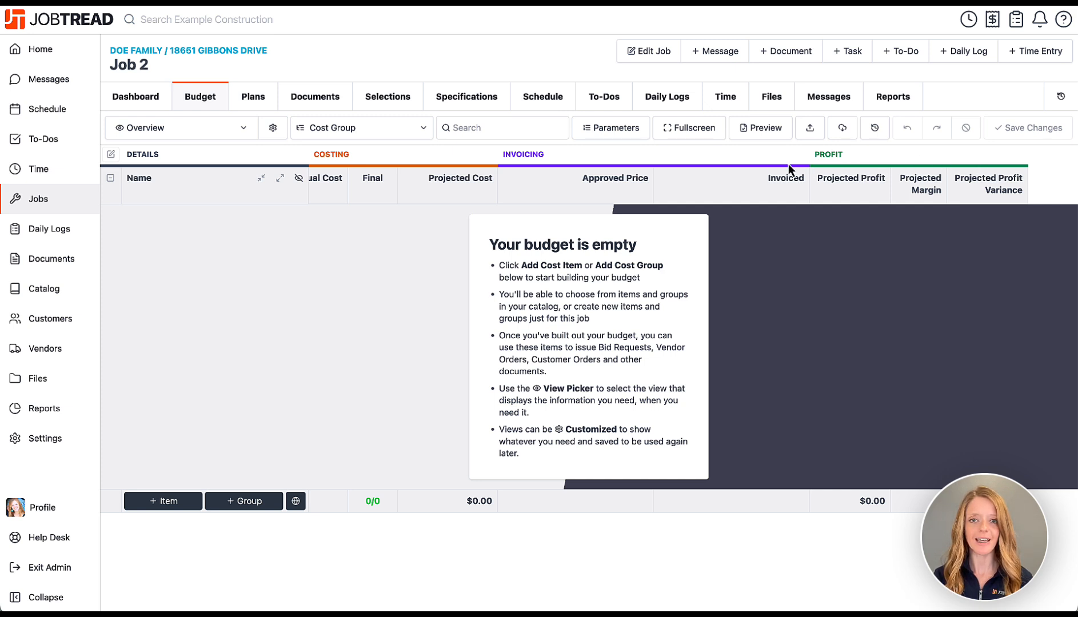
{"action": "scroll", "coordinate": [633, 158], "scroll_direction": "left", "scroll_amount": 10}
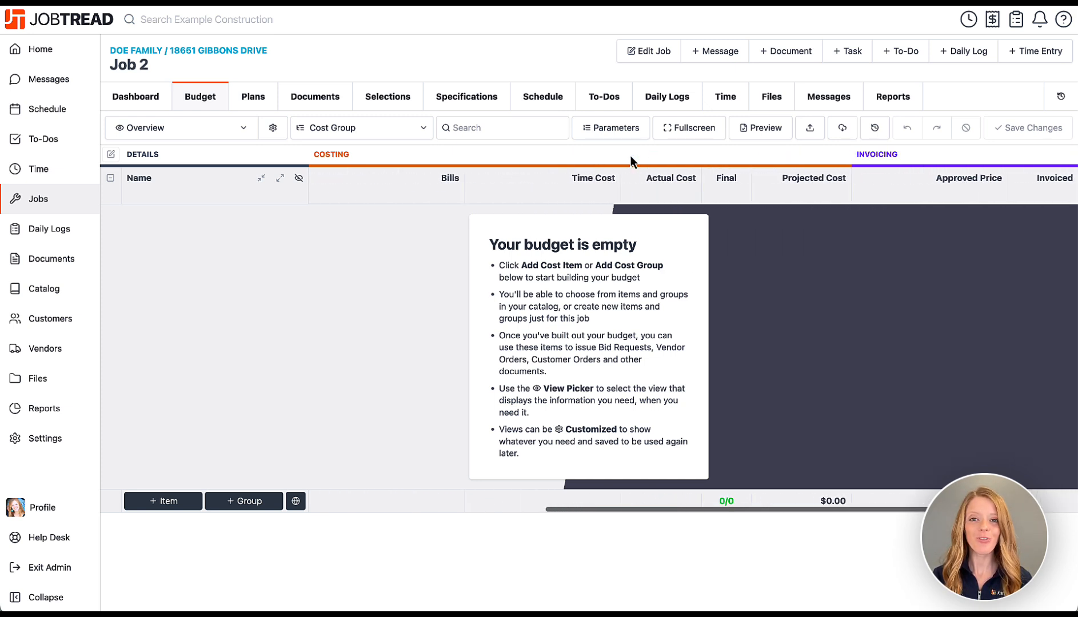
{"action": "scroll", "coordinate": [630, 156], "scroll_direction": "left", "scroll_amount": 10}
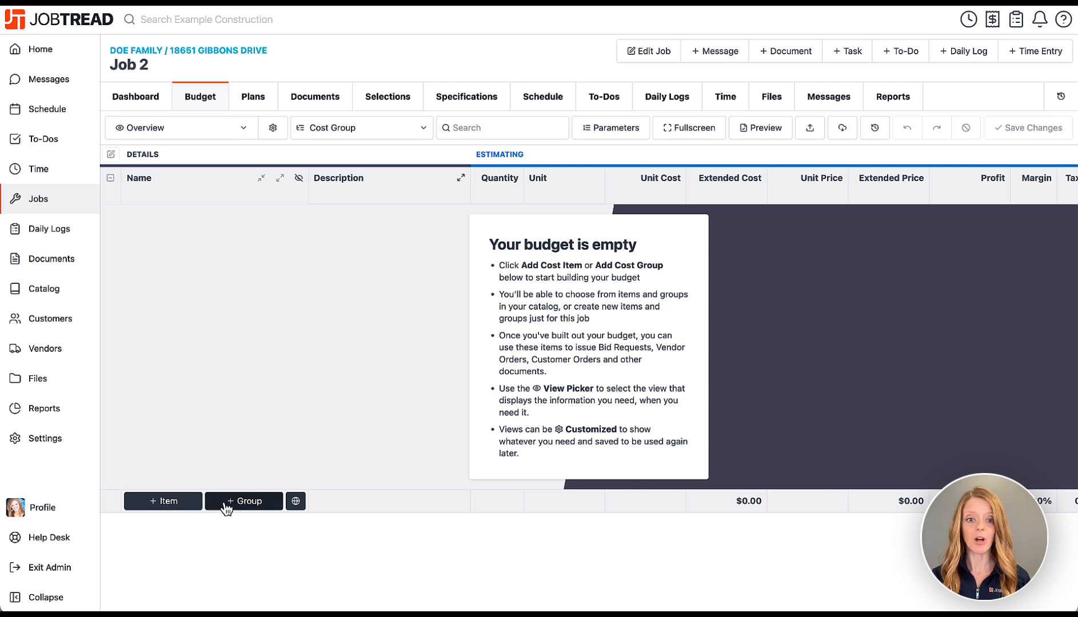
Add a Remodel Permit cost item to the budget, then delete it.
{"action": "left_click", "coordinate": [158, 506]}
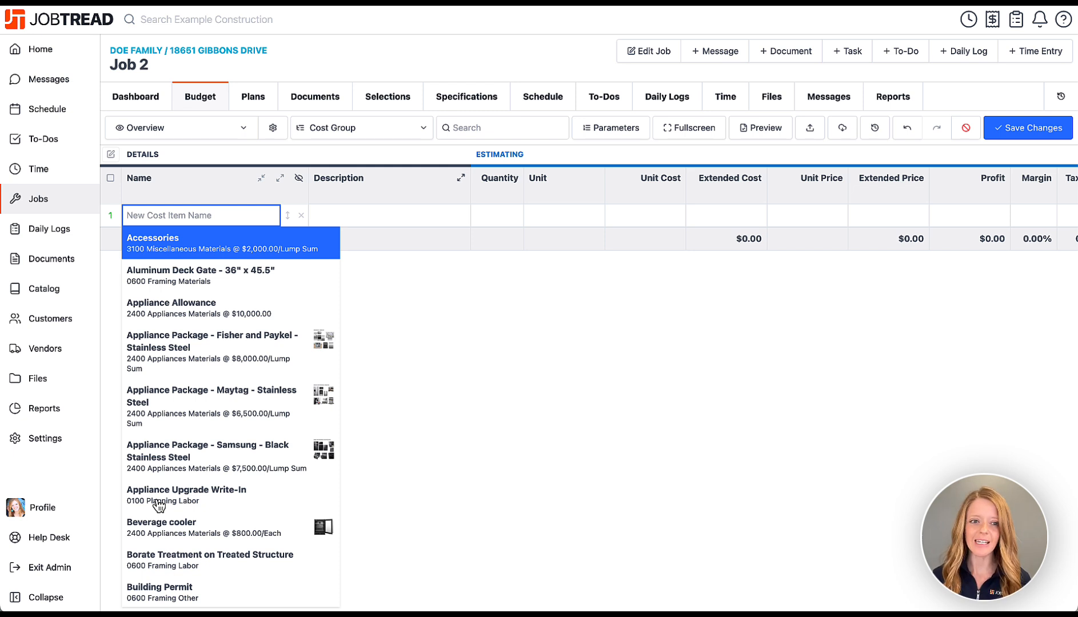
{"action": "type", "text": "Remo"}
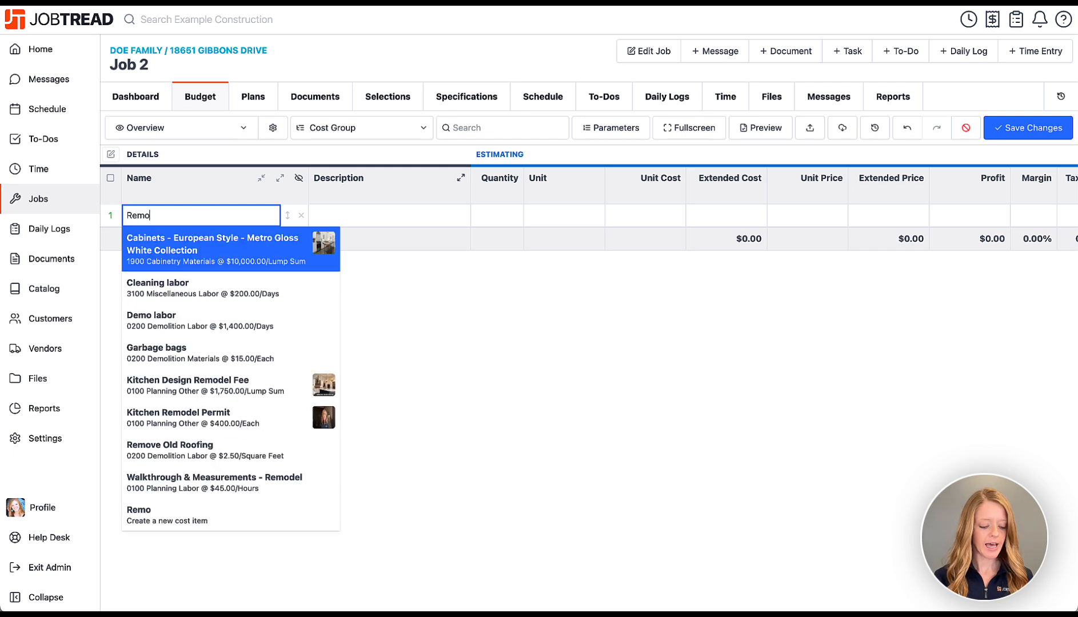
{"action": "type", "text": "del Permit"}
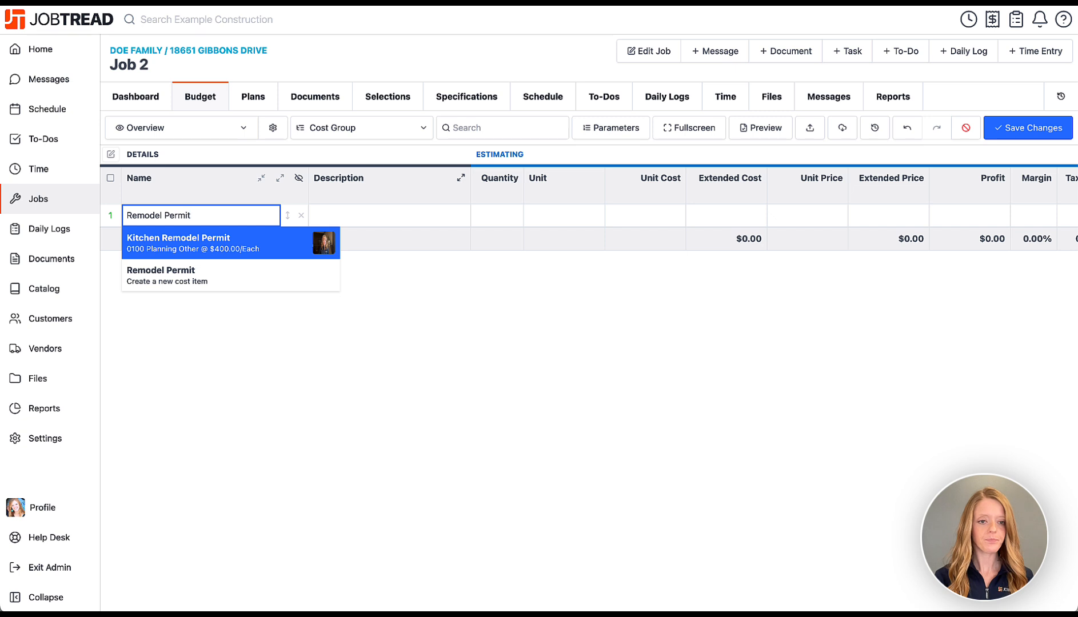
{"action": "left_click", "coordinate": [179, 280]}
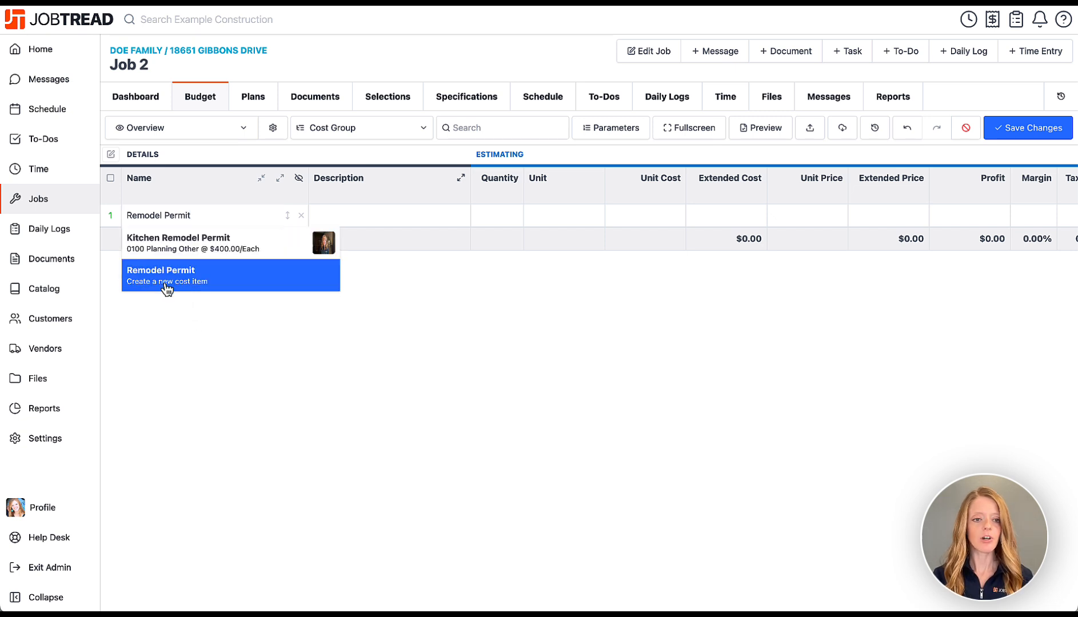
{"action": "left_click", "coordinate": [369, 219]}
{"action": "left_click", "coordinate": [506, 220]}
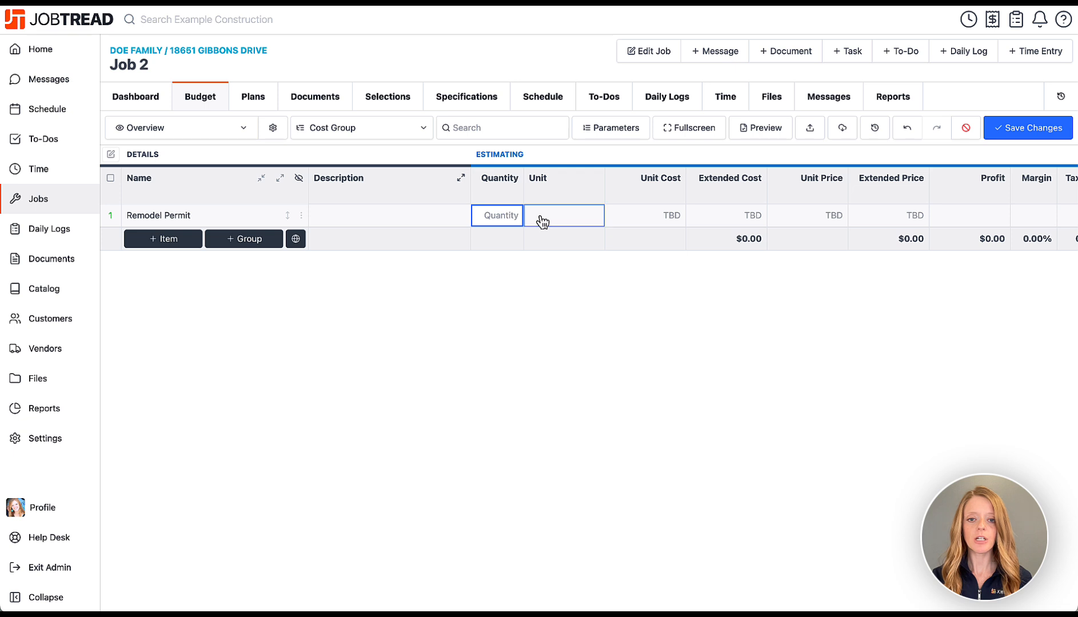
{"action": "left_click", "coordinate": [542, 218]}
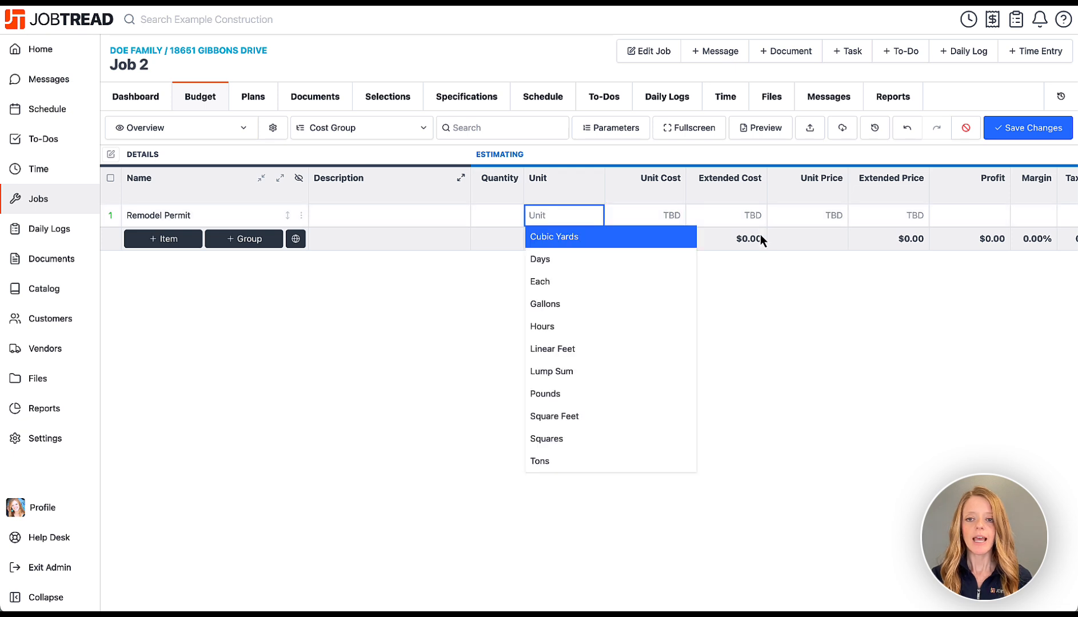
{"action": "left_click", "coordinate": [784, 256]}
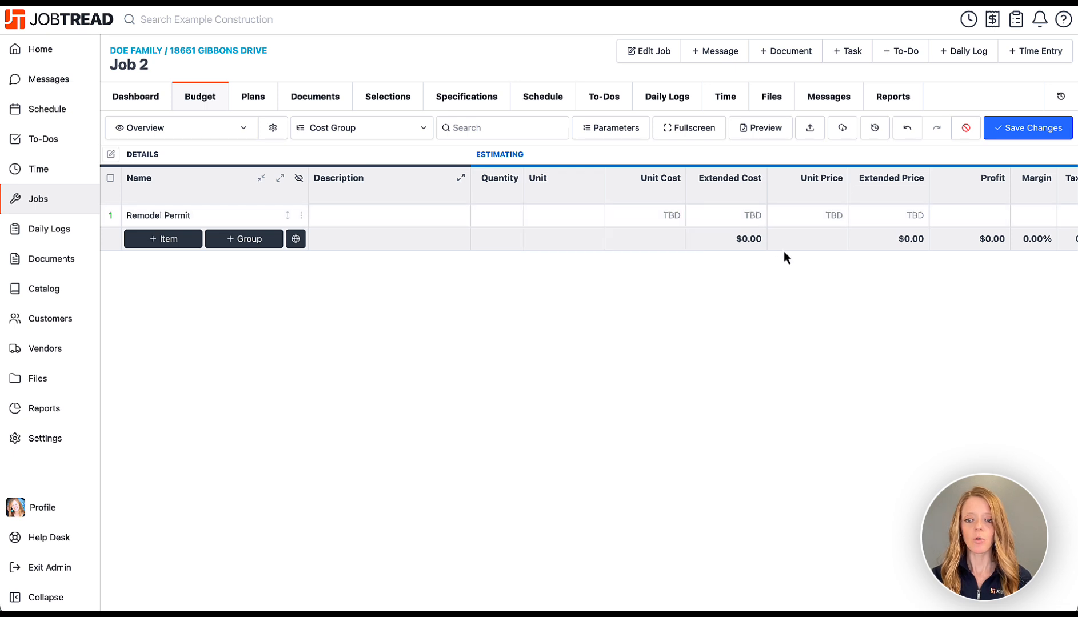
{"action": "left_click", "coordinate": [301, 215]}
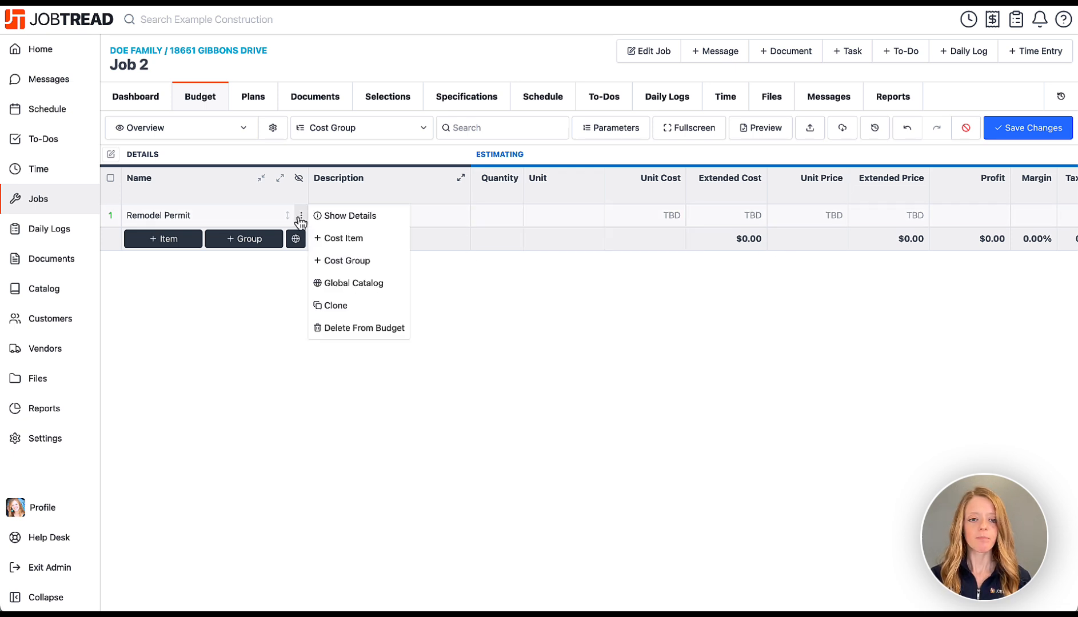
{"action": "left_click", "coordinate": [352, 327]}
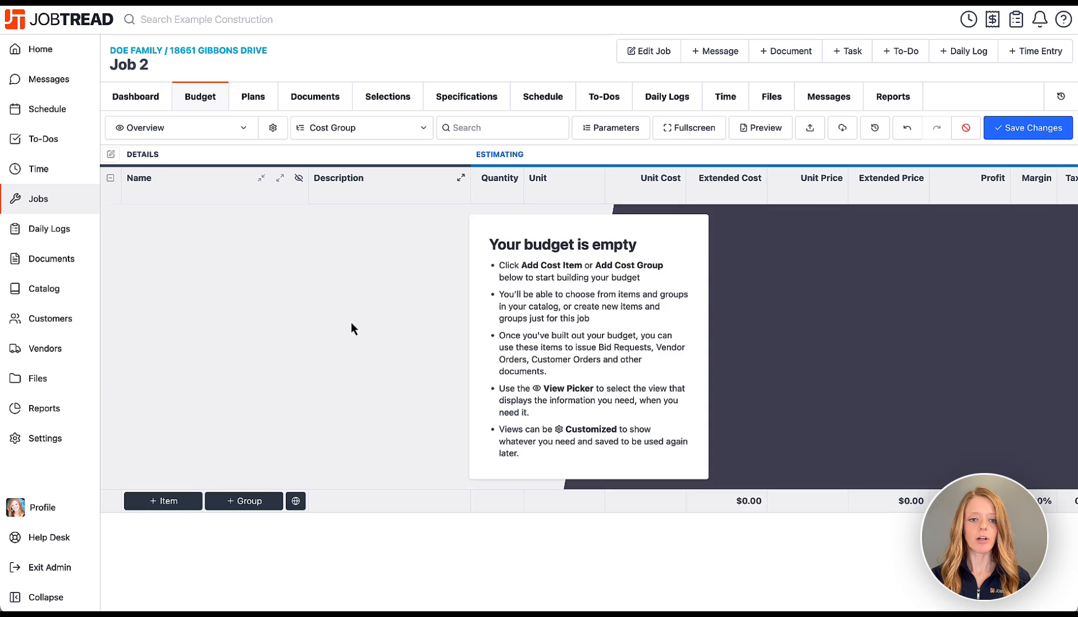
Add the Kitchen Remodel Template cost groups and expand them one level.
{"action": "left_click", "coordinate": [240, 503]}
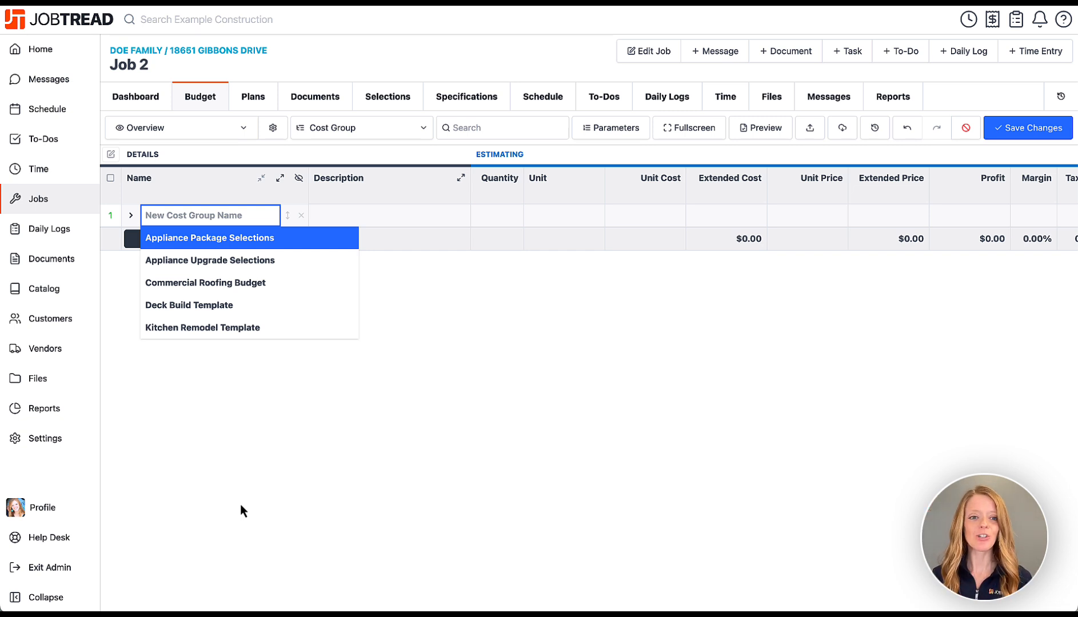
{"action": "left_click", "coordinate": [204, 328]}
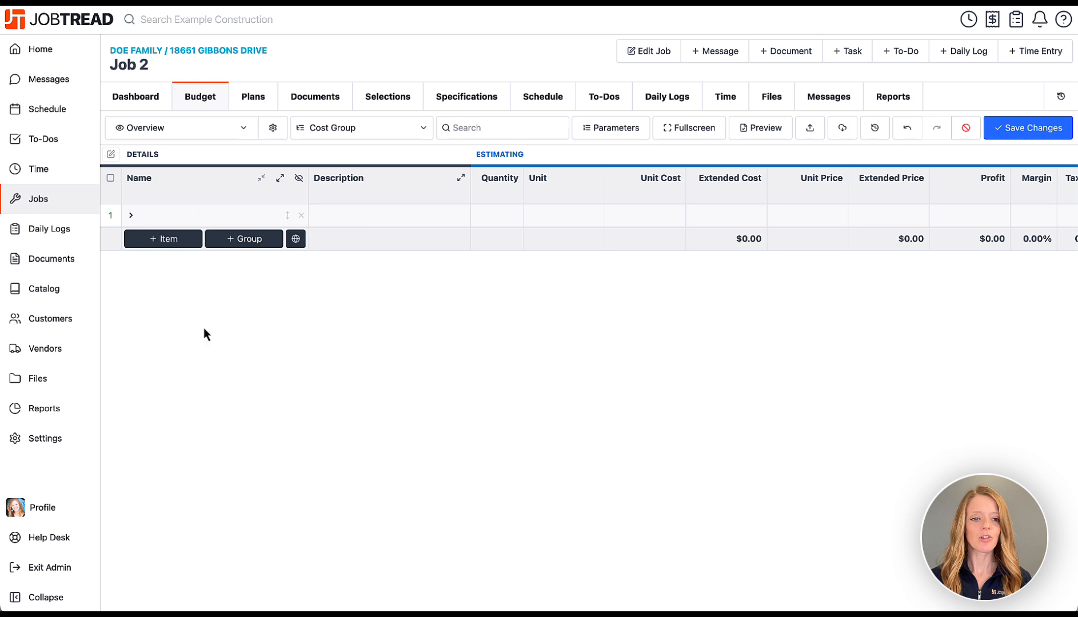
{"action": "left_click", "coordinate": [280, 178]}
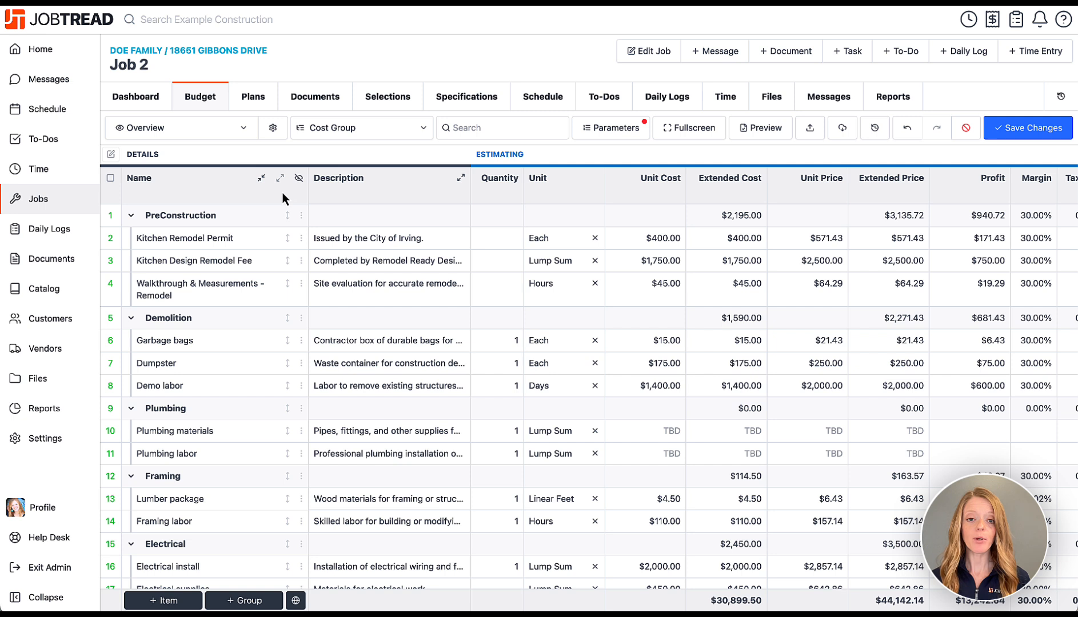
Set quantities 1, 1 and 2 for Kitchen Remodel Permit, Design Remodel Fee and Walkthrough & Measurements.
{"action": "left_click", "coordinate": [502, 237]}
{"action": "type", "text": "1"}
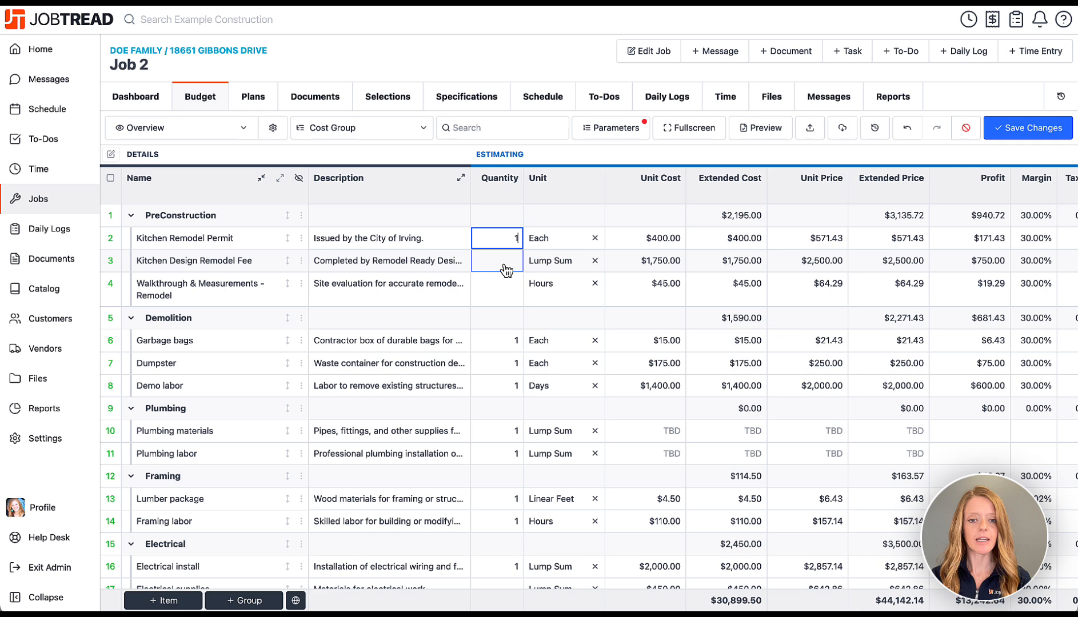
{"action": "left_click", "coordinate": [505, 266]}
{"action": "type", "text": "1"}
{"action": "left_click", "coordinate": [501, 289]}
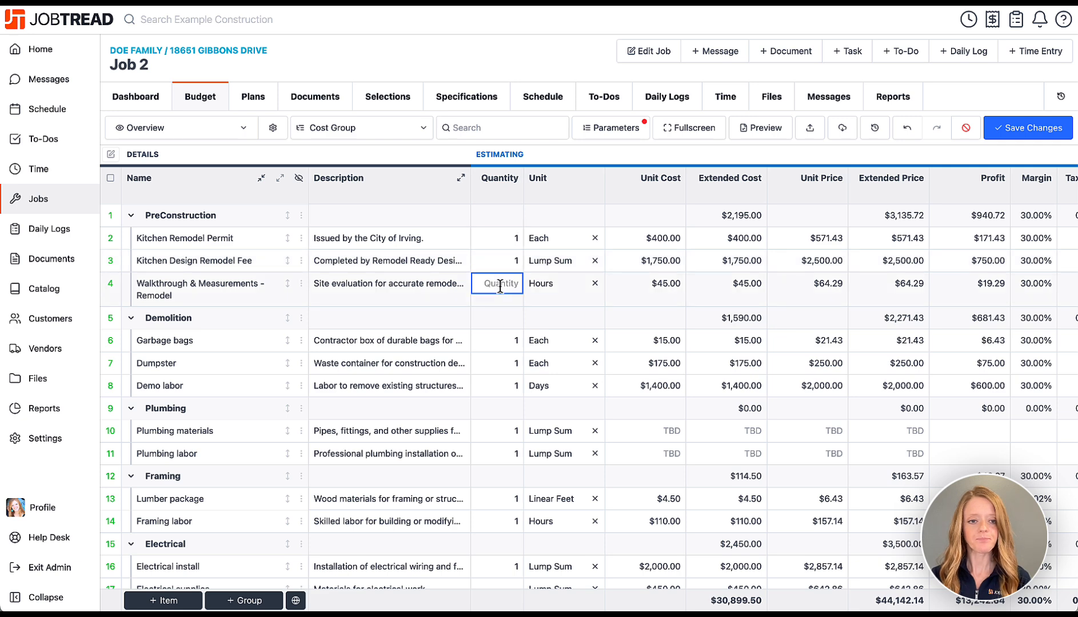
{"action": "type", "text": "2"}
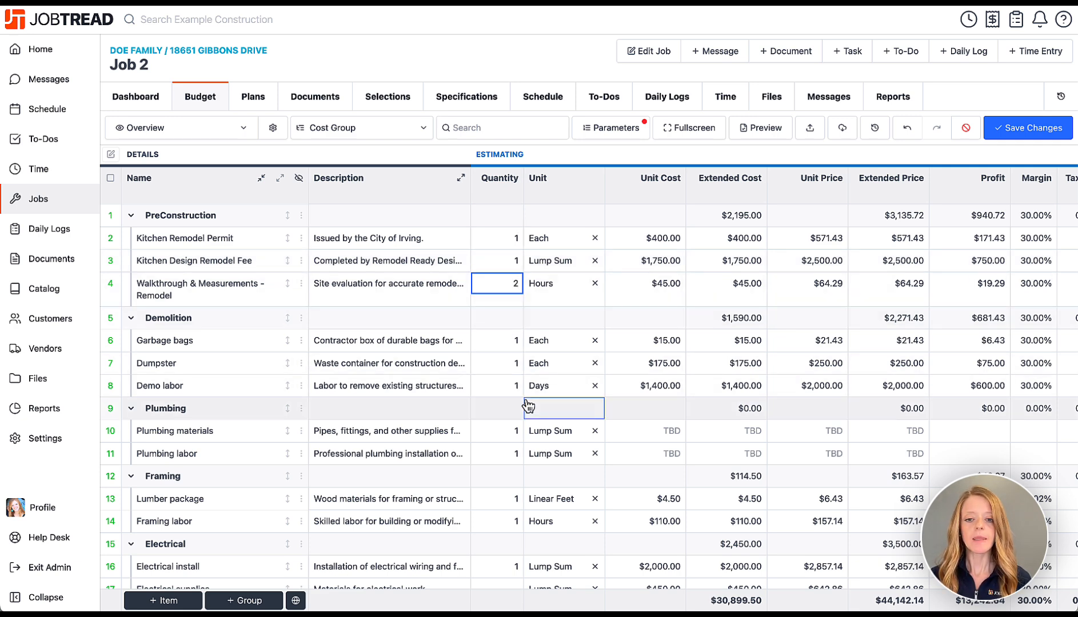
Give Plumbing materials a $1,250 unit cost and Plumbing labor $2,300, then save the budget.
{"action": "scroll", "coordinate": [529, 404], "scroll_direction": "down", "scroll_amount": 3}
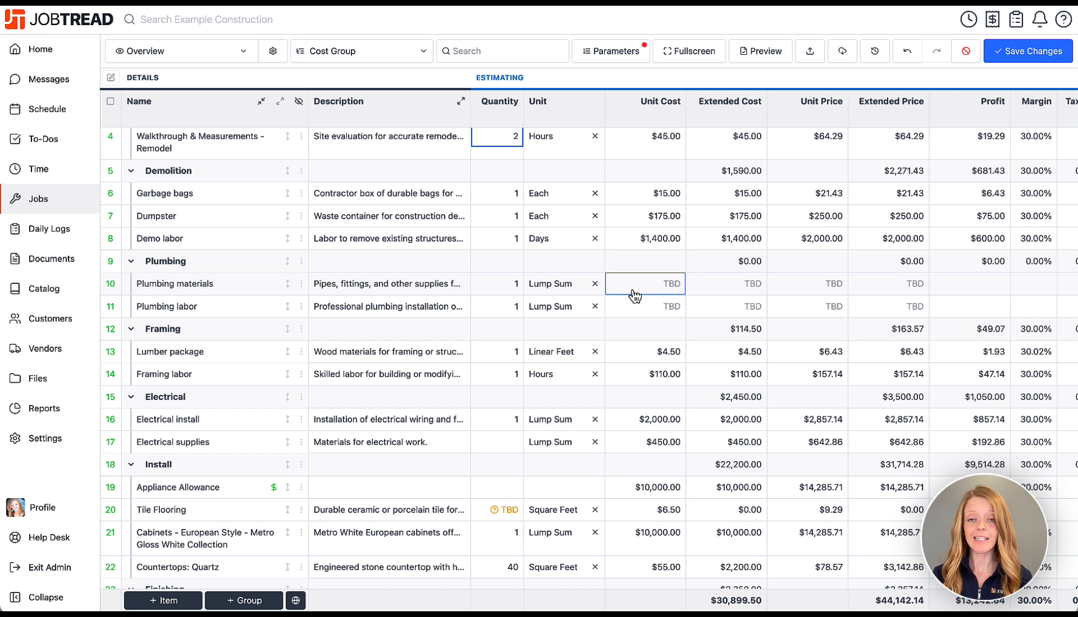
{"action": "left_click", "coordinate": [633, 289]}
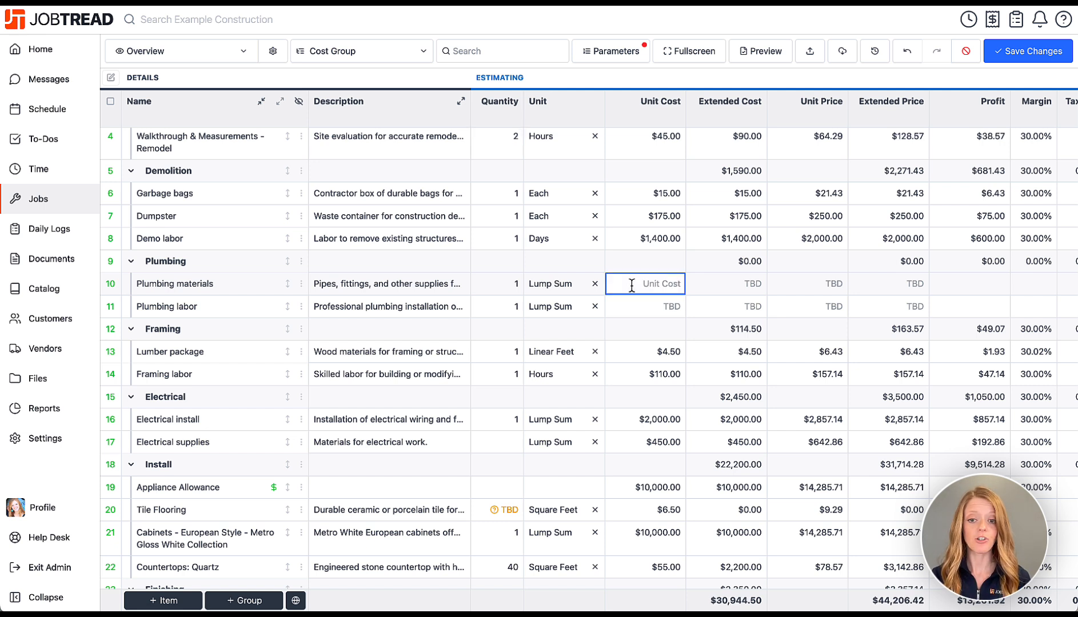
{"action": "type", "text": "1250"}
{"action": "key", "text": "Return"}
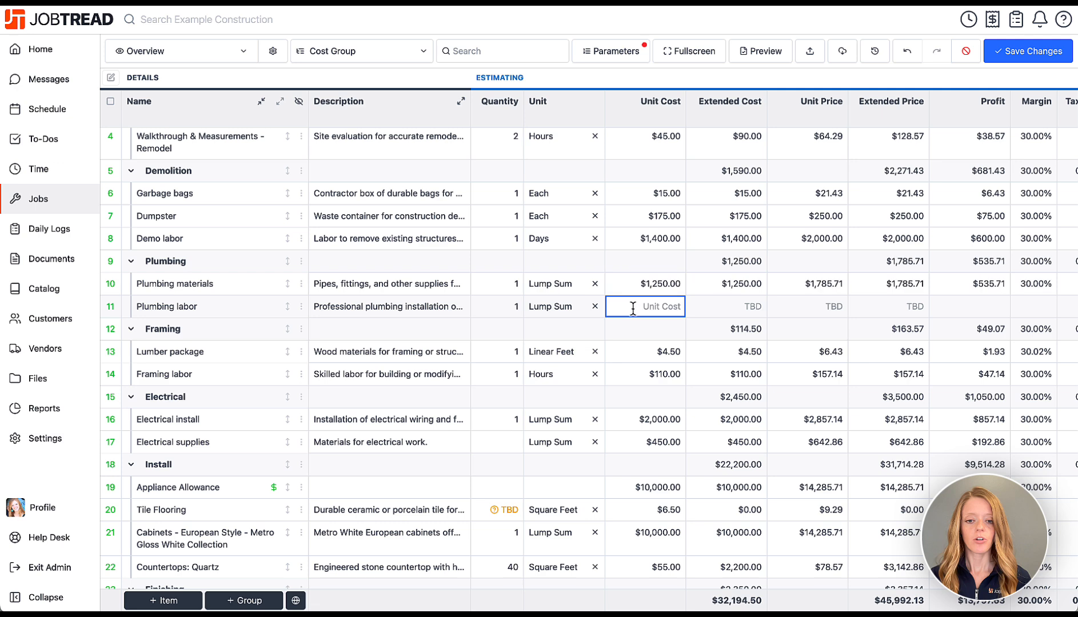
{"action": "type", "text": "2300"}
{"action": "left_click", "coordinate": [636, 77]}
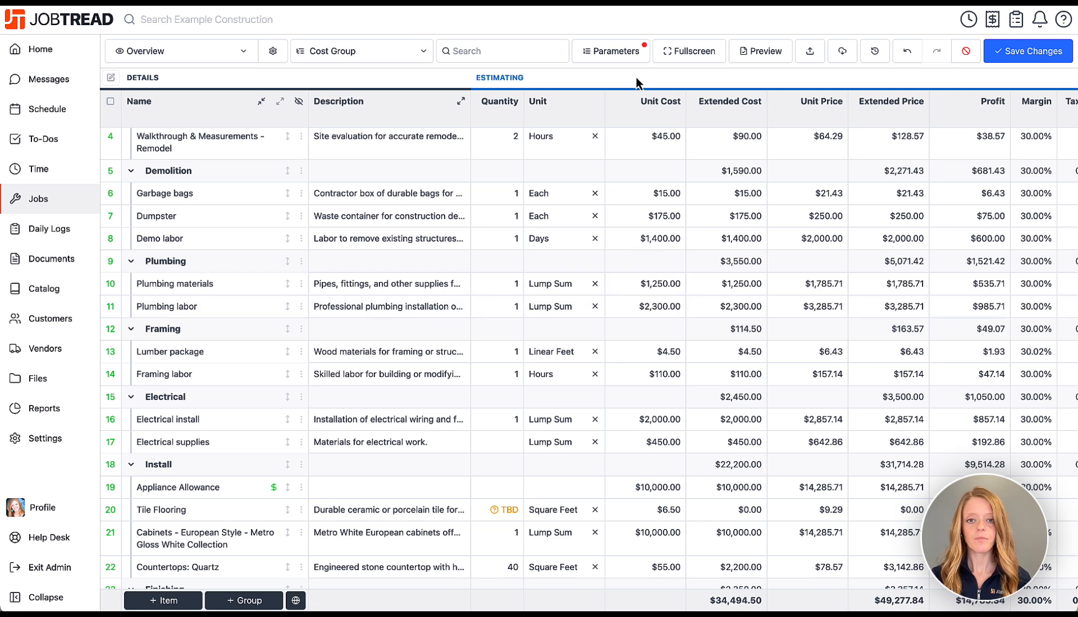
{"action": "scroll", "coordinate": [570, 498], "scroll_direction": "down", "scroll_amount": 3}
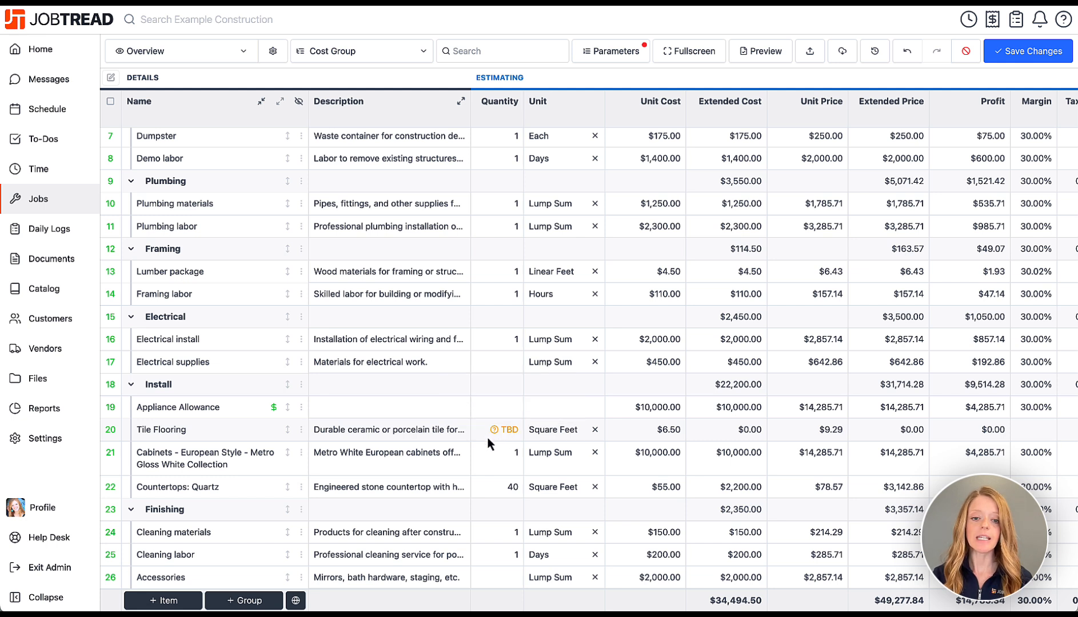
{"action": "mouse_move", "coordinate": [495, 436]}
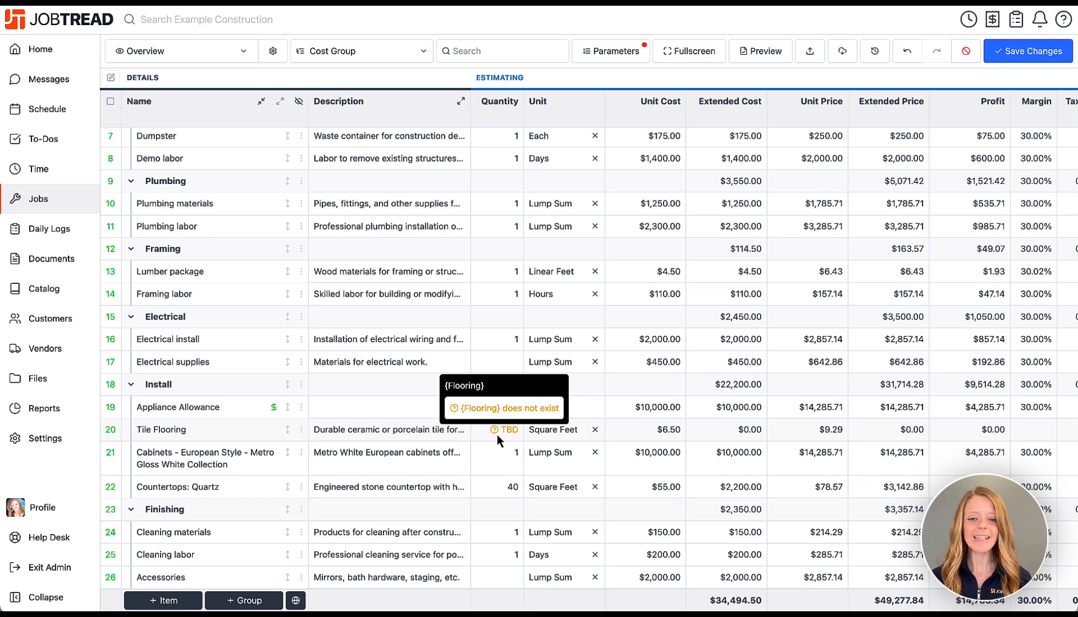
{"action": "scroll", "coordinate": [506, 426], "scroll_direction": "up", "scroll_amount": 5}
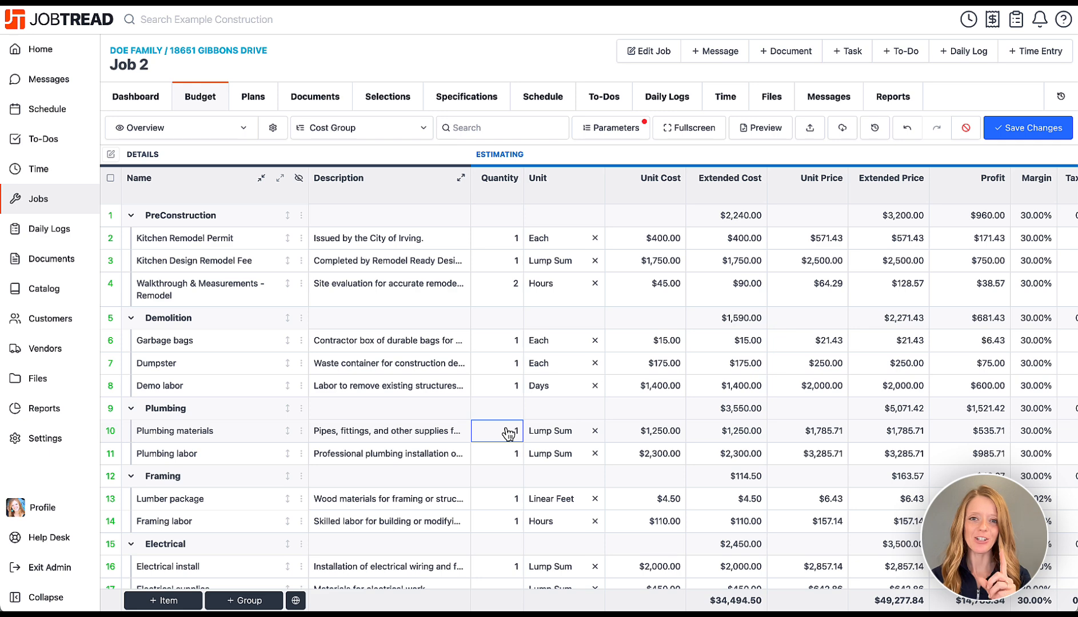
{"action": "left_click", "coordinate": [999, 135]}
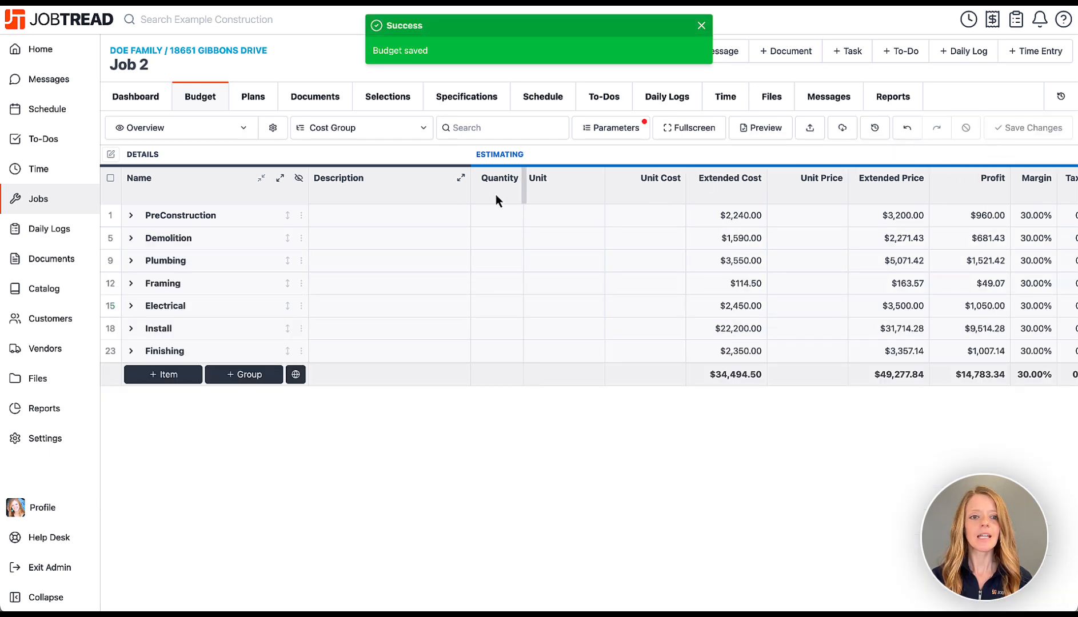
Upload First Floor - Kitchen Remodel.pdf to Job 2's Plans and open it.
{"action": "left_click", "coordinate": [264, 103]}
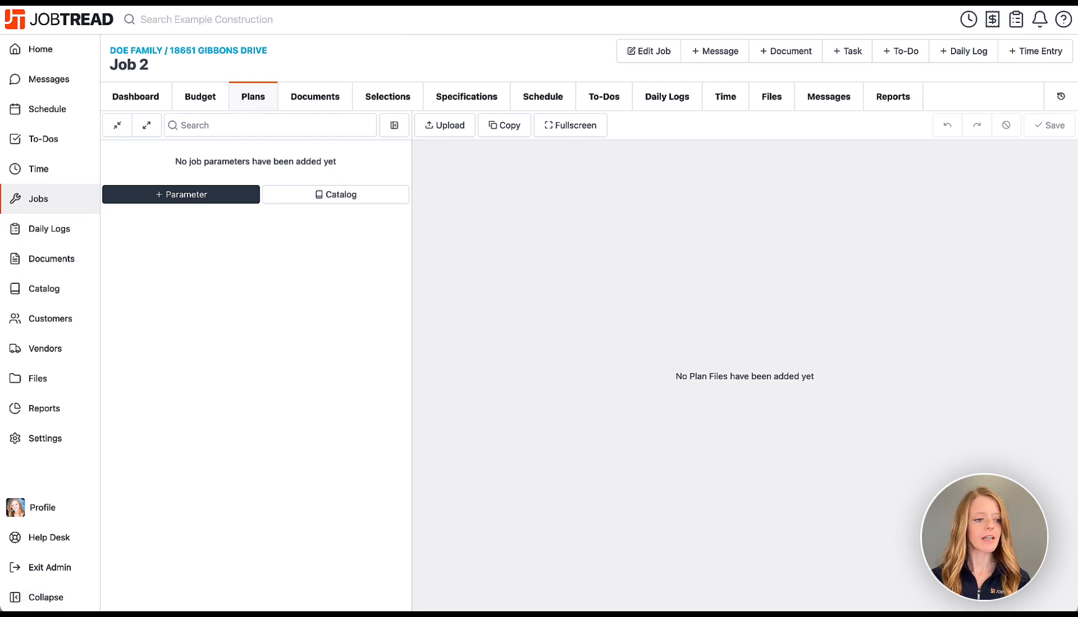
{"action": "left_click_drag", "start_coordinate": [0, 338], "coordinate": [595, 287]}
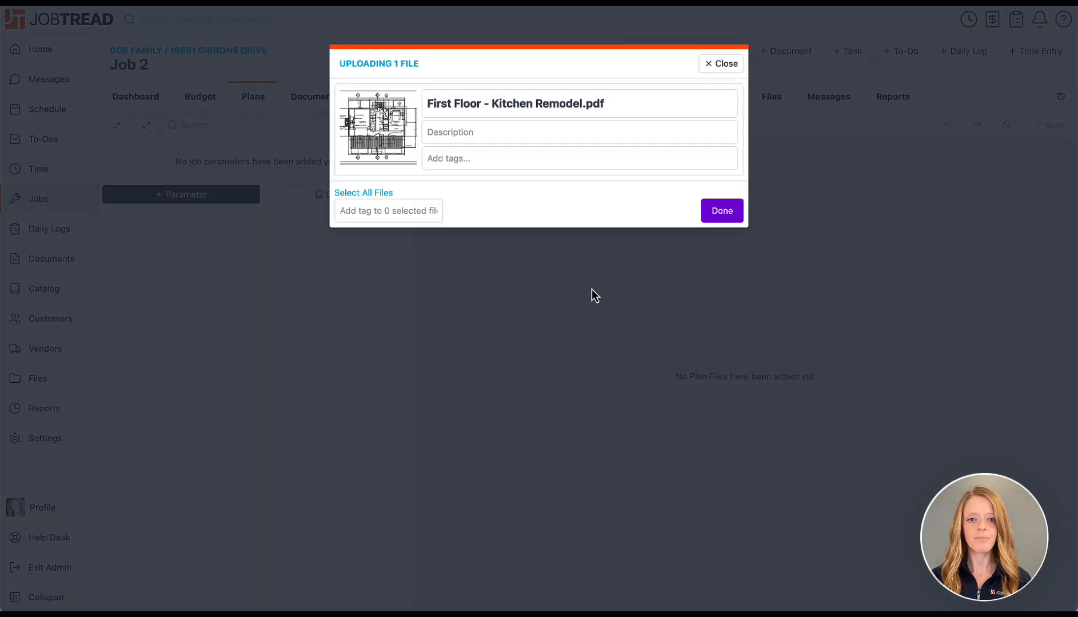
{"action": "left_click", "coordinate": [712, 210]}
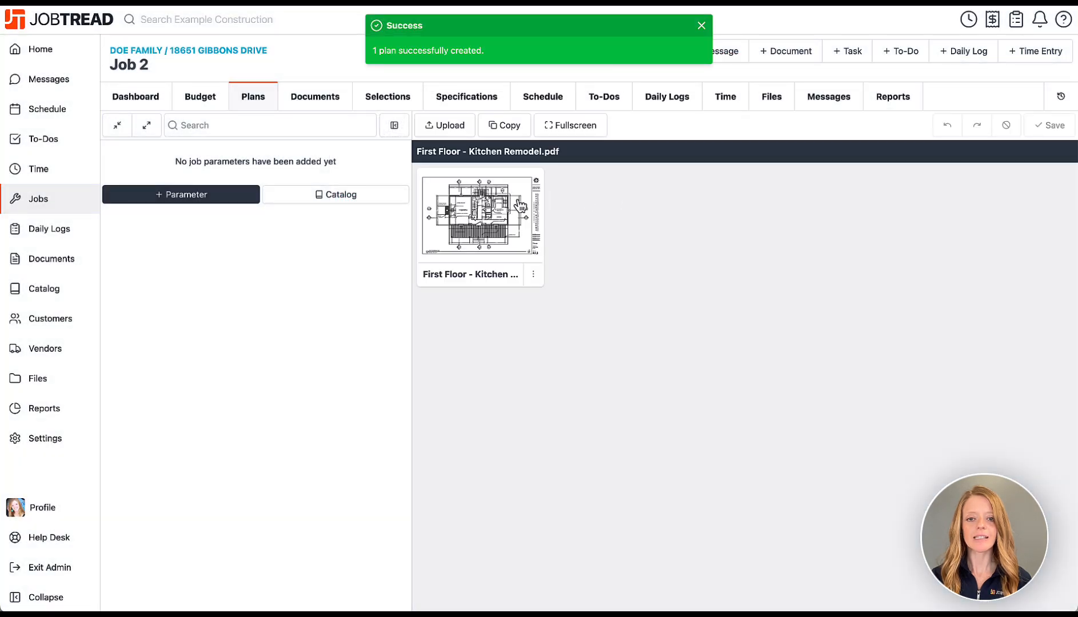
{"action": "left_click", "coordinate": [518, 205]}
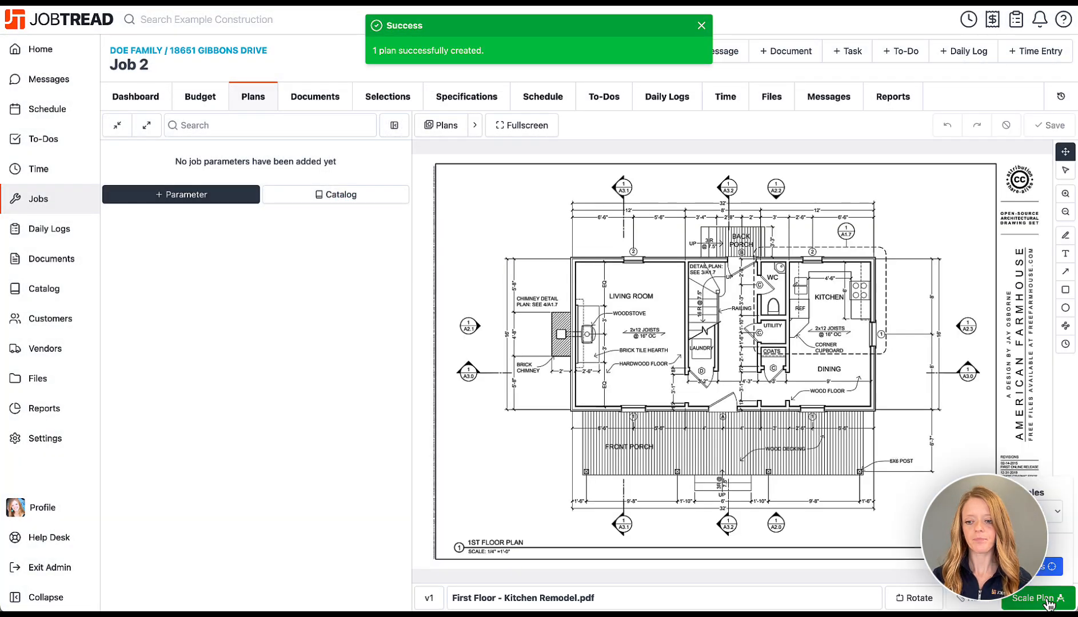
Set the plan scale to 1/4" = 1'-0" and zoom in twice on the floor plan.
{"action": "left_click", "coordinate": [1052, 598]}
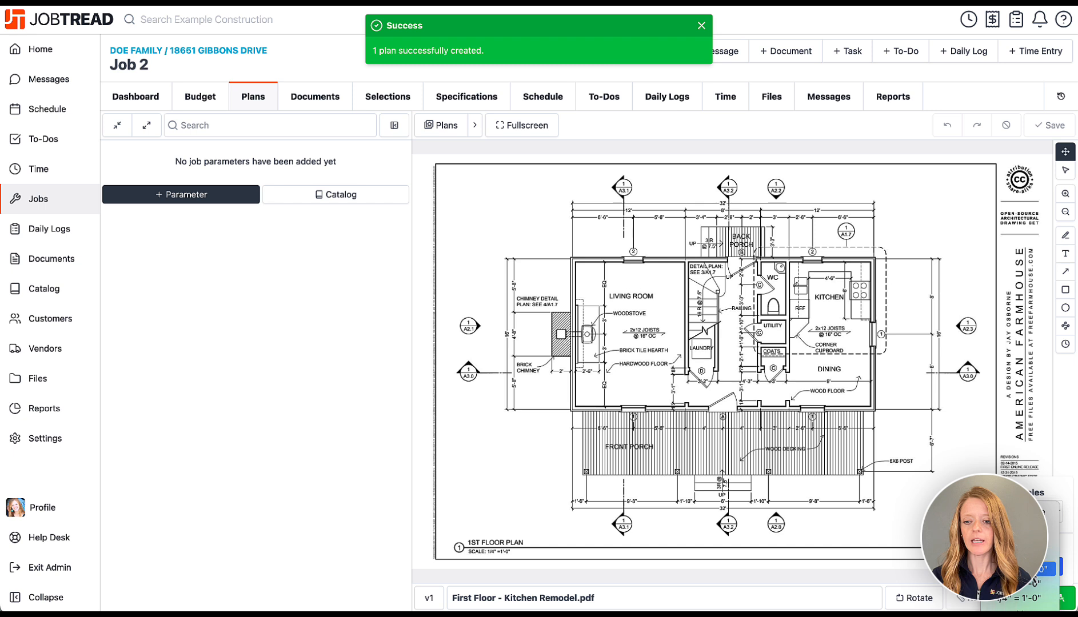
{"action": "left_click", "coordinate": [1029, 512]}
{"action": "left_click", "coordinate": [1020, 552]}
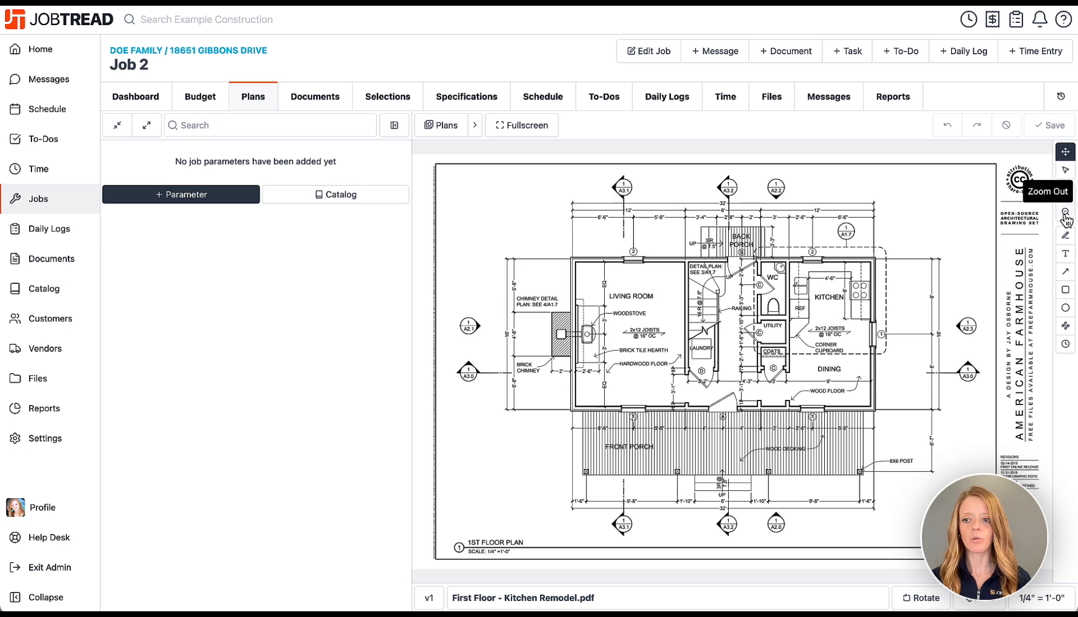
{"action": "left_click", "coordinate": [1065, 196]}
{"action": "left_click", "coordinate": [1065, 195]}
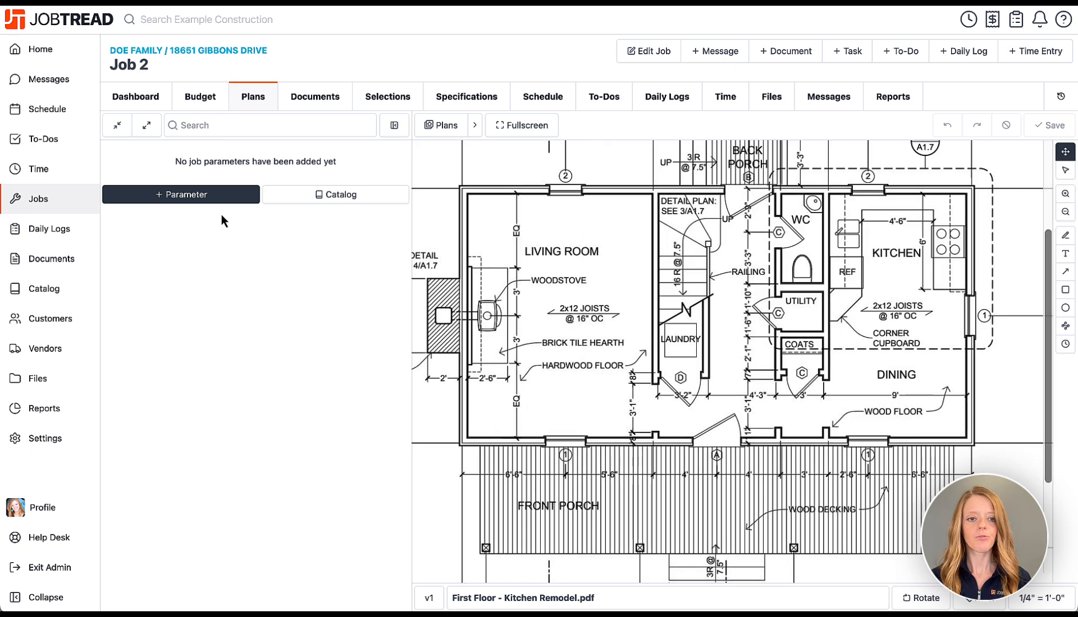
Add an Area parameter named Flooring to the plan.
{"action": "left_click", "coordinate": [208, 199]}
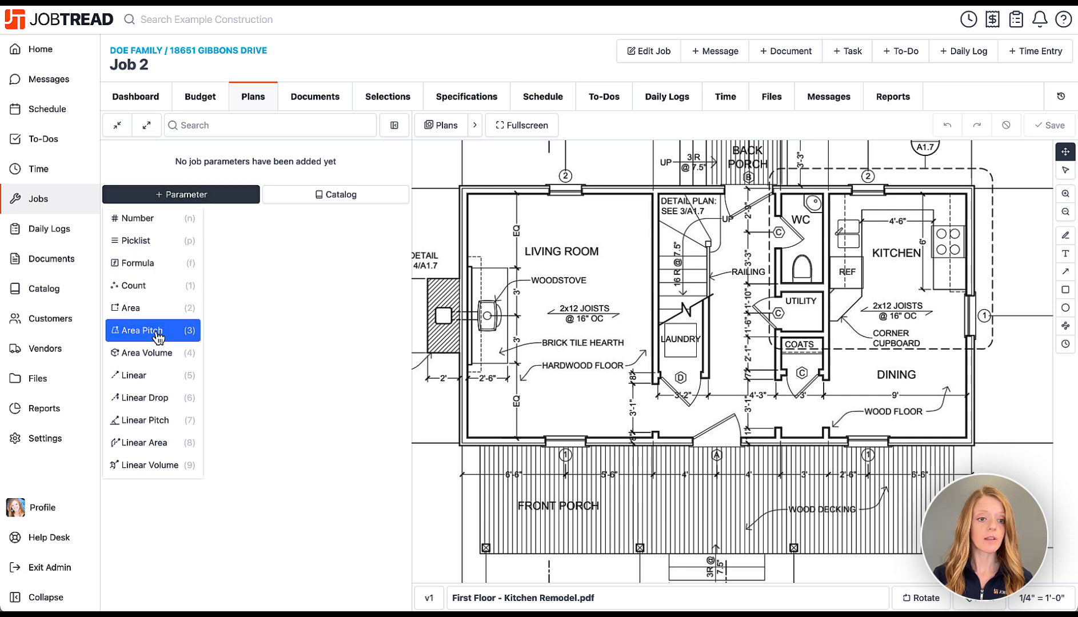
{"action": "left_click", "coordinate": [153, 312]}
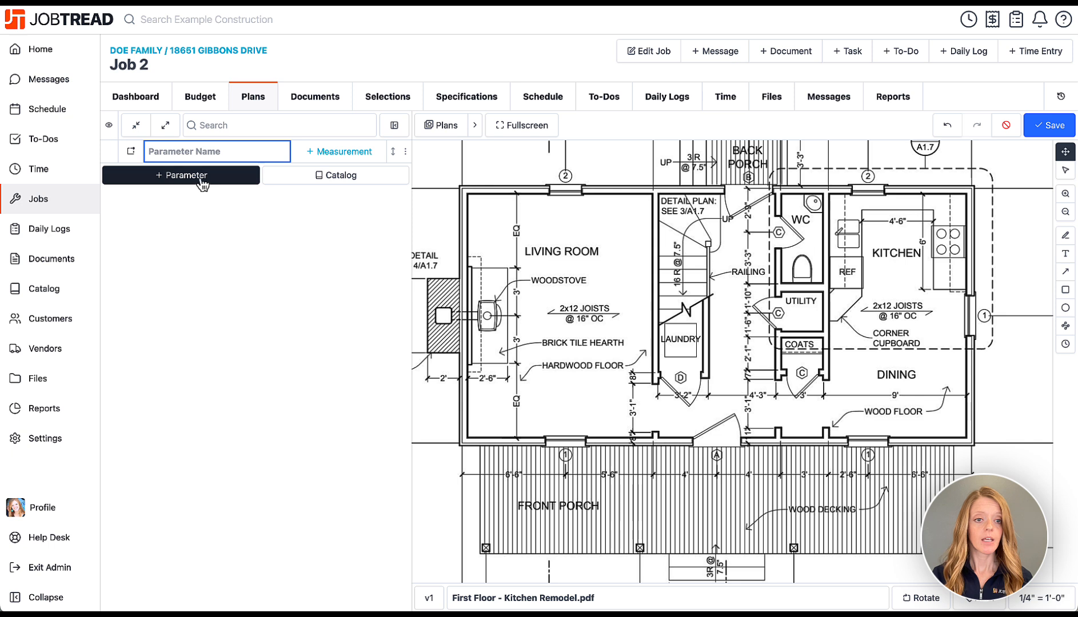
{"action": "type", "text": "Flooring"}
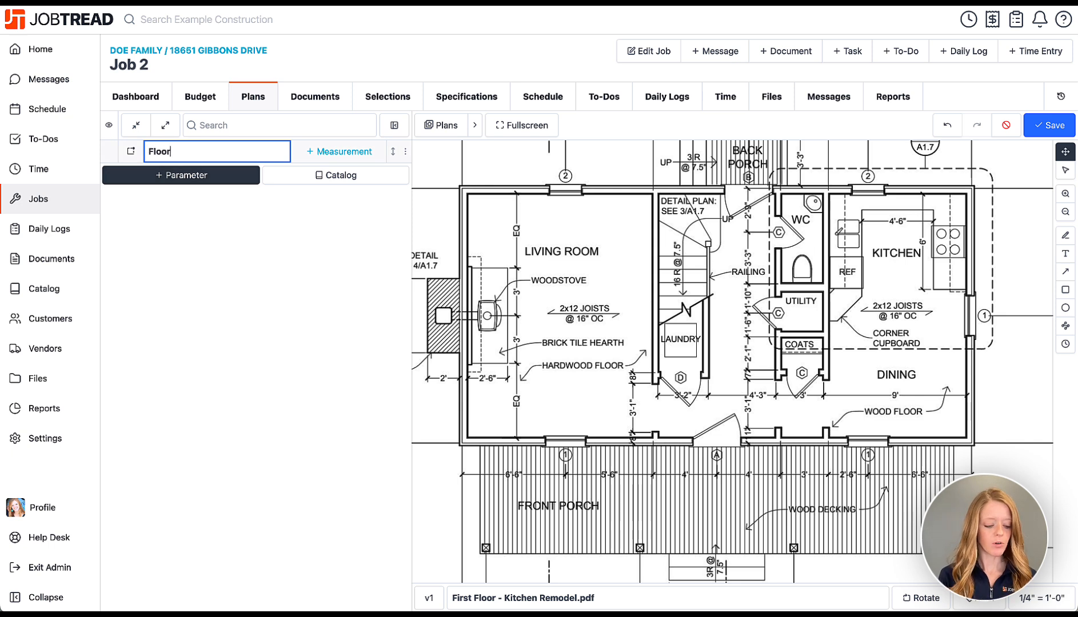
{"action": "left_click", "coordinate": [340, 162]}
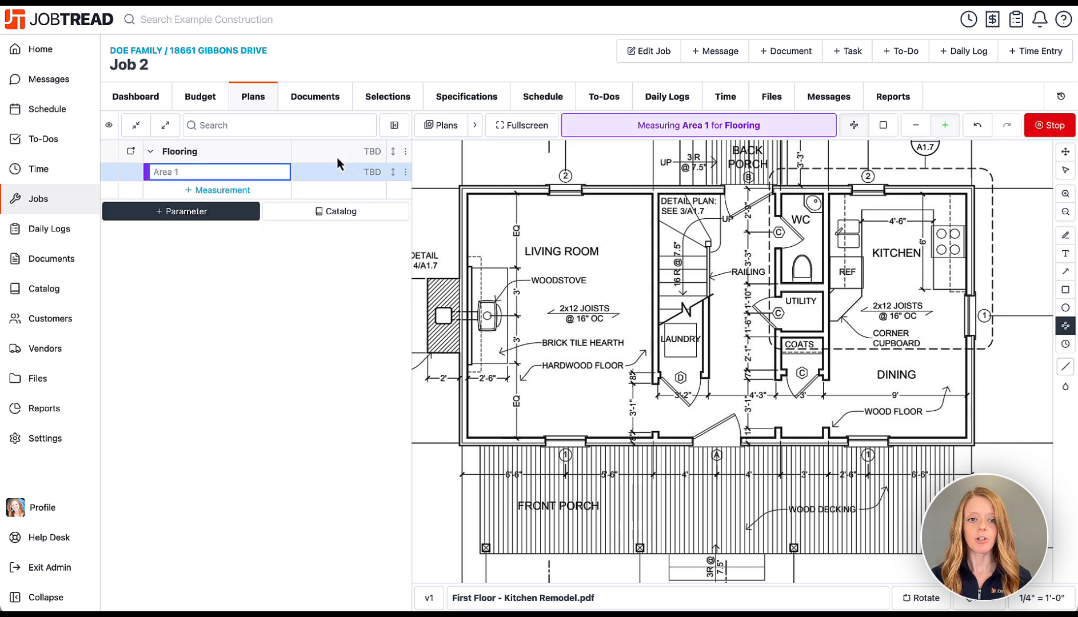
Measure the kitchen and dining area with a 132.64 ft² rectangle.
{"action": "left_click", "coordinate": [883, 125]}
{"action": "left_click_drag", "start_coordinate": [830, 195], "coordinate": [967, 437]}
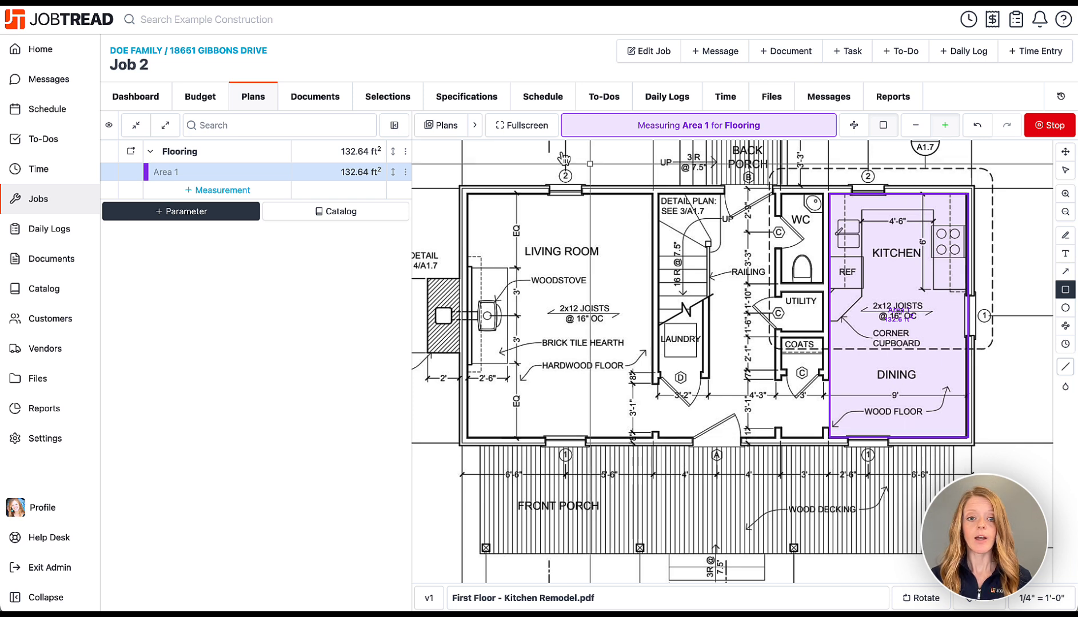
{"action": "left_click", "coordinate": [1035, 128]}
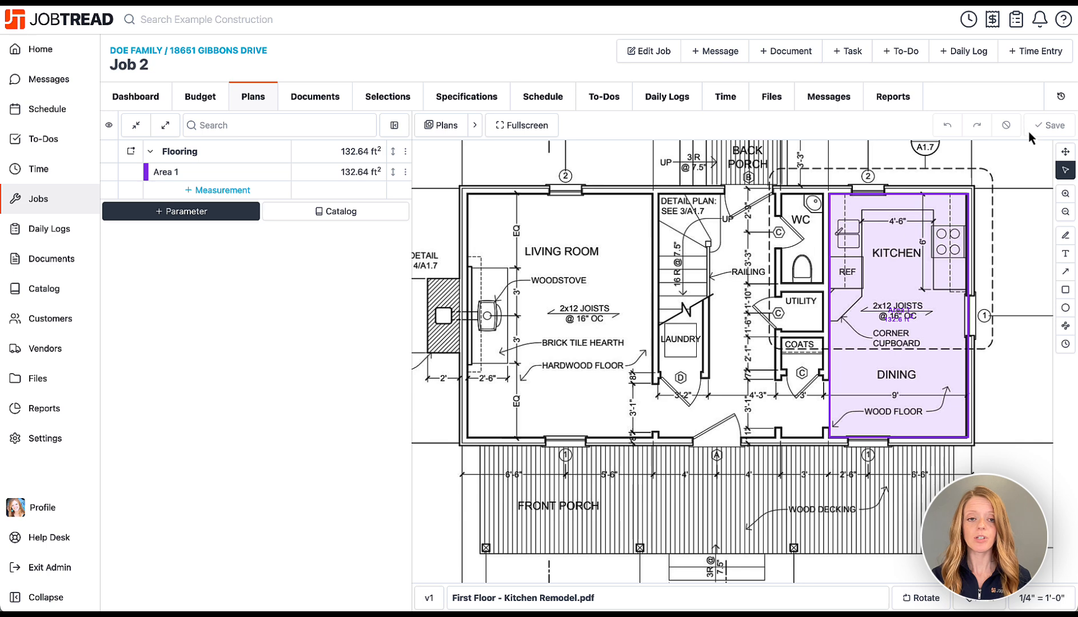
Expand all budget cost groups, check Tile Flooring at 132.6415 sq ft, and save.
{"action": "left_click", "coordinate": [204, 97]}
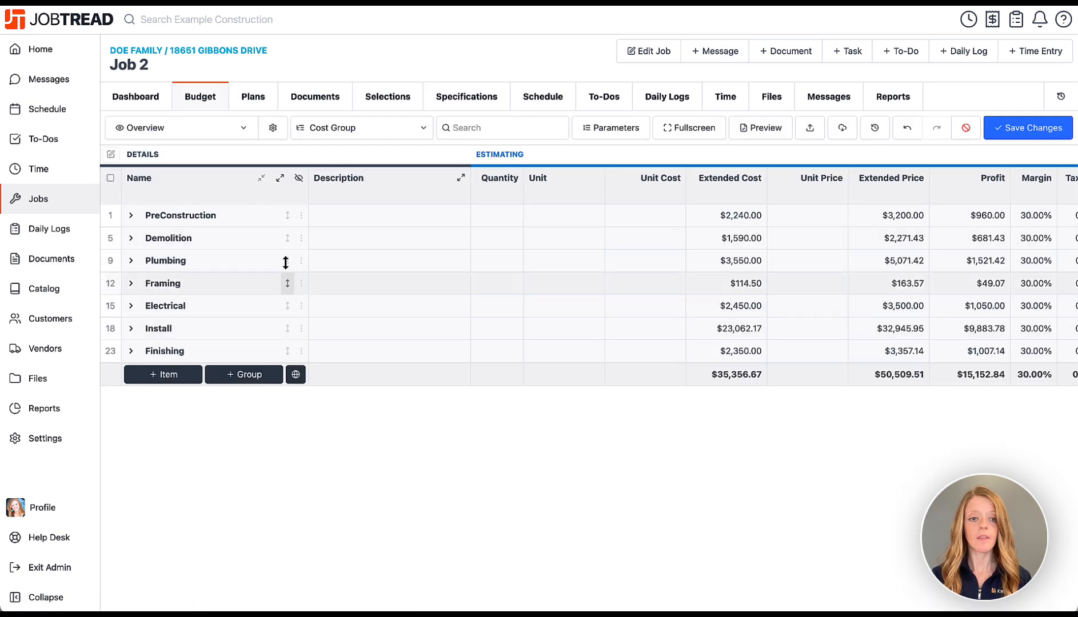
{"action": "left_click", "coordinate": [280, 178]}
{"action": "scroll", "coordinate": [361, 409], "scroll_direction": "down", "scroll_amount": 4}
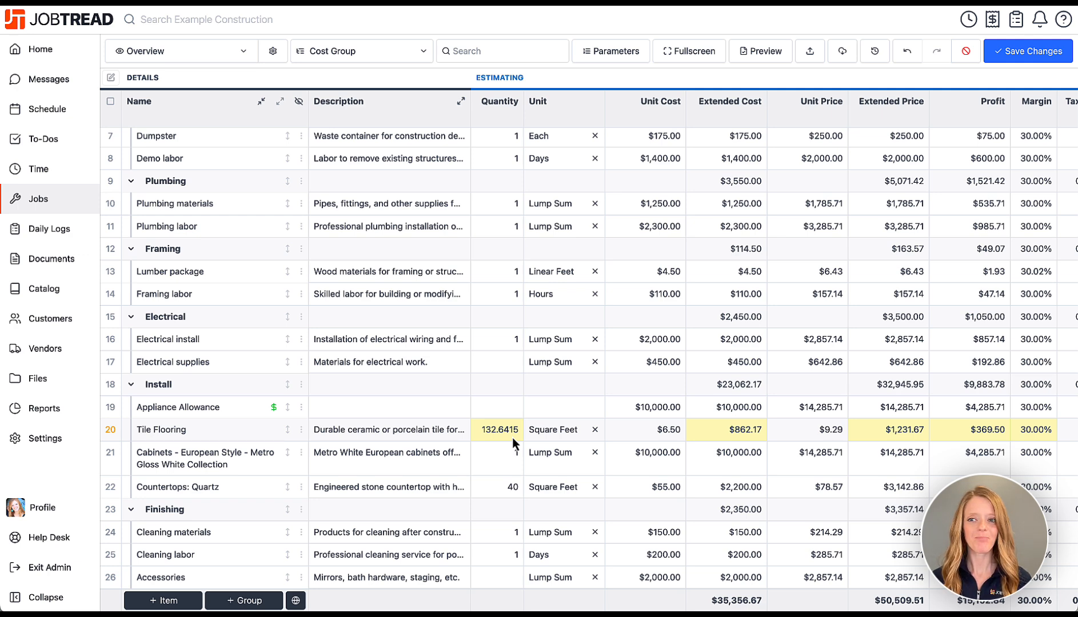
{"action": "scroll", "coordinate": [559, 373], "scroll_direction": "up", "scroll_amount": 5}
{"action": "left_click", "coordinate": [997, 129]}
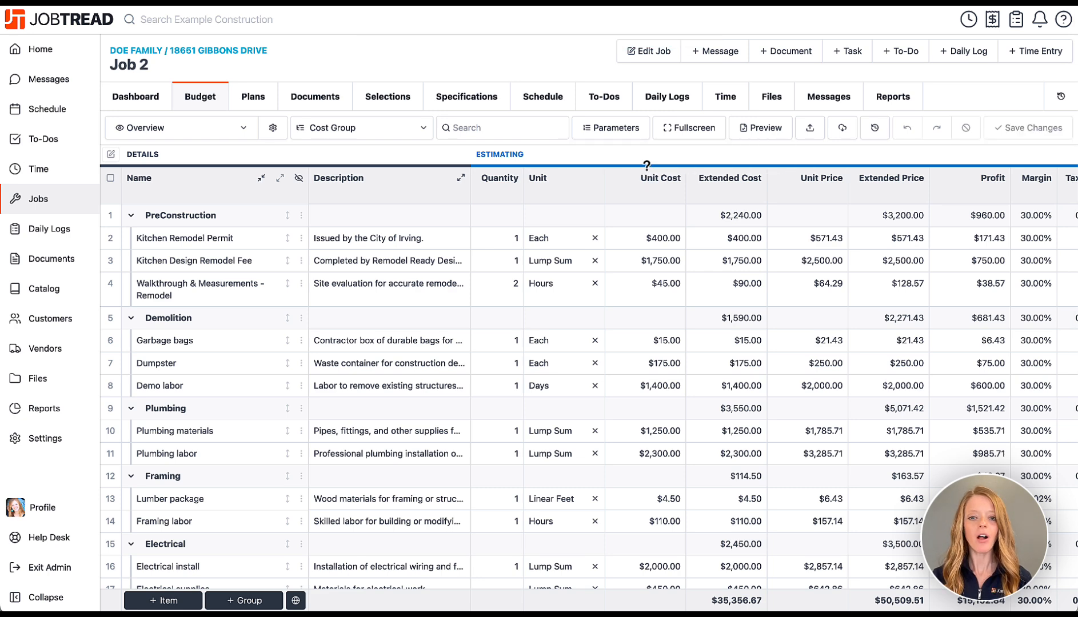
Review the saved budget totals ($35,356.67 cost, $50,509.51 price) and start a new document.
{"action": "scroll", "coordinate": [783, 540], "scroll_direction": "right", "scroll_amount": 3}
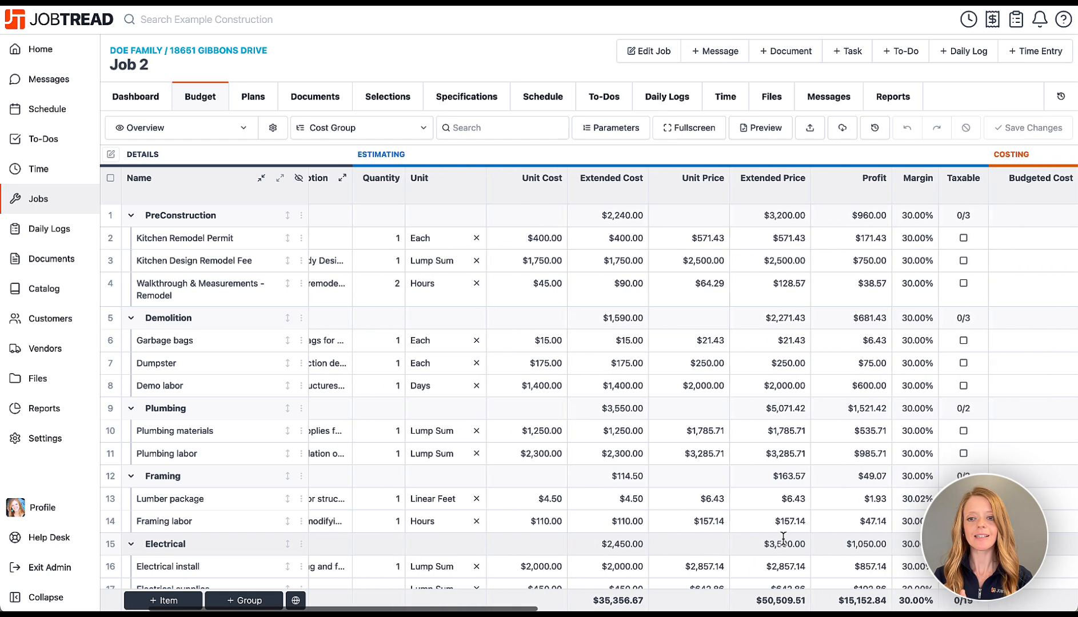
{"action": "scroll", "coordinate": [783, 540], "scroll_direction": "left", "scroll_amount": 3}
{"action": "scroll", "coordinate": [783, 540], "scroll_direction": "down", "scroll_amount": 5}
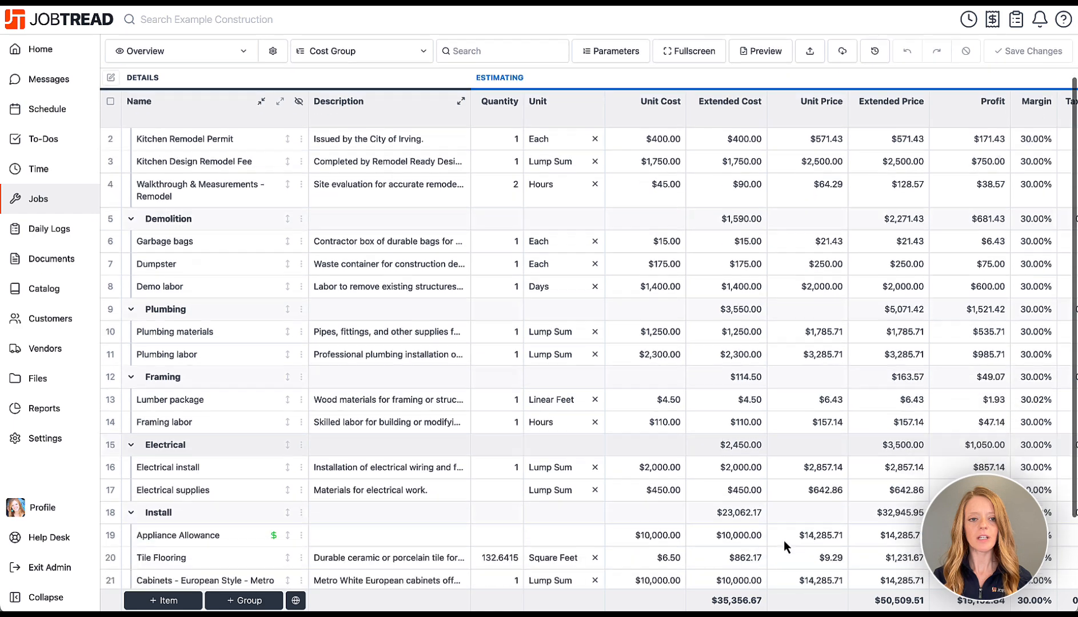
{"action": "scroll", "coordinate": [782, 540], "scroll_direction": "up", "scroll_amount": 5}
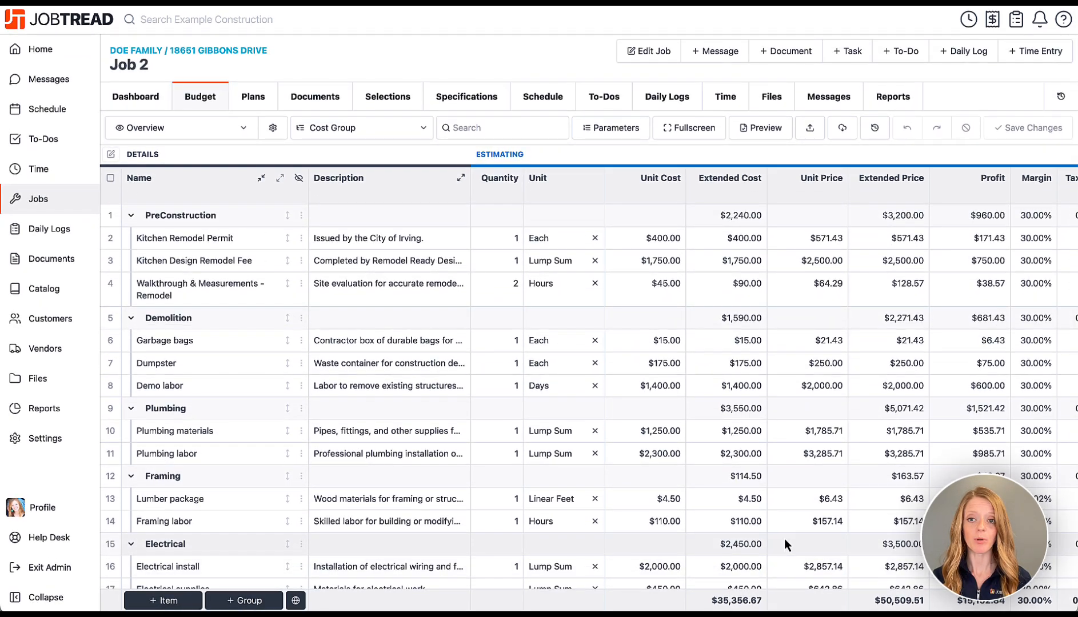
{"action": "left_click", "coordinate": [781, 59]}
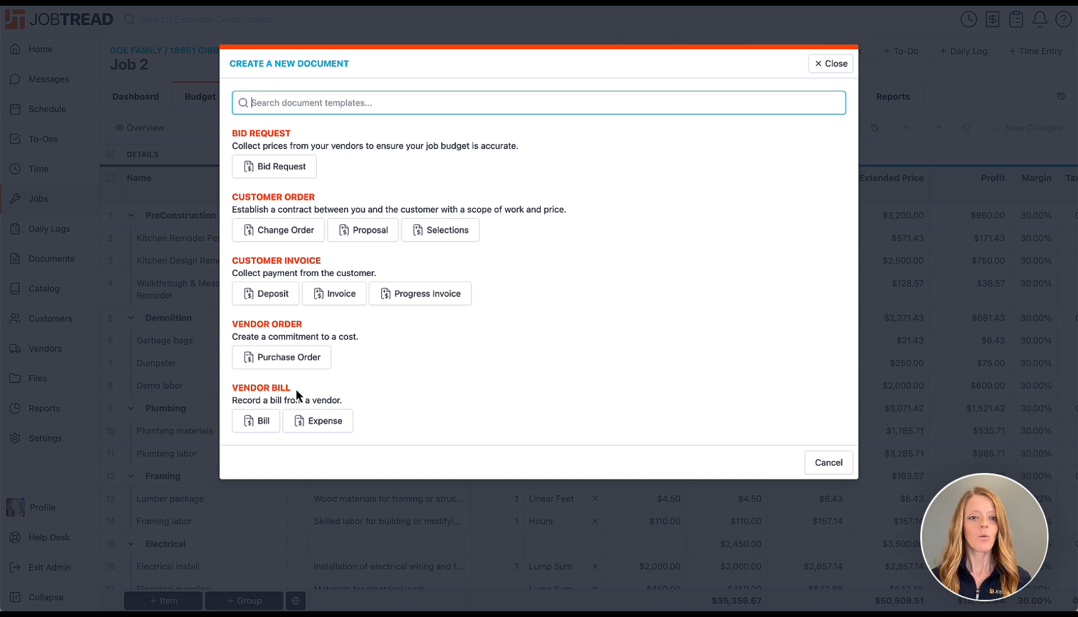
Create a draft proposal from all seven budget cost groups, totalling $50,509.51.
{"action": "left_click", "coordinate": [368, 236]}
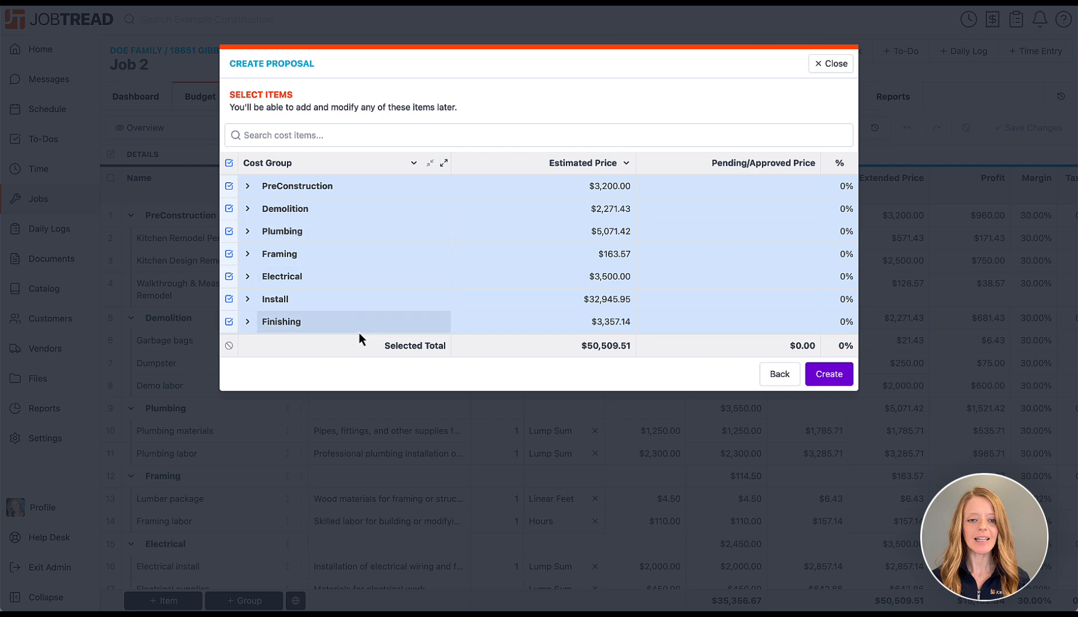
{"action": "left_click", "coordinate": [802, 380]}
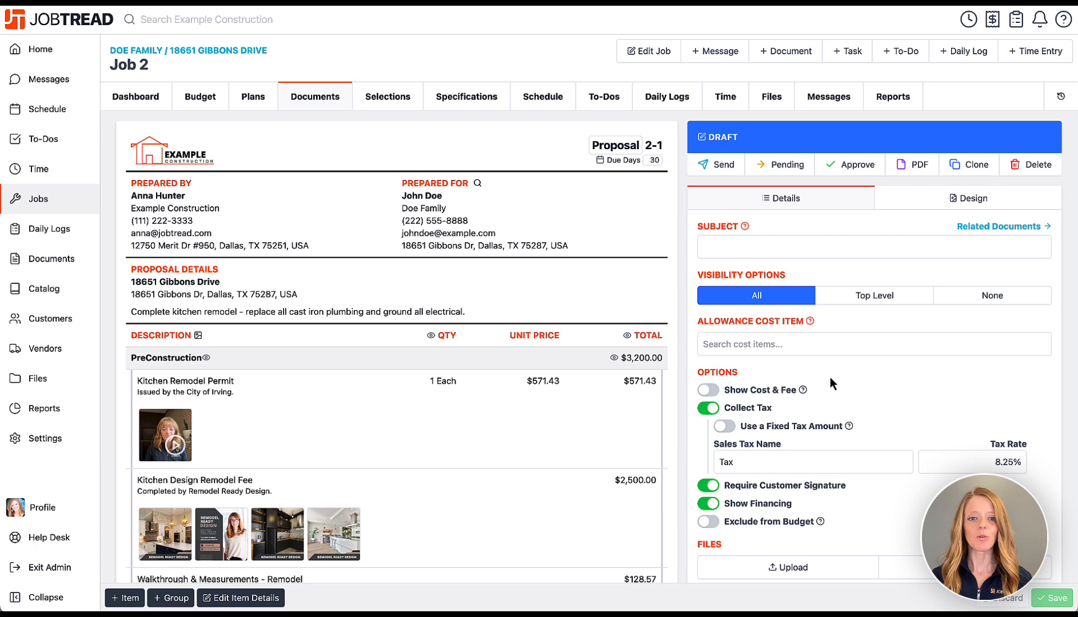
Review the proposal's Prepared For address and project description, then scroll to the line items.
{"action": "left_click_drag", "start_coordinate": [401, 246], "coordinate": [568, 246]}
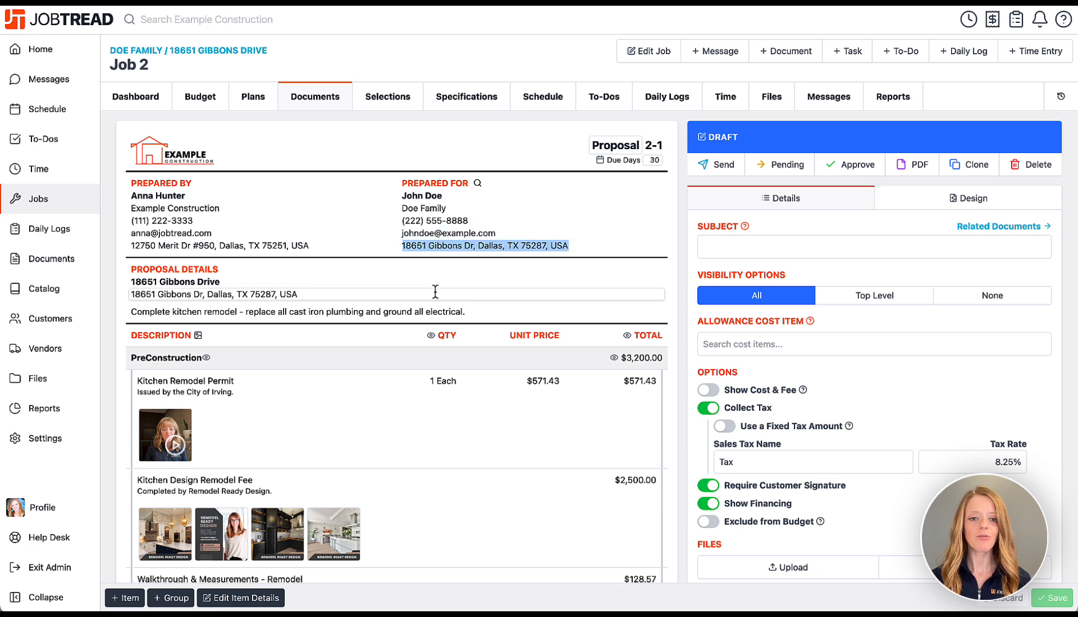
{"action": "left_click", "coordinate": [435, 312]}
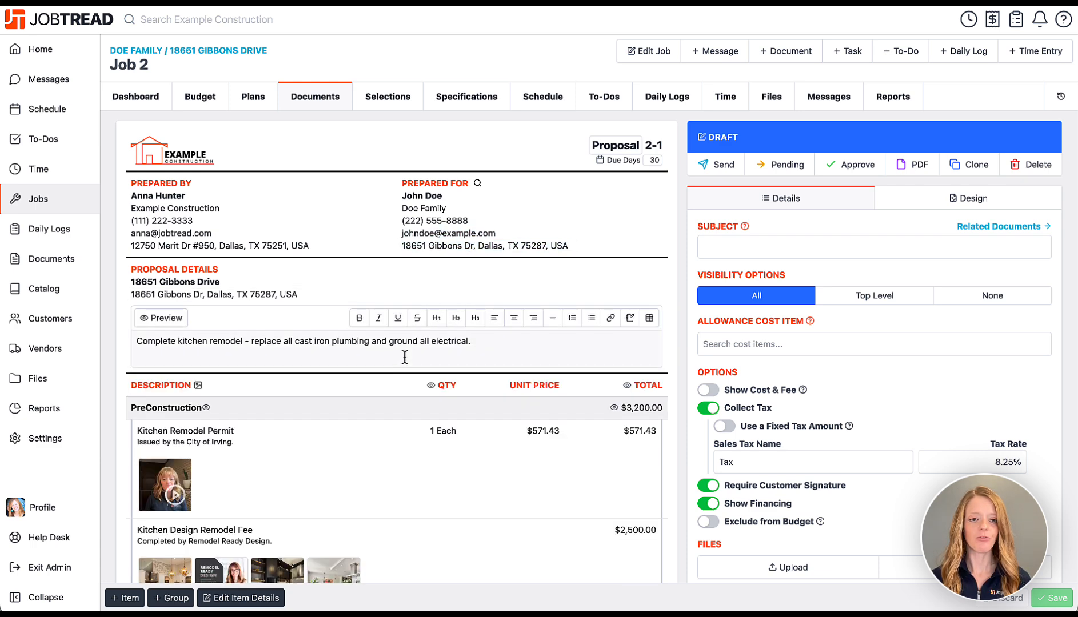
{"action": "left_click", "coordinate": [187, 323]}
{"action": "scroll", "coordinate": [189, 324], "scroll_direction": "down", "scroll_amount": 1}
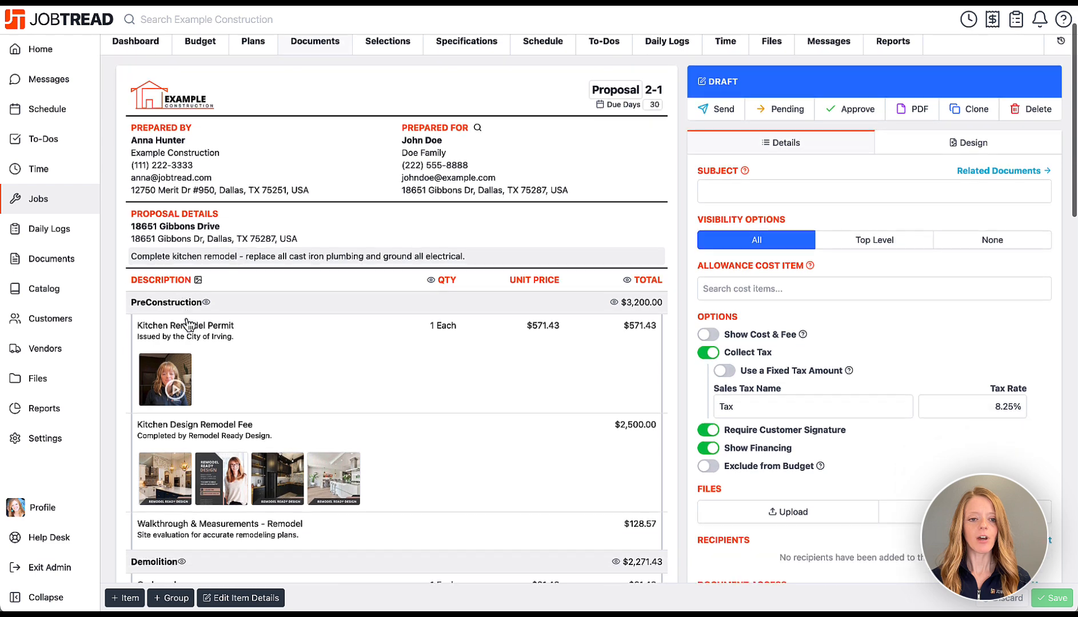
{"action": "scroll", "coordinate": [188, 323], "scroll_direction": "down", "scroll_amount": 3}
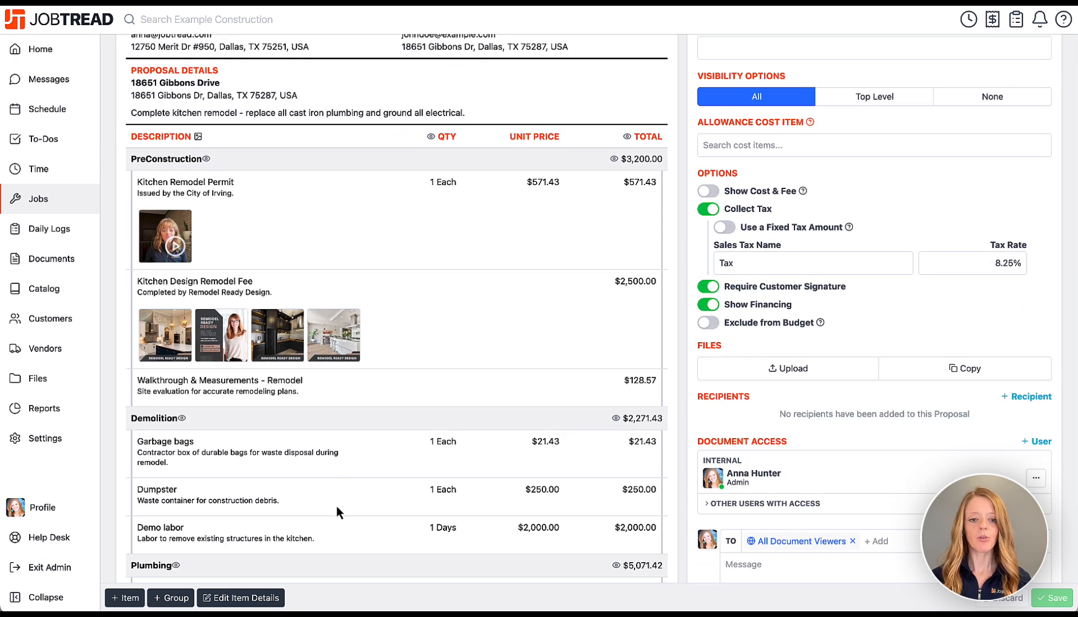
{"action": "scroll", "coordinate": [337, 511], "scroll_direction": "down", "scroll_amount": 1}
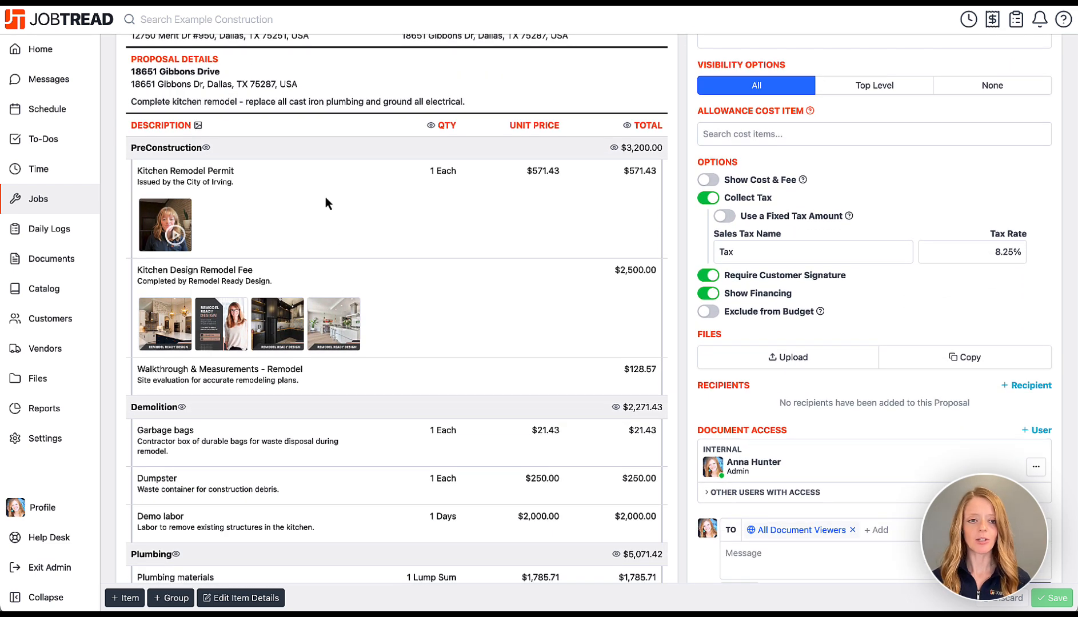
{"action": "scroll", "coordinate": [326, 196], "scroll_direction": "down", "scroll_amount": 2}
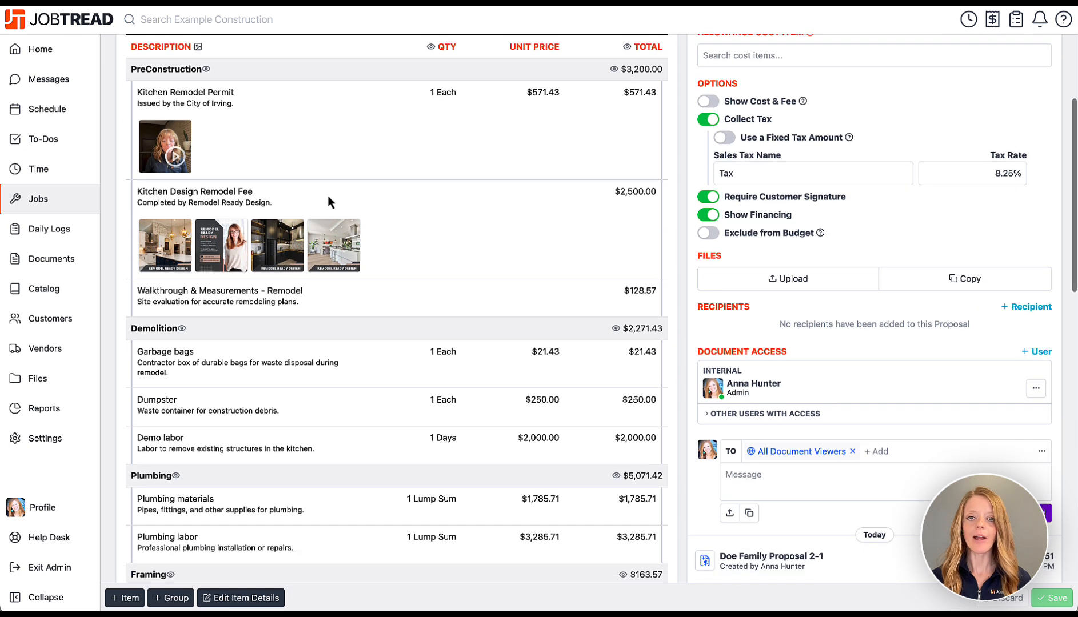
Hide the QTY and unit price columns, keeping thumbnails and line totals visible.
{"action": "left_click", "coordinate": [199, 48]}
{"action": "left_click", "coordinate": [198, 48]}
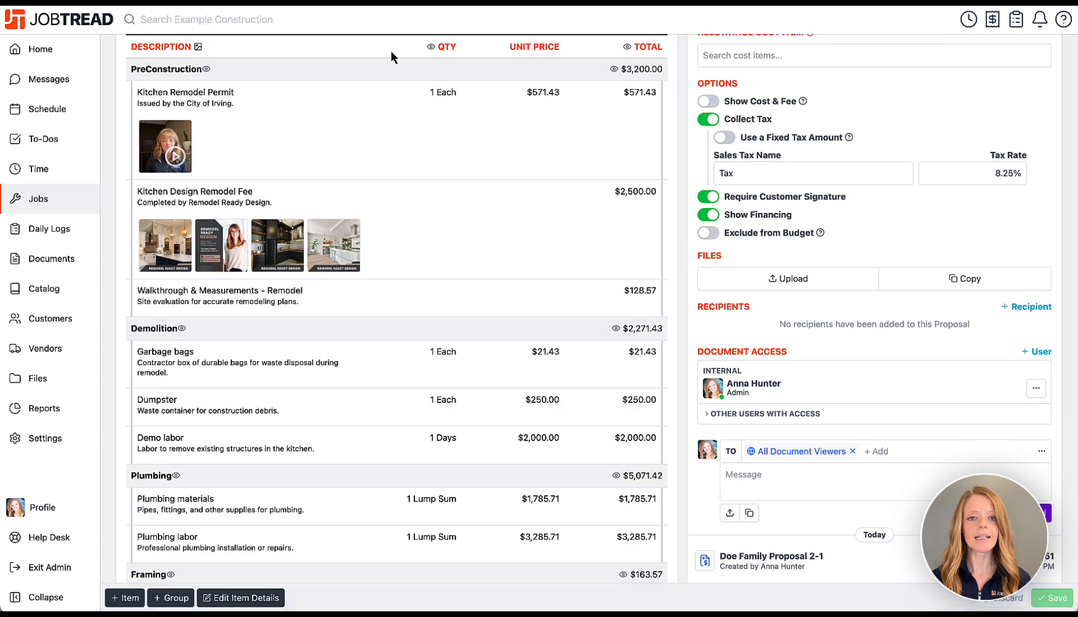
{"action": "left_click", "coordinate": [431, 47]}
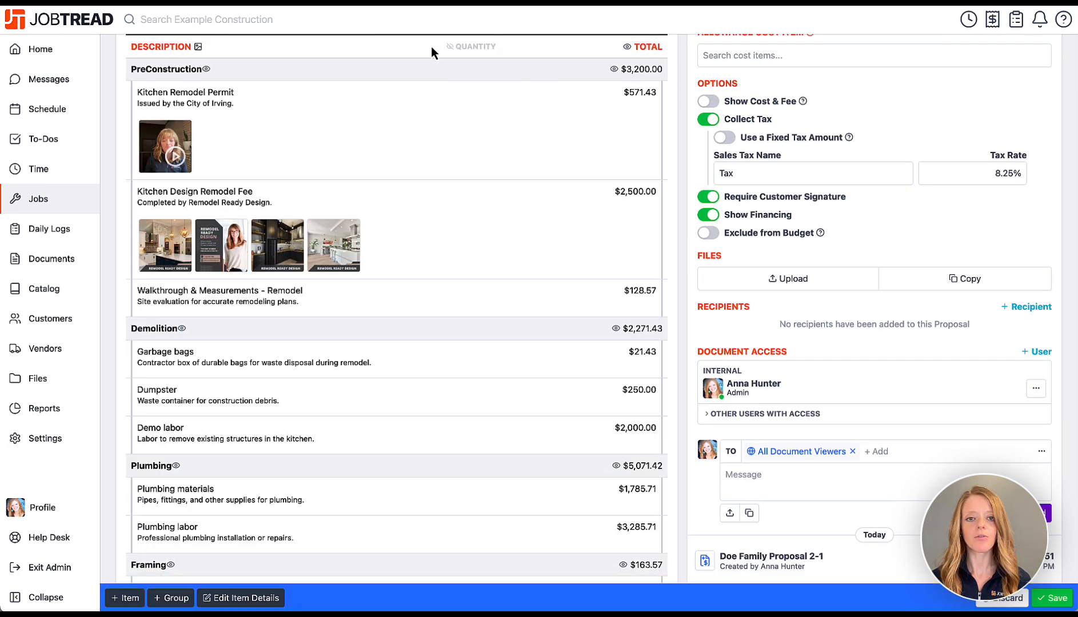
{"action": "left_click", "coordinate": [631, 49]}
{"action": "left_click", "coordinate": [632, 50]}
{"action": "scroll", "coordinate": [397, 136], "scroll_direction": "down", "scroll_amount": 15}
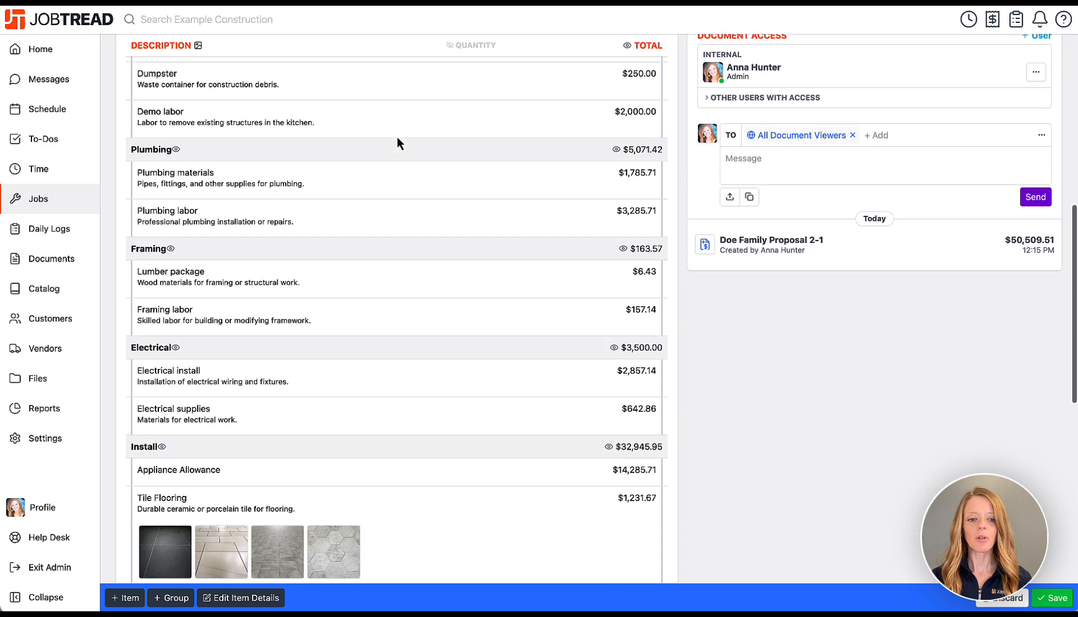
{"action": "scroll", "coordinate": [397, 136], "scroll_direction": "down", "scroll_amount": 3}
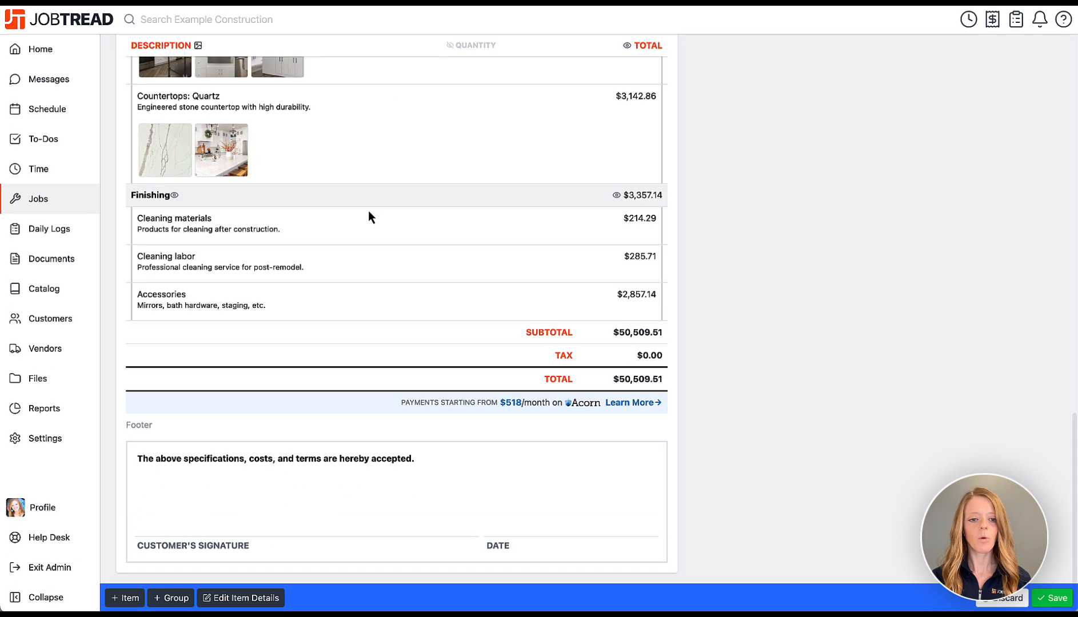
{"action": "left_click", "coordinate": [261, 433]}
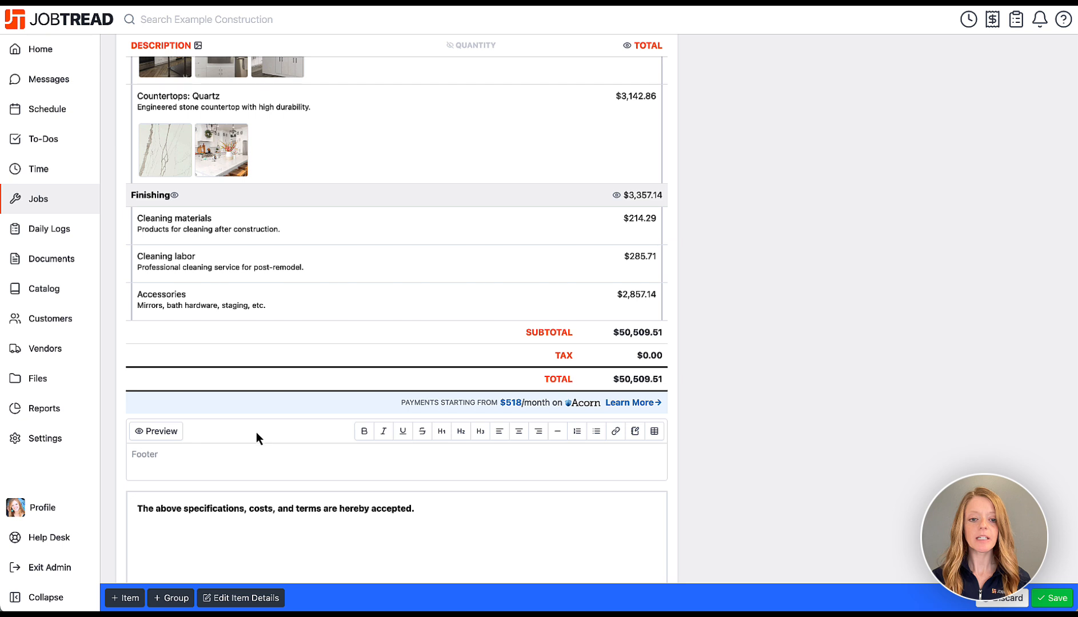
Paste the proposal terms into the footer beneath a new 'Terms & Conditions' heading.
{"action": "scroll", "coordinate": [258, 437], "scroll_direction": "down", "scroll_amount": 1}
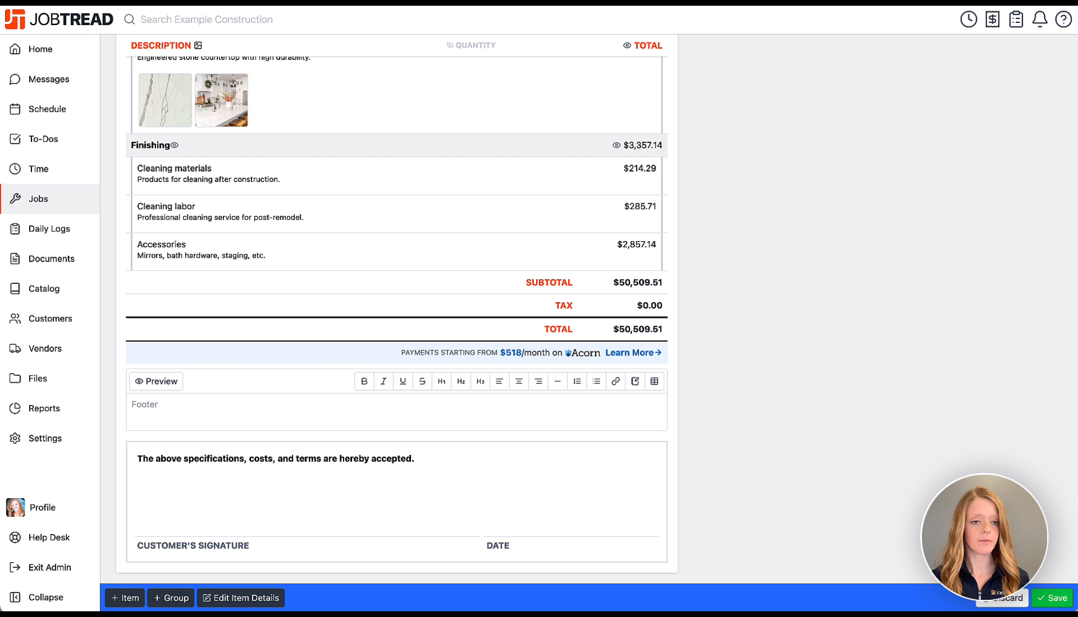
{"action": "type", "text": "This proposal is valid for 30 days from the issue date. Payment schedule: 50% deposit upon acceptance, 30% midway through project, and 20% upon completion. Changes to the project scope will result in a revised estimate and must be approved in writing. The contractor reserves the right to adjust the timeline based on unforeseen conditions or delays. All materials and finishes are subject to availability and may vary slightly in color or texture. This proposal is purely for demonstration purposes and not intended for actual contracting."}
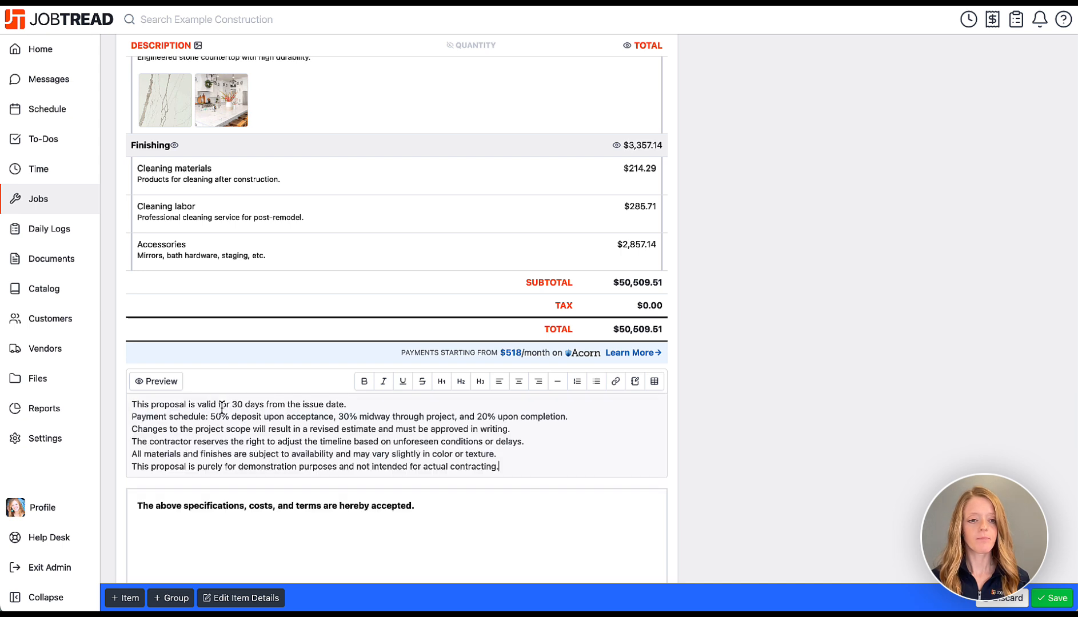
{"action": "left_click", "coordinate": [131, 404]}
{"action": "key", "text": "Return"}
{"action": "key", "text": "Up"}
{"action": "type", "text": "Terms "}
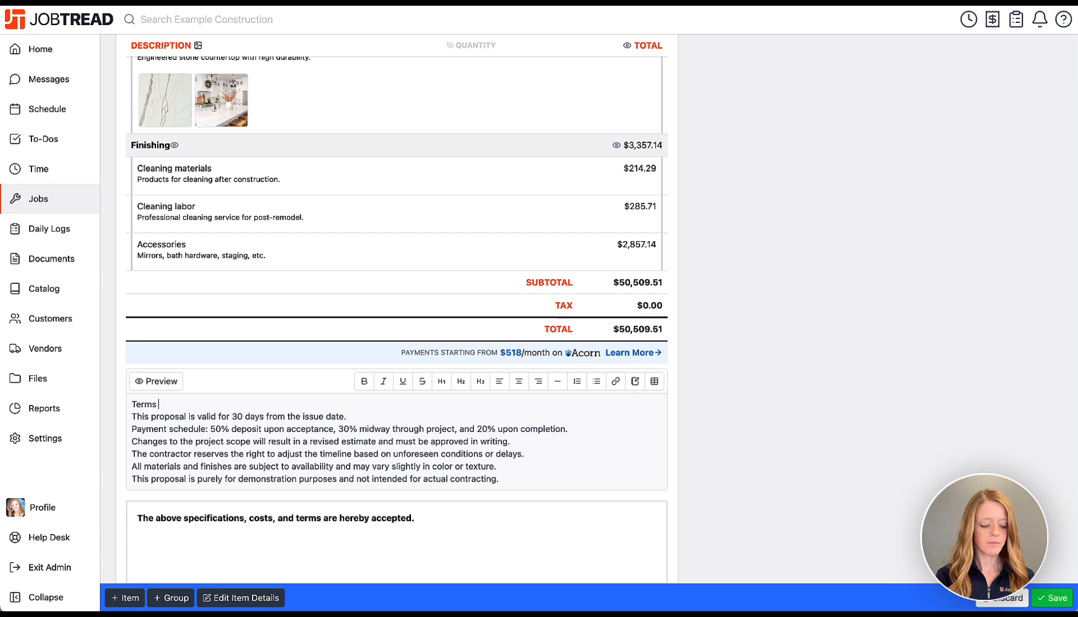
{"action": "type", "text": "& Conditions"}
Bold the 'Terms & Conditions' heading, bullet the six terms, and preview the footer.
{"action": "left_click_drag", "start_coordinate": [217, 404], "coordinate": [125, 406]}
{"action": "left_click", "coordinate": [364, 381]}
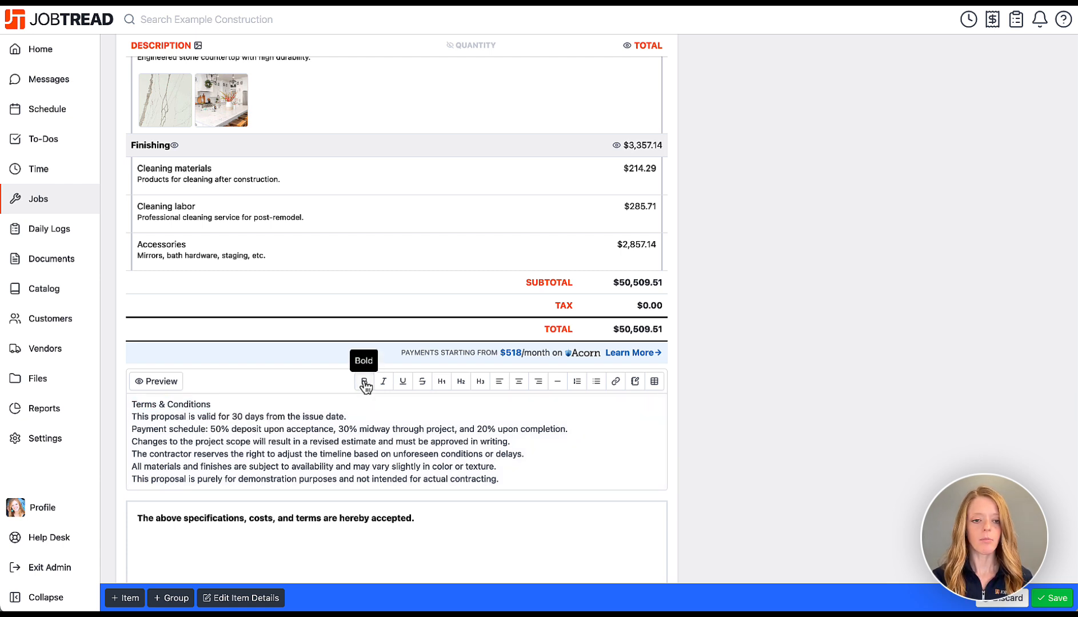
{"action": "left_click", "coordinate": [255, 431]}
{"action": "left_click_drag", "start_coordinate": [510, 480], "coordinate": [131, 416]}
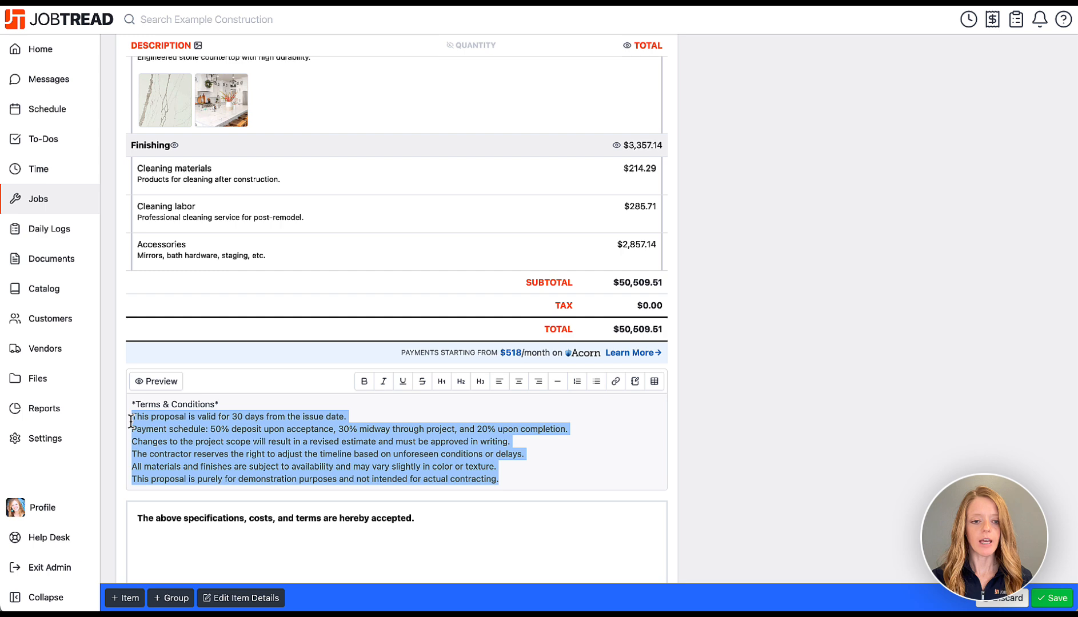
{"action": "left_click", "coordinate": [596, 381]}
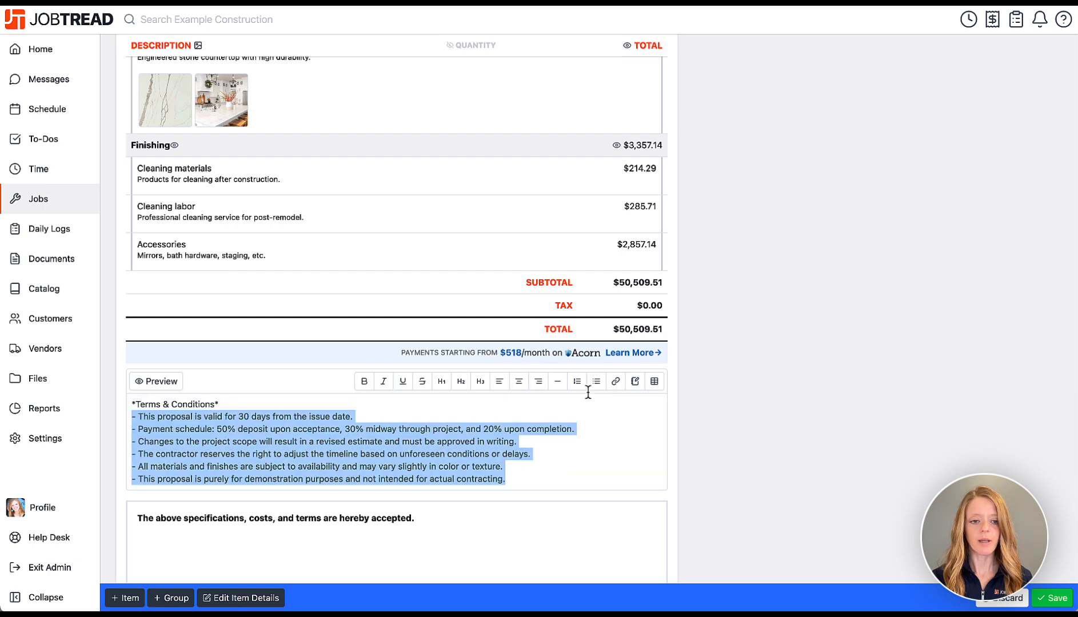
{"action": "left_click", "coordinate": [160, 381]}
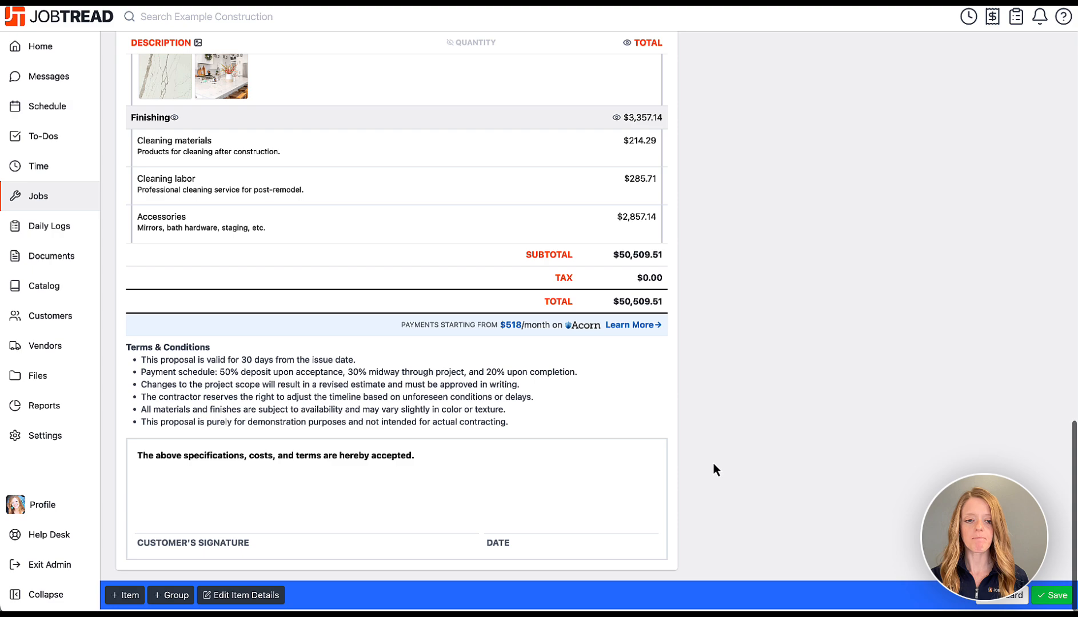
{"action": "scroll", "coordinate": [711, 469], "scroll_direction": "up", "scroll_amount": 7}
{"action": "scroll", "coordinate": [708, 471], "scroll_direction": "up", "scroll_amount": 15}
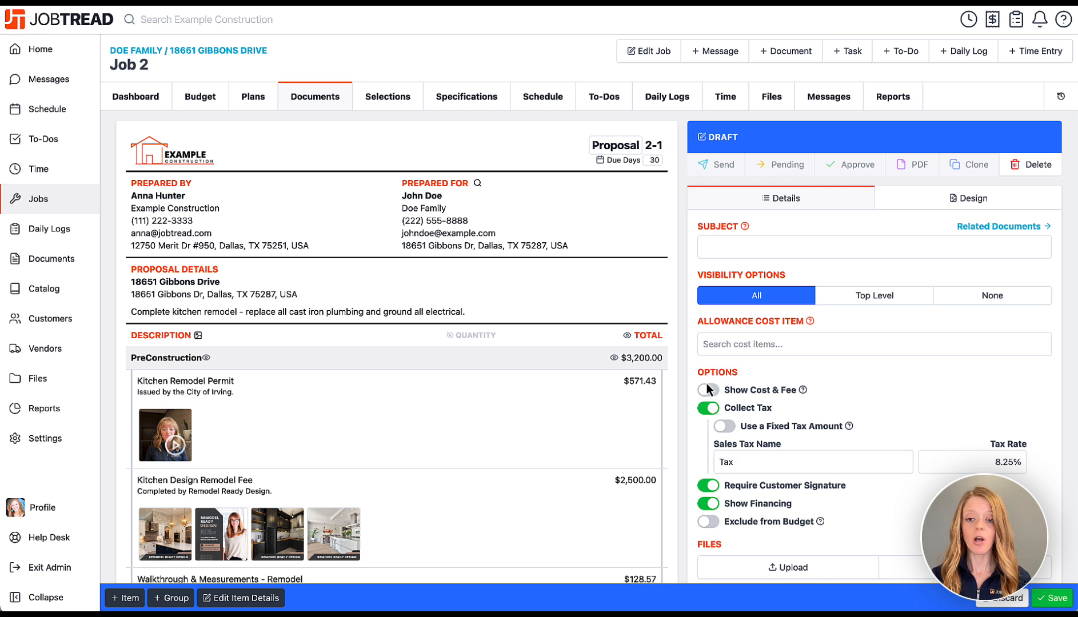
{"action": "scroll", "coordinate": [709, 397], "scroll_direction": "down", "scroll_amount": 1}
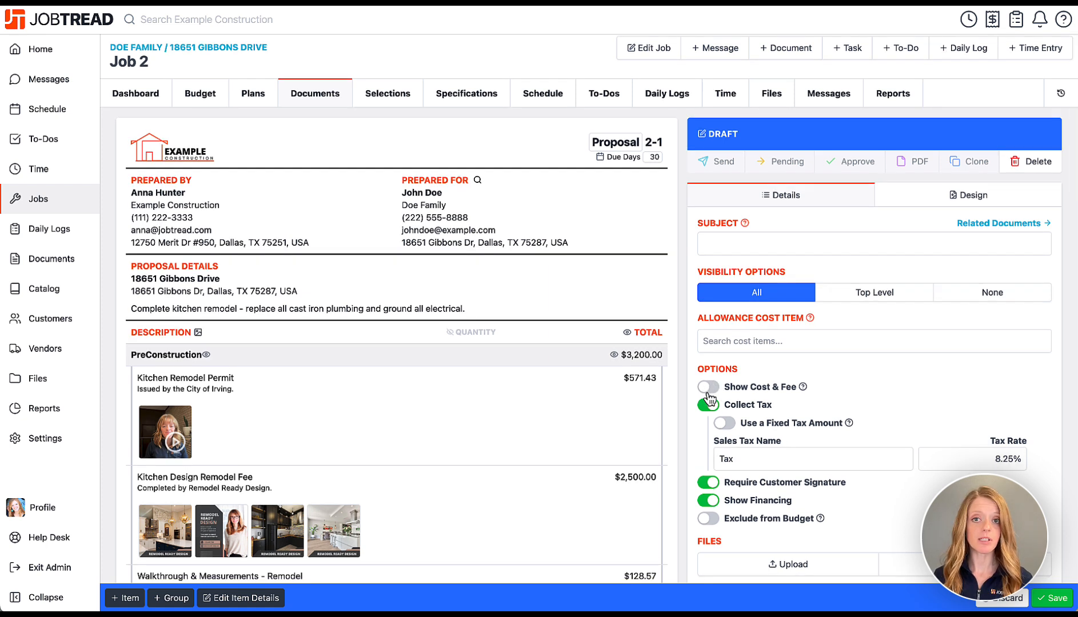
Show cost and fee on the proposal to review it, then hide them again.
{"action": "left_click", "coordinate": [709, 387]}
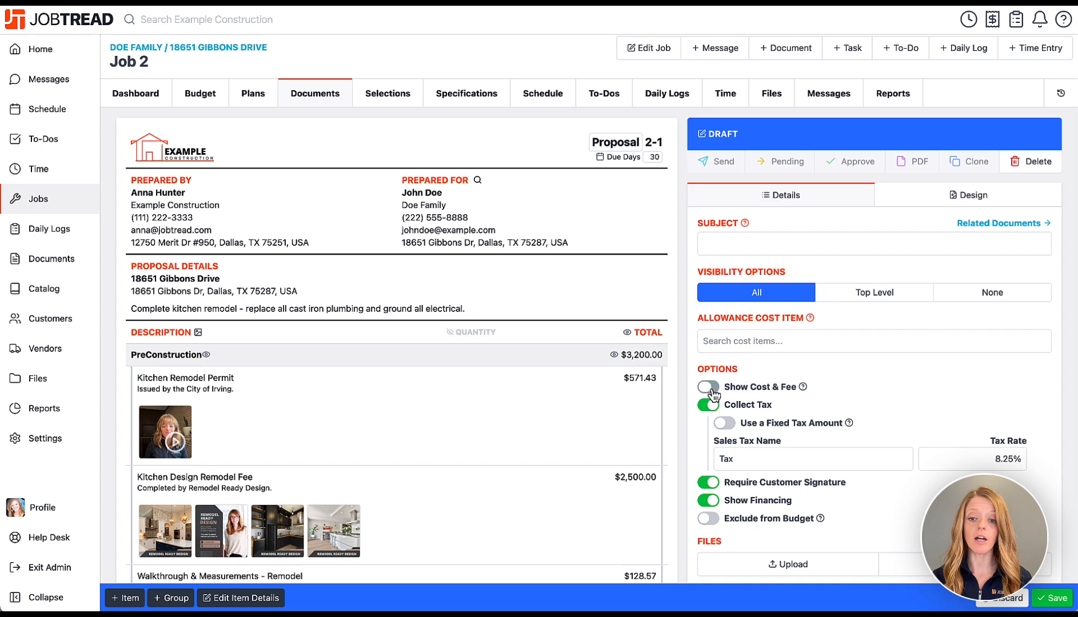
{"action": "scroll", "coordinate": [666, 509], "scroll_direction": "down", "scroll_amount": 5}
{"action": "scroll", "coordinate": [666, 508], "scroll_direction": "down", "scroll_amount": 15}
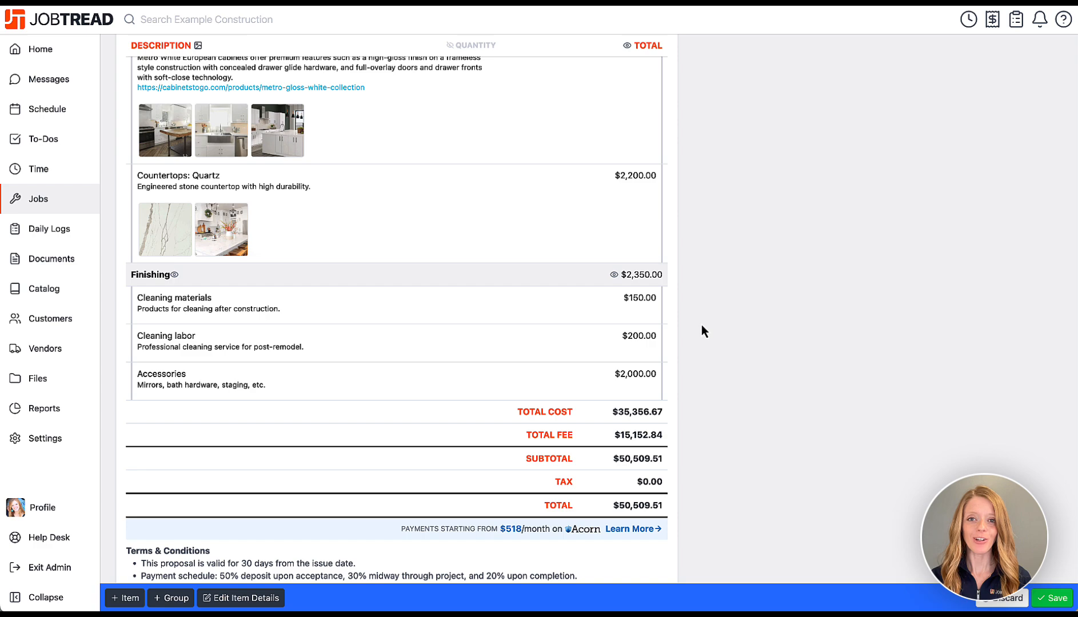
{"action": "scroll", "coordinate": [701, 329], "scroll_direction": "up", "scroll_amount": 15}
{"action": "scroll", "coordinate": [701, 324], "scroll_direction": "up", "scroll_amount": 3}
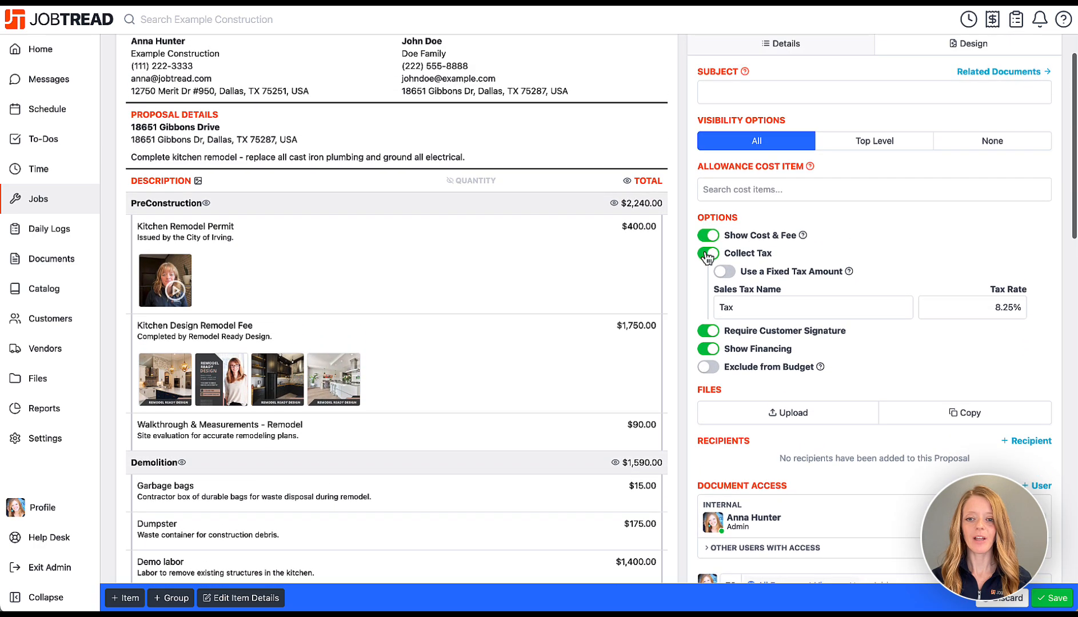
{"action": "left_click", "coordinate": [707, 237]}
{"action": "scroll", "coordinate": [706, 242], "scroll_direction": "up", "scroll_amount": 3}
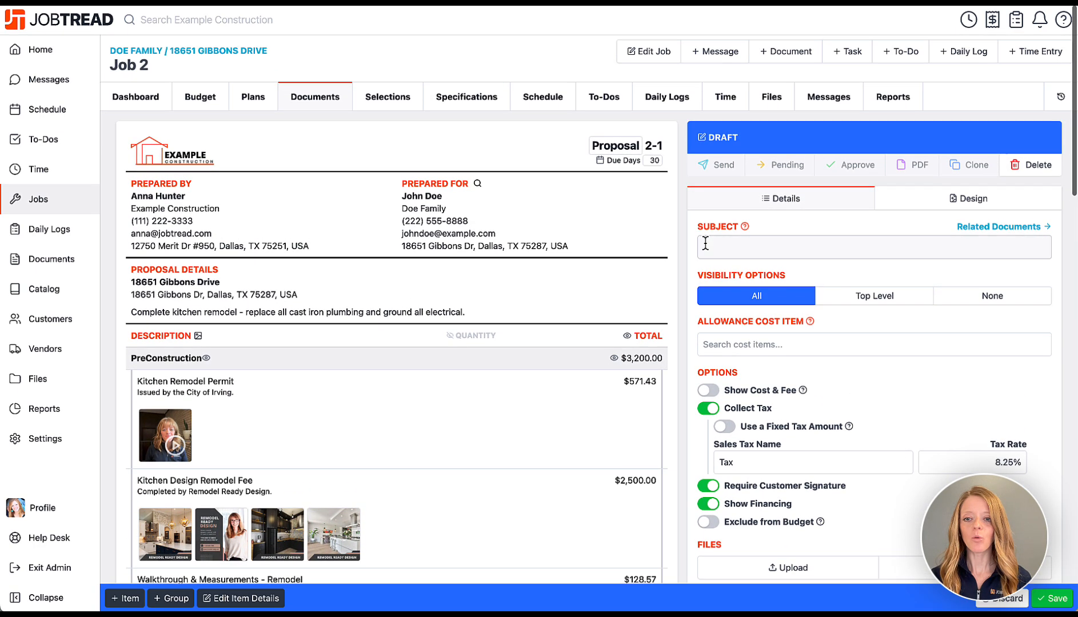
{"action": "left_click", "coordinate": [912, 206]}
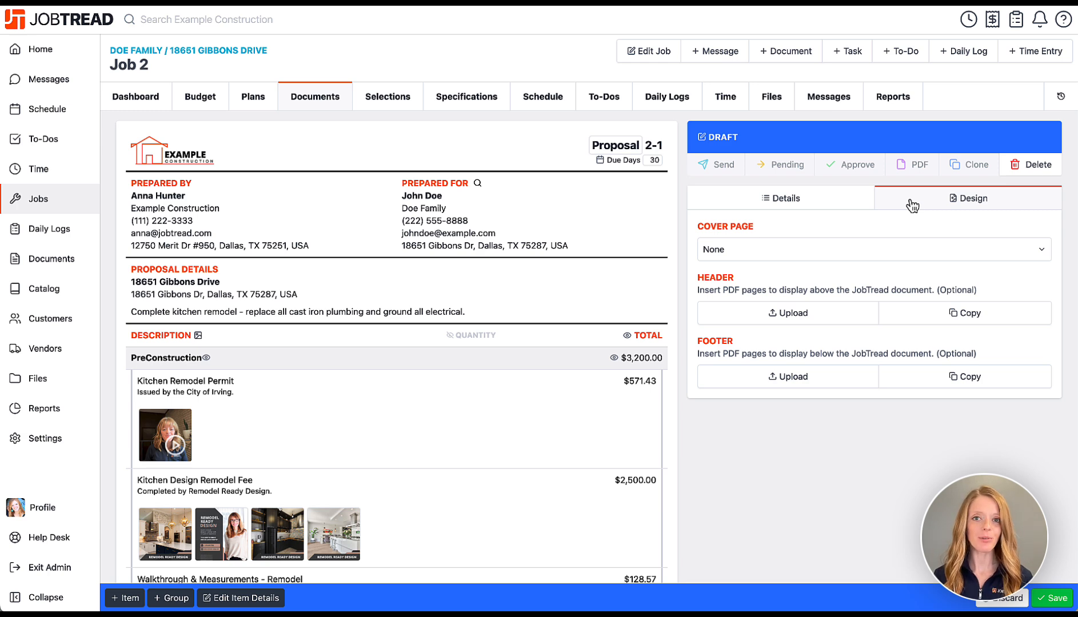
Apply the Abstract cover page to the proposal and look it over.
{"action": "left_click", "coordinate": [838, 255]}
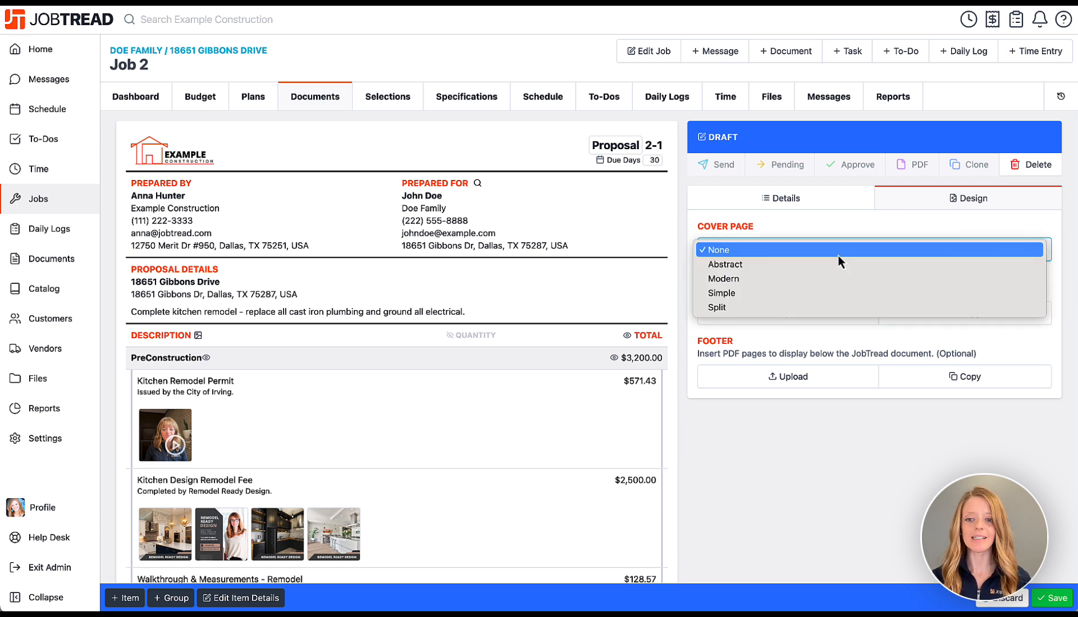
{"action": "left_click", "coordinate": [835, 268]}
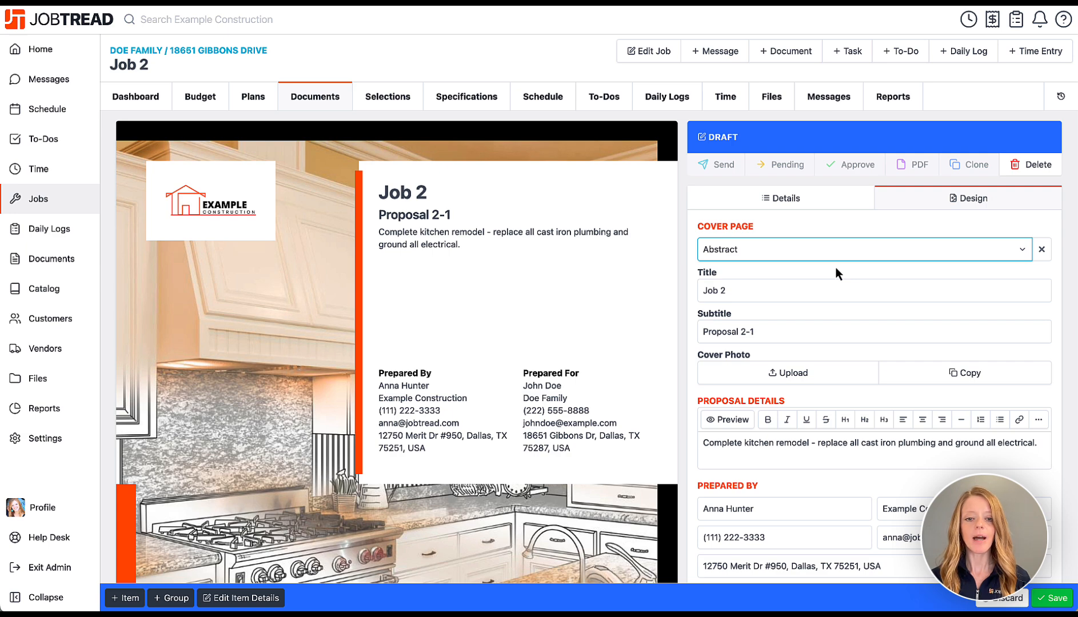
{"action": "scroll", "coordinate": [837, 273], "scroll_direction": "down", "scroll_amount": 3}
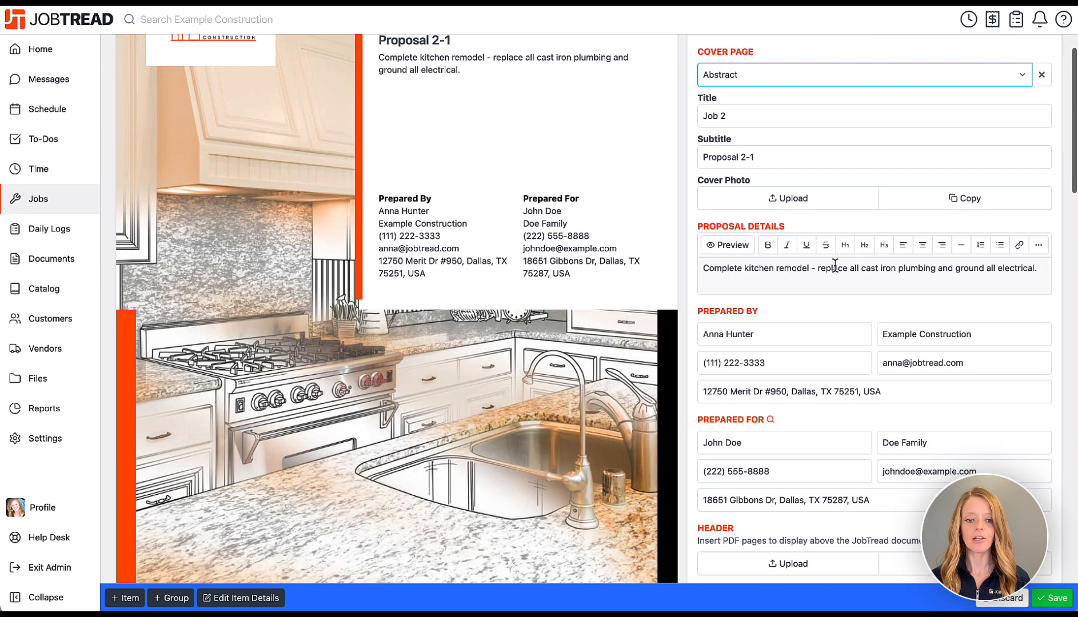
{"action": "scroll", "coordinate": [837, 272], "scroll_direction": "up", "scroll_amount": 3}
Compare the Modern and Simple cover pages, then settle on Abstract titled Job 2.
{"action": "left_click", "coordinate": [820, 224]}
{"action": "left_click", "coordinate": [819, 236]}
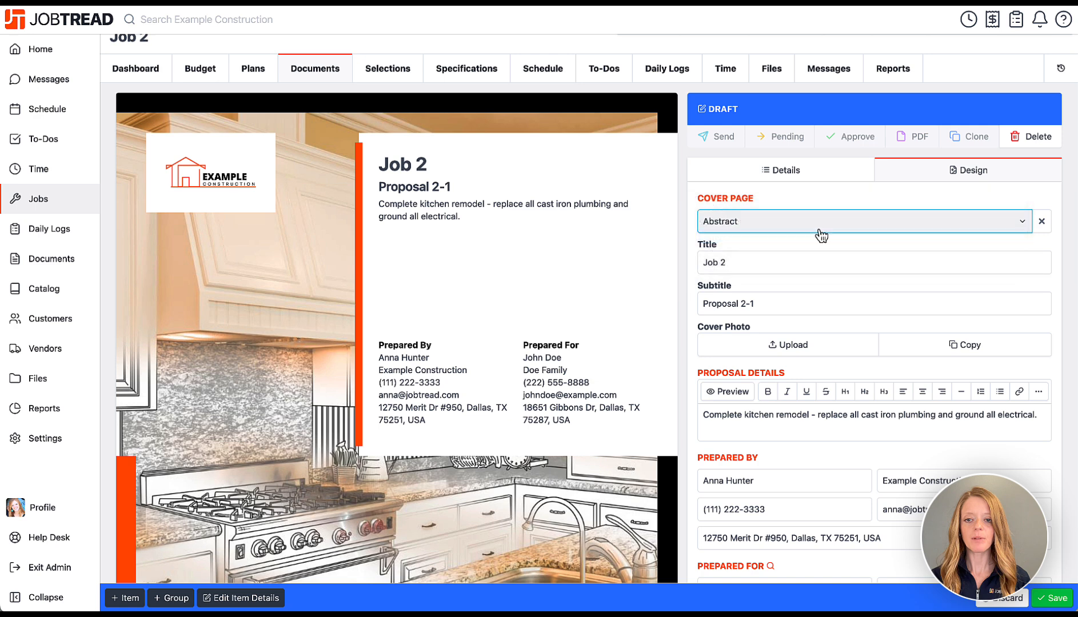
{"action": "left_click", "coordinate": [818, 223]}
{"action": "left_click", "coordinate": [817, 239]}
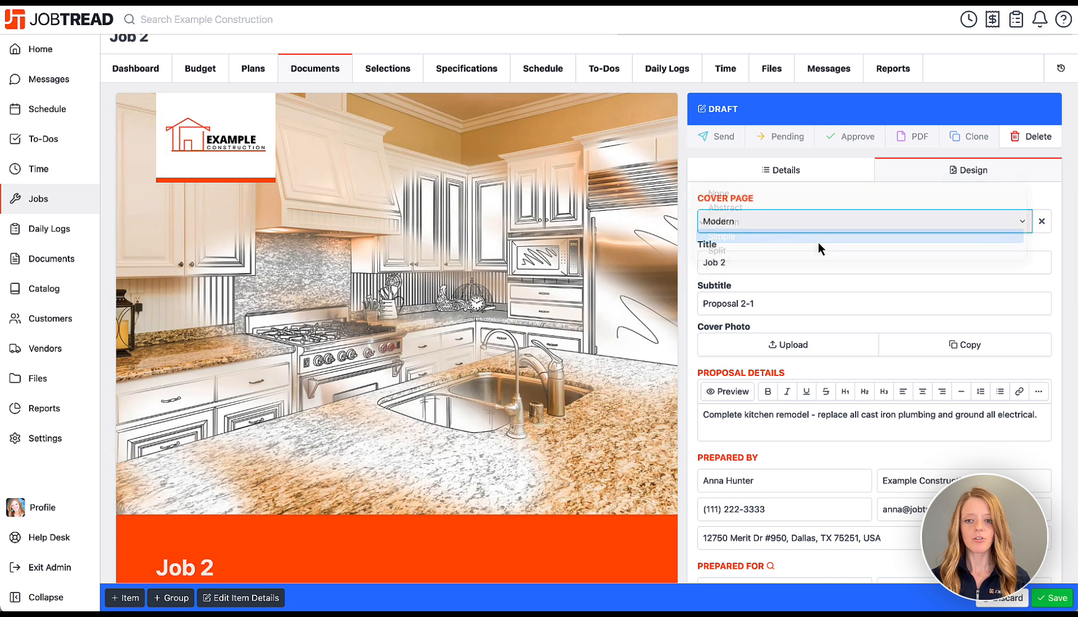
{"action": "left_click", "coordinate": [811, 221]}
{"action": "left_click", "coordinate": [803, 193]}
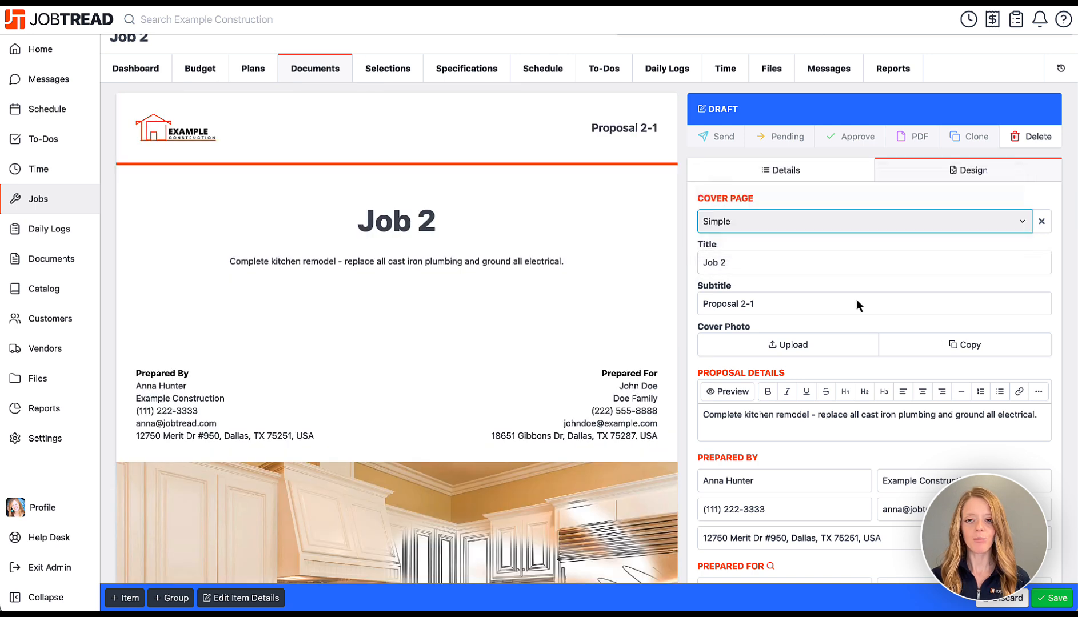
{"action": "scroll", "coordinate": [842, 293], "scroll_direction": "down", "scroll_amount": 3}
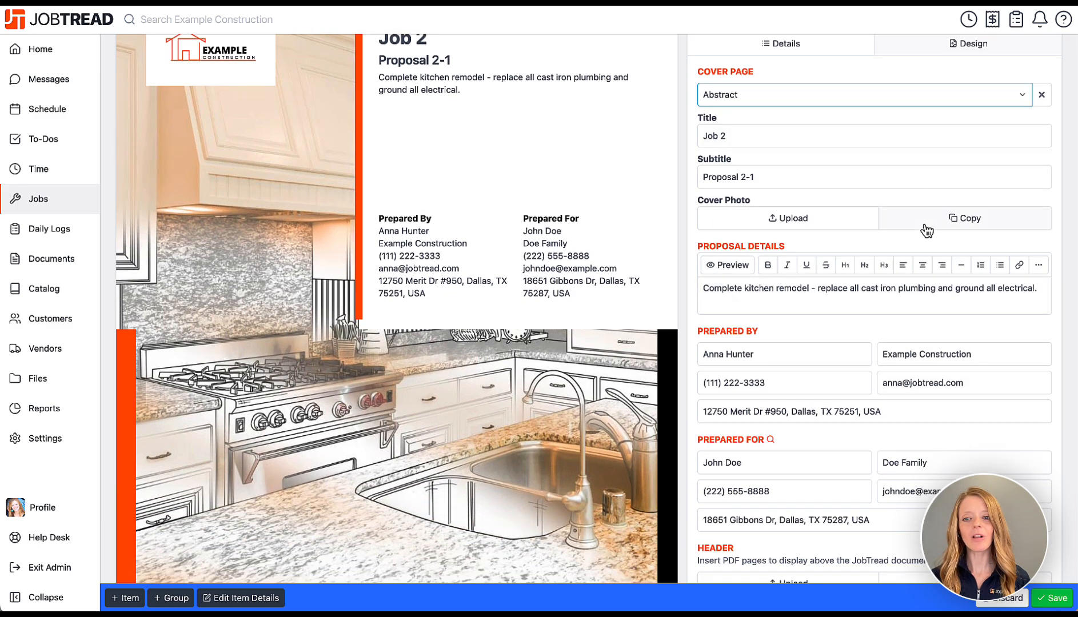
{"action": "scroll", "coordinate": [836, 241], "scroll_direction": "down", "scroll_amount": 5}
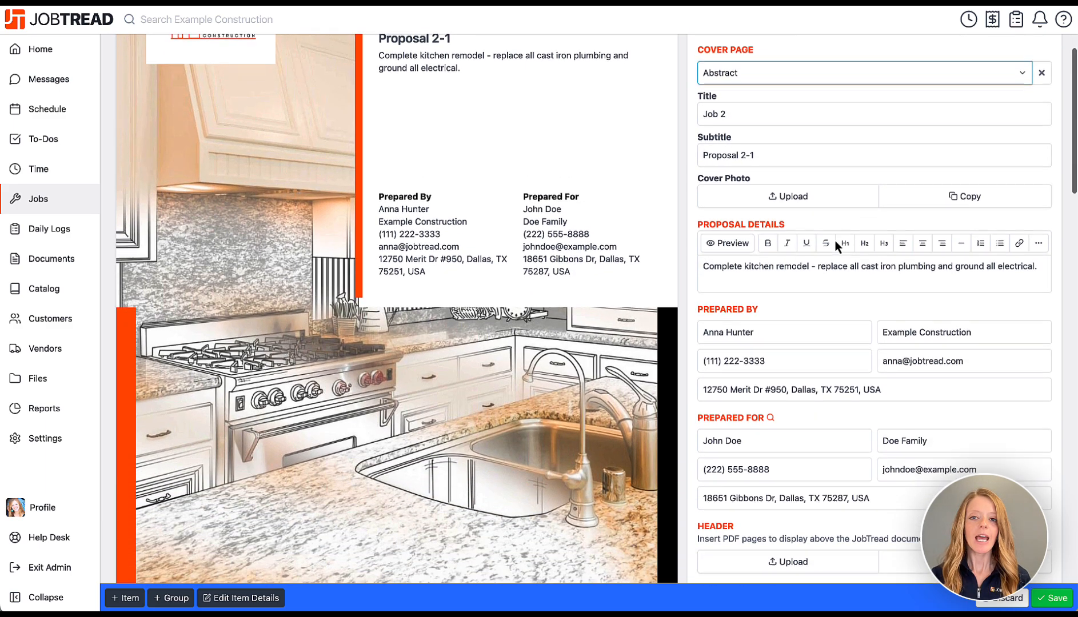
{"action": "scroll", "coordinate": [835, 241], "scroll_direction": "down", "scroll_amount": 1}
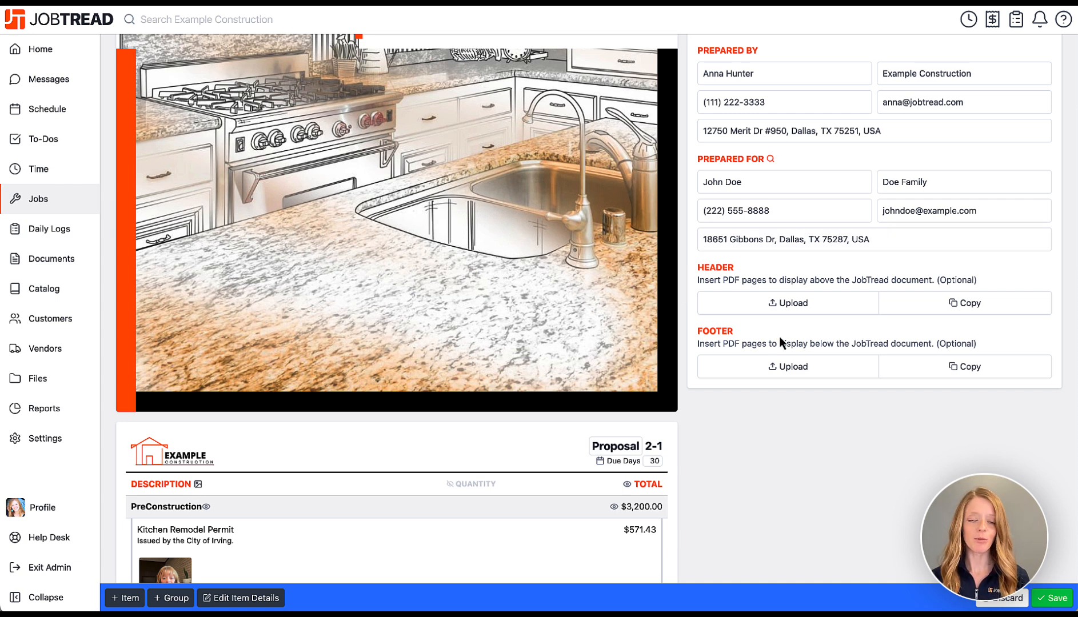
{"action": "scroll", "coordinate": [779, 337], "scroll_direction": "down", "scroll_amount": 5}
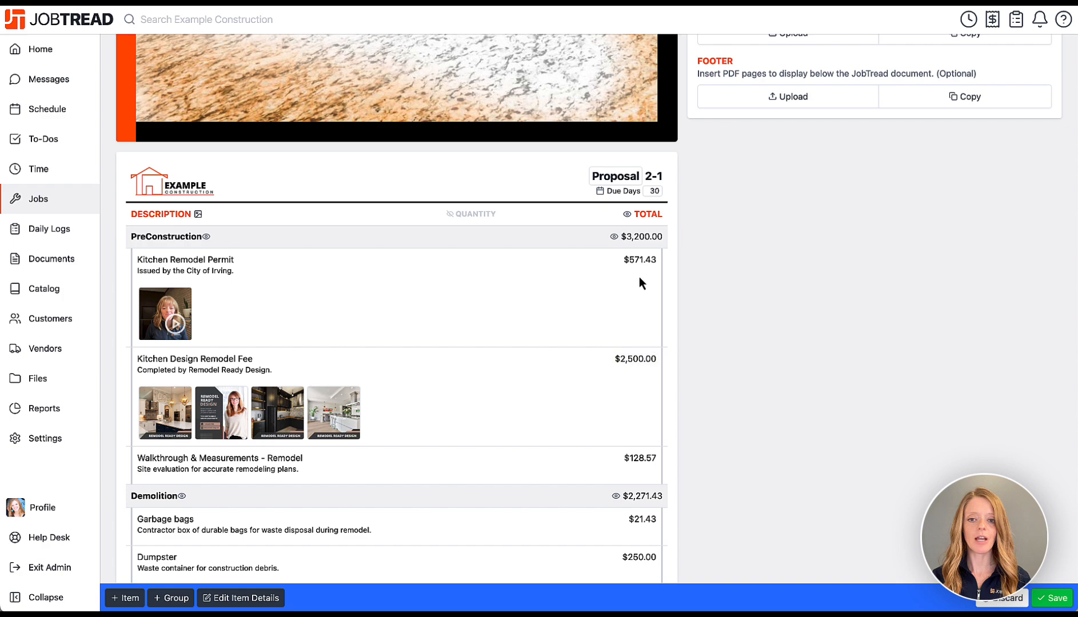
{"action": "scroll", "coordinate": [639, 276], "scroll_direction": "up", "scroll_amount": 10}
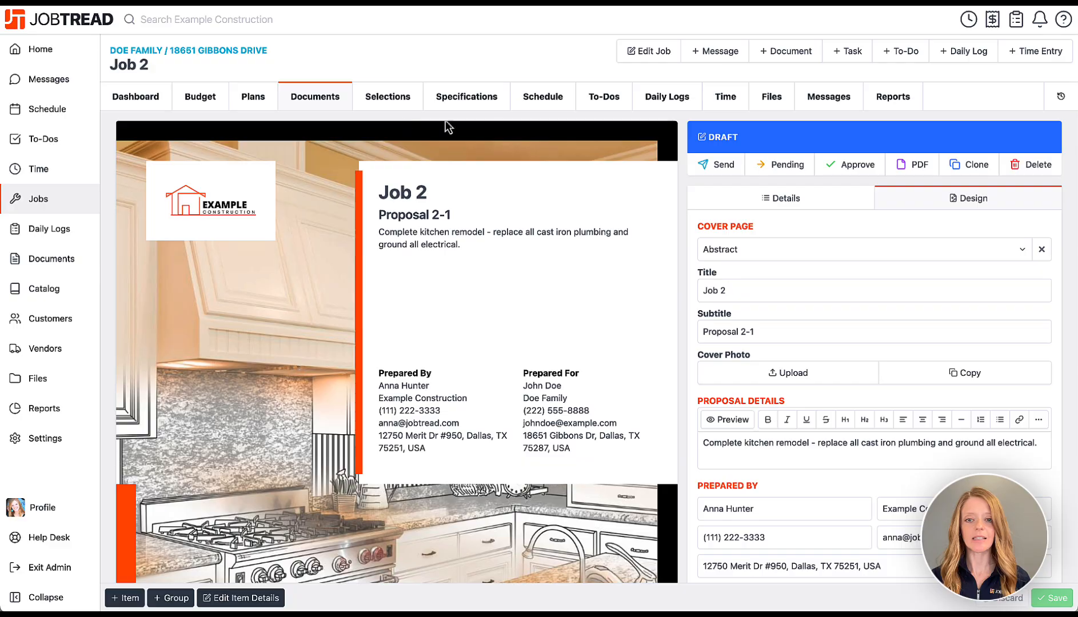
Send Proposal 2-1 to both homeowner contacts as signing recipients.
{"action": "left_click", "coordinate": [697, 167]}
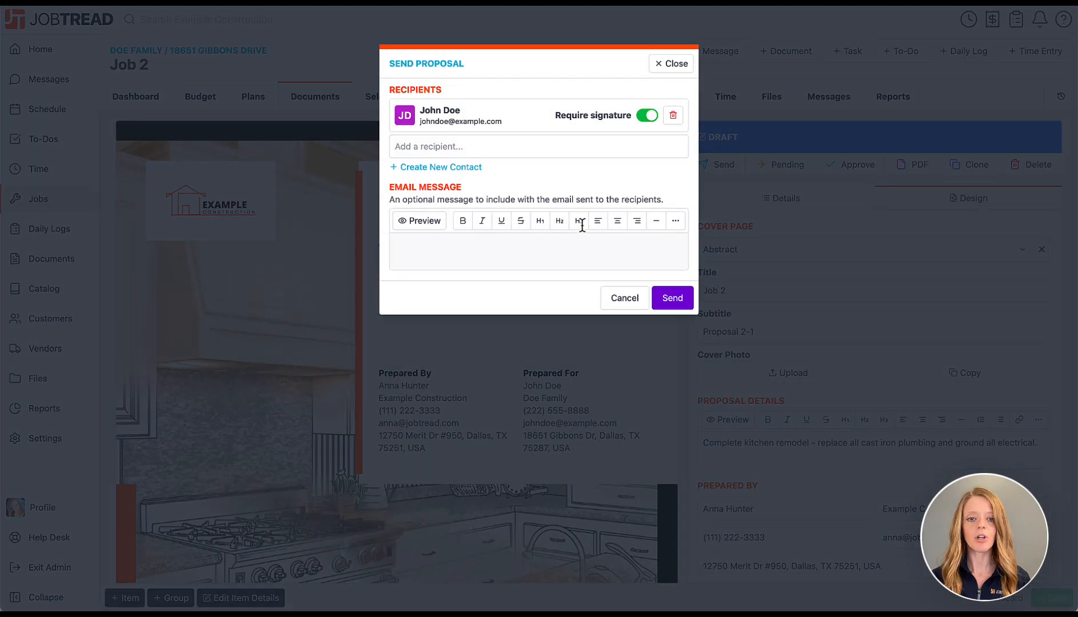
{"action": "left_click", "coordinate": [610, 149]}
{"action": "left_click", "coordinate": [573, 281]}
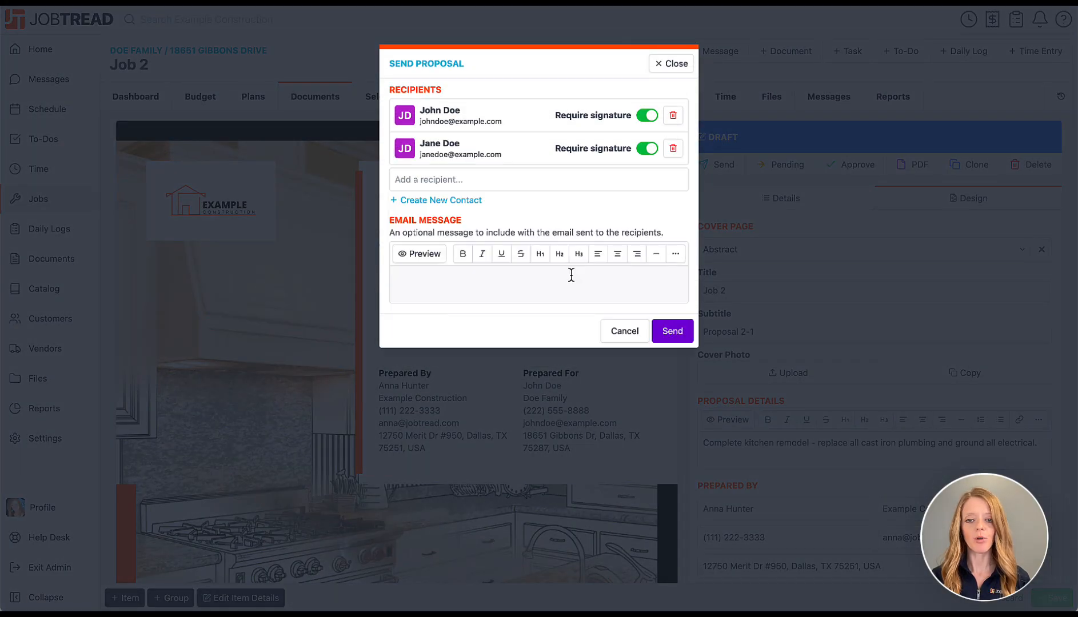
{"action": "left_click", "coordinate": [676, 336]}
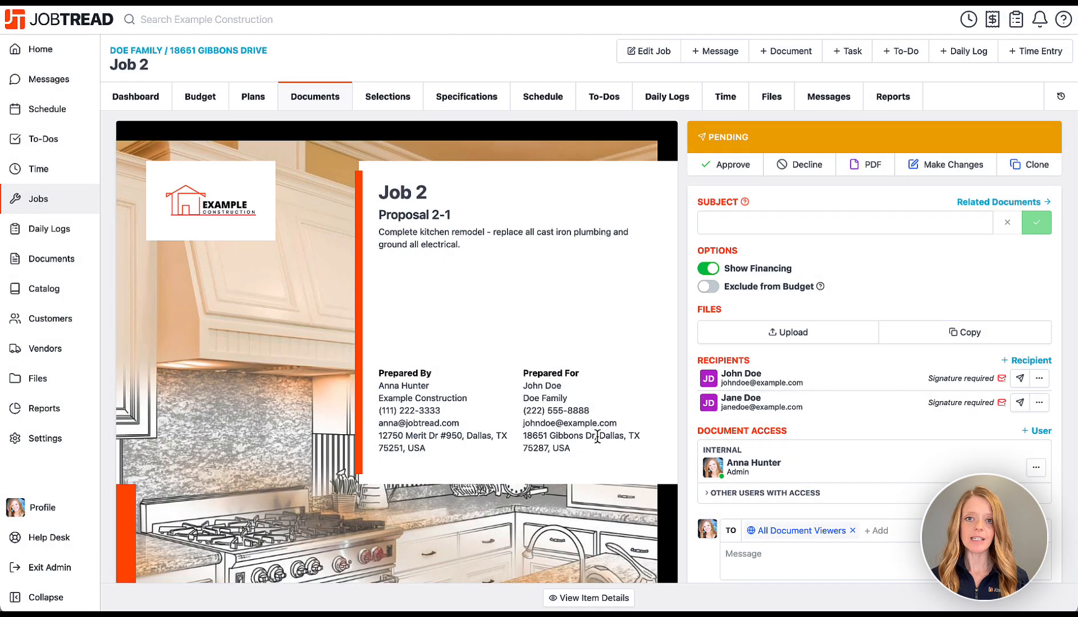
Draw both clients' signatures and approve the proposal.
{"action": "scroll", "coordinate": [597, 438], "scroll_direction": "down", "scroll_amount": 15}
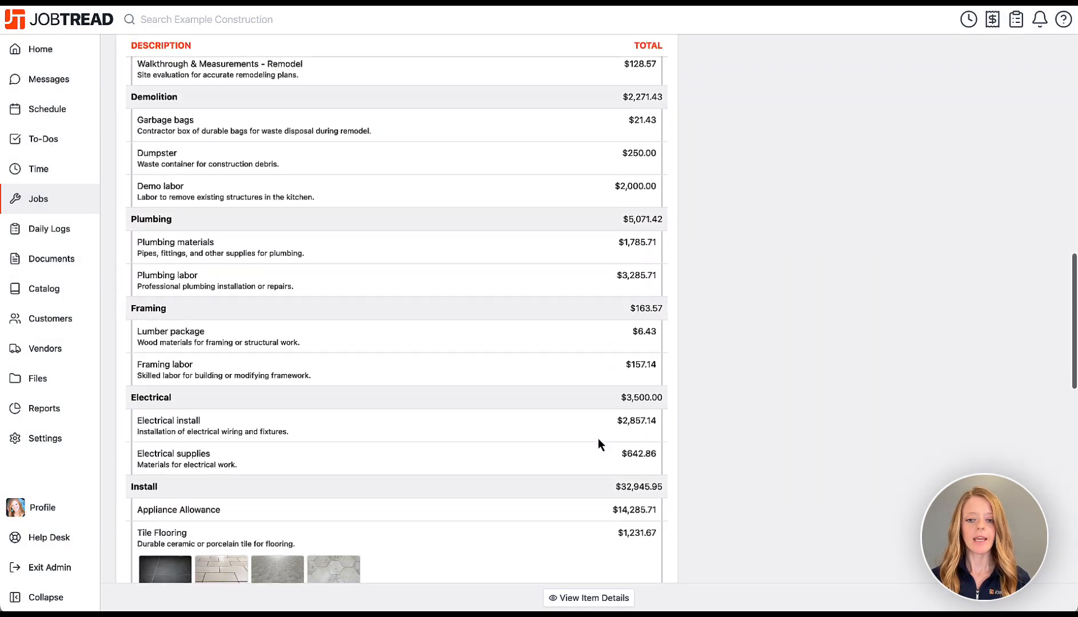
{"action": "scroll", "coordinate": [597, 439], "scroll_direction": "down", "scroll_amount": 15}
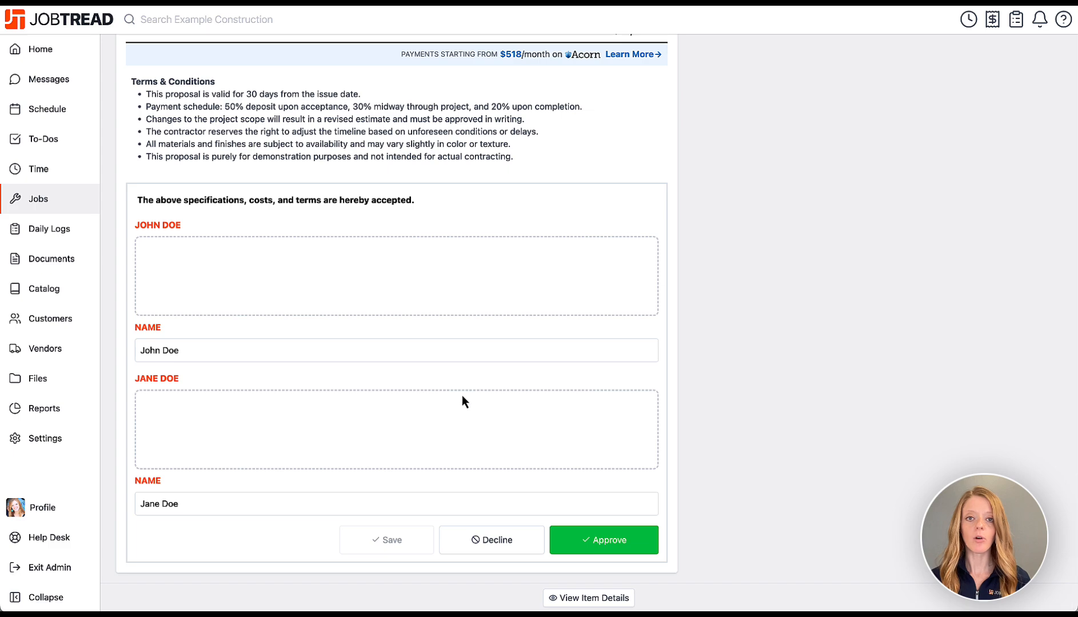
{"action": "mouse_move", "coordinate": [217, 257]}
{"action": "left_mouse_down"}
{"action": "mouse_move", "coordinate": [211, 273]}
{"action": "mouse_move", "coordinate": [312, 270]}
{"action": "left_mouse_up"}
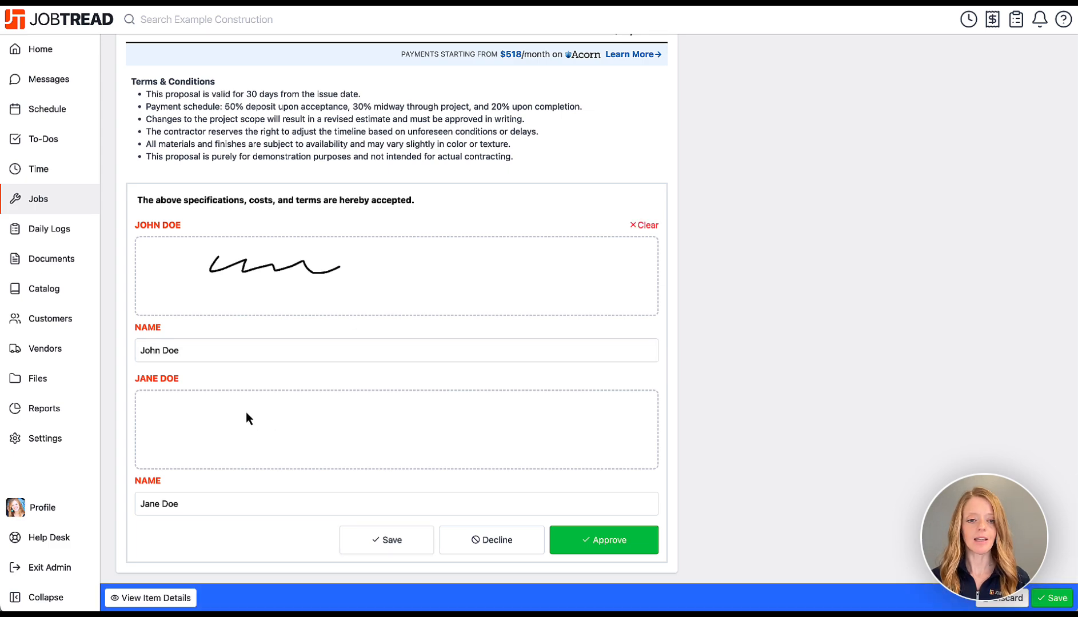
{"action": "left_click_drag", "start_coordinate": [246, 412], "coordinate": [361, 450]}
{"action": "left_click", "coordinate": [640, 548]}
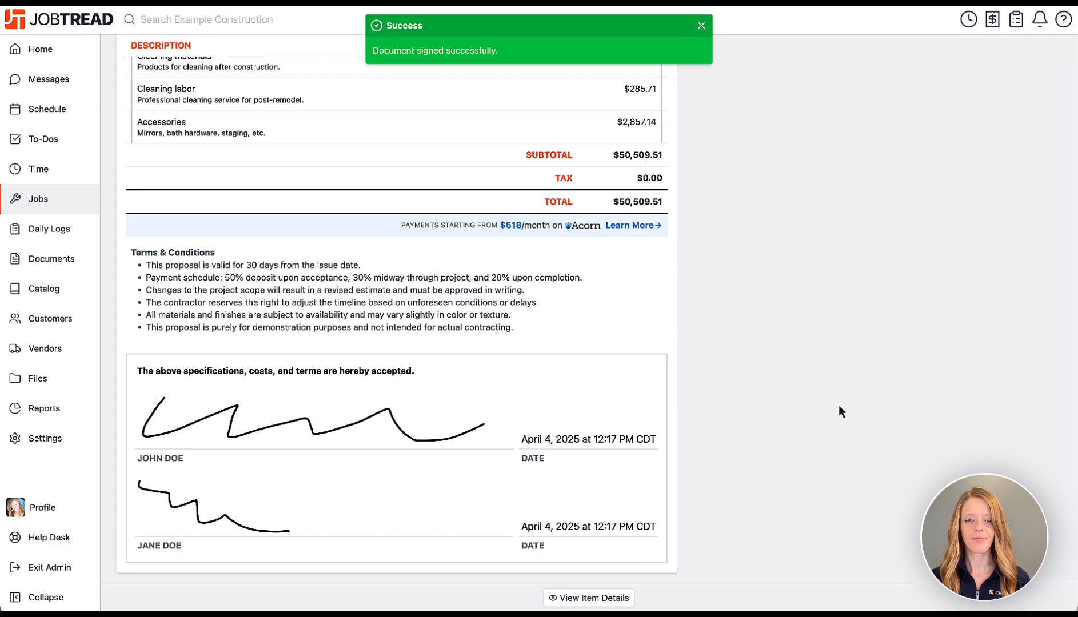
{"action": "scroll", "coordinate": [839, 405], "scroll_direction": "up", "scroll_amount": 20}
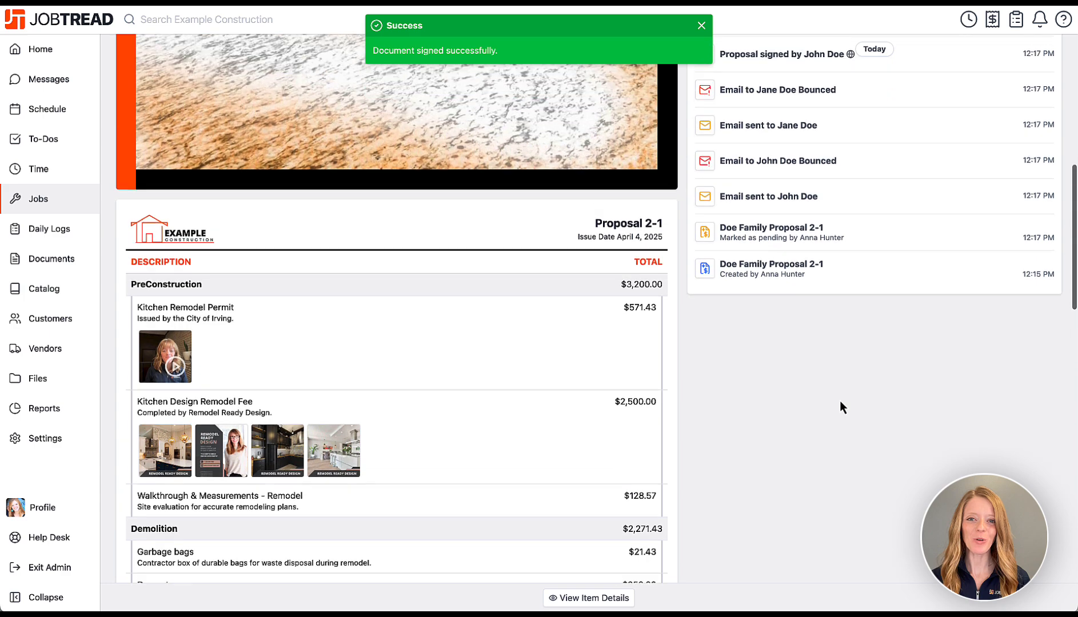
{"action": "scroll", "coordinate": [839, 400], "scroll_direction": "up", "scroll_amount": 10}
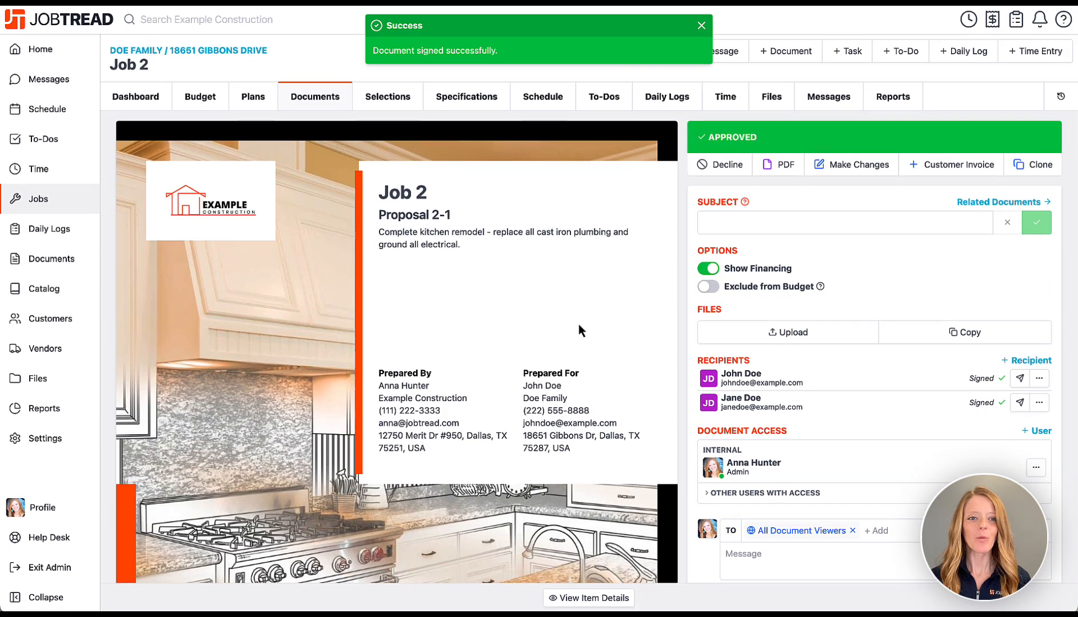
Scan the Job 2 budget's costing columns, then return to Documents showing Proposal 2-1 approved.
{"action": "left_click", "coordinate": [195, 100]}
{"action": "scroll", "coordinate": [595, 161], "scroll_direction": "right", "scroll_amount": 15}
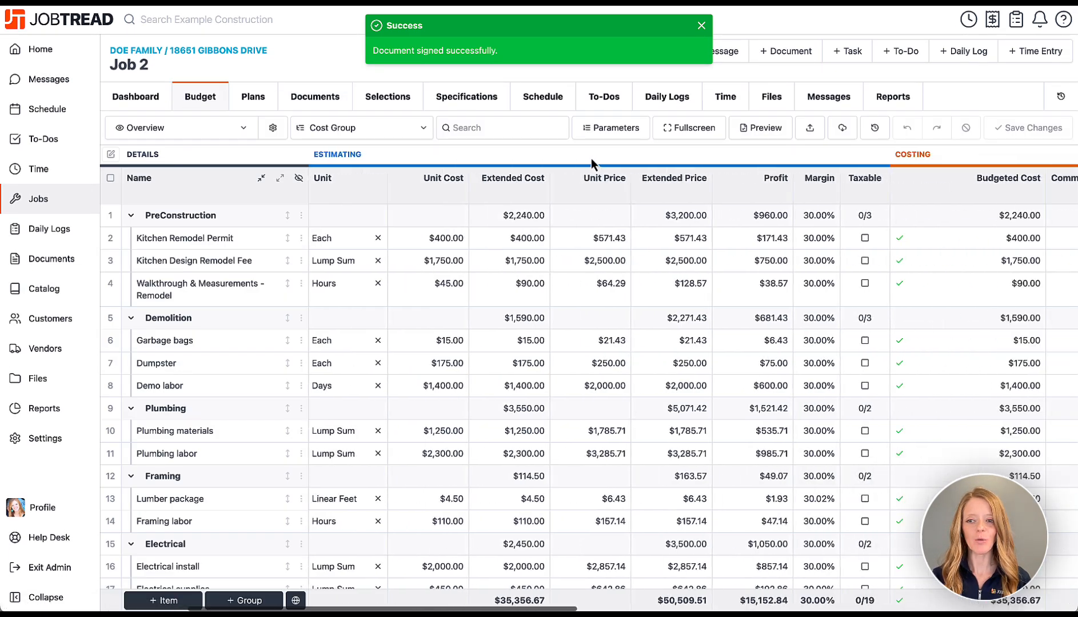
{"action": "scroll", "coordinate": [590, 158], "scroll_direction": "right", "scroll_amount": 3}
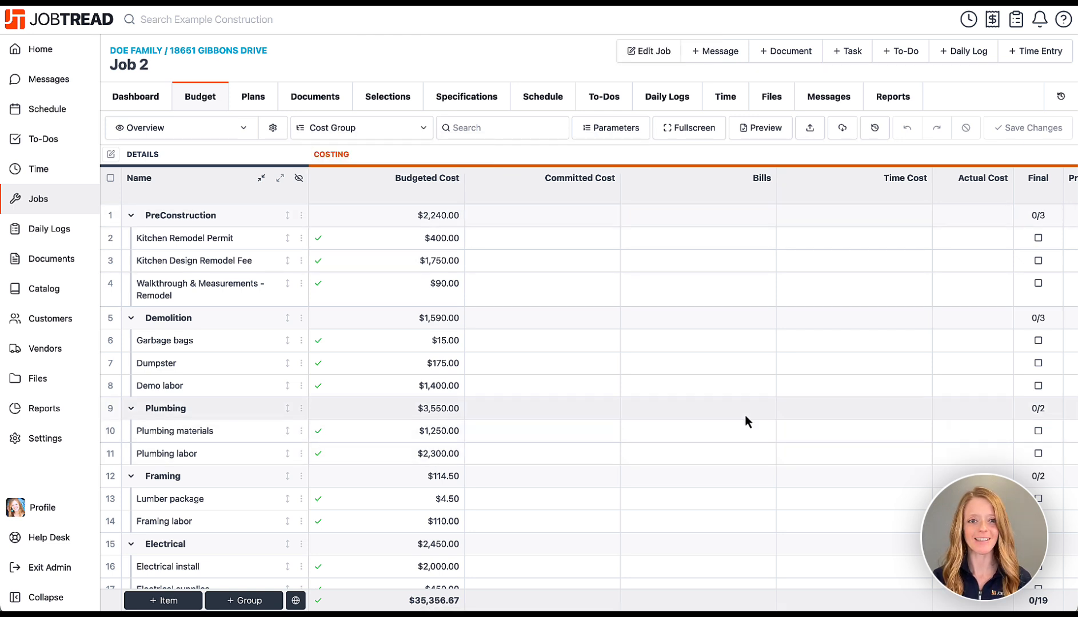
{"action": "left_click", "coordinate": [323, 100]}
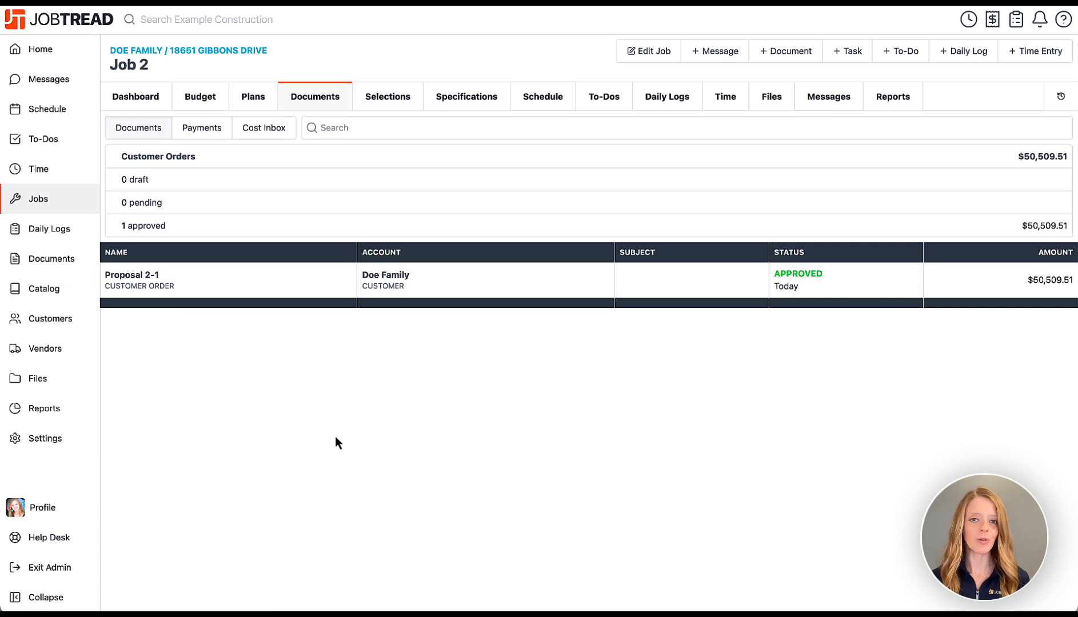
Create an Appliances selection under the $10,000 allowance from the Appliance Package Selections catalog group, then view specifications.
{"action": "left_click", "coordinate": [405, 104]}
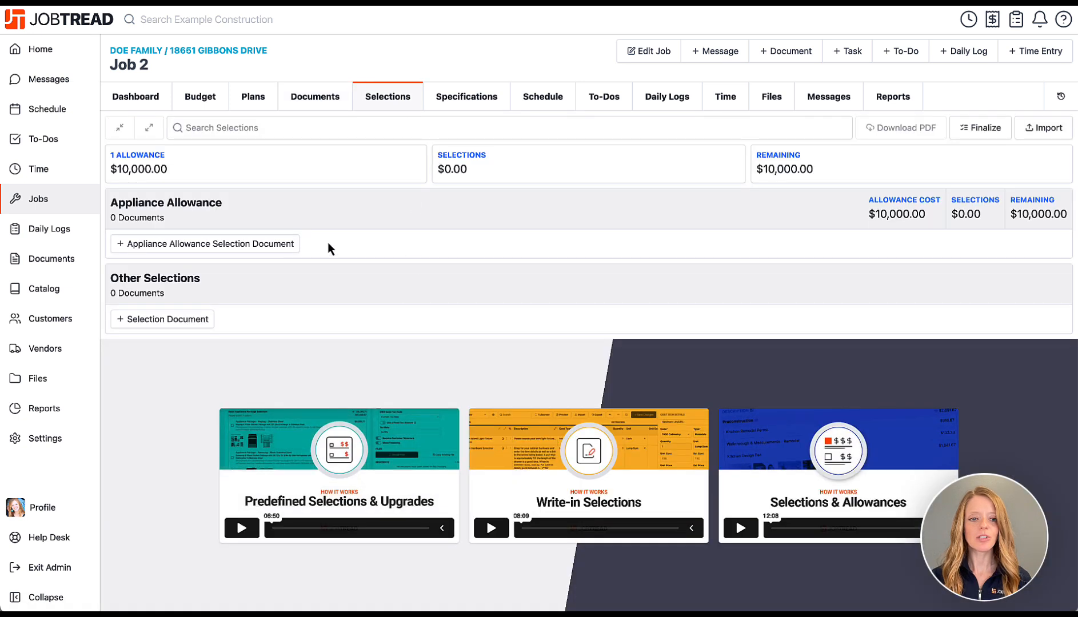
{"action": "left_click", "coordinate": [243, 248]}
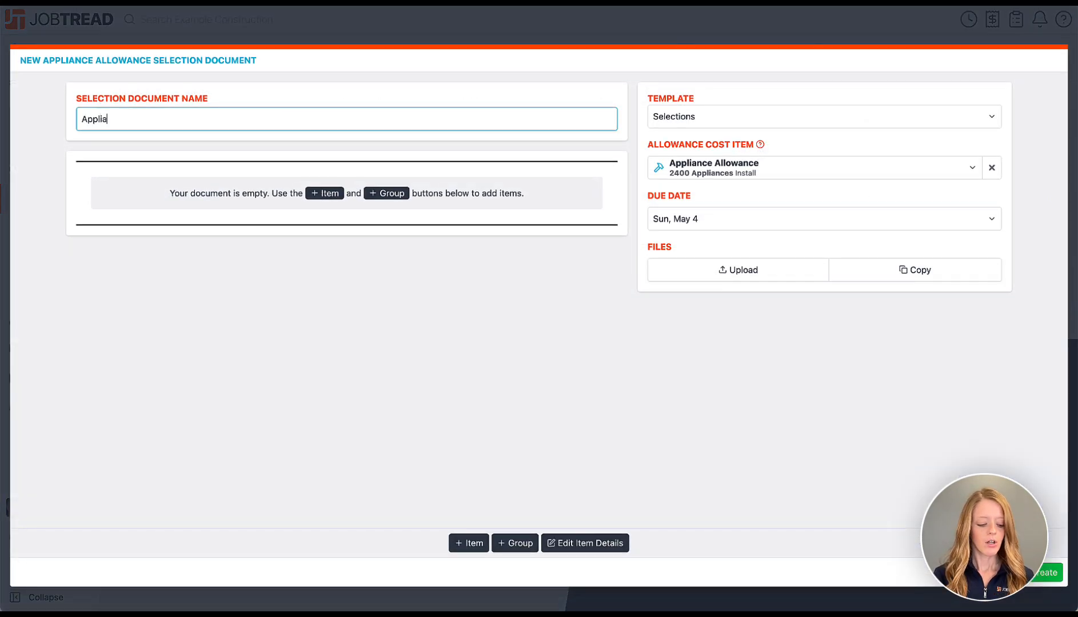
{"action": "left_click", "coordinate": [517, 549]}
{"action": "left_click", "coordinate": [521, 493]}
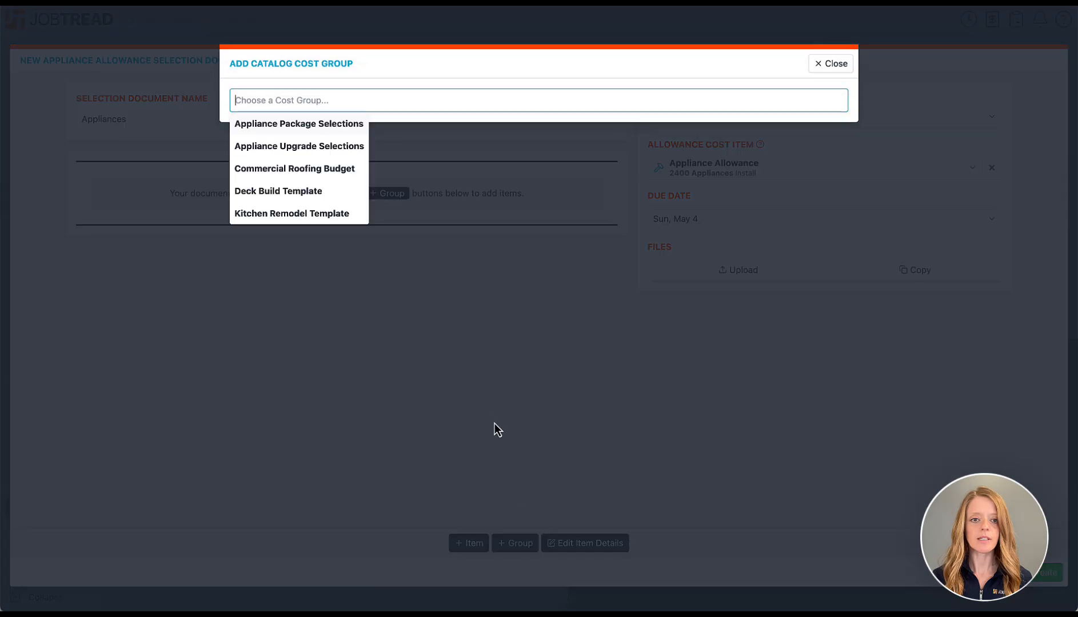
{"action": "left_click", "coordinate": [322, 127]}
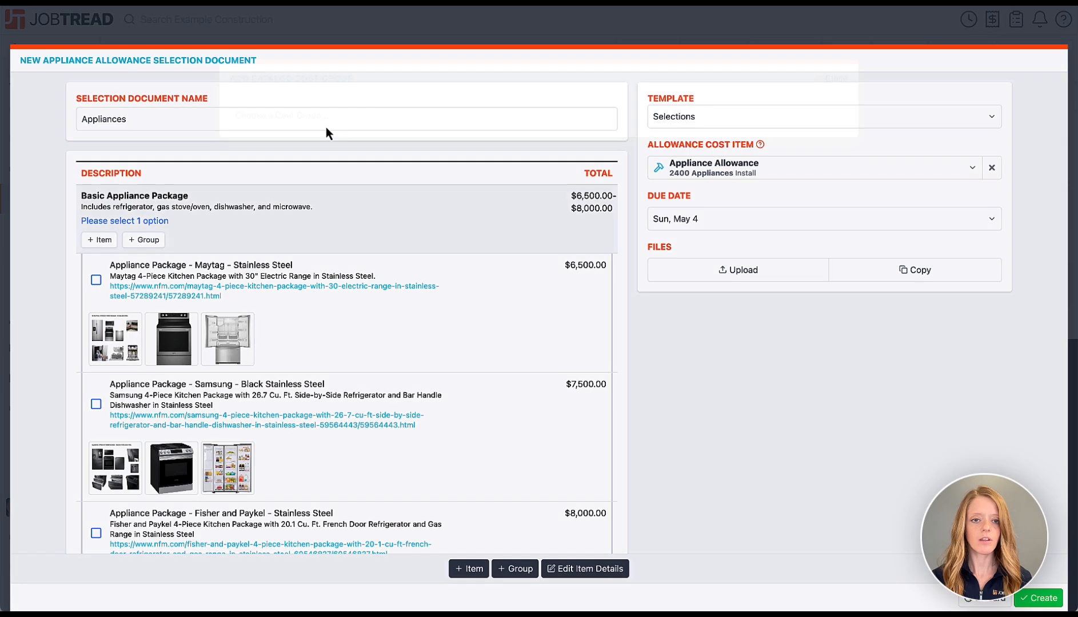
{"action": "left_click", "coordinate": [1051, 598]}
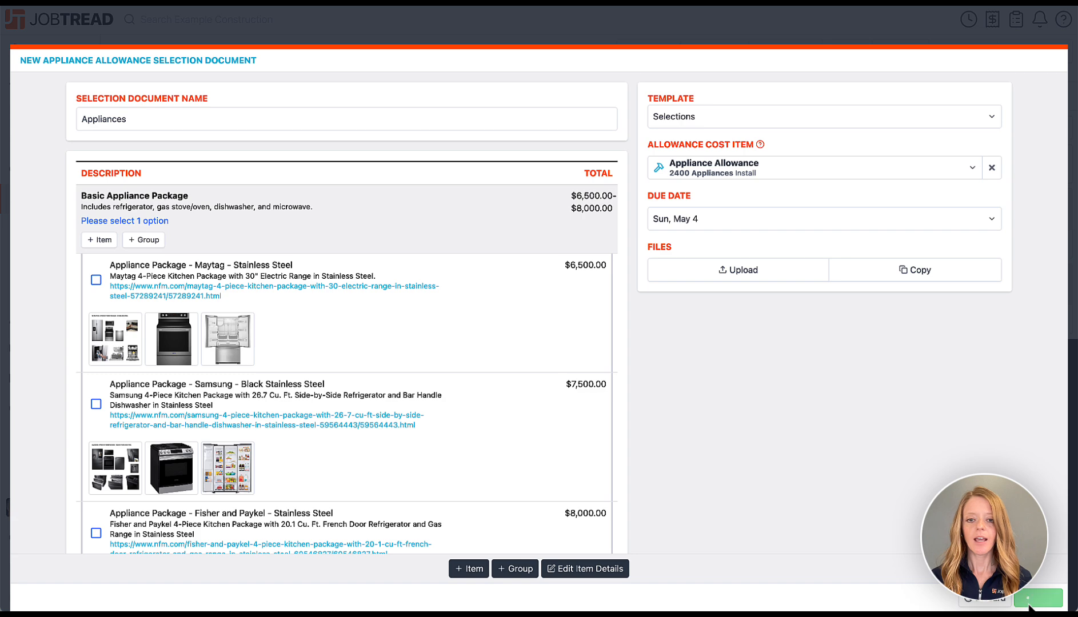
{"action": "left_click", "coordinate": [377, 245]}
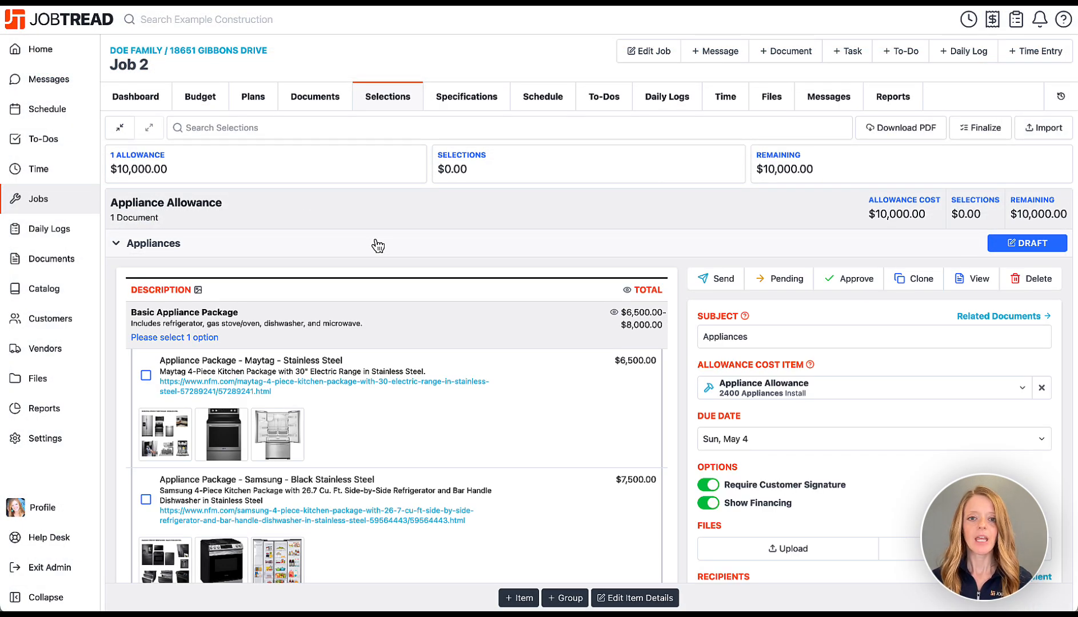
{"action": "left_click", "coordinate": [453, 101]}
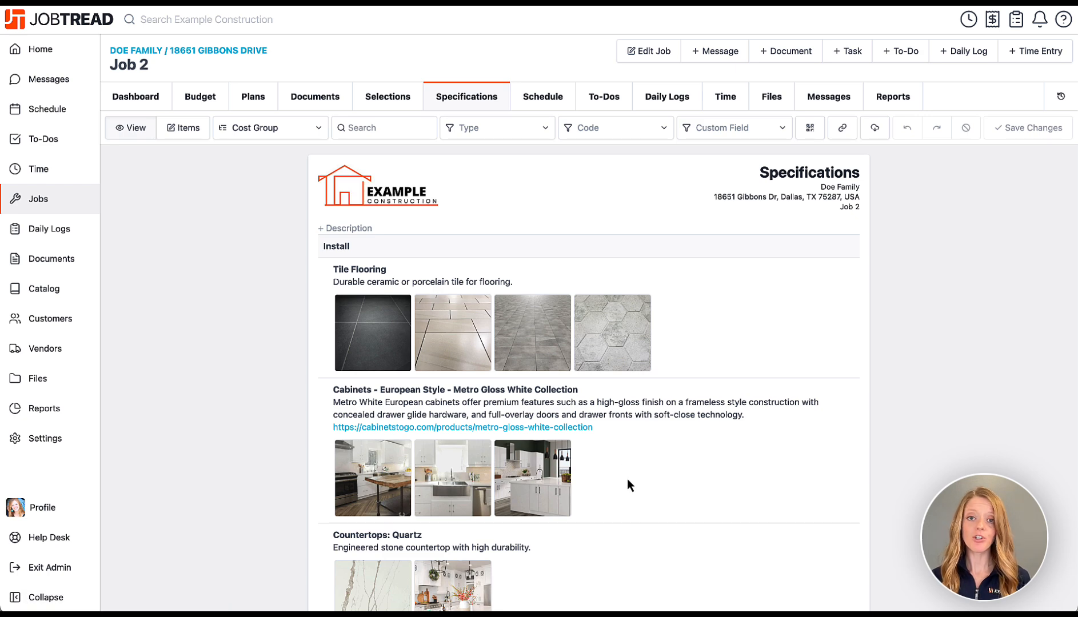
Look over the Specifications page, then bring up the empty Gantt schedule and its view types.
{"action": "scroll", "coordinate": [628, 480], "scroll_direction": "down", "scroll_amount": 2}
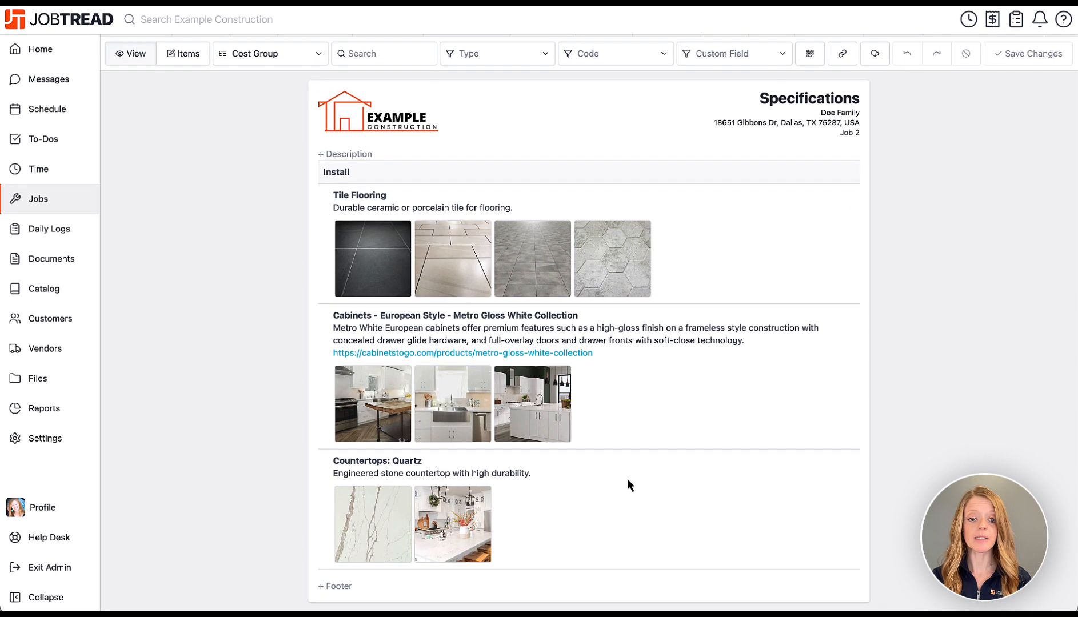
{"action": "scroll", "coordinate": [627, 479], "scroll_direction": "up", "scroll_amount": 2}
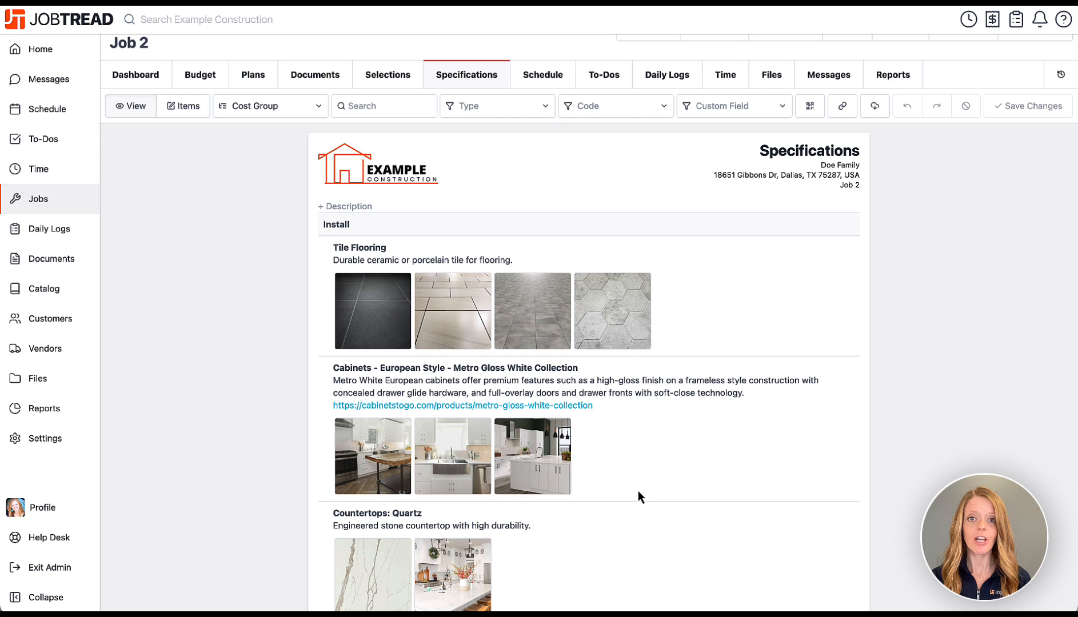
{"action": "scroll", "coordinate": [638, 492], "scroll_direction": "down", "scroll_amount": 1}
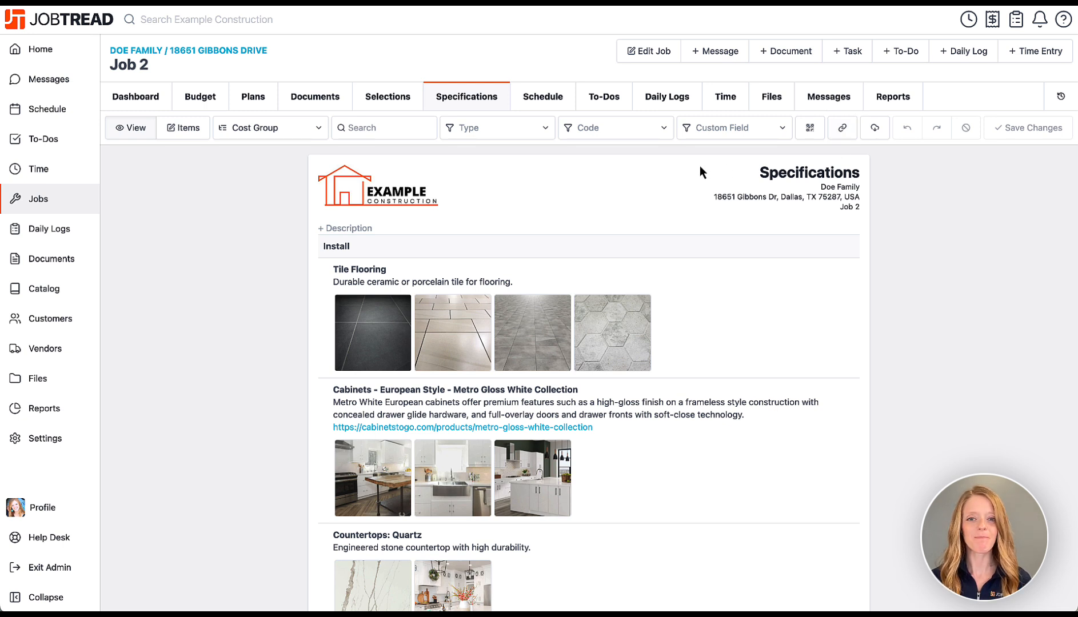
{"action": "left_click", "coordinate": [548, 101]}
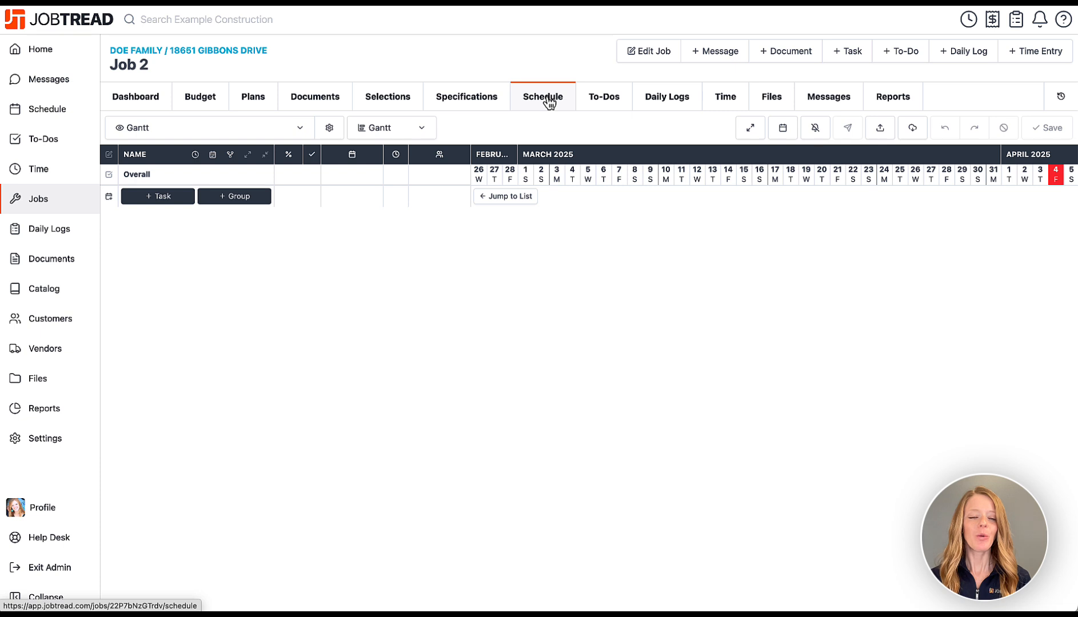
{"action": "left_click", "coordinate": [412, 136]}
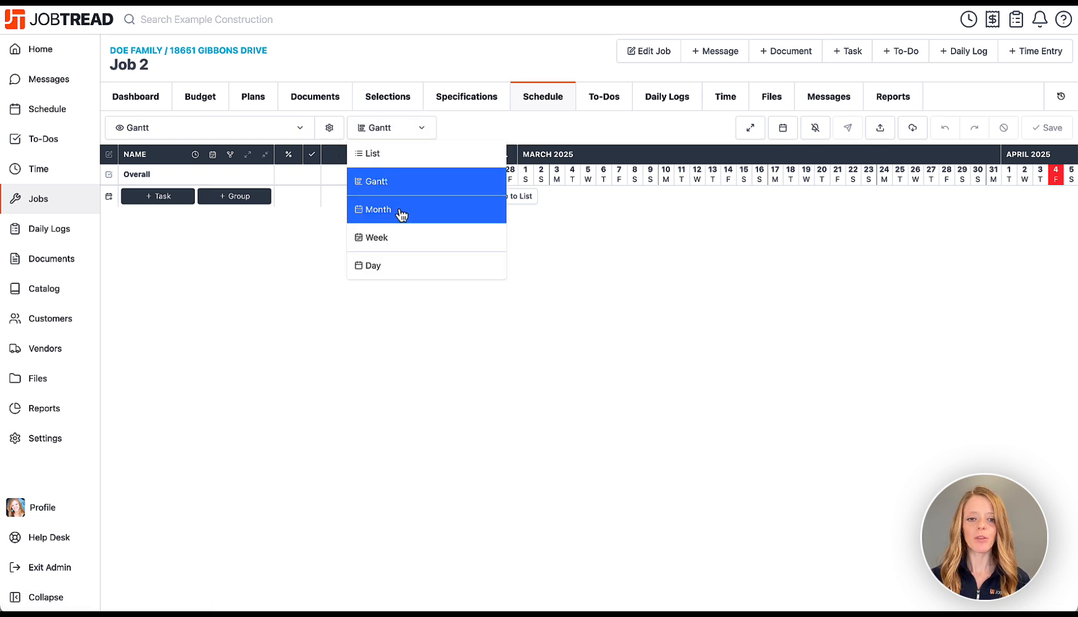
Import the Residential Construction task template into the schedule starting March 31.
{"action": "left_click", "coordinate": [563, 274]}
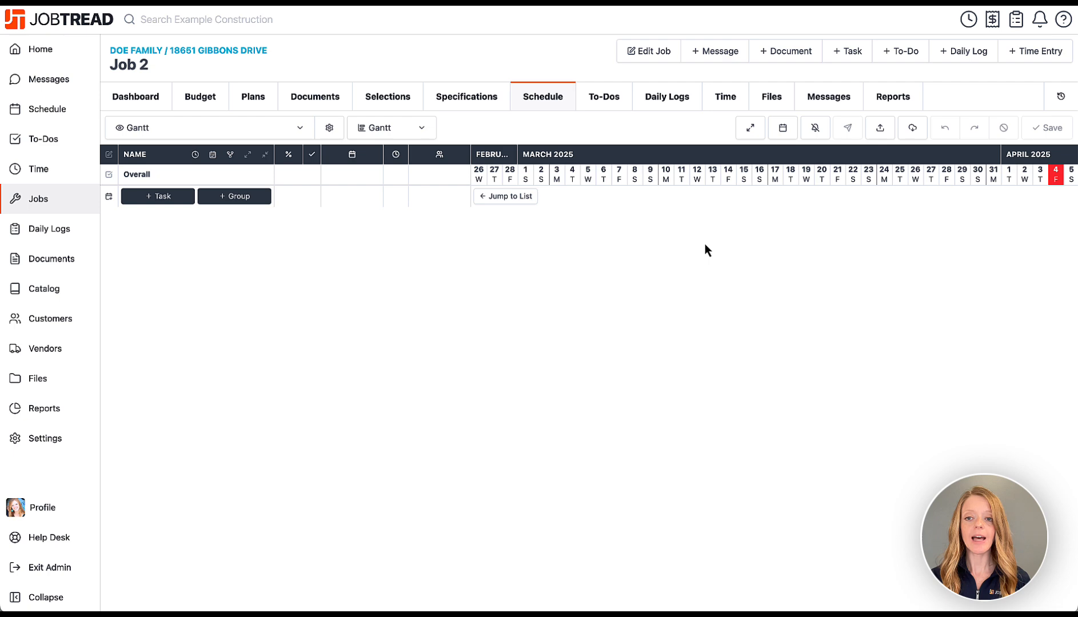
{"action": "left_click", "coordinate": [884, 133]}
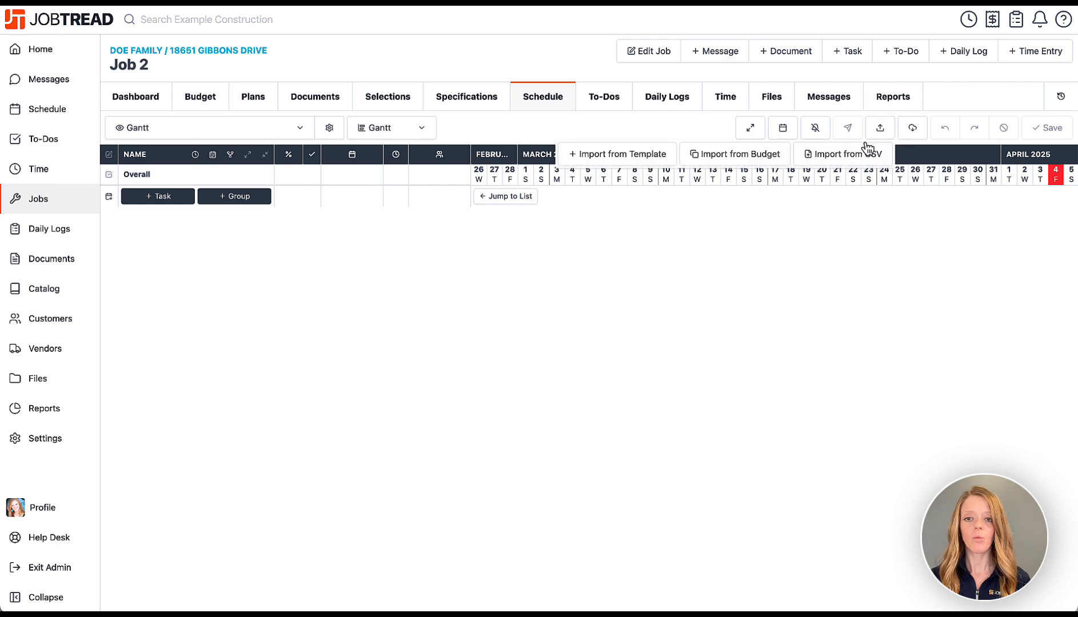
{"action": "left_click", "coordinate": [646, 158]}
{"action": "left_click", "coordinate": [592, 120]}
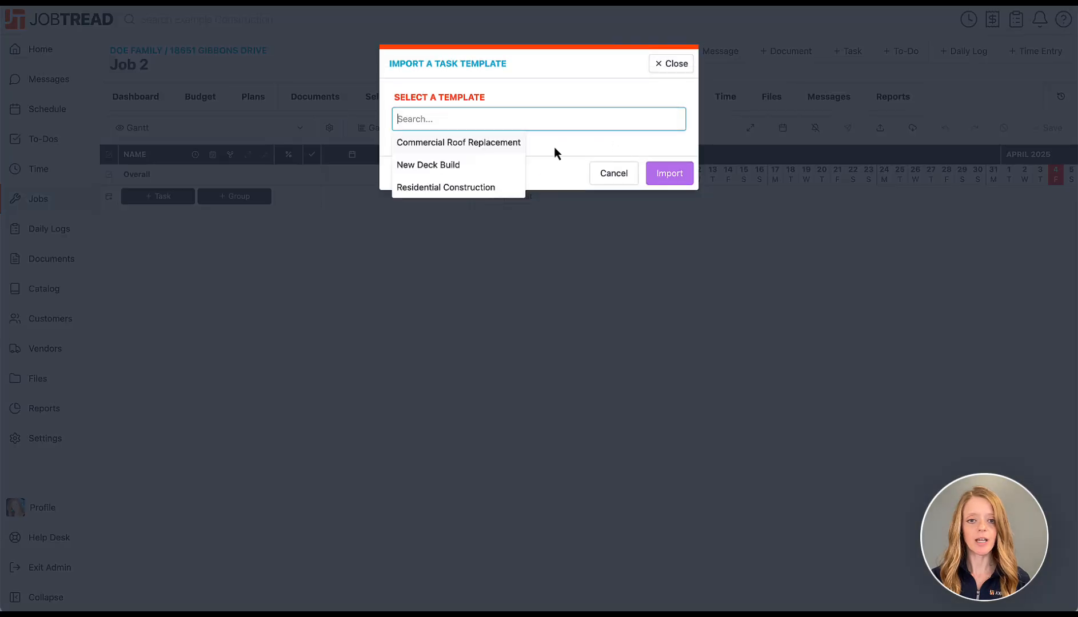
{"action": "left_click", "coordinate": [503, 192]}
{"action": "left_click", "coordinate": [659, 189]}
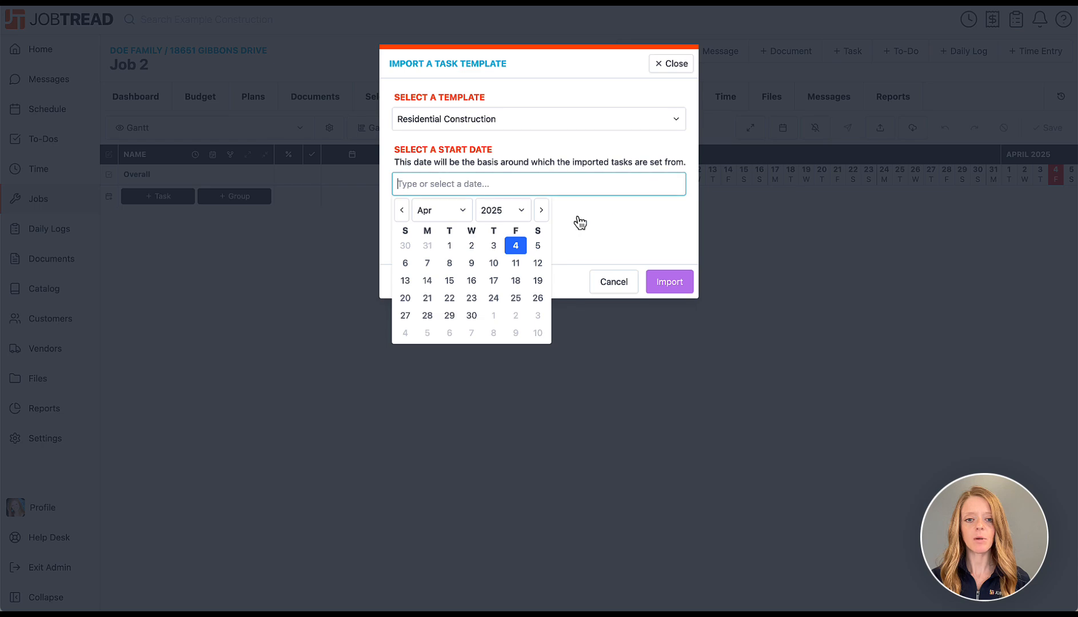
{"action": "left_click", "coordinate": [428, 247]}
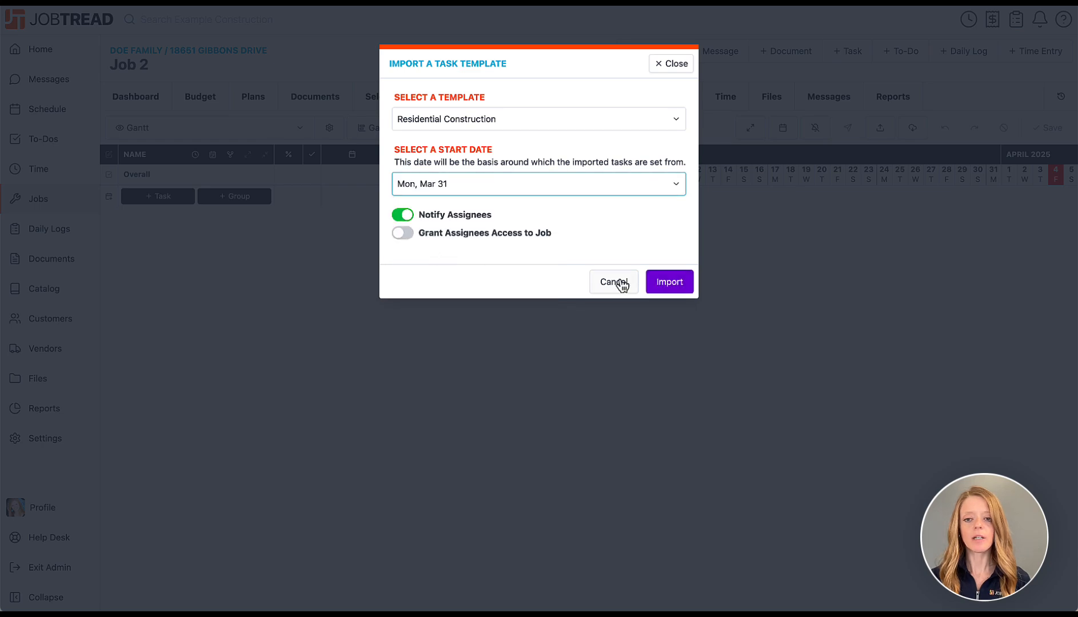
{"action": "left_click", "coordinate": [686, 285]}
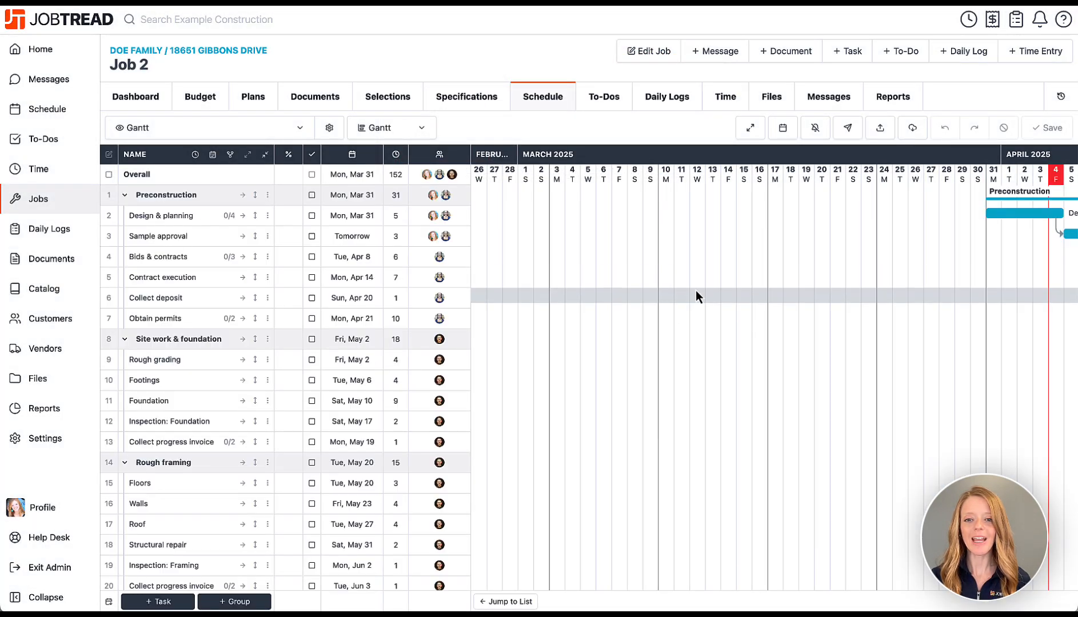
Shift the Design & planning phase, and all tasks with it, to start Apr 13.
{"action": "scroll", "coordinate": [696, 290], "scroll_direction": "right", "scroll_amount": 3}
{"action": "scroll", "coordinate": [695, 290], "scroll_direction": "left", "scroll_amount": 1}
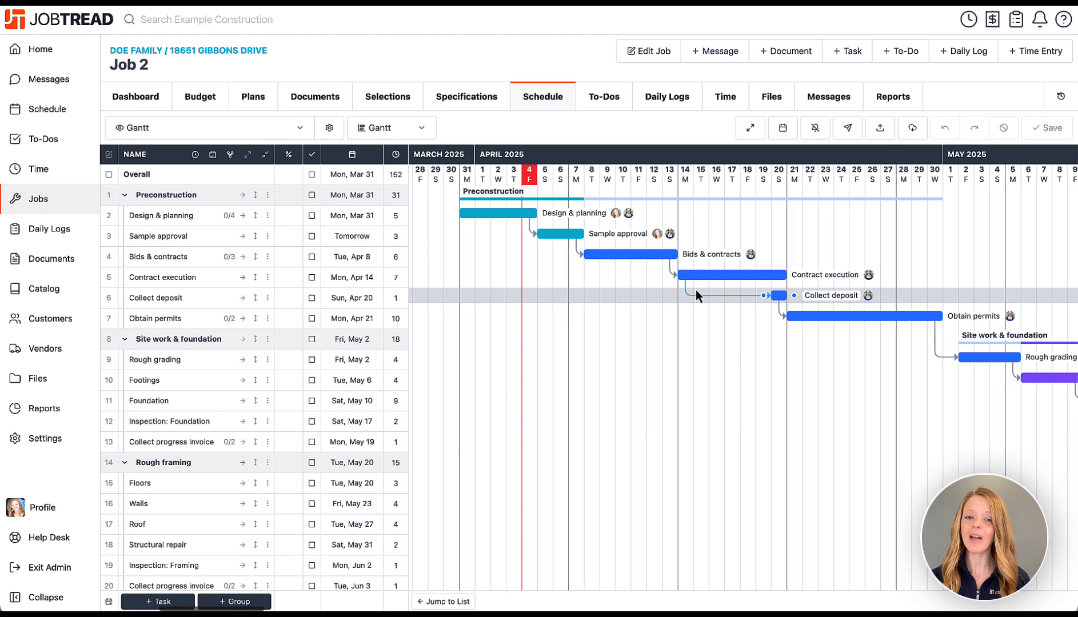
{"action": "scroll", "coordinate": [691, 294], "scroll_direction": "right", "scroll_amount": 5}
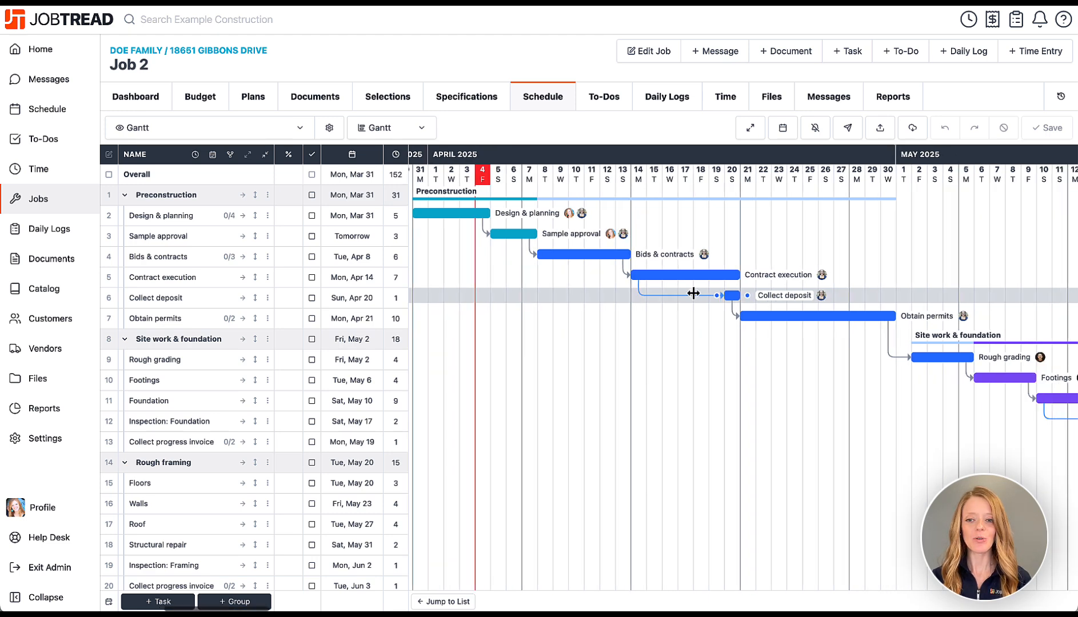
{"action": "scroll", "coordinate": [691, 295], "scroll_direction": "left", "scroll_amount": 4}
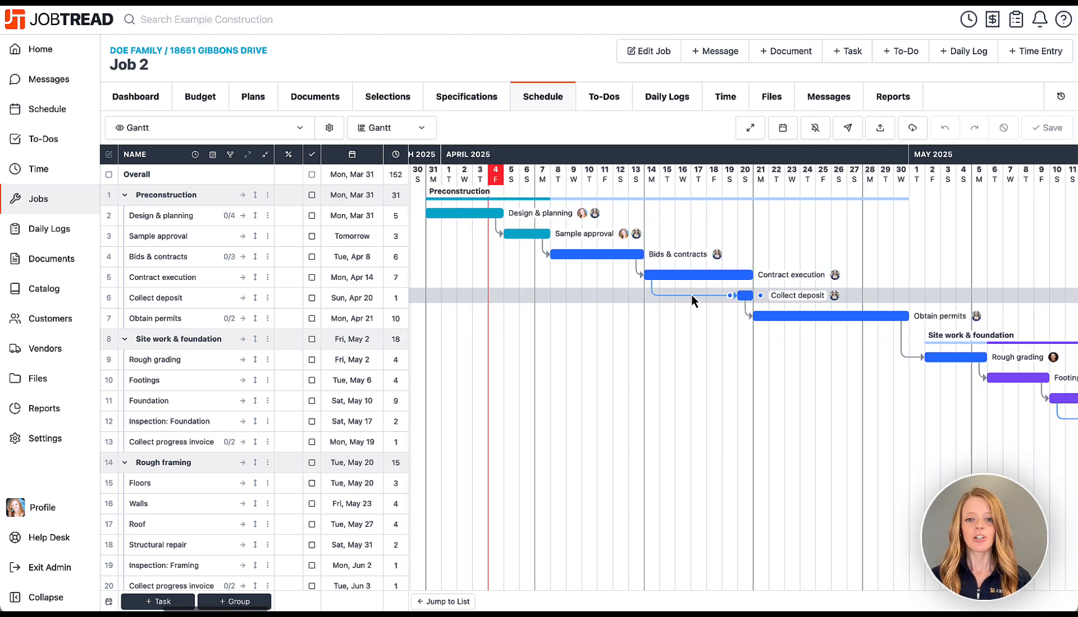
{"action": "left_click_drag", "start_coordinate": [476, 215], "coordinate": [675, 220]}
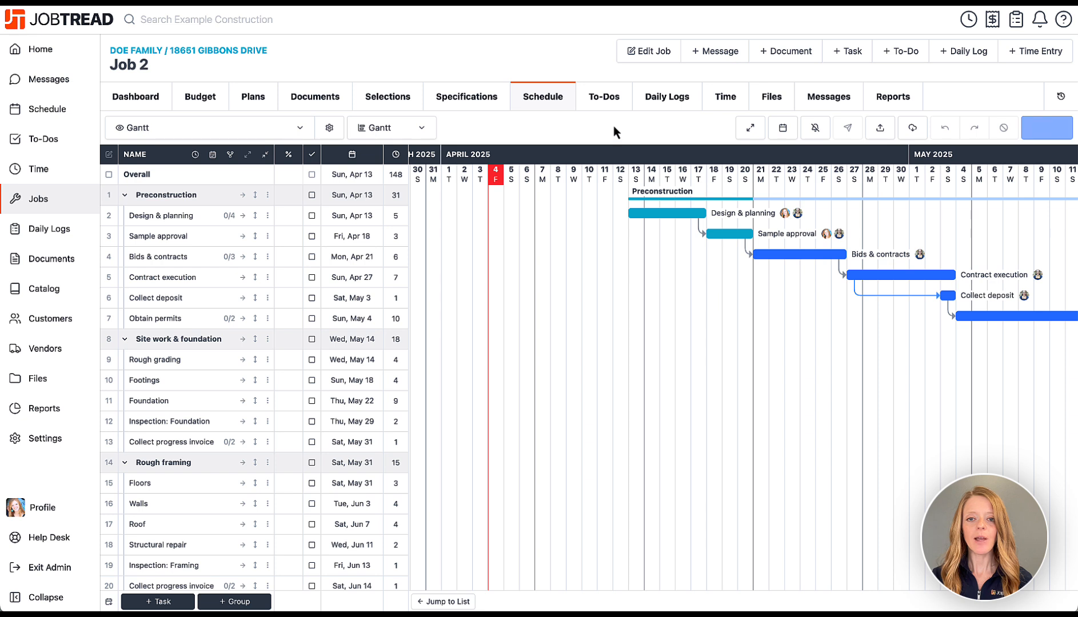
Import the Job Punch List task template into Job 2's to-dos.
{"action": "left_click", "coordinate": [604, 97]}
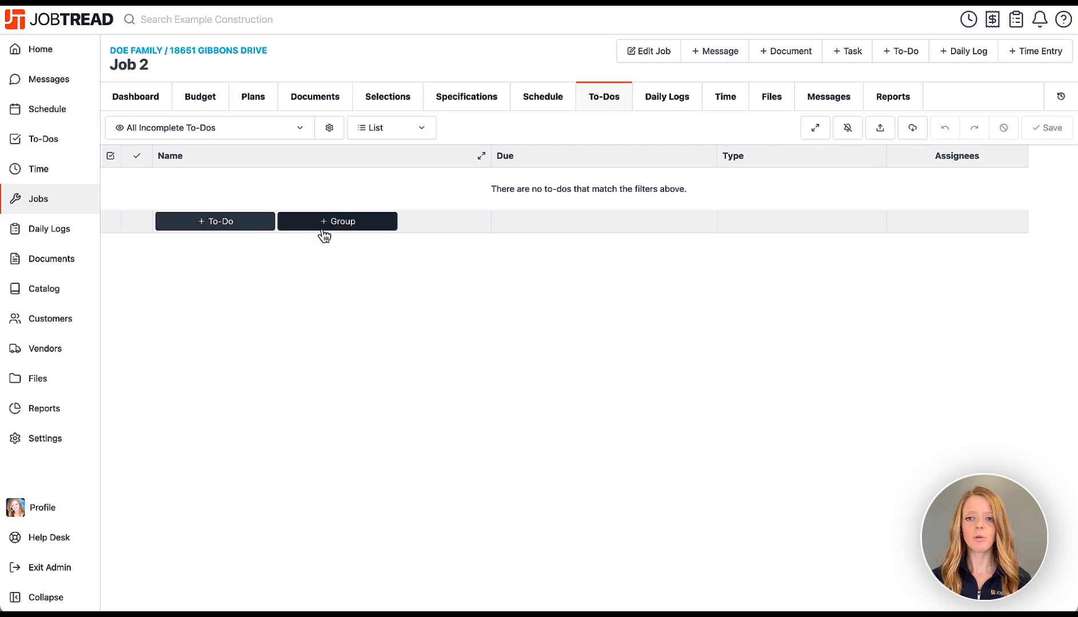
{"action": "left_click", "coordinate": [880, 129]}
{"action": "left_click", "coordinate": [773, 154]}
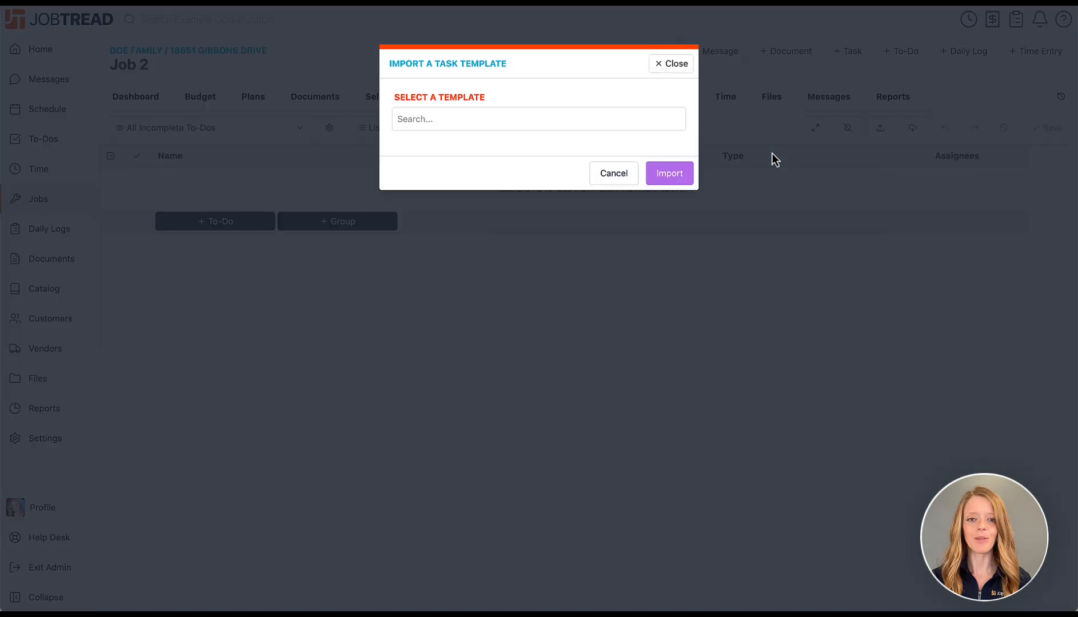
{"action": "left_click", "coordinate": [572, 118]}
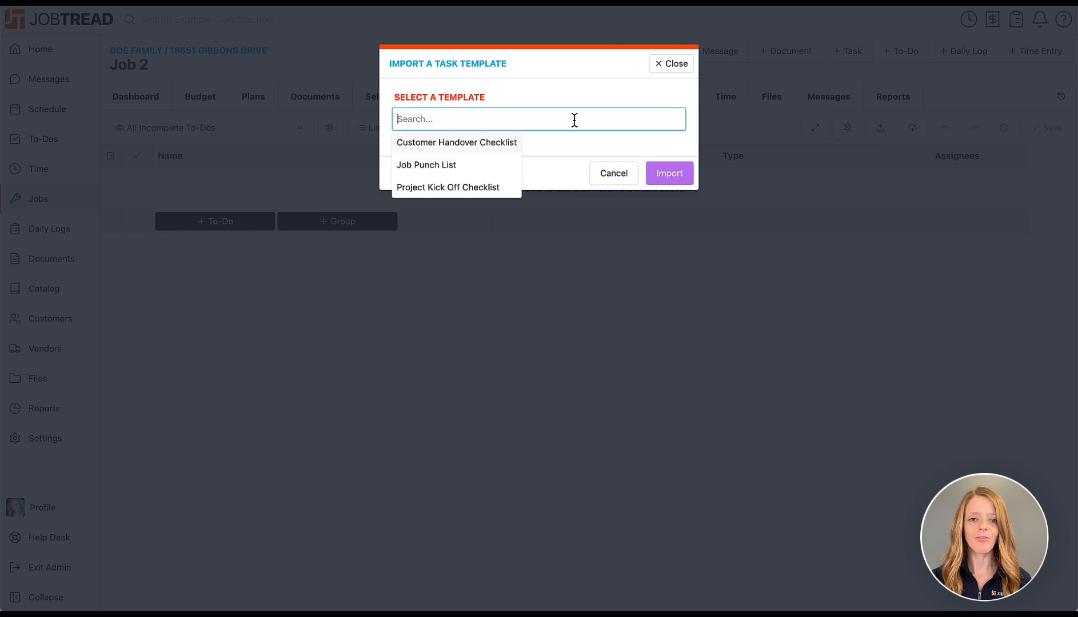
{"action": "left_click", "coordinate": [479, 169]}
{"action": "left_click", "coordinate": [652, 226]}
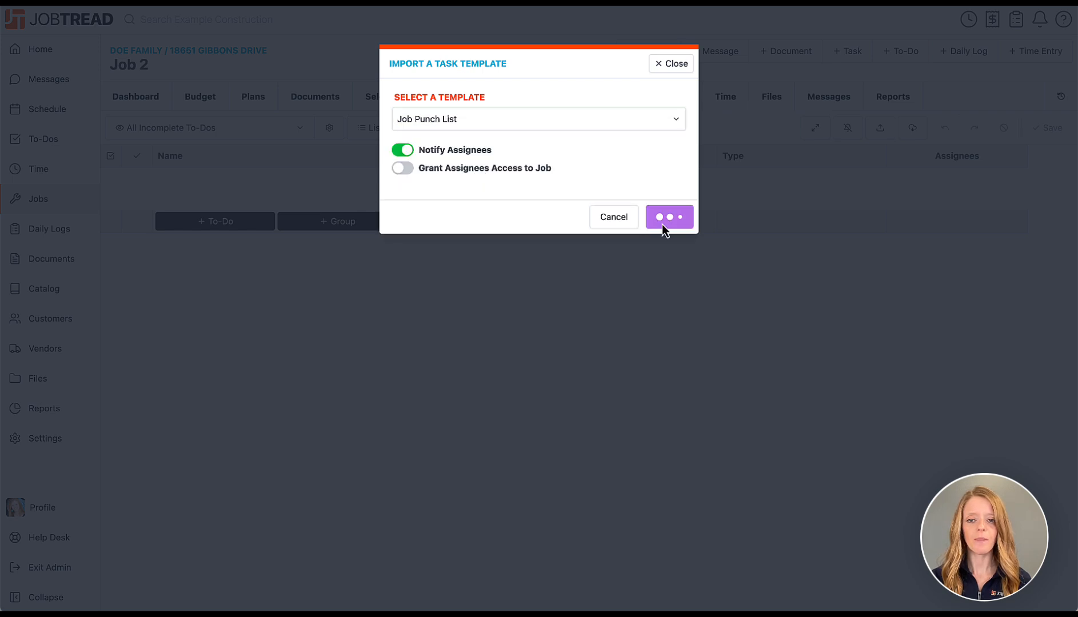
Open the details of the Inspect flatwork for cracks to-do.
{"action": "scroll", "coordinate": [650, 462], "scroll_direction": "down", "scroll_amount": 10}
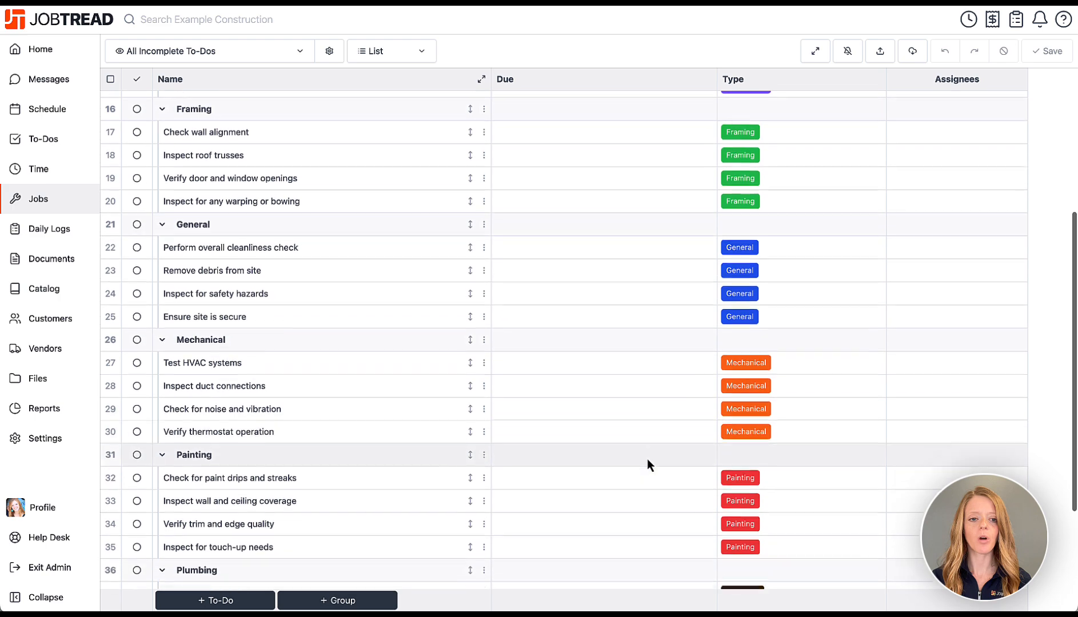
{"action": "scroll", "coordinate": [650, 463], "scroll_direction": "up", "scroll_amount": 10}
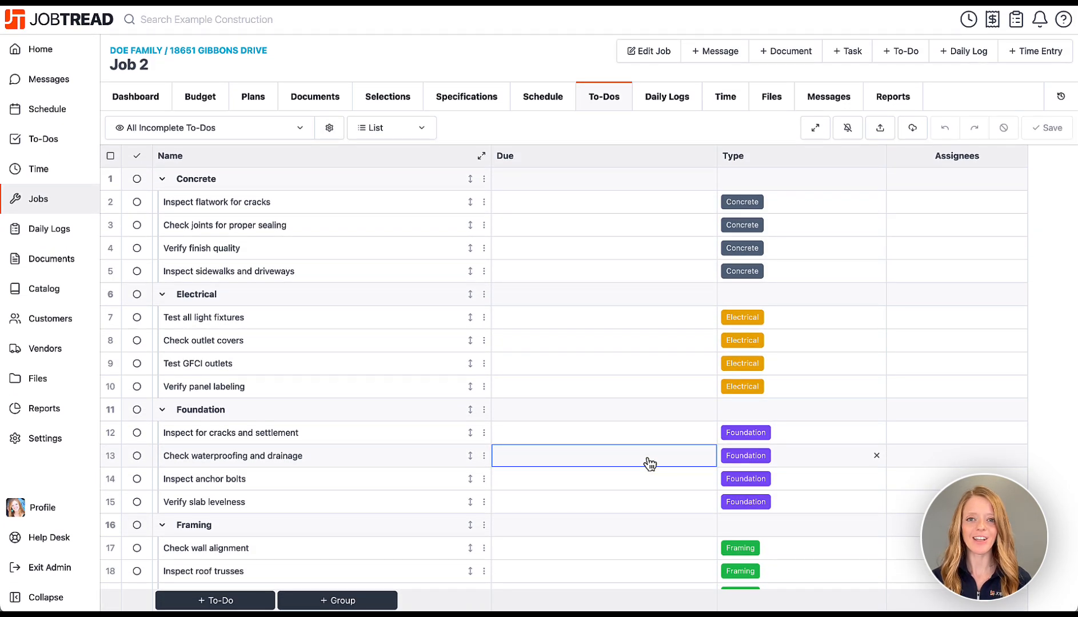
{"action": "left_click", "coordinate": [405, 207]}
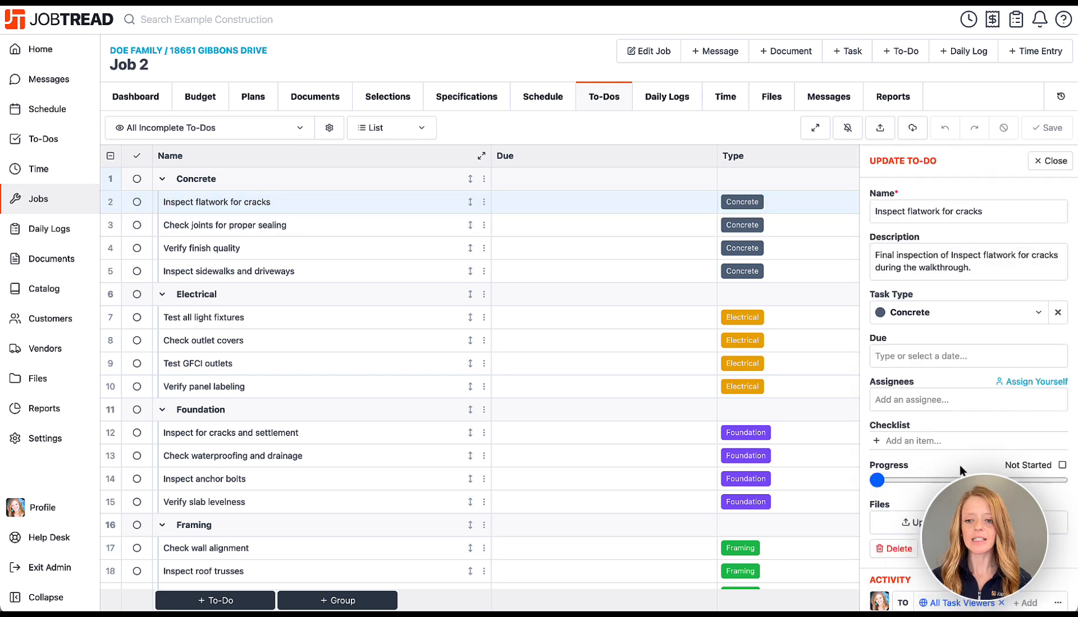
{"action": "scroll", "coordinate": [960, 465], "scroll_direction": "down", "scroll_amount": 3}
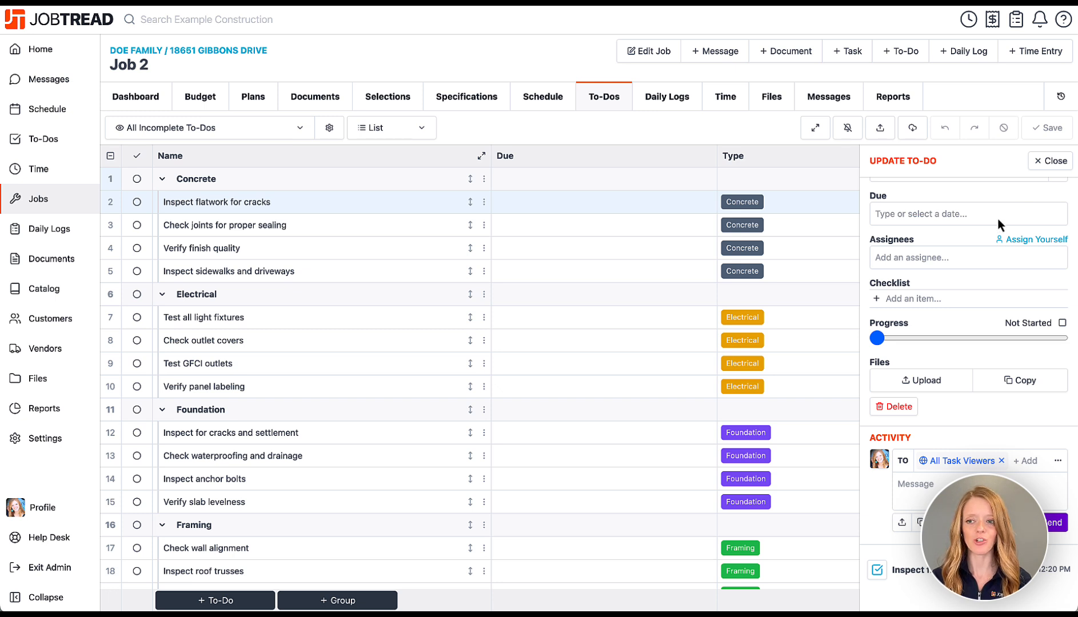
Start a Job 2 daily log with the pasted demolition and wiring notes, uploading Electrical in Ceiling.jpg.
{"action": "left_click", "coordinate": [1058, 162]}
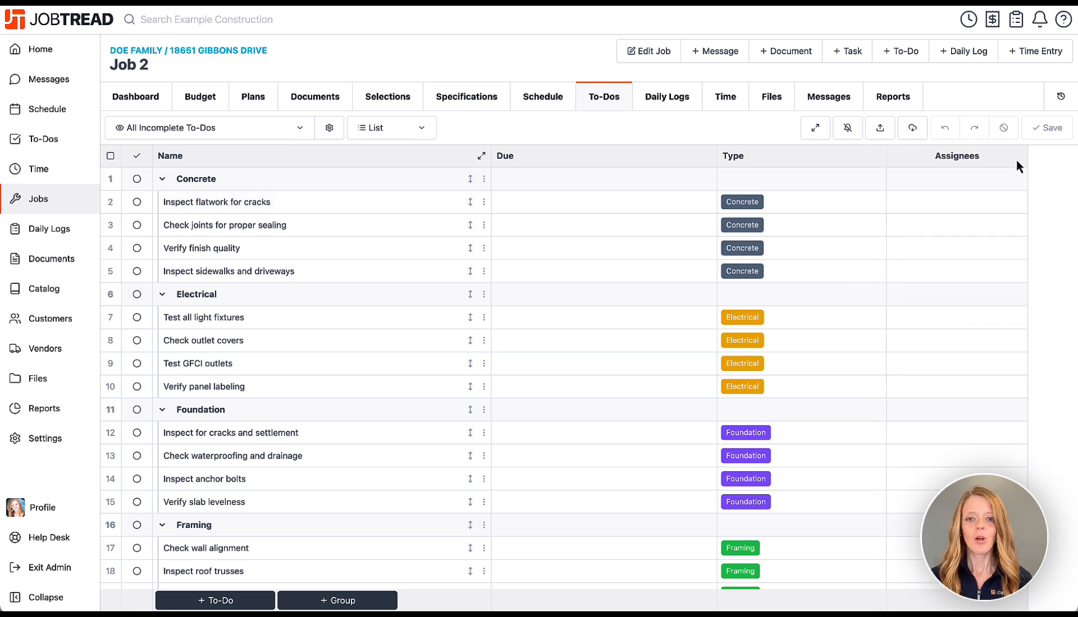
{"action": "left_click", "coordinate": [687, 101]}
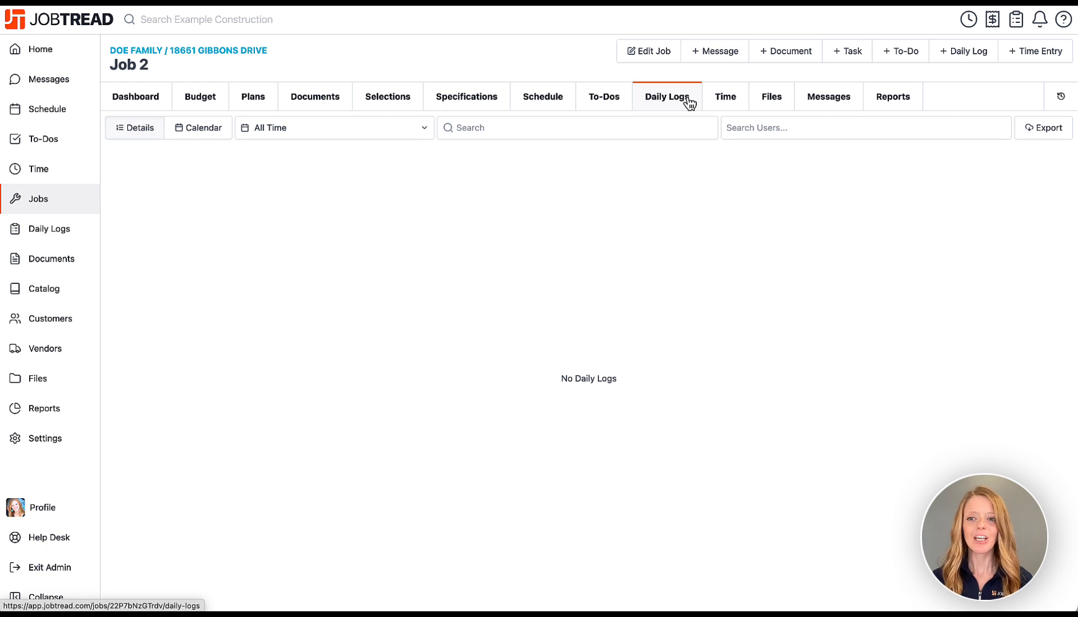
{"action": "left_click", "coordinate": [960, 50]}
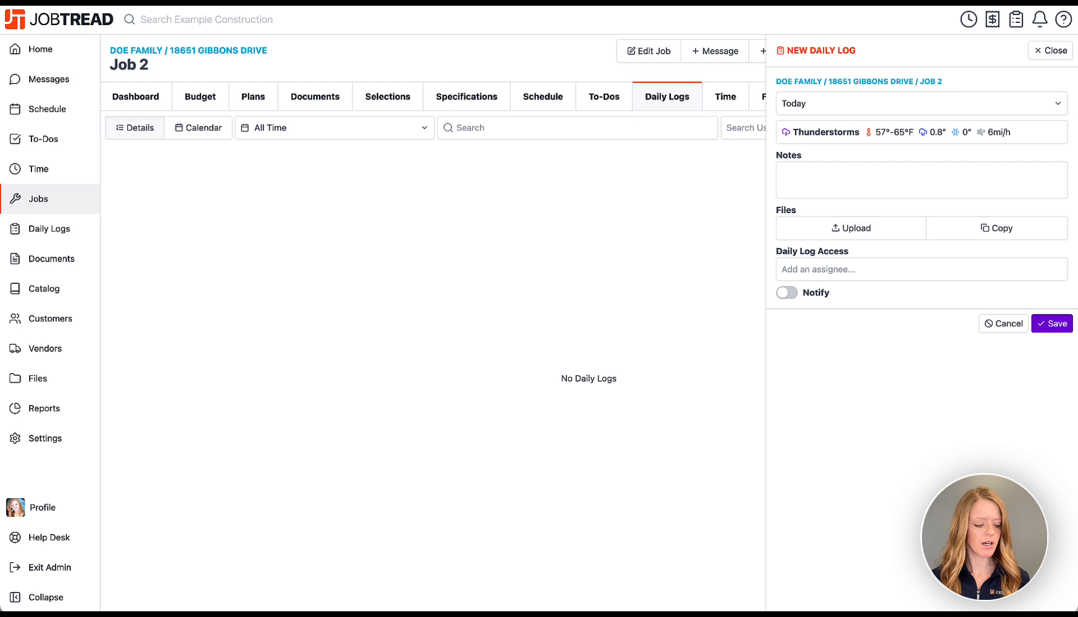
{"action": "left_click", "coordinate": [837, 175]}
{"action": "type", "text": "We started demolition in the kitchen today, focusing on removing the old cabinets and ceiling tiles. While clearing out the ceiling area, we discovered some outdated and improperly secured wiring. It looks like a previous renovation left some exposed connections that could be a safety hazard. We’ve paused work in that area until we can bring in an electrician to inspect and fix the issue. For now, we’re focusing on demoing the non-affected areas to keep progress moving."}
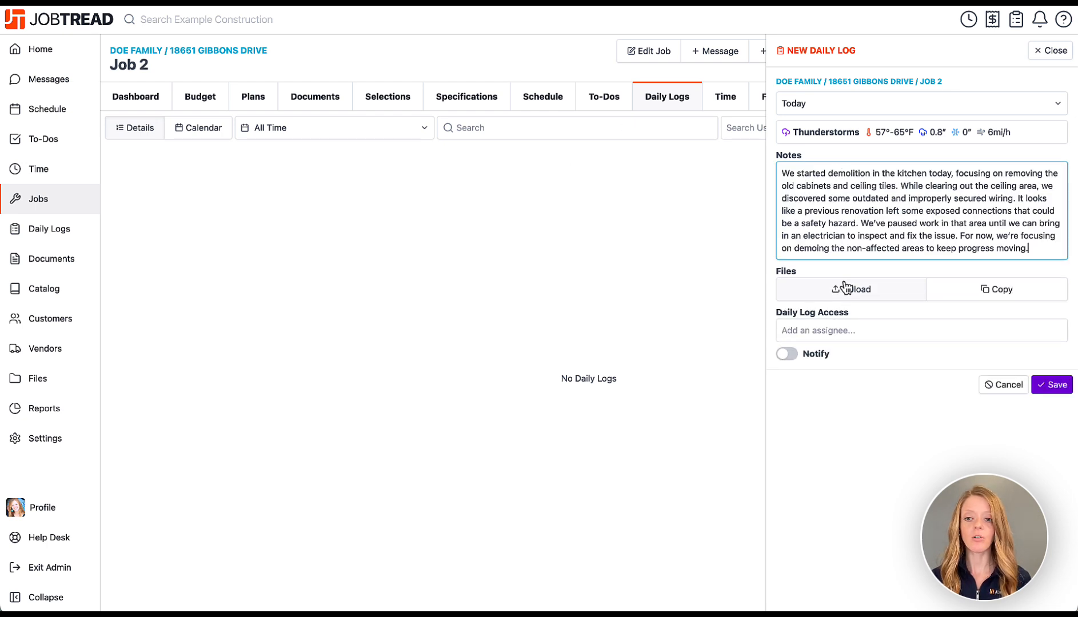
{"action": "left_click_drag", "start_coordinate": [173, 341], "coordinate": [843, 289]}
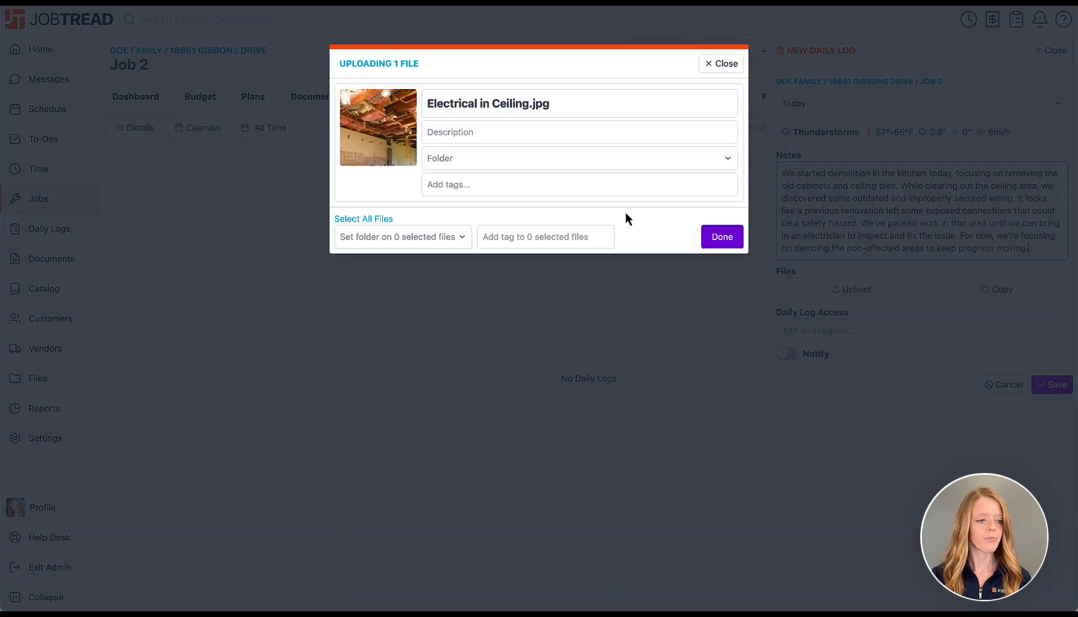
Tag the uploaded ceiling photo as Issues.
{"action": "left_click", "coordinate": [546, 184]}
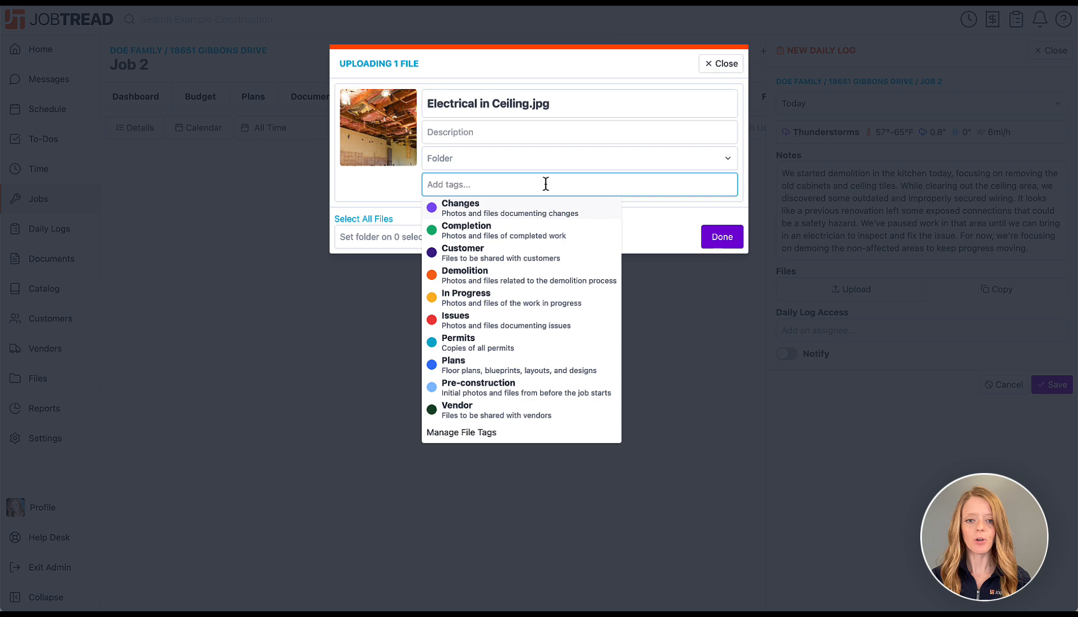
{"action": "left_click", "coordinate": [526, 326]}
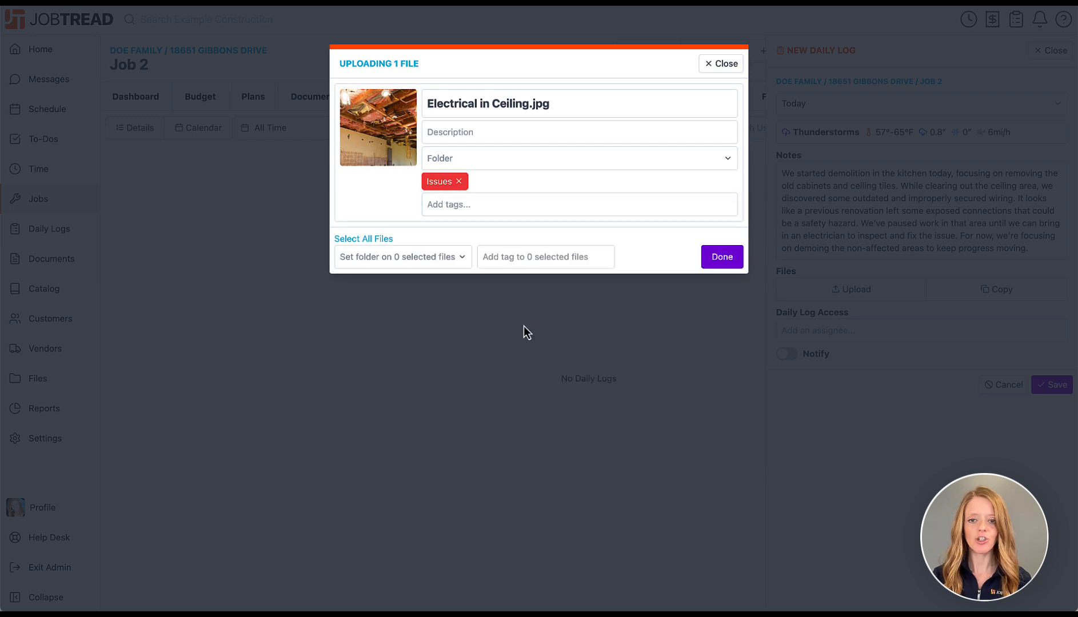
{"action": "left_click", "coordinate": [716, 264]}
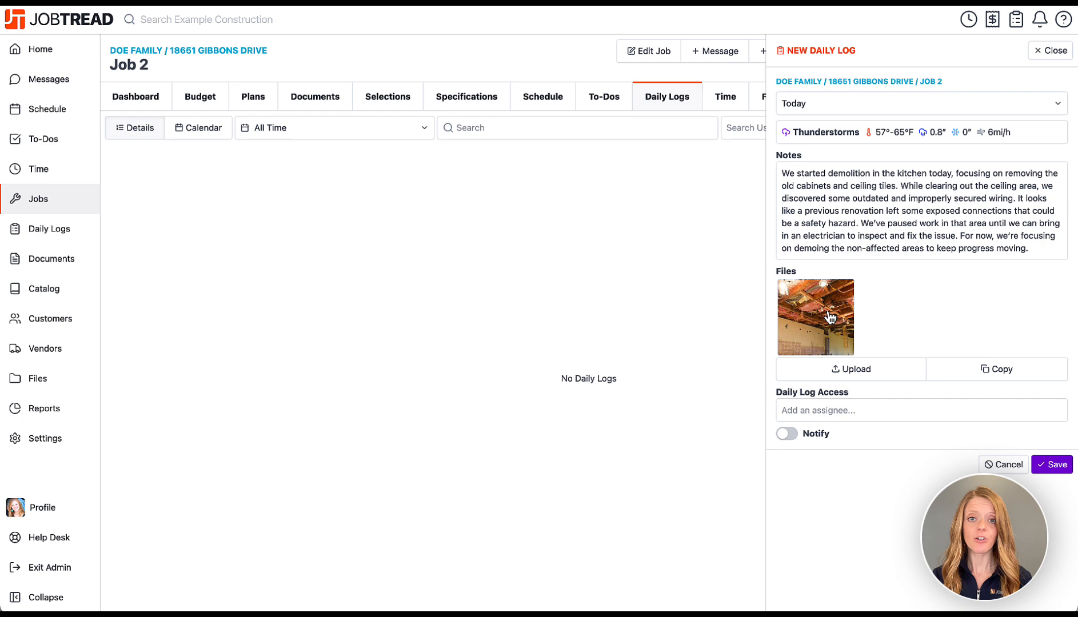
Draw a red arrow at the exposed wiring on the photo and save the daily log.
{"action": "left_click", "coordinate": [827, 313]}
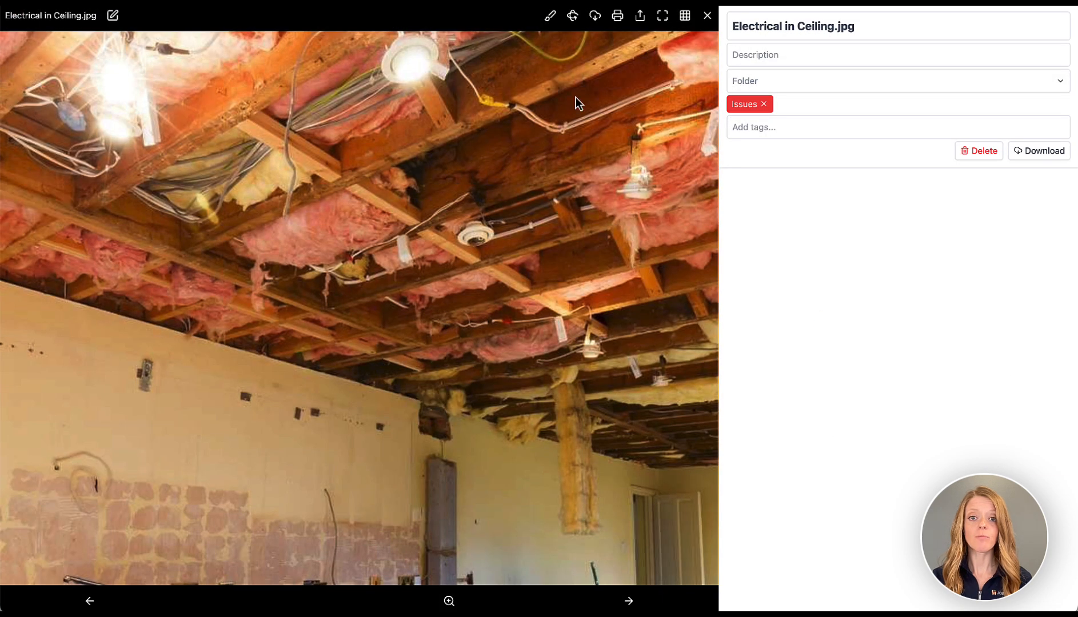
{"action": "left_click", "coordinate": [550, 18]}
{"action": "left_click", "coordinate": [284, 44]}
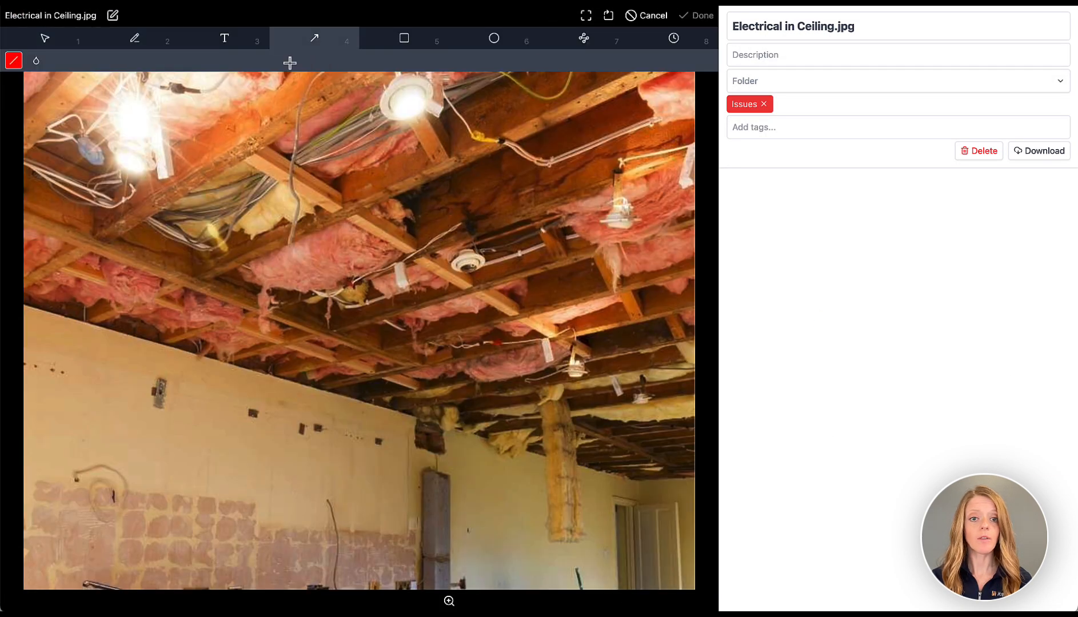
{"action": "mouse_move", "coordinate": [416, 155]}
{"action": "left_mouse_down"}
{"action": "mouse_move", "coordinate": [277, 253]}
{"action": "mouse_move", "coordinate": [486, 303]}
{"action": "mouse_move", "coordinate": [547, 323]}
{"action": "mouse_move", "coordinate": [557, 342]}
{"action": "left_mouse_up"}
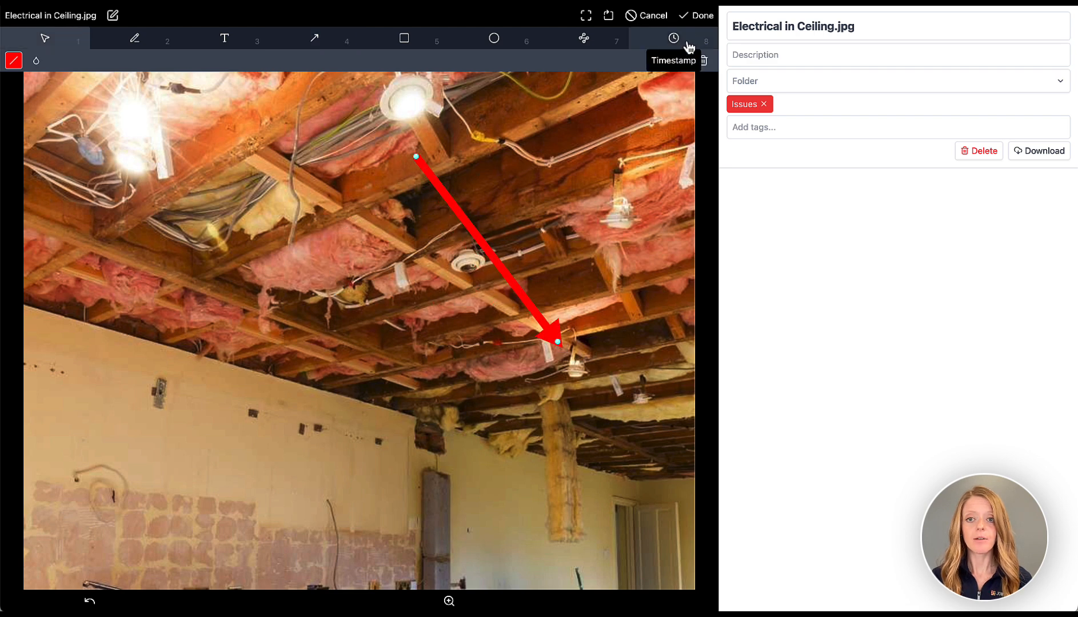
{"action": "left_click", "coordinate": [698, 16]}
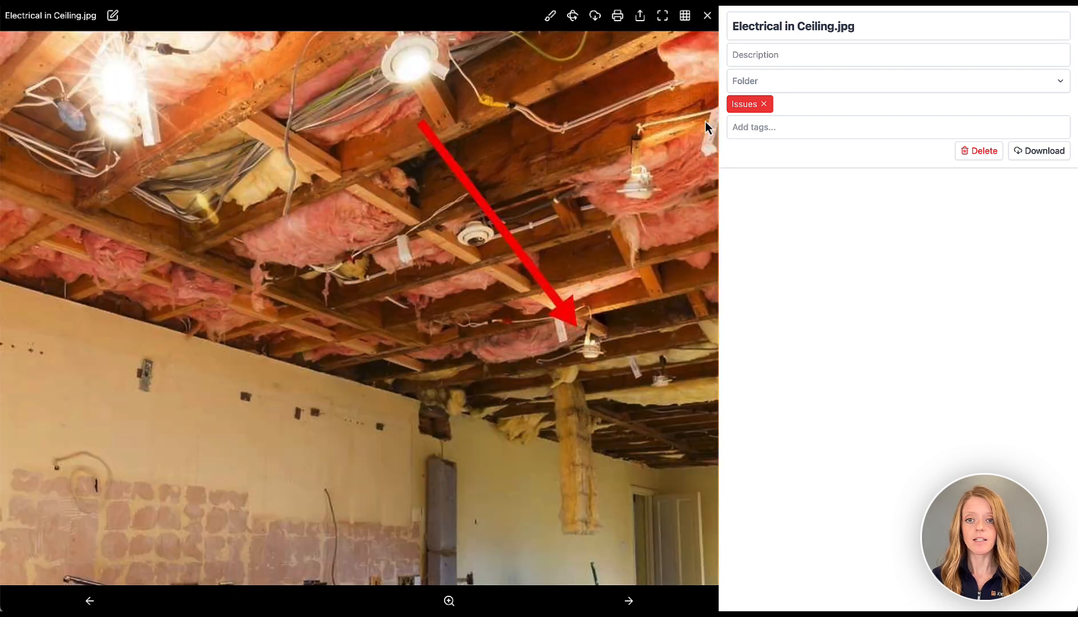
{"action": "left_click", "coordinate": [708, 18]}
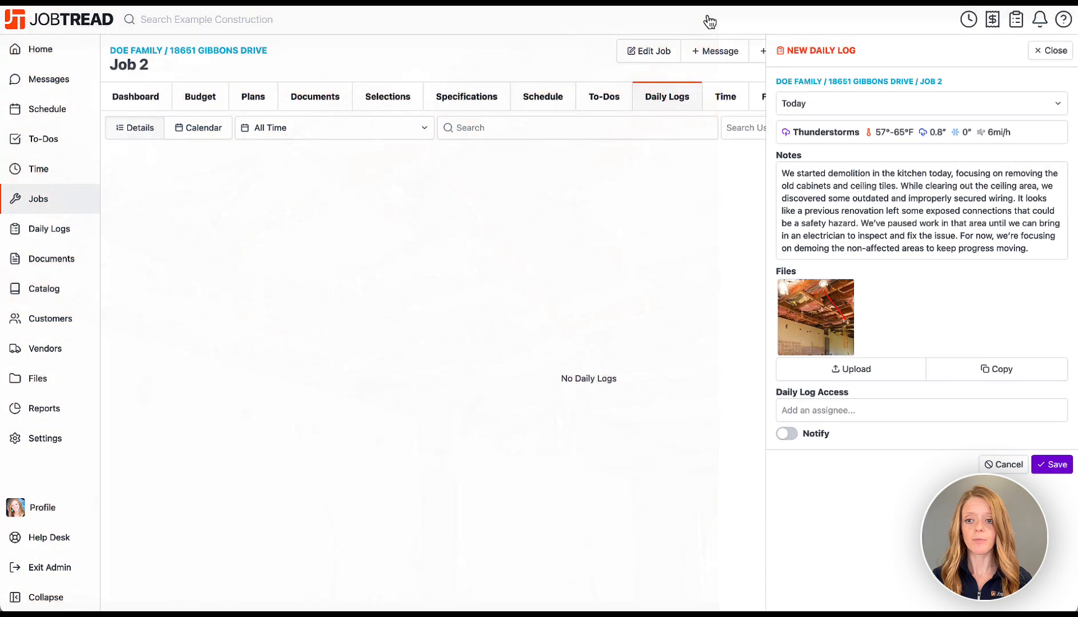
{"action": "left_click", "coordinate": [1052, 464]}
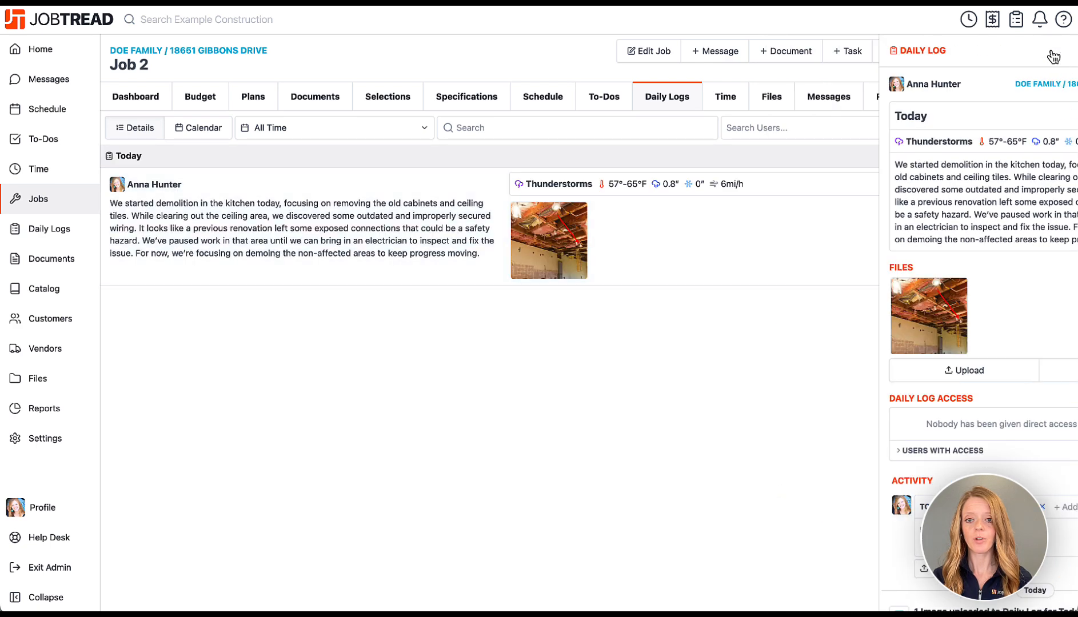
Close the saved log and move through Time and Budget to Job 2's Files list.
{"action": "left_click", "coordinate": [1054, 56]}
{"action": "left_click", "coordinate": [721, 100]}
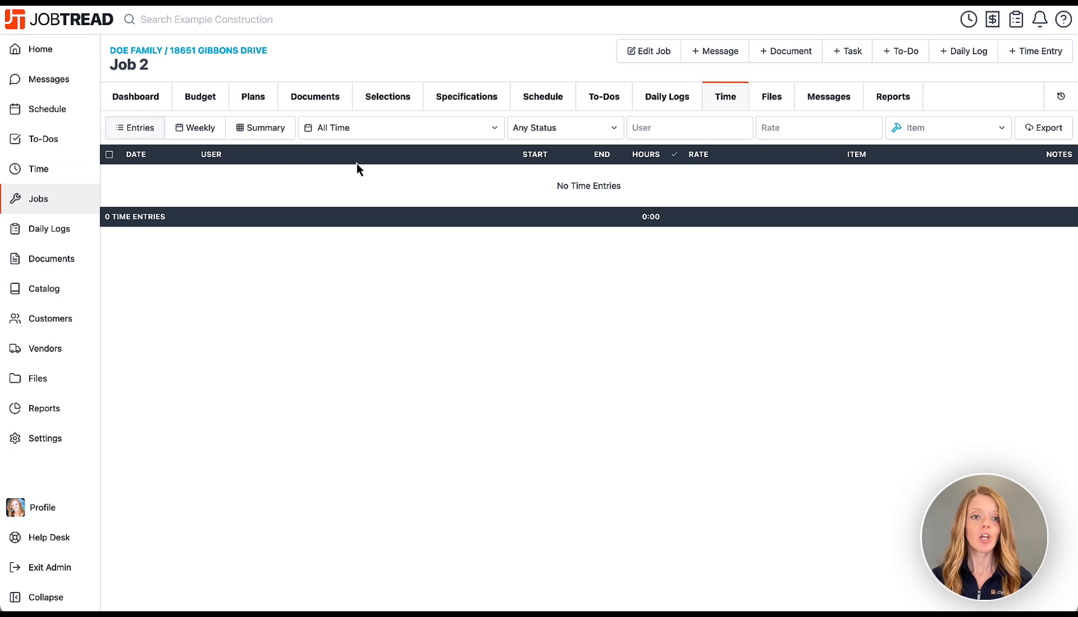
{"action": "left_click", "coordinate": [212, 100]}
{"action": "scroll", "coordinate": [536, 159], "scroll_direction": "right", "scroll_amount": 15}
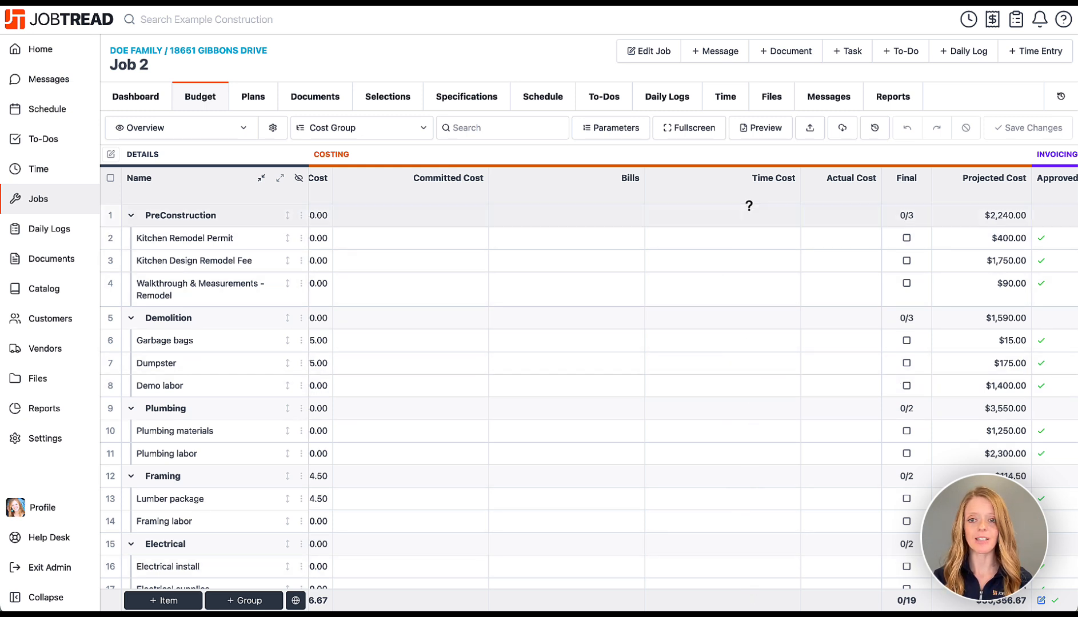
{"action": "left_click", "coordinate": [773, 100]}
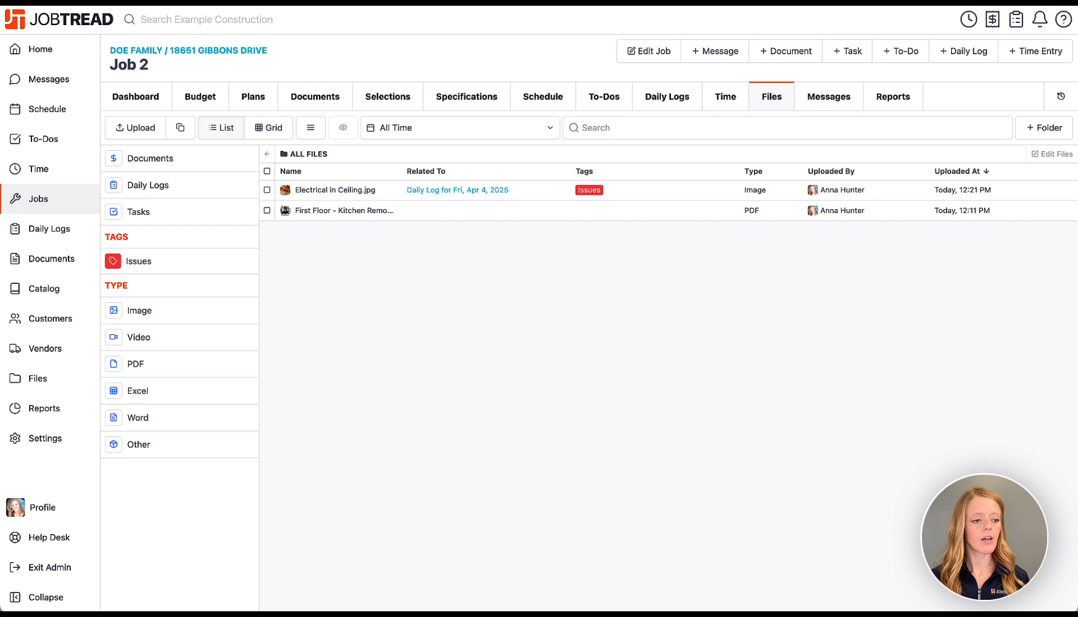
Upload four cabinet photos to Job 2's files, all tagged In Progress.
{"action": "left_click_drag", "start_coordinate": [591, 293], "coordinate": [593, 295]}
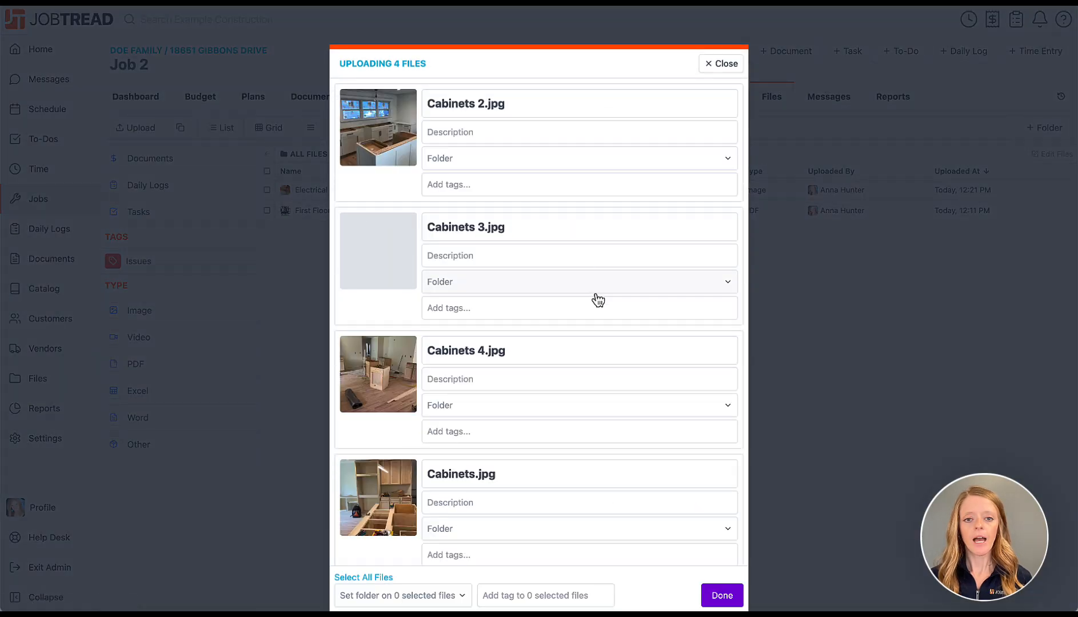
{"action": "left_click", "coordinate": [527, 134]}
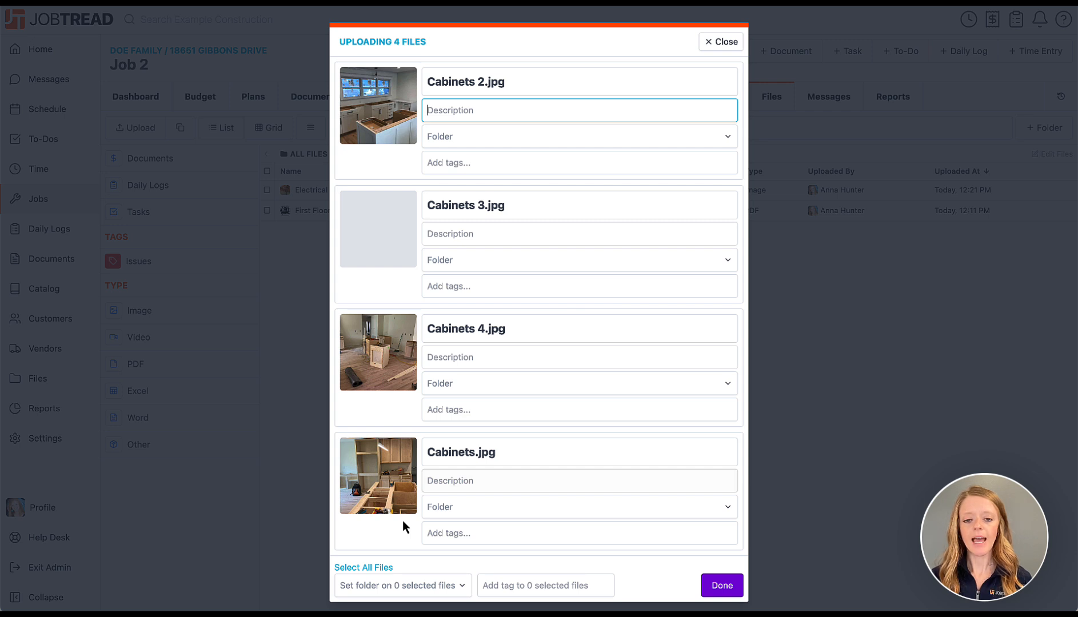
{"action": "left_click", "coordinate": [395, 568]}
{"action": "left_click", "coordinate": [546, 589]}
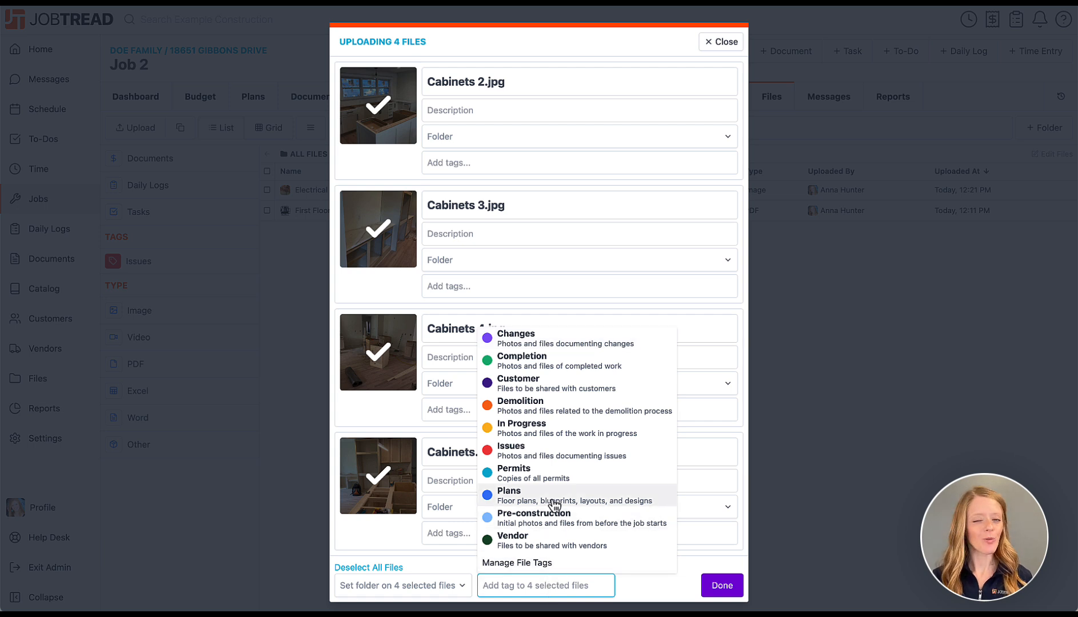
{"action": "left_click", "coordinate": [546, 433]}
{"action": "scroll", "coordinate": [549, 439], "scroll_direction": "down", "scroll_amount": 2}
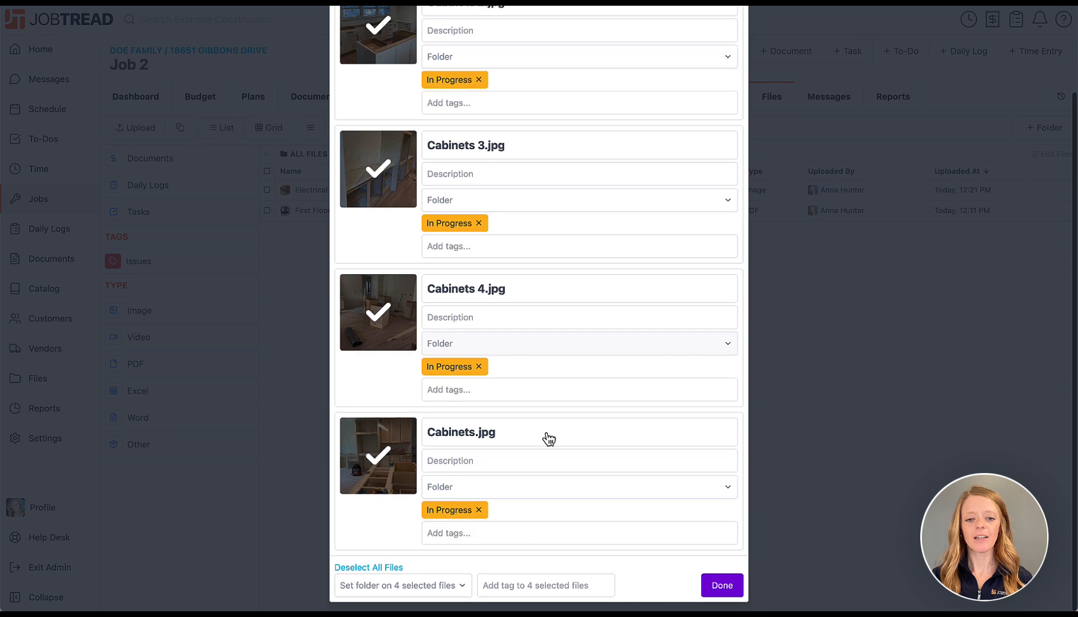
{"action": "scroll", "coordinate": [547, 435], "scroll_direction": "up", "scroll_amount": 3}
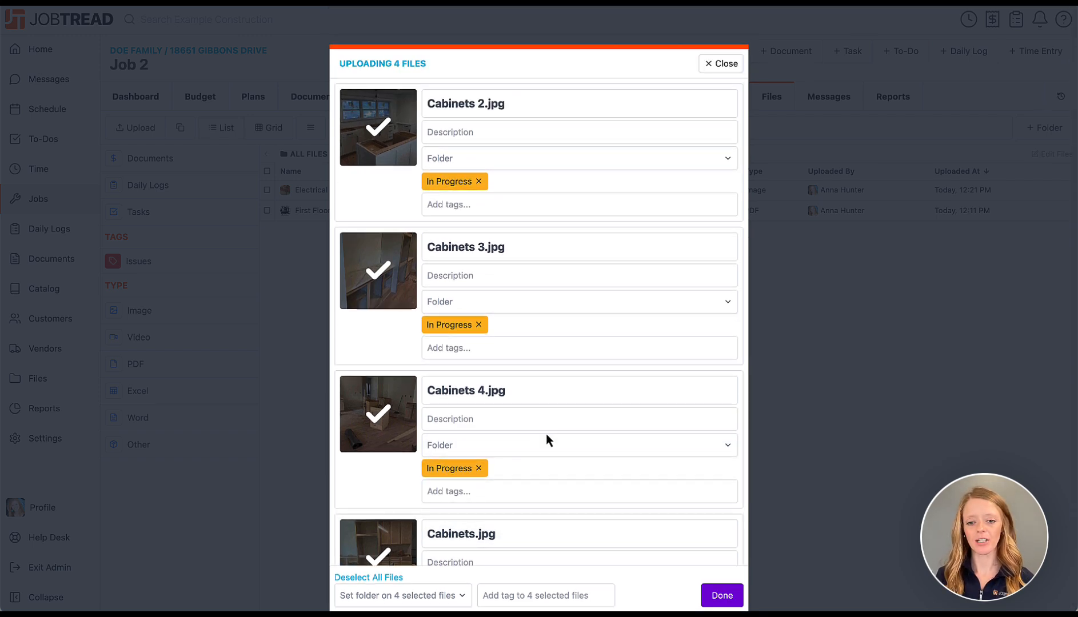
{"action": "left_click", "coordinate": [719, 597]}
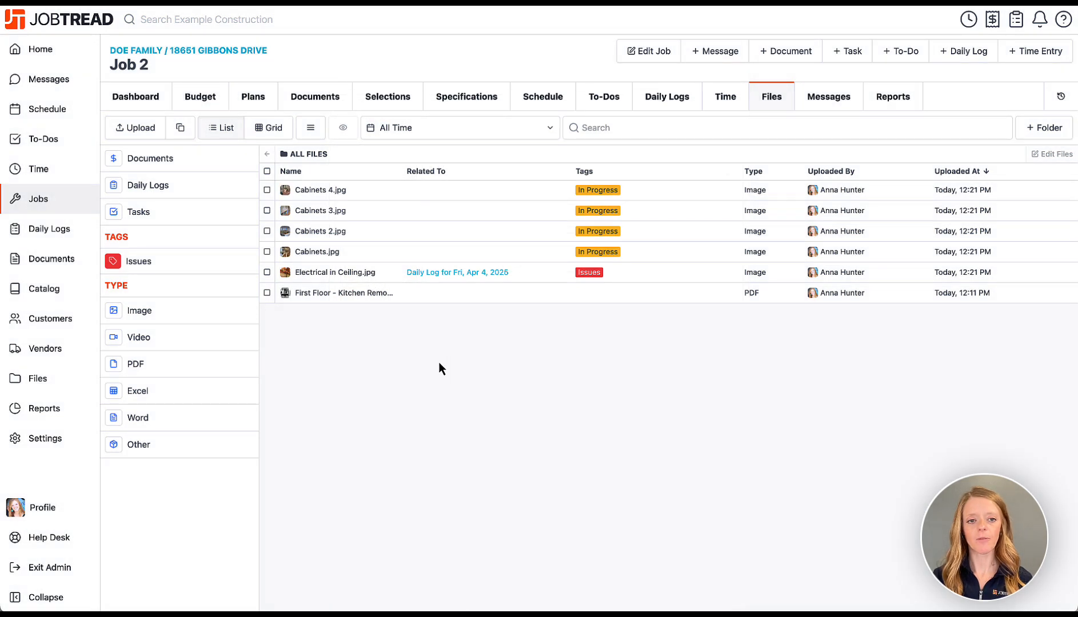
Switch to thumbnails and preview Cabinets 4.jpg, then close the viewer.
{"action": "left_click", "coordinate": [254, 129]}
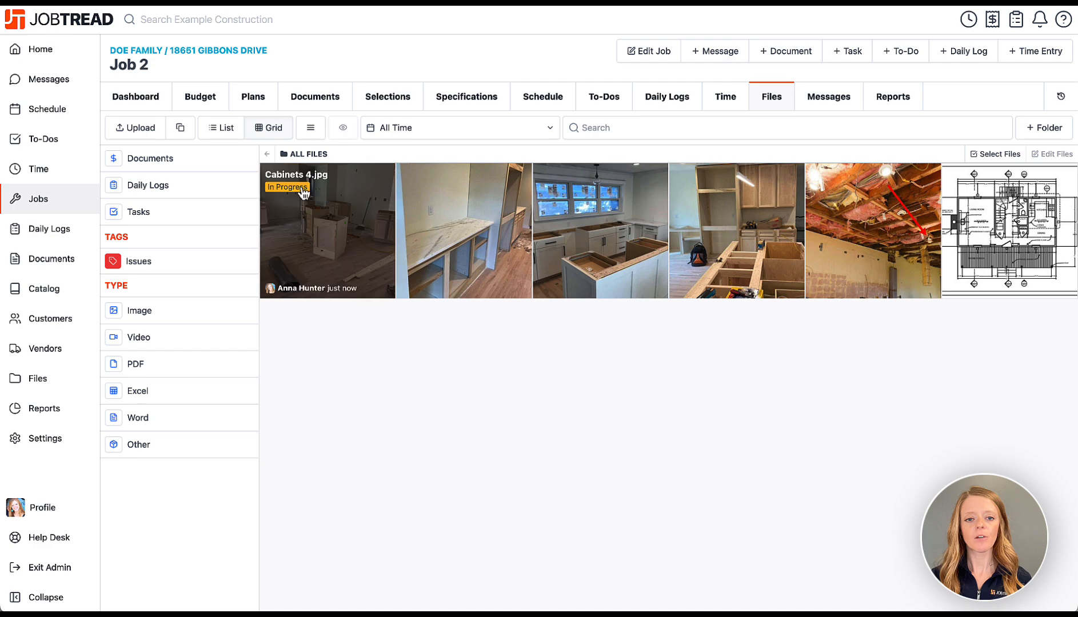
{"action": "left_click", "coordinate": [311, 220]}
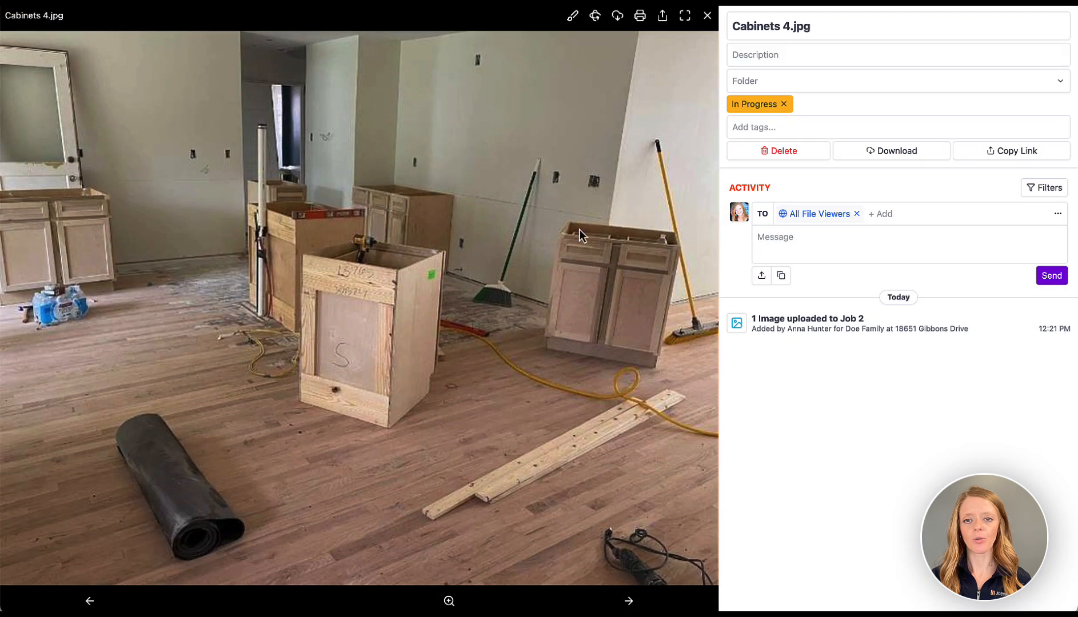
{"action": "left_click", "coordinate": [706, 17]}
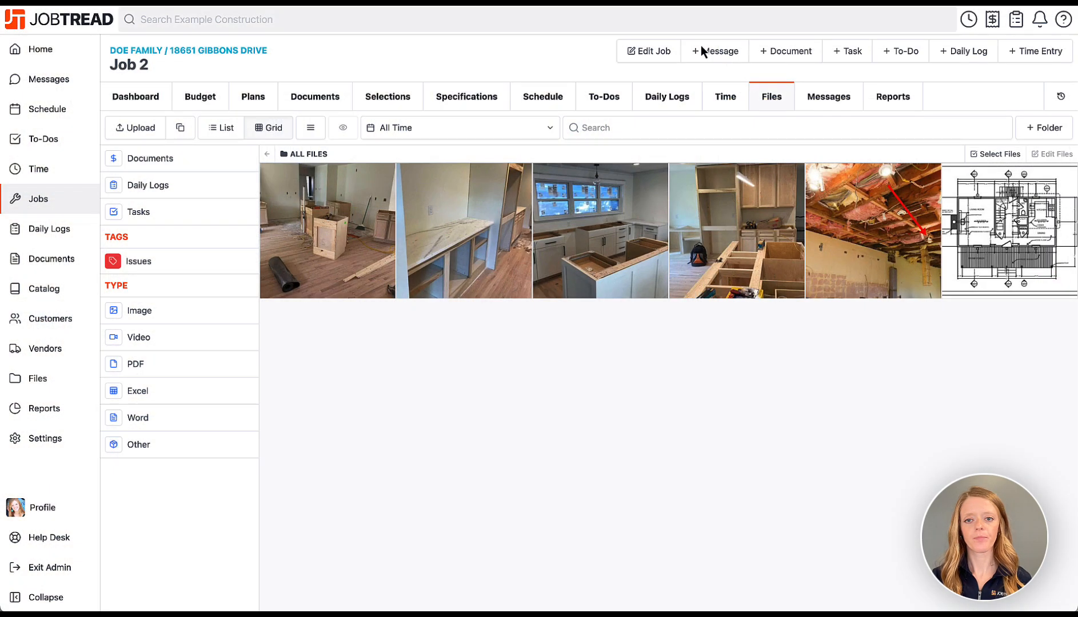
Check Job 2's Messages and Reports tabs, then return to its Dashboard.
{"action": "left_click", "coordinate": [849, 108]}
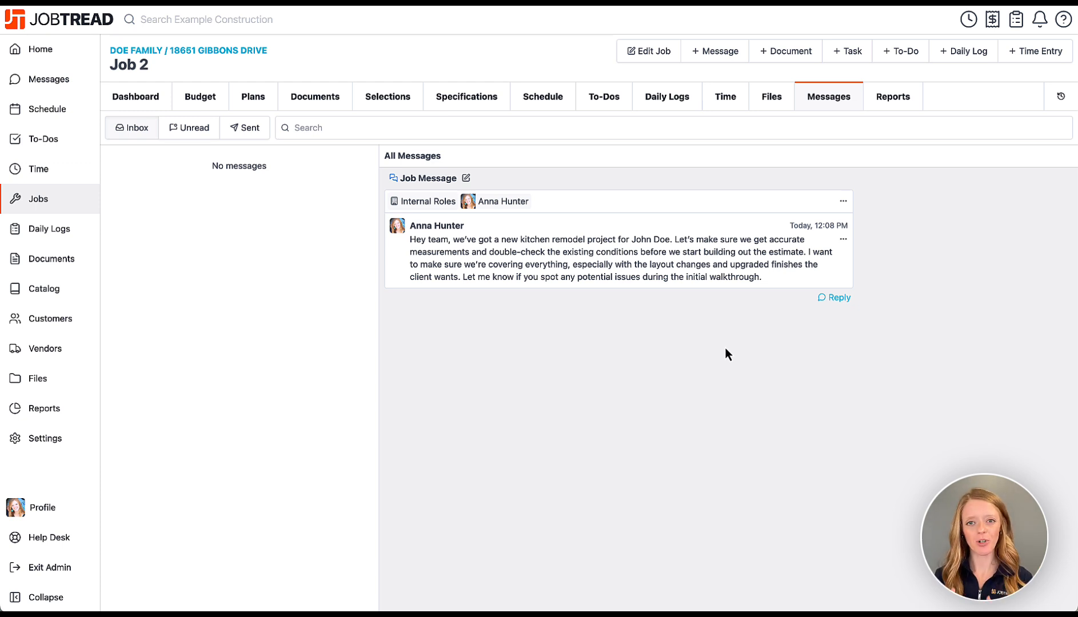
{"action": "left_click", "coordinate": [907, 98]}
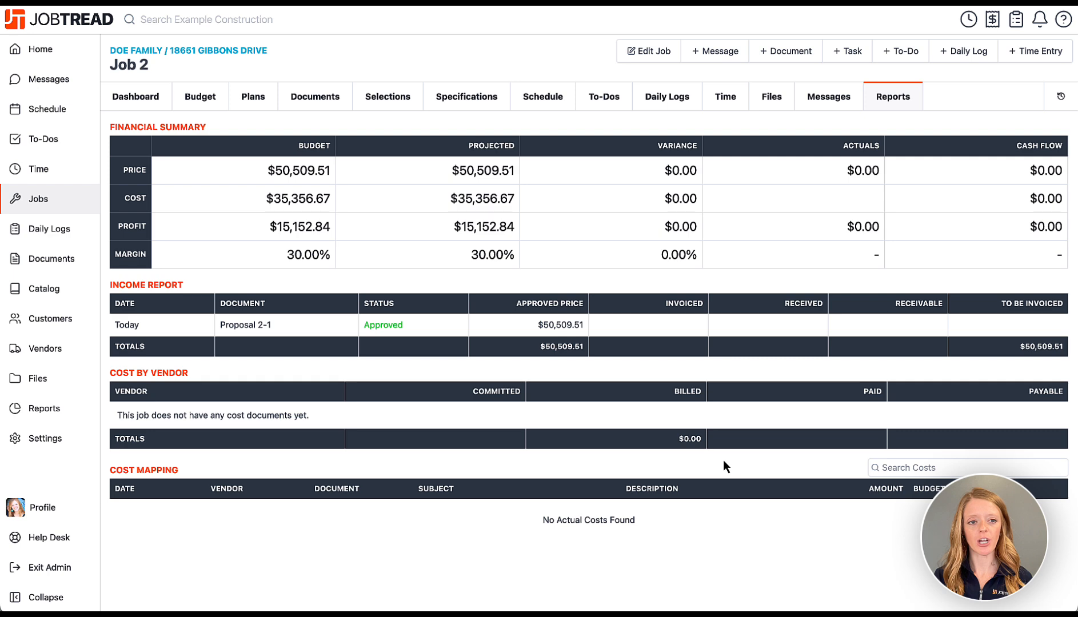
{"action": "left_click", "coordinate": [148, 94]}
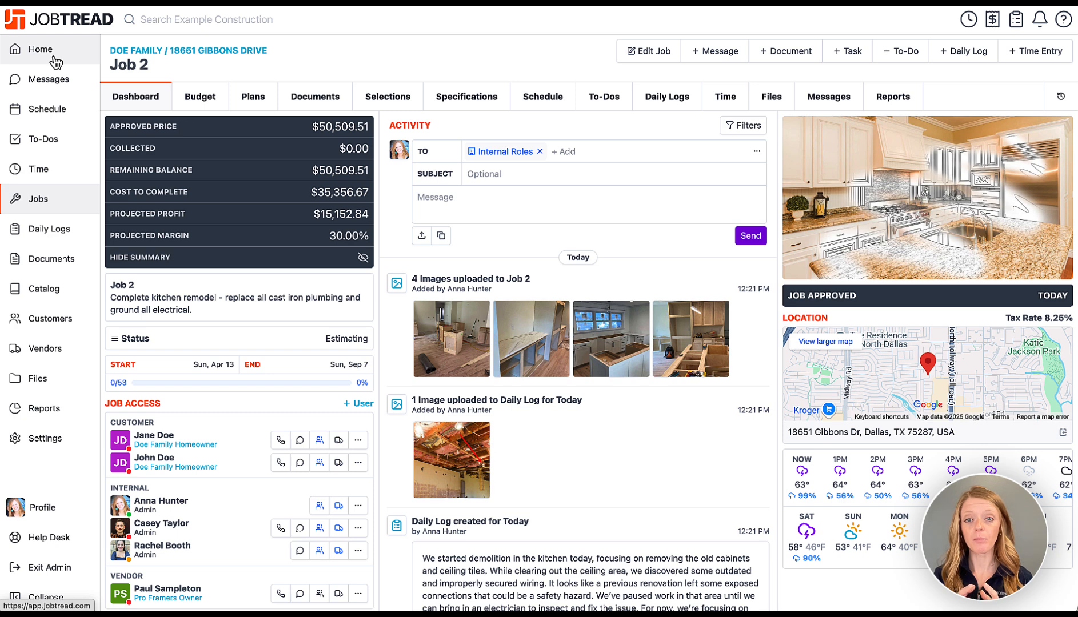
Check the company messages, then view the schedule as the All Tasks Calendar.
{"action": "left_click", "coordinate": [65, 84]}
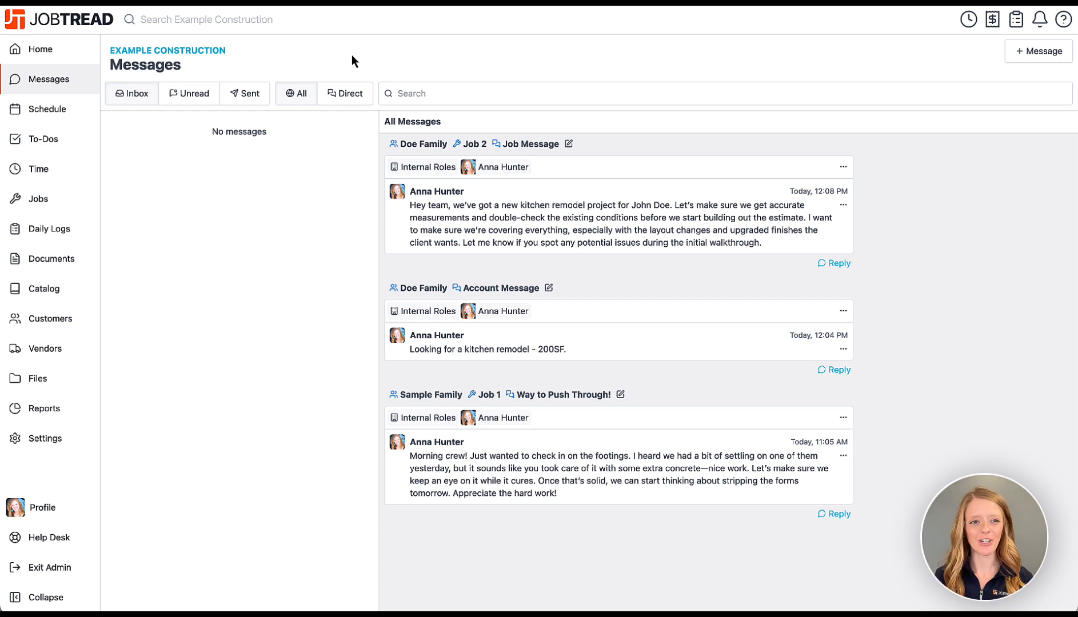
{"action": "left_click", "coordinate": [34, 116]}
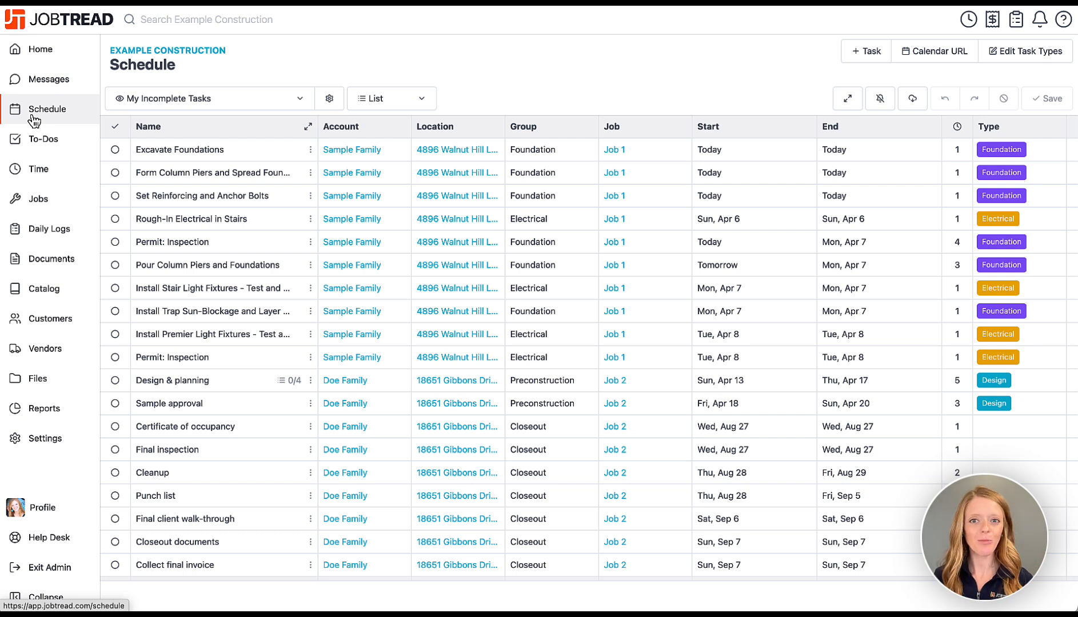
{"action": "left_click", "coordinate": [209, 101]}
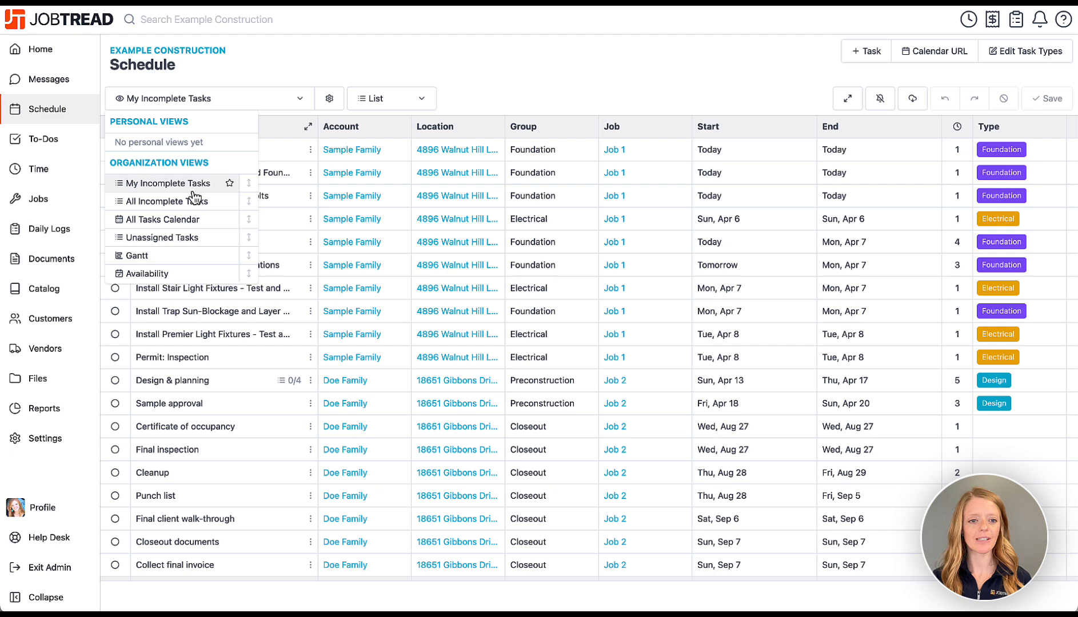
{"action": "left_click", "coordinate": [223, 219]}
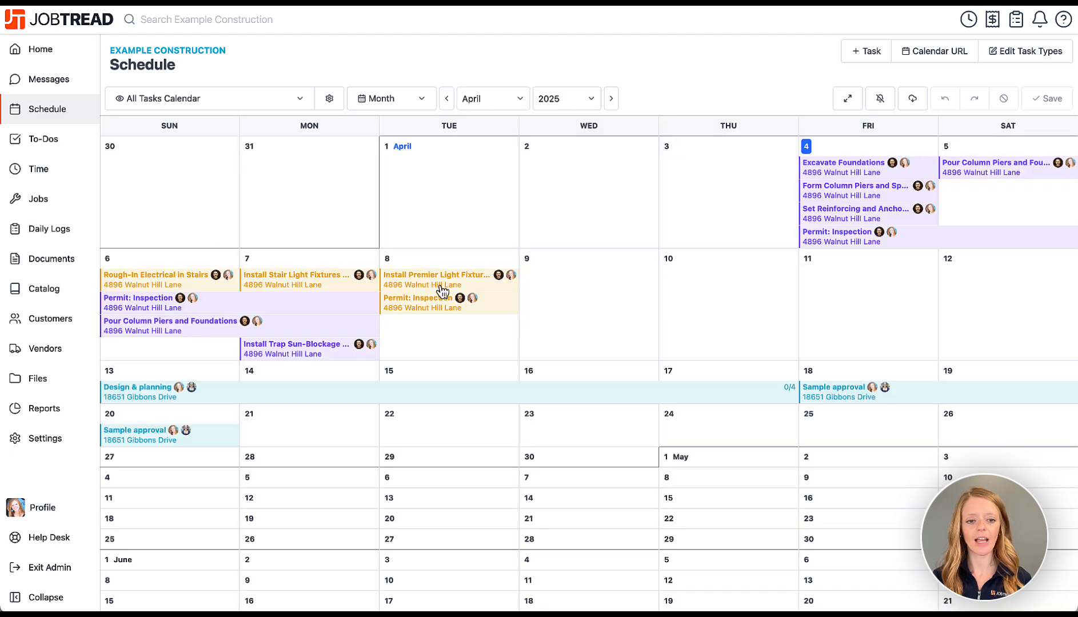
{"action": "left_click", "coordinate": [273, 104]}
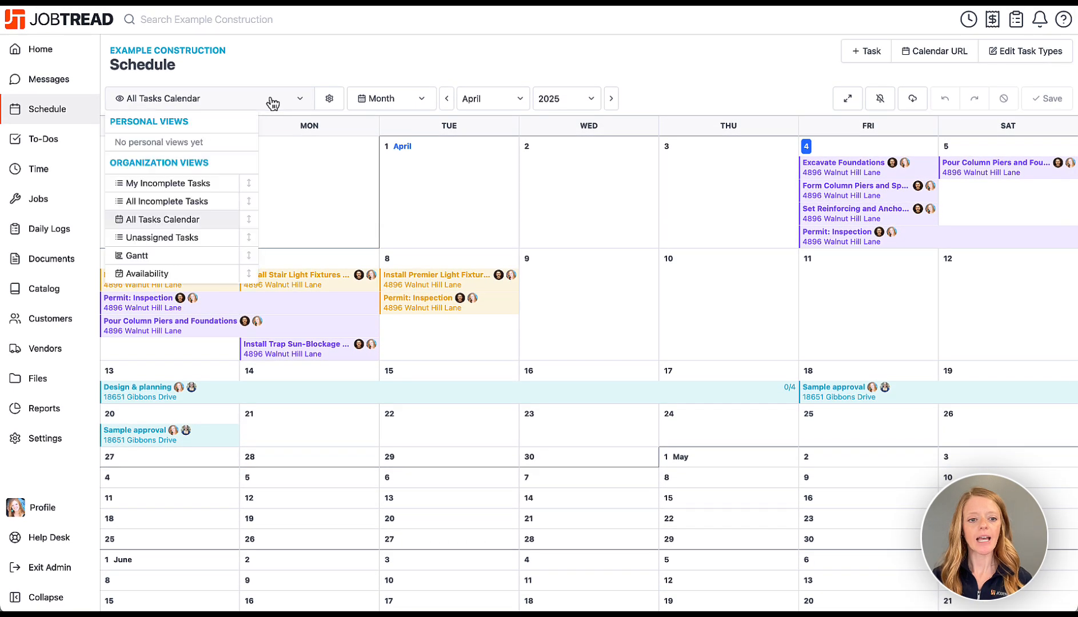
{"action": "left_click", "coordinate": [267, 72]}
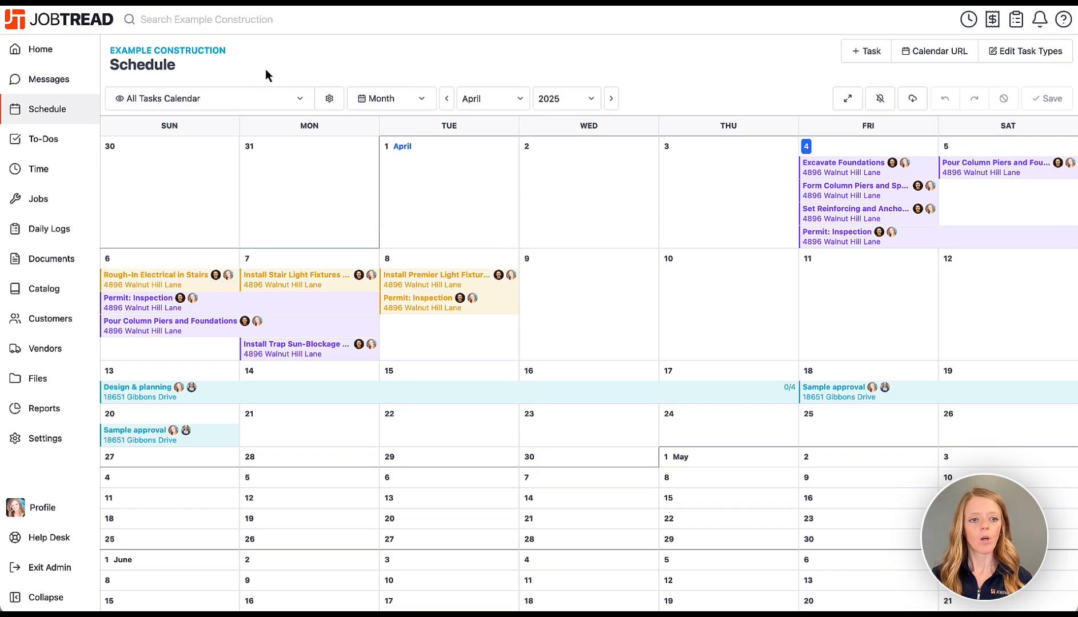
View To-Dos as All Incomplete To-Dos, then go to the company Time entries.
{"action": "left_click", "coordinate": [91, 139]}
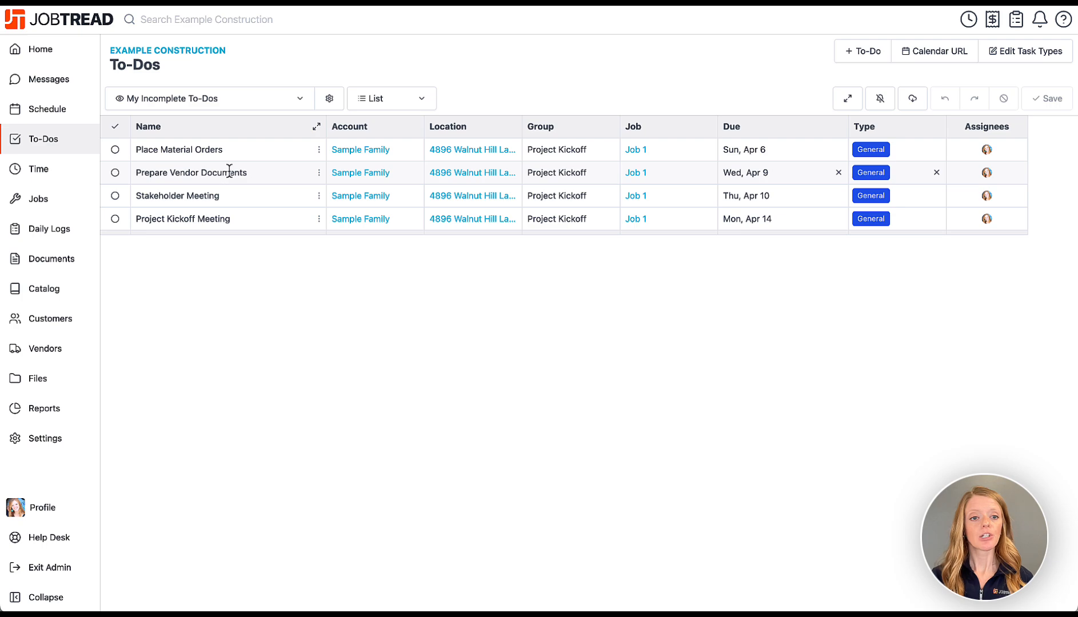
{"action": "left_click", "coordinate": [230, 105]}
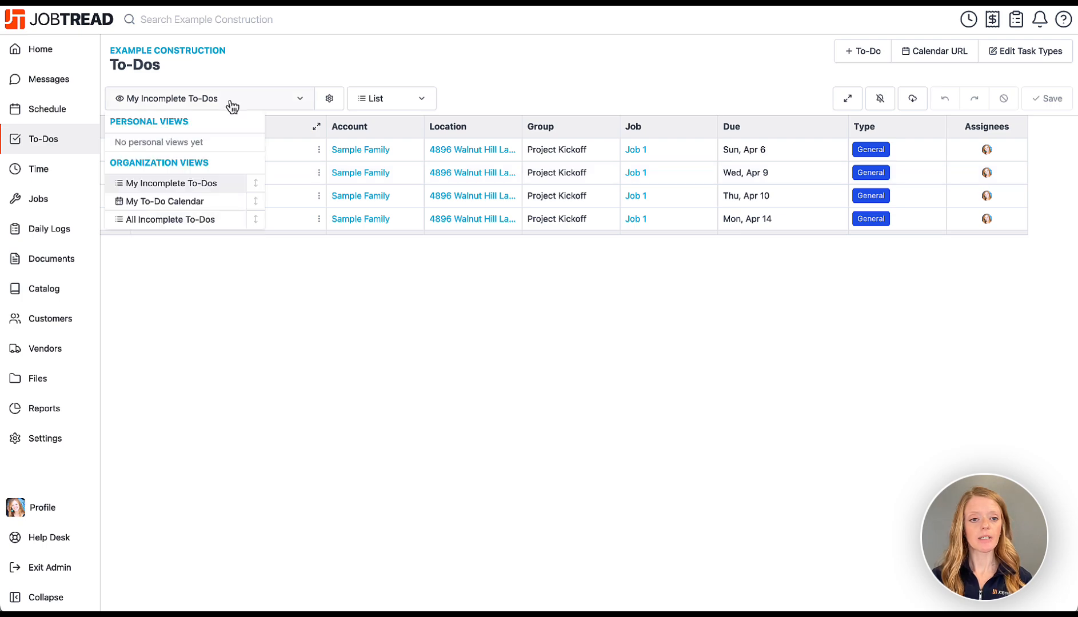
{"action": "left_click", "coordinate": [194, 220]}
{"action": "scroll", "coordinate": [237, 228], "scroll_direction": "down", "scroll_amount": 5}
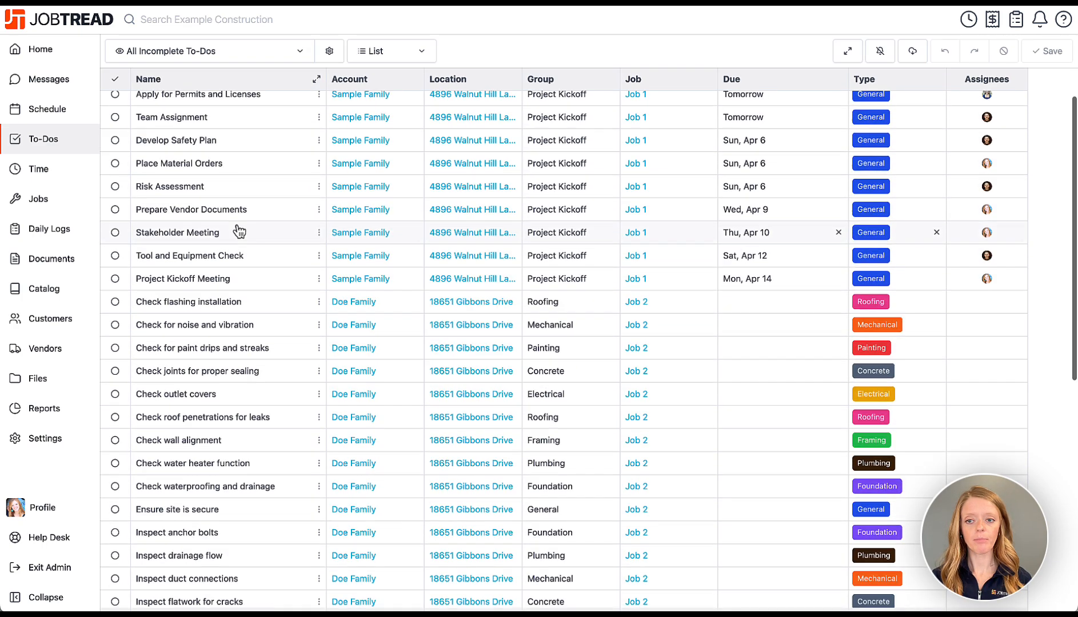
{"action": "scroll", "coordinate": [224, 204], "scroll_direction": "up", "scroll_amount": 10}
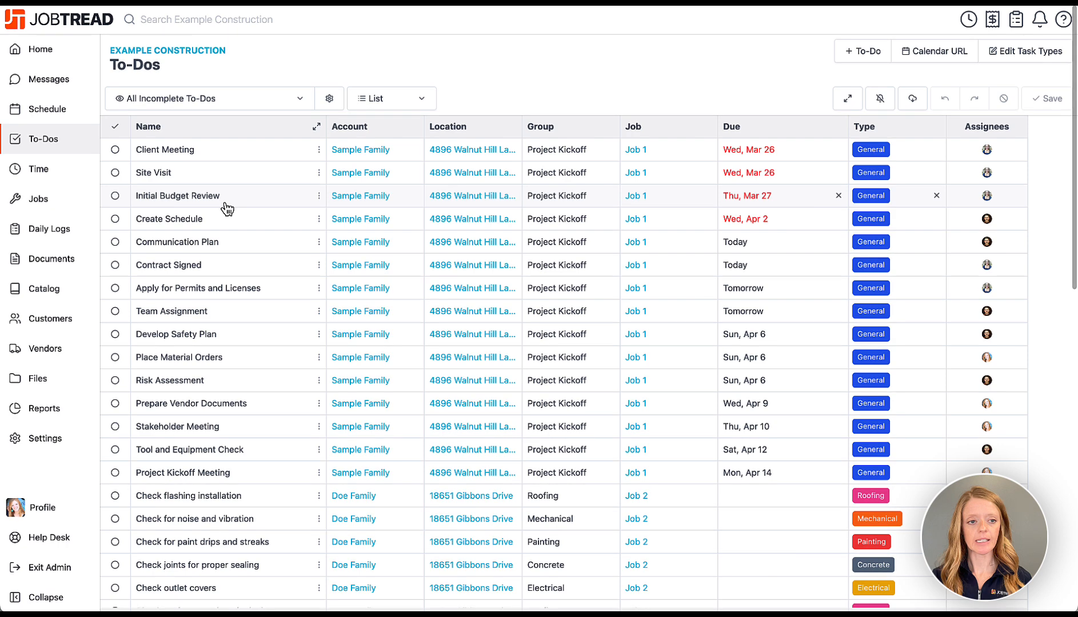
{"action": "left_click", "coordinate": [95, 179]}
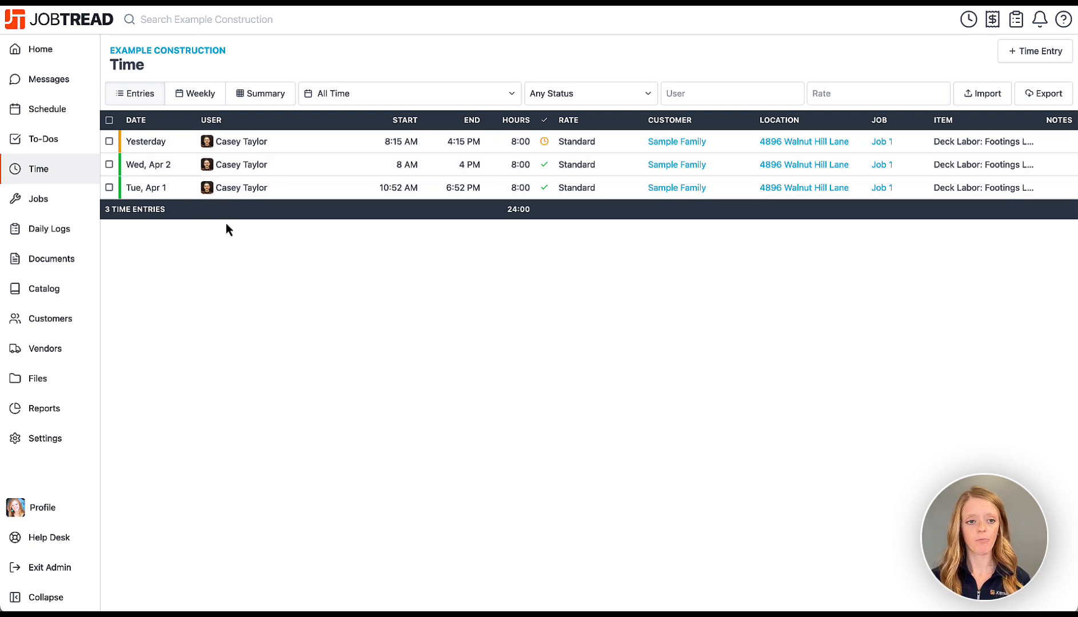
Open the company-wide Jobs list and scroll across its columns.
{"action": "left_click", "coordinate": [64, 204]}
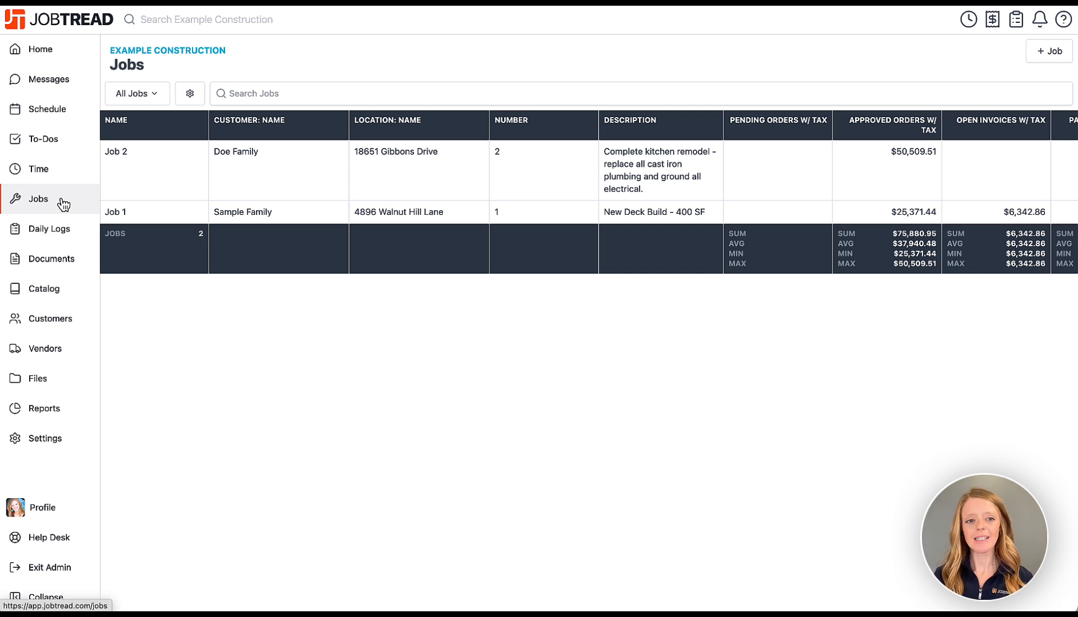
{"action": "scroll", "coordinate": [356, 207], "scroll_direction": "right", "scroll_amount": 10}
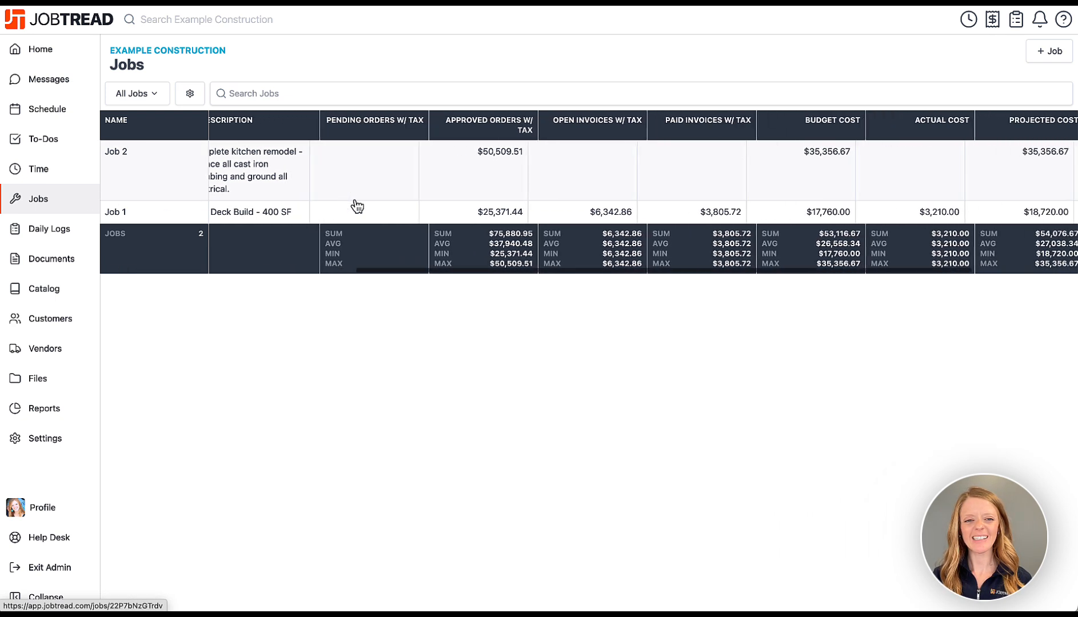
{"action": "scroll", "coordinate": [357, 206], "scroll_direction": "left", "scroll_amount": 10}
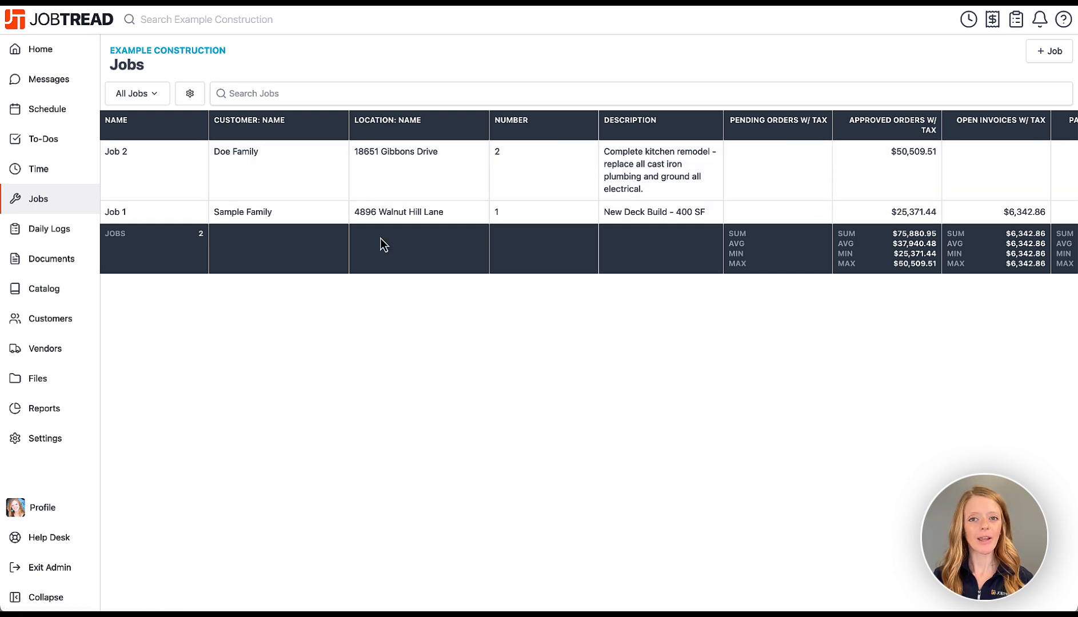
Review the jobs view's Fields, Sort and Filters settings, then bring up the saved views list.
{"action": "left_click", "coordinate": [188, 95]}
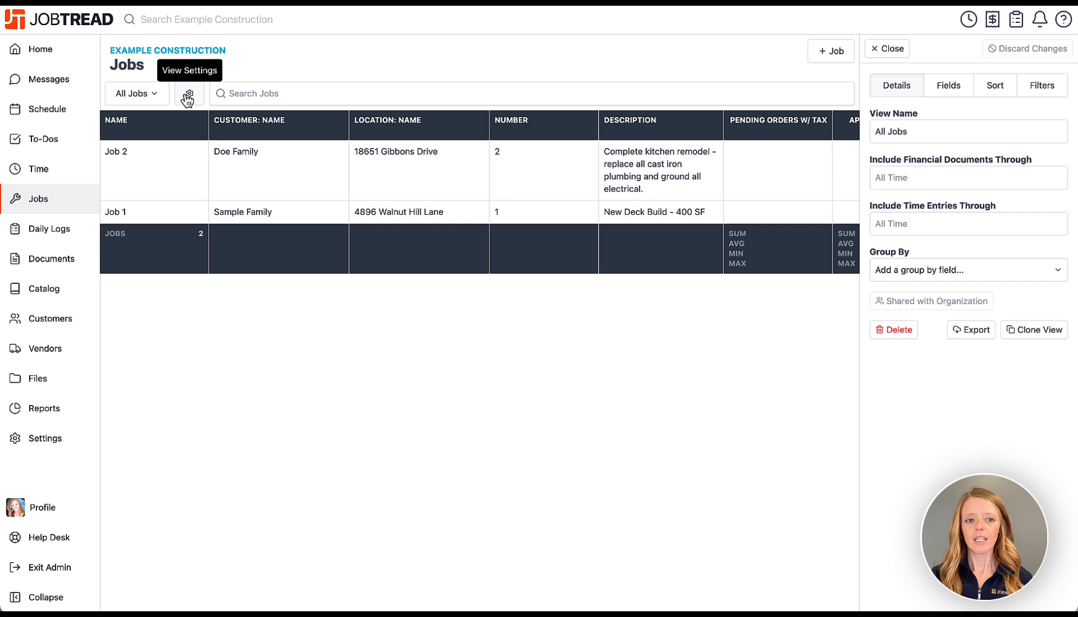
{"action": "left_click", "coordinate": [950, 87]}
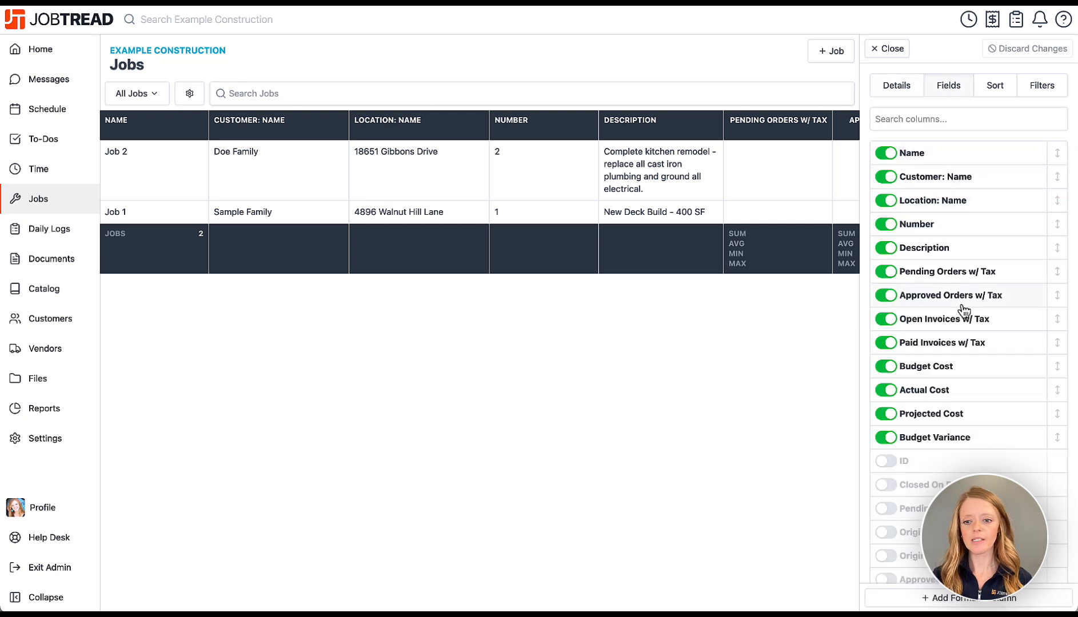
{"action": "left_click", "coordinate": [1005, 85]}
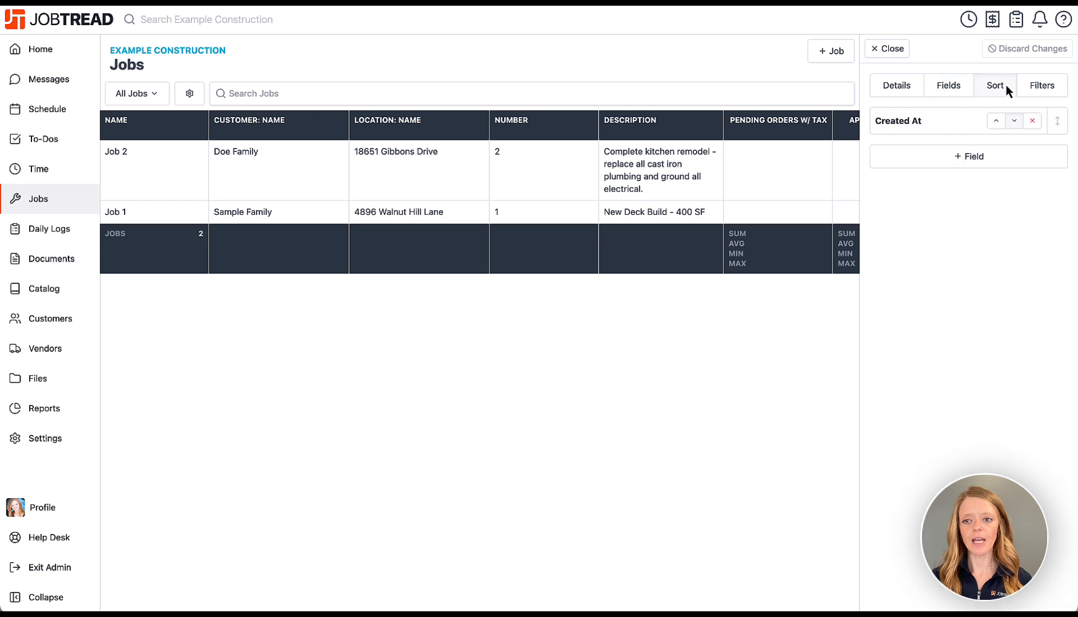
{"action": "left_click", "coordinate": [1036, 90]}
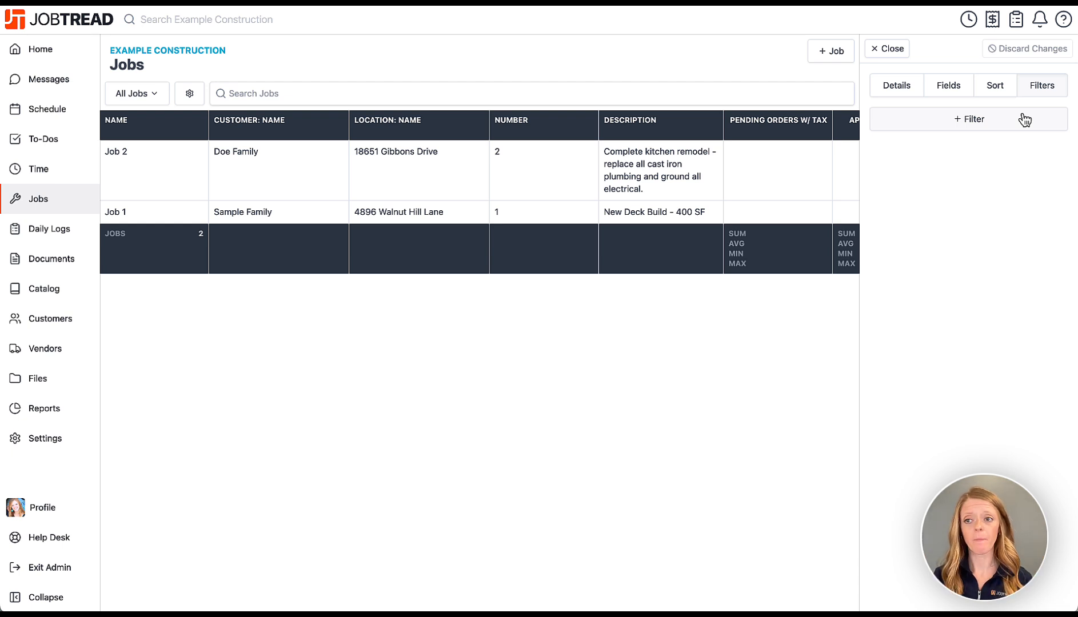
{"action": "left_click", "coordinate": [890, 50]}
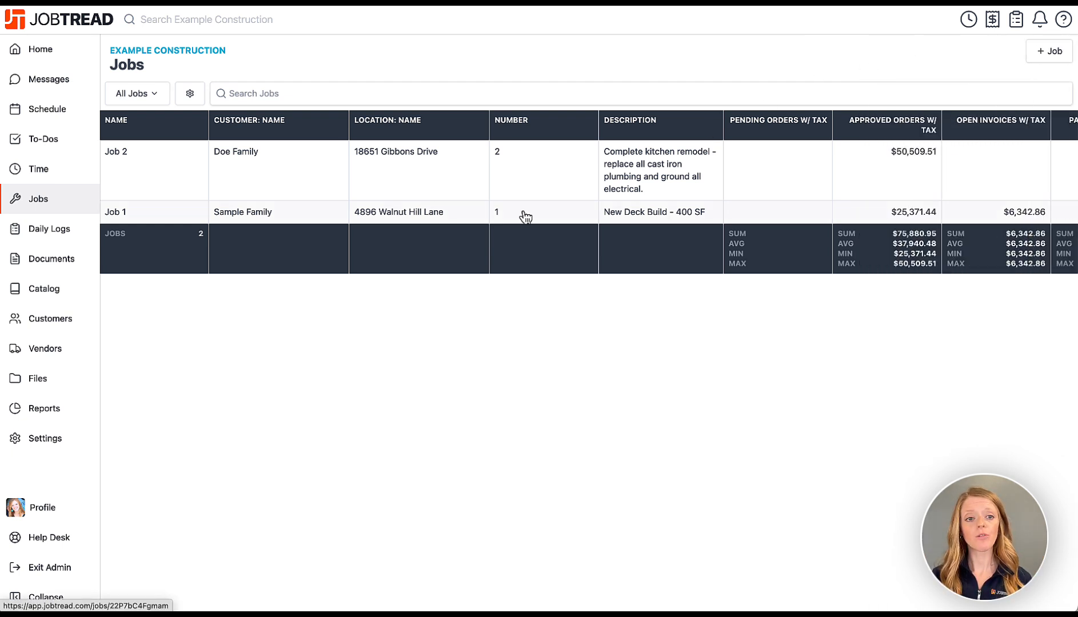
{"action": "left_click", "coordinate": [140, 101]}
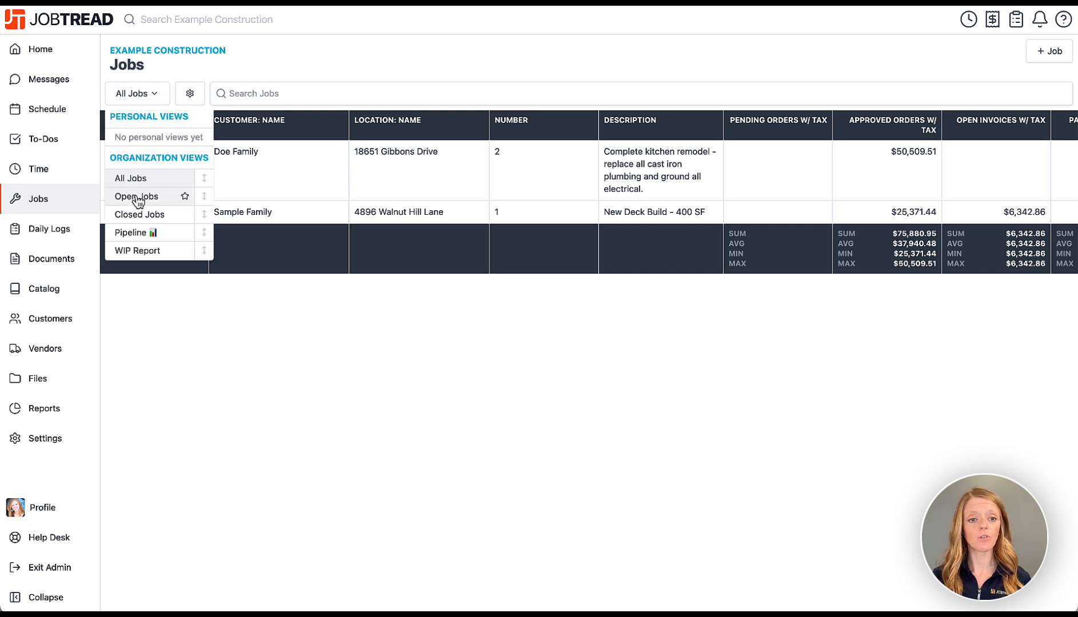
On the Pipeline board, move Job 2 from Estimating to Approved, then return to All Jobs.
{"action": "left_click", "coordinate": [137, 232]}
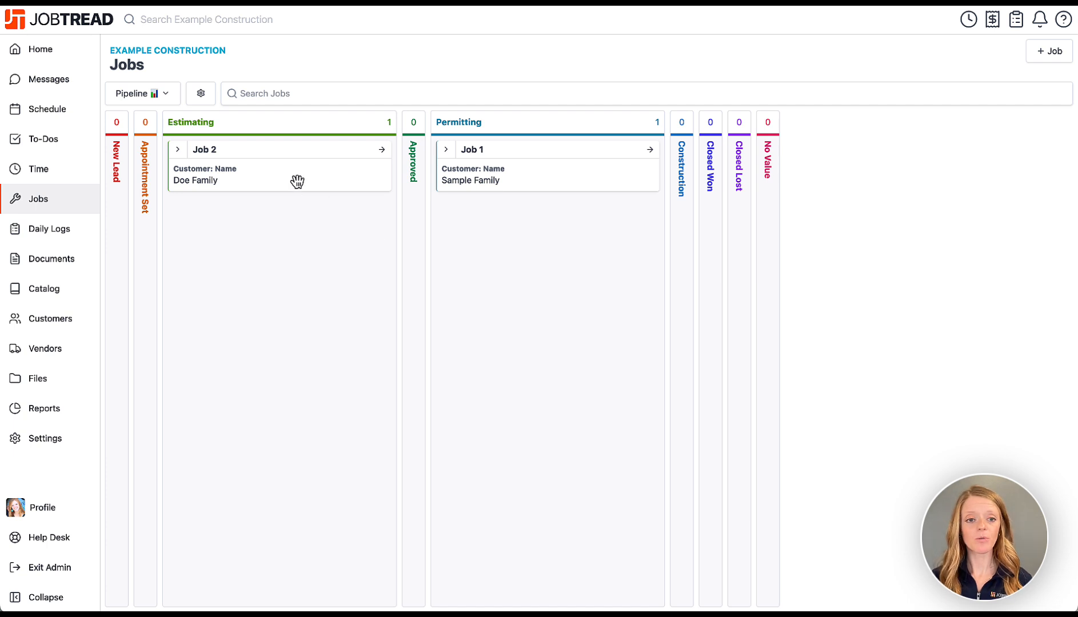
{"action": "left_click_drag", "start_coordinate": [349, 158], "coordinate": [416, 165]}
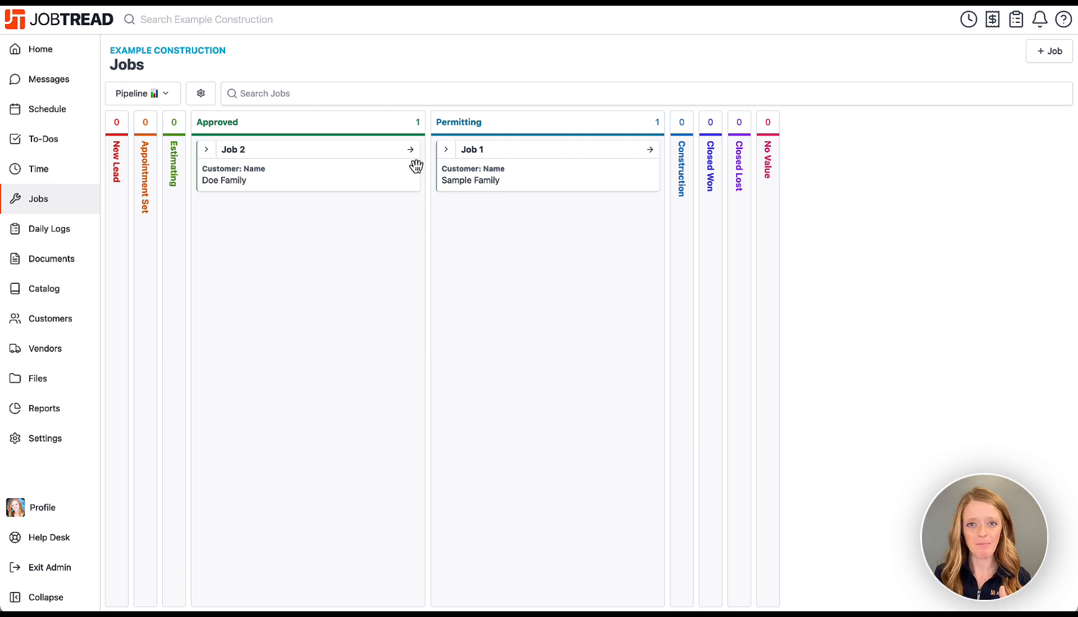
{"action": "left_click", "coordinate": [172, 99]}
{"action": "left_click", "coordinate": [166, 185]}
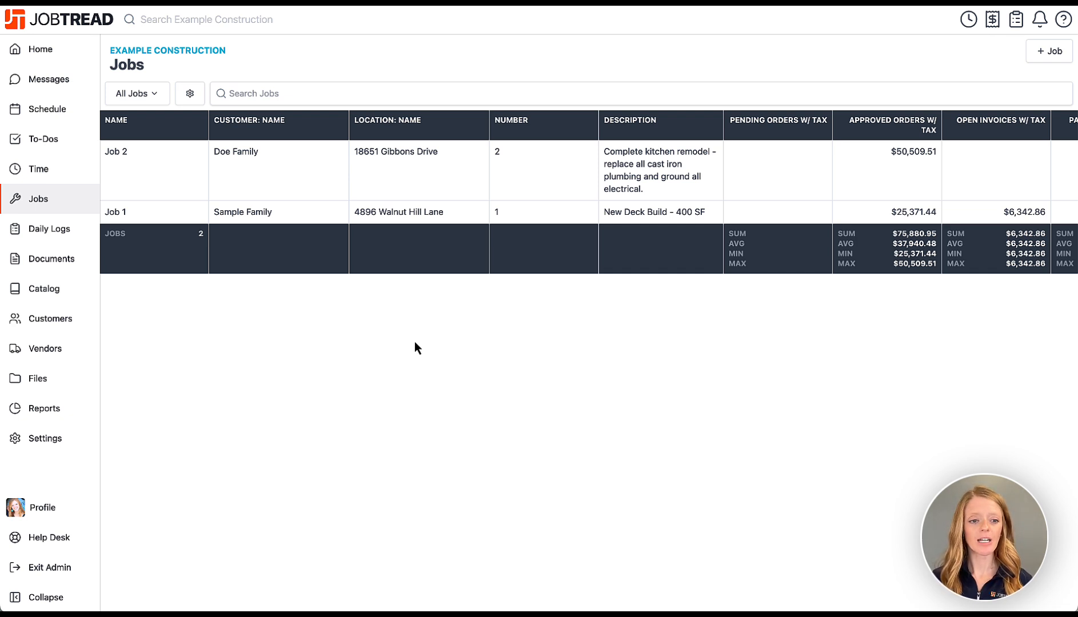
Add the suggested Job Type custom field for jobs and review its options.
{"action": "left_click", "coordinate": [65, 445]}
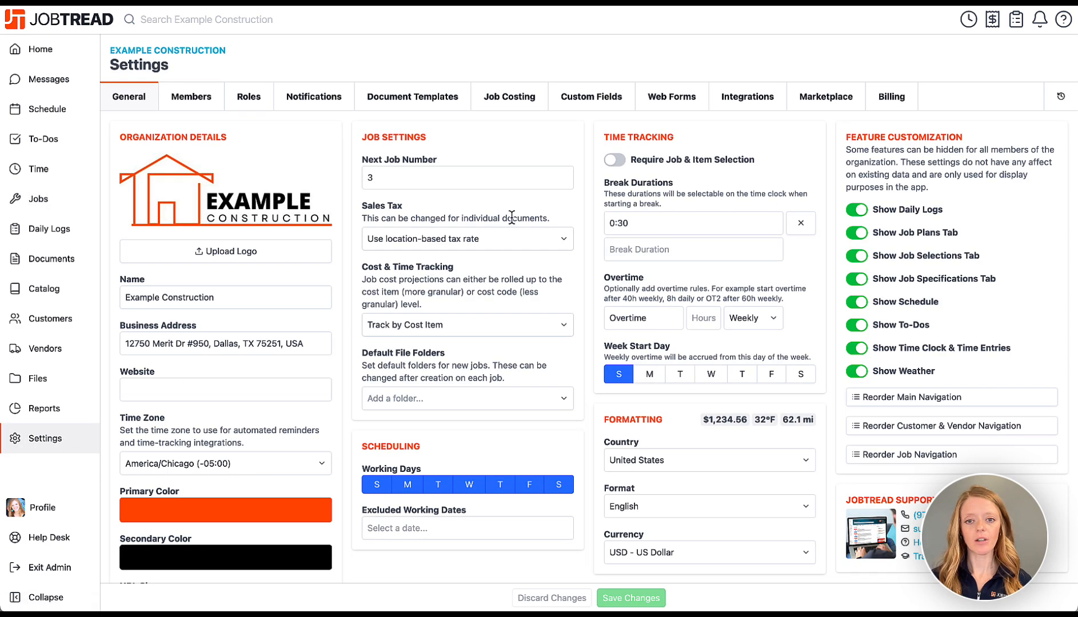
{"action": "left_click", "coordinate": [600, 106]}
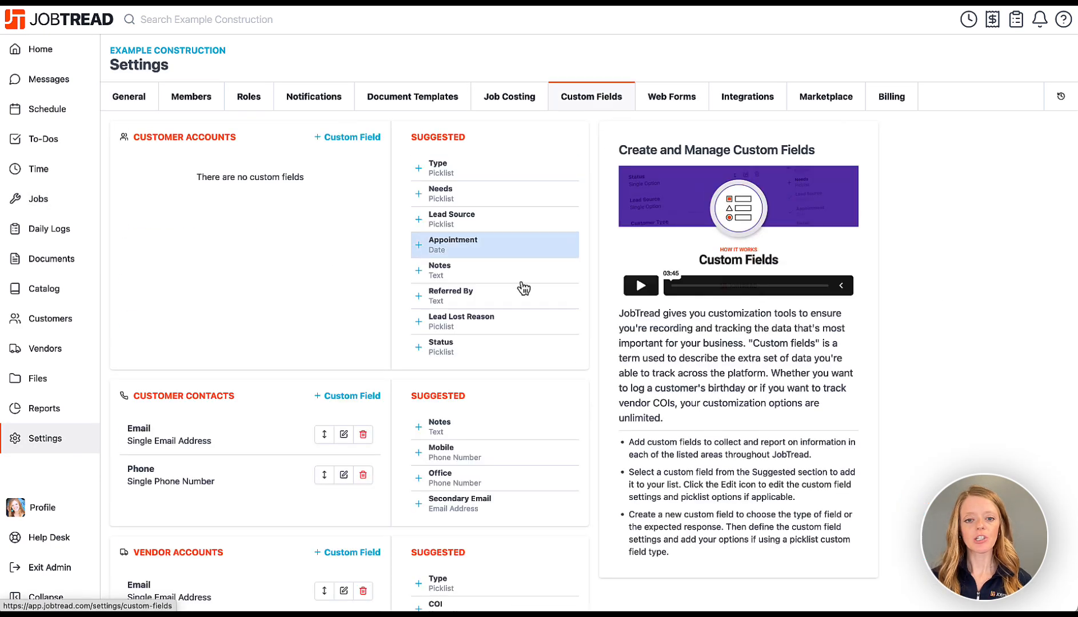
{"action": "scroll", "coordinate": [414, 377], "scroll_direction": "down", "scroll_amount": 4}
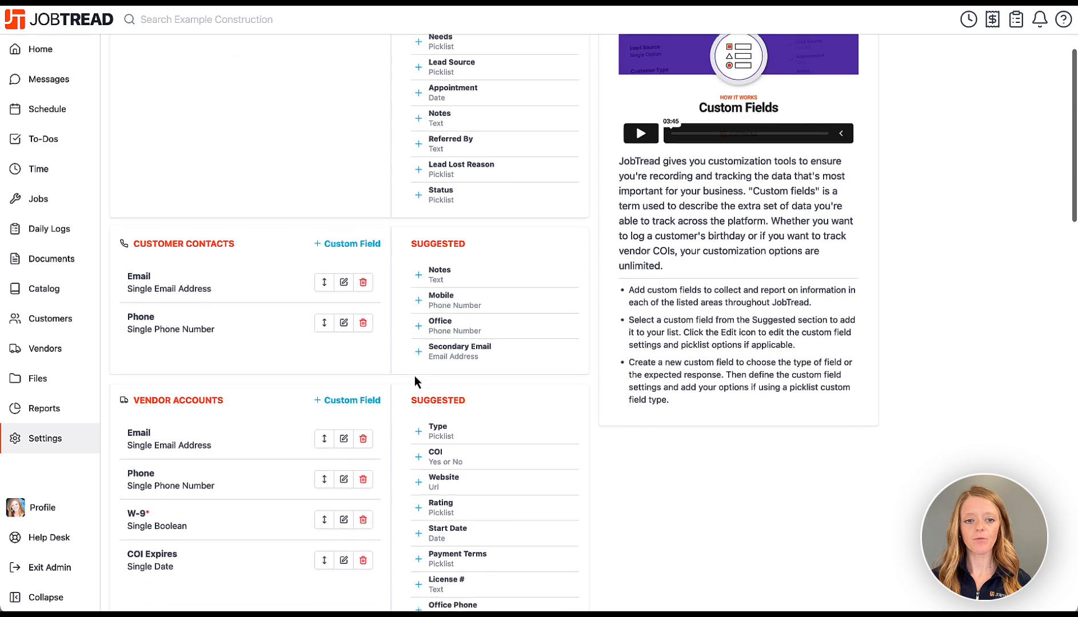
{"action": "scroll", "coordinate": [416, 381], "scroll_direction": "down", "scroll_amount": 7}
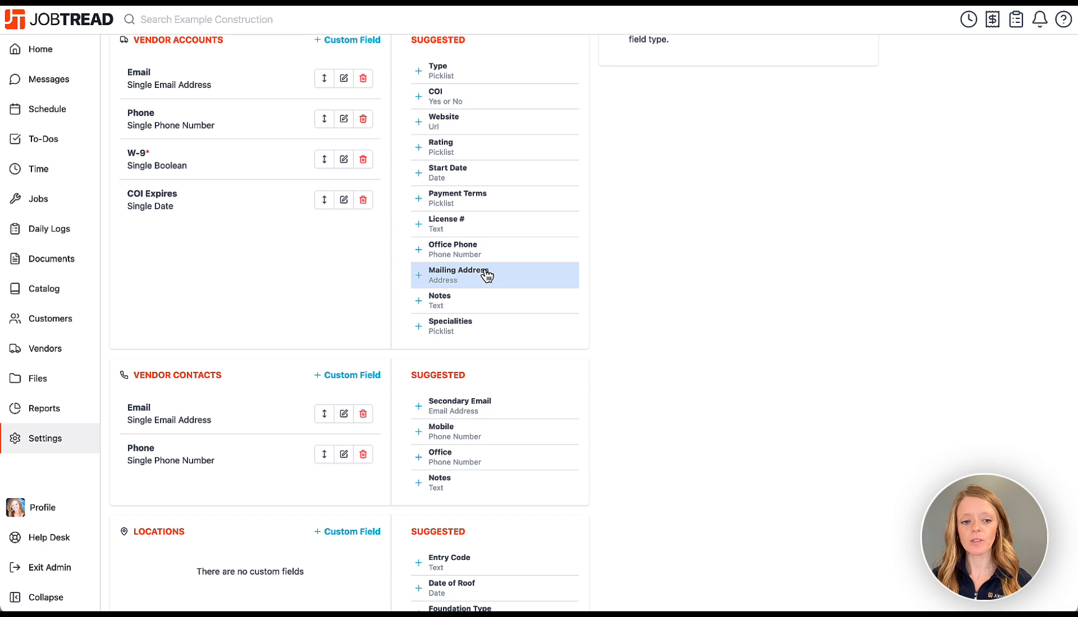
{"action": "scroll", "coordinate": [488, 277], "scroll_direction": "down", "scroll_amount": 3}
{"action": "scroll", "coordinate": [487, 276], "scroll_direction": "down", "scroll_amount": 10}
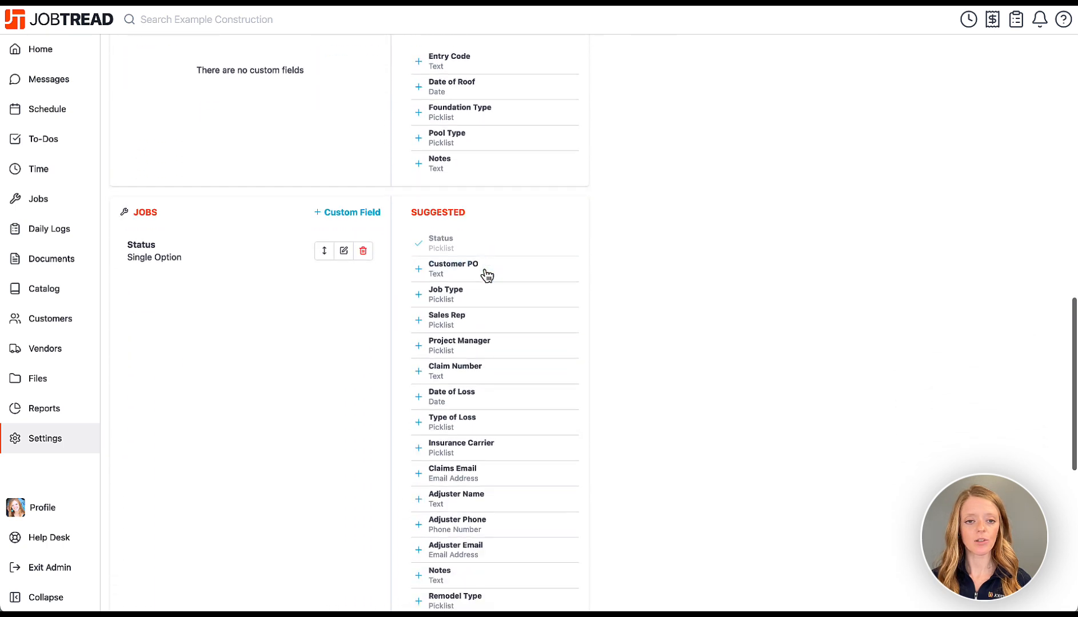
{"action": "scroll", "coordinate": [487, 276], "scroll_direction": "down", "scroll_amount": 1}
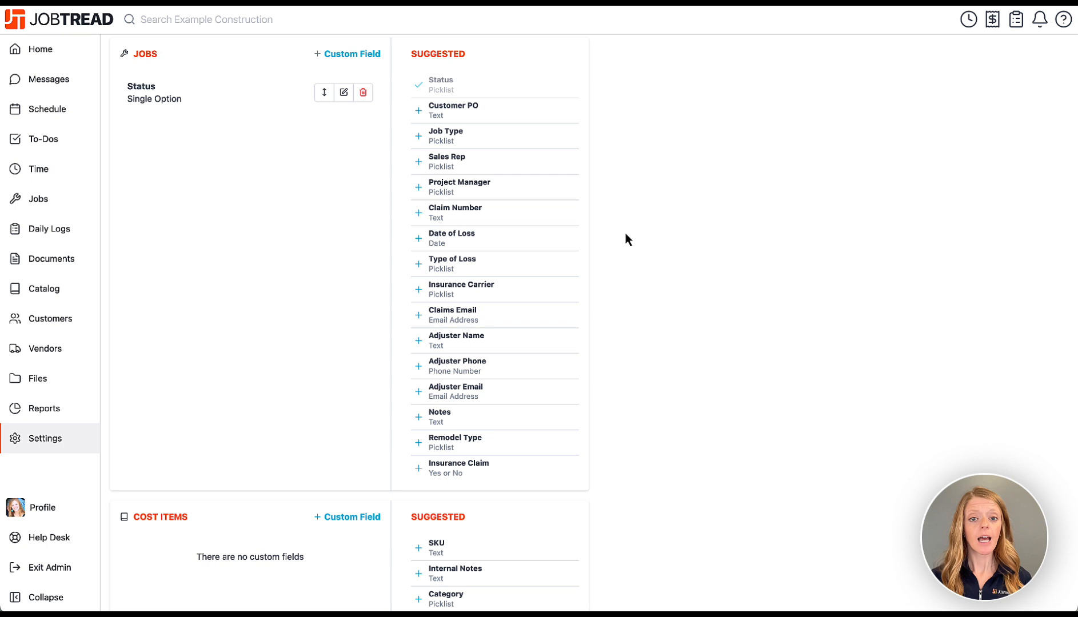
{"action": "left_click", "coordinate": [420, 138]}
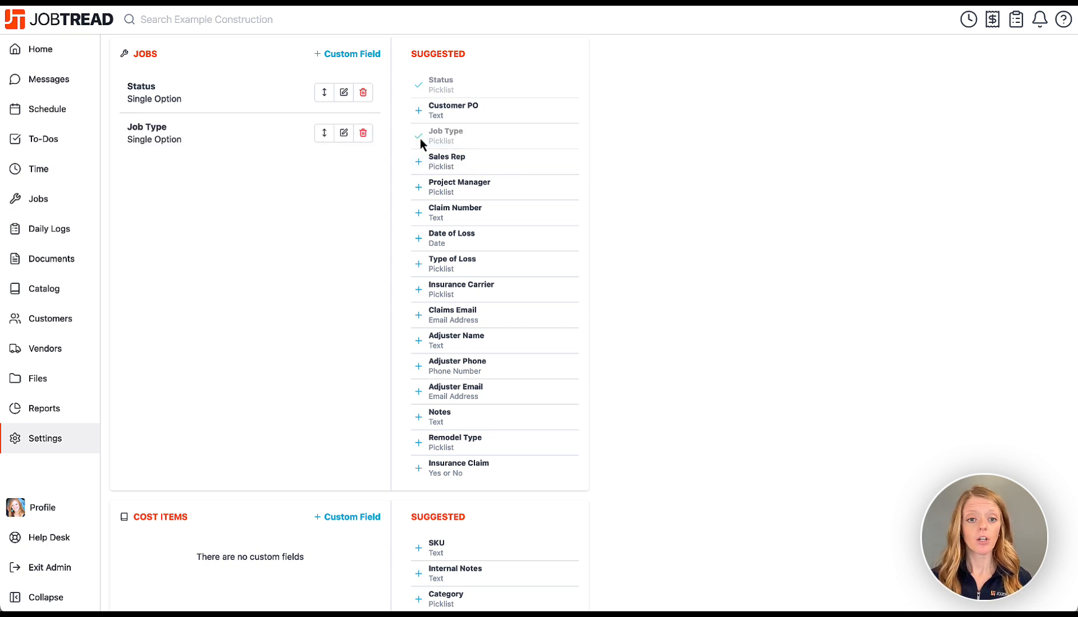
{"action": "left_click", "coordinate": [345, 134]}
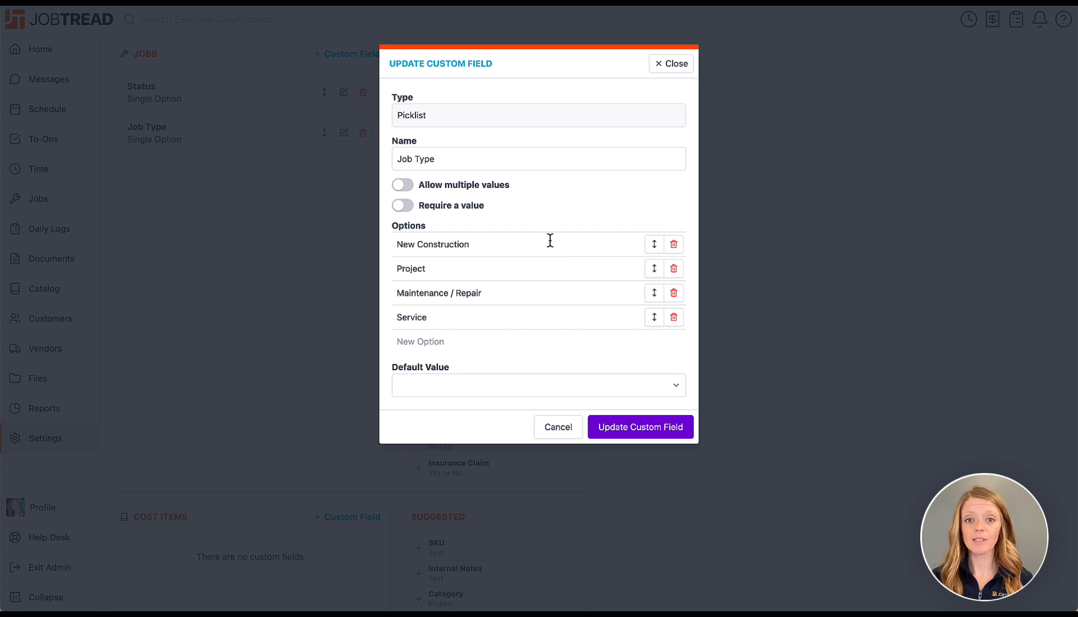
{"action": "left_click", "coordinate": [665, 67]}
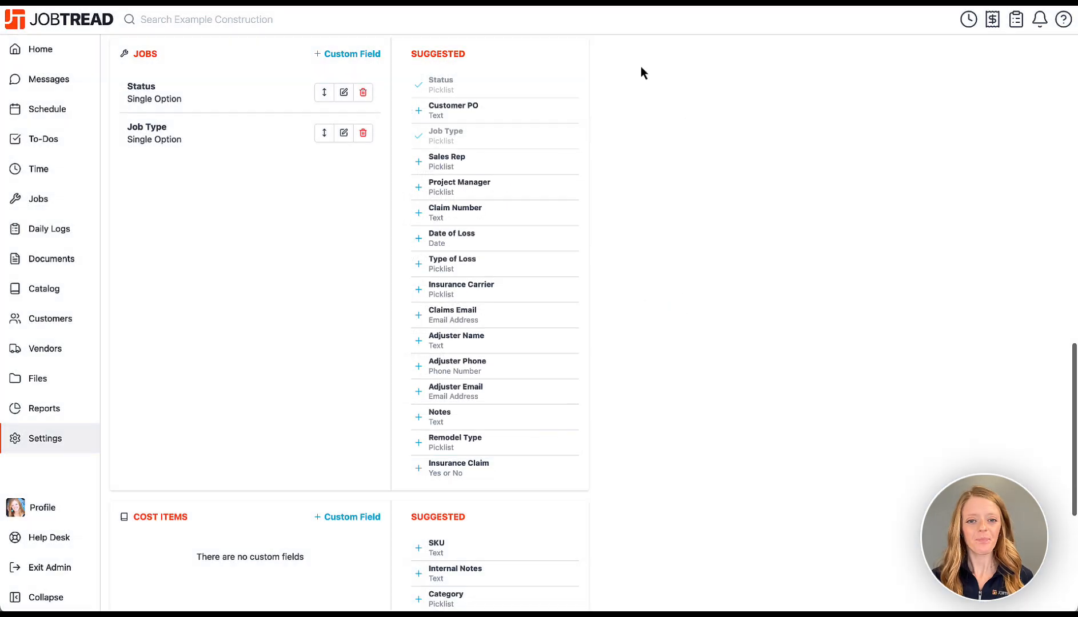
Add the Sales Rep custom field, replacing its first option with a rep's name.
{"action": "left_click", "coordinate": [422, 164]}
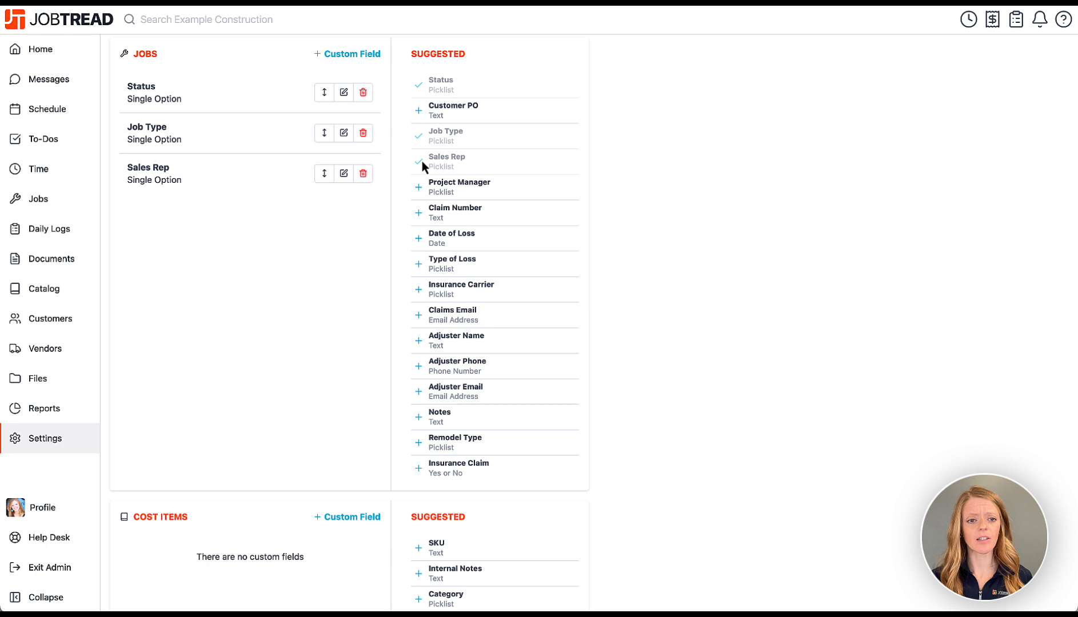
{"action": "left_click", "coordinate": [343, 174]}
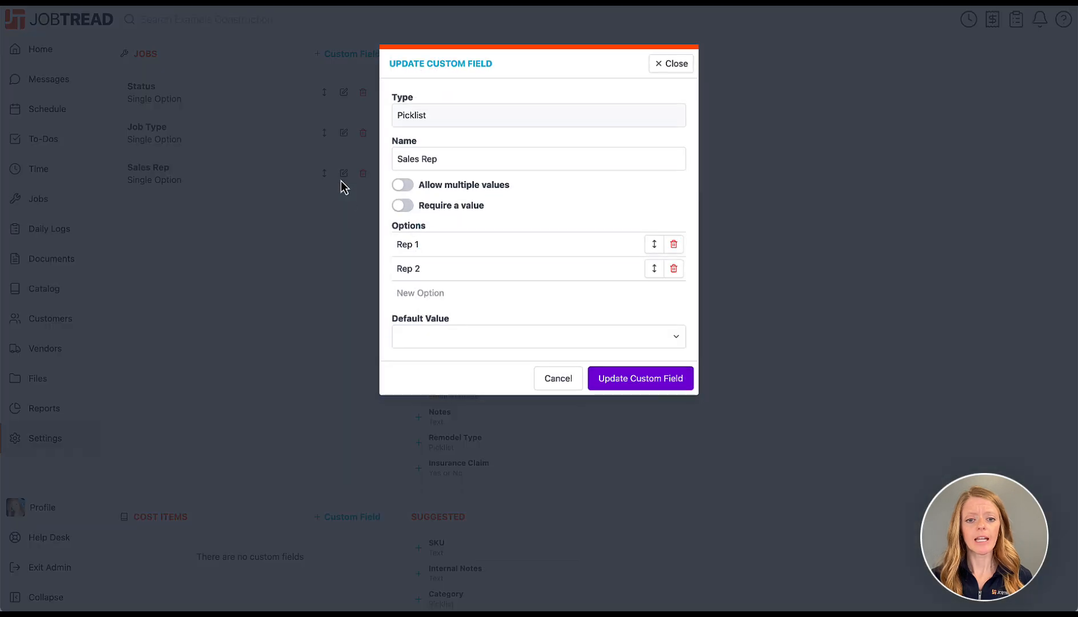
{"action": "triple_click", "coordinate": [425, 251]}
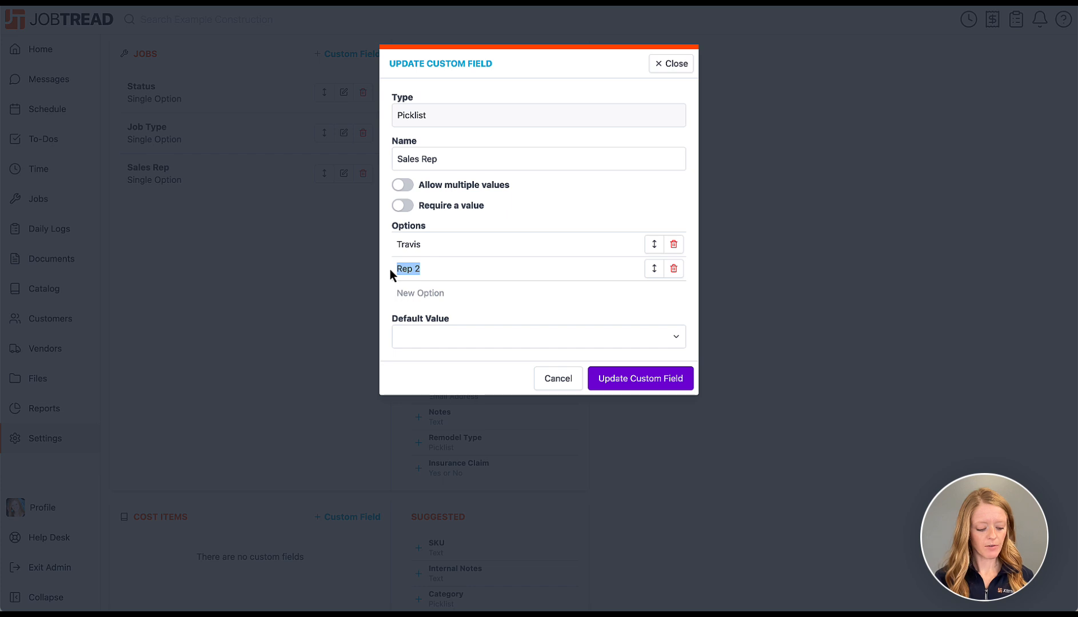
{"action": "left_click", "coordinate": [649, 384]}
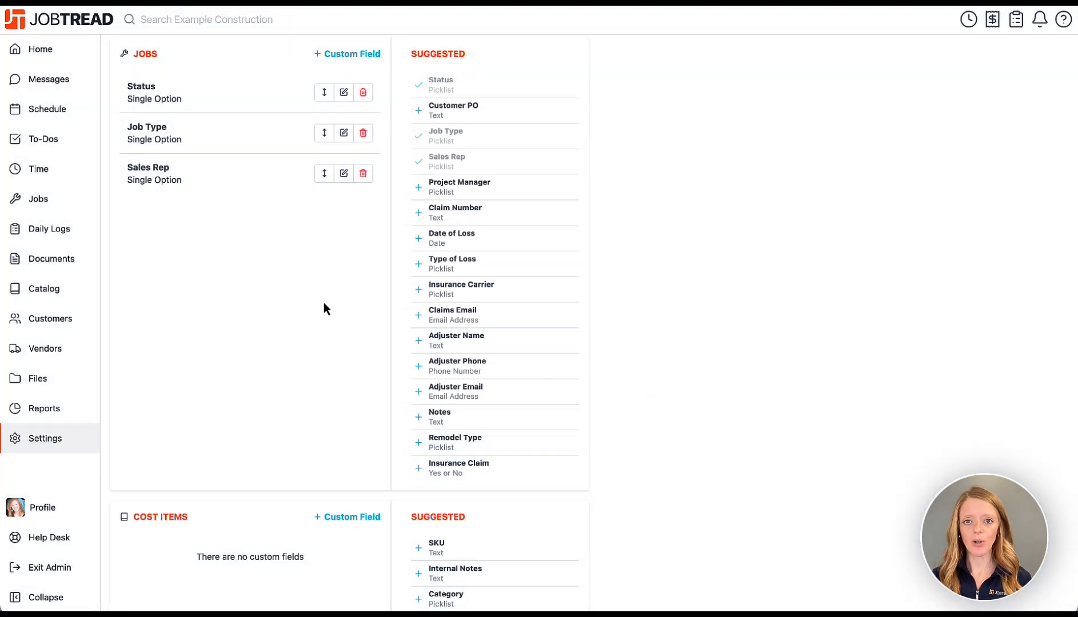
{"action": "scroll", "coordinate": [268, 247], "scroll_direction": "up", "scroll_amount": 8}
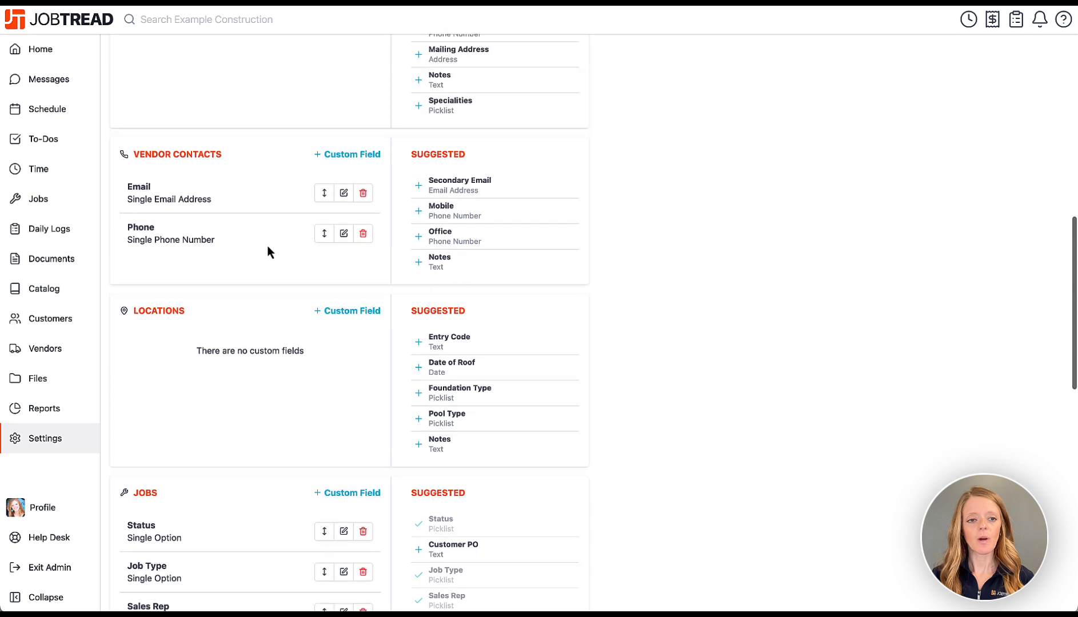
{"action": "scroll", "coordinate": [268, 245], "scroll_direction": "up", "scroll_amount": 10}
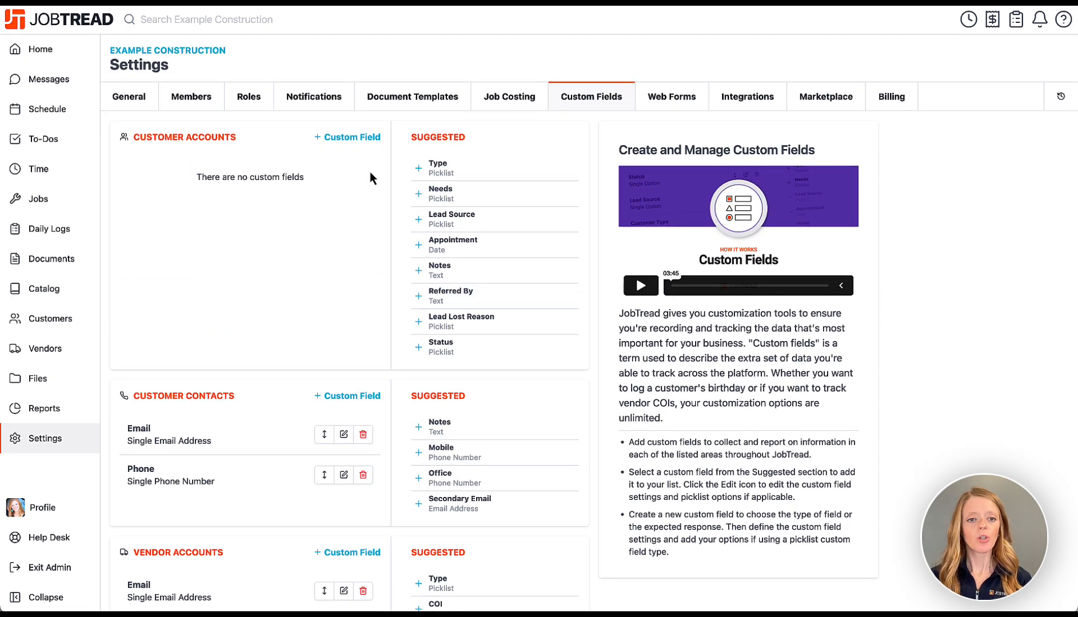
{"action": "left_click", "coordinate": [63, 207]}
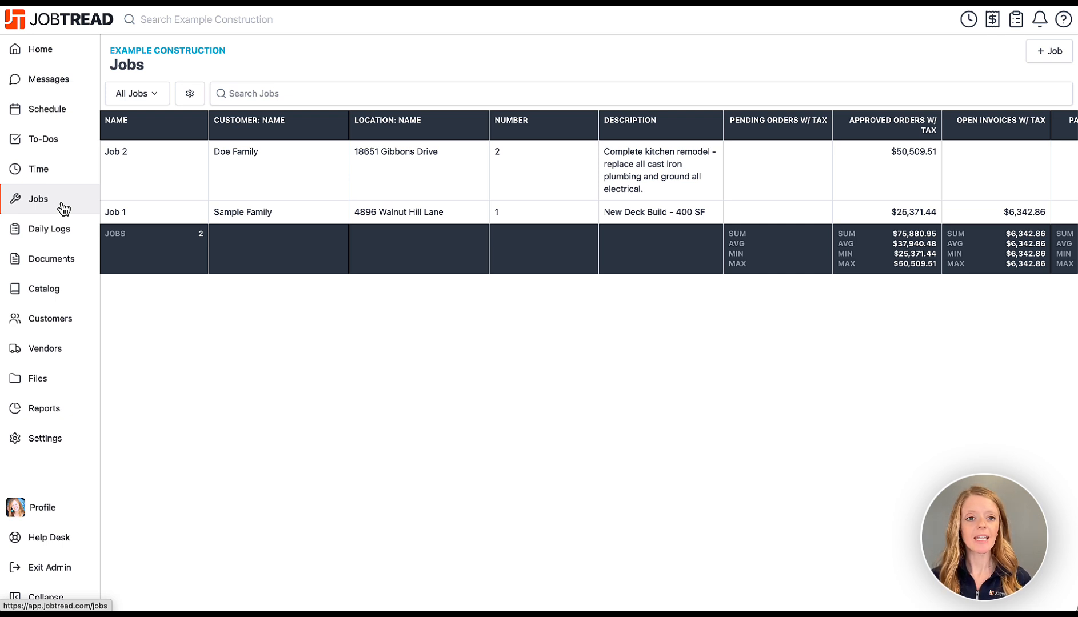
Turn on the Job Type and Sales Rep columns in the jobs view and apply.
{"action": "scroll", "coordinate": [195, 189], "scroll_direction": "right", "scroll_amount": 10}
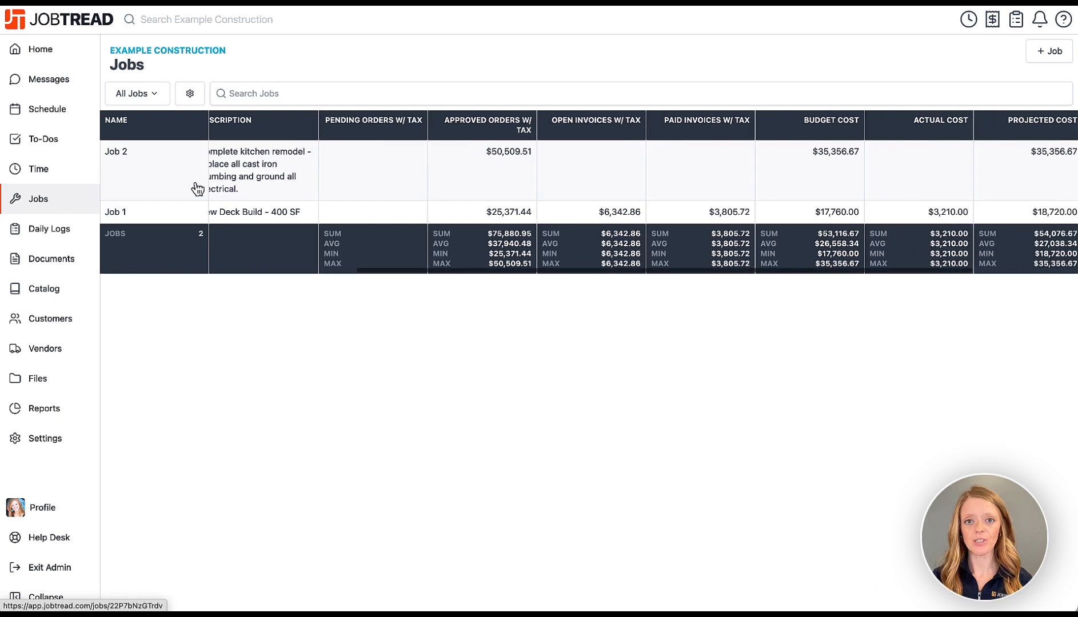
{"action": "scroll", "coordinate": [197, 189], "scroll_direction": "left", "scroll_amount": 10}
{"action": "left_click", "coordinate": [190, 93]}
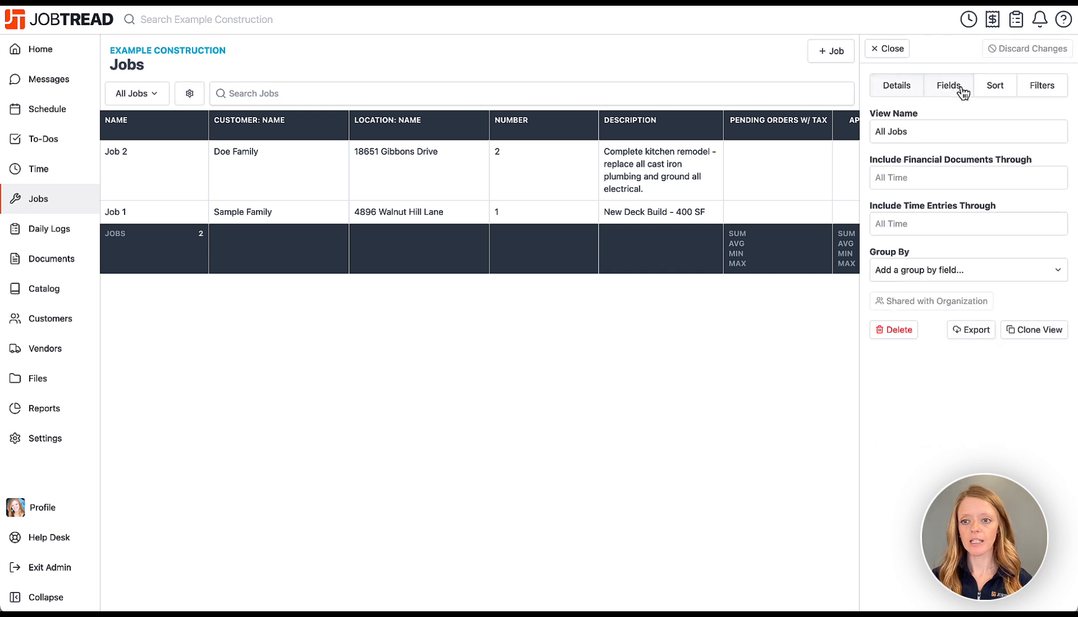
{"action": "left_click", "coordinate": [963, 92]}
{"action": "scroll", "coordinate": [956, 423], "scroll_direction": "down", "scroll_amount": 10}
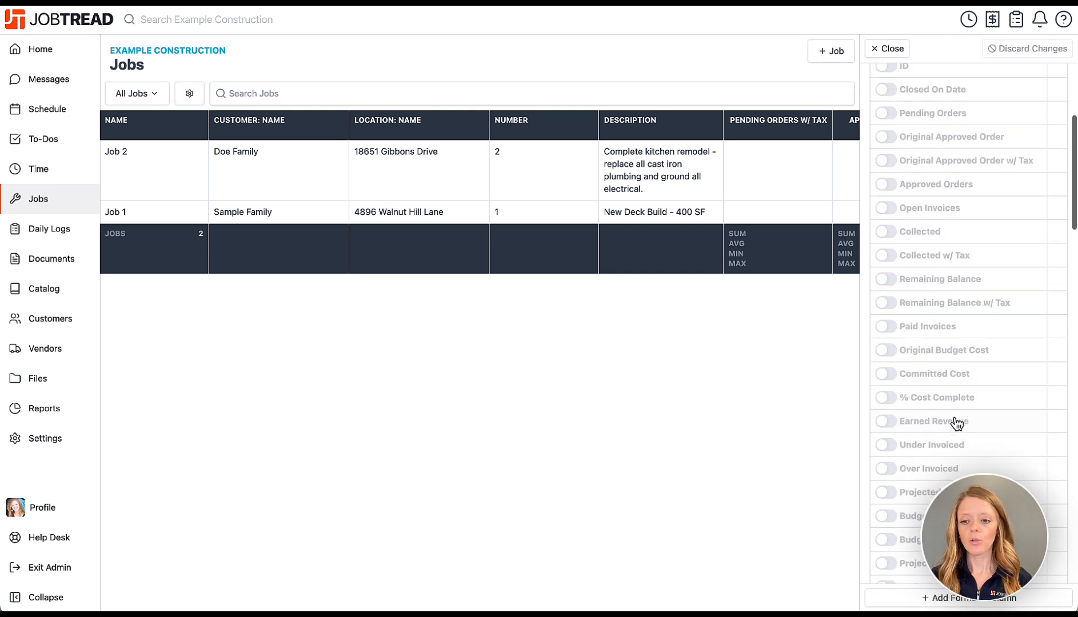
{"action": "scroll", "coordinate": [956, 424], "scroll_direction": "down", "scroll_amount": 8}
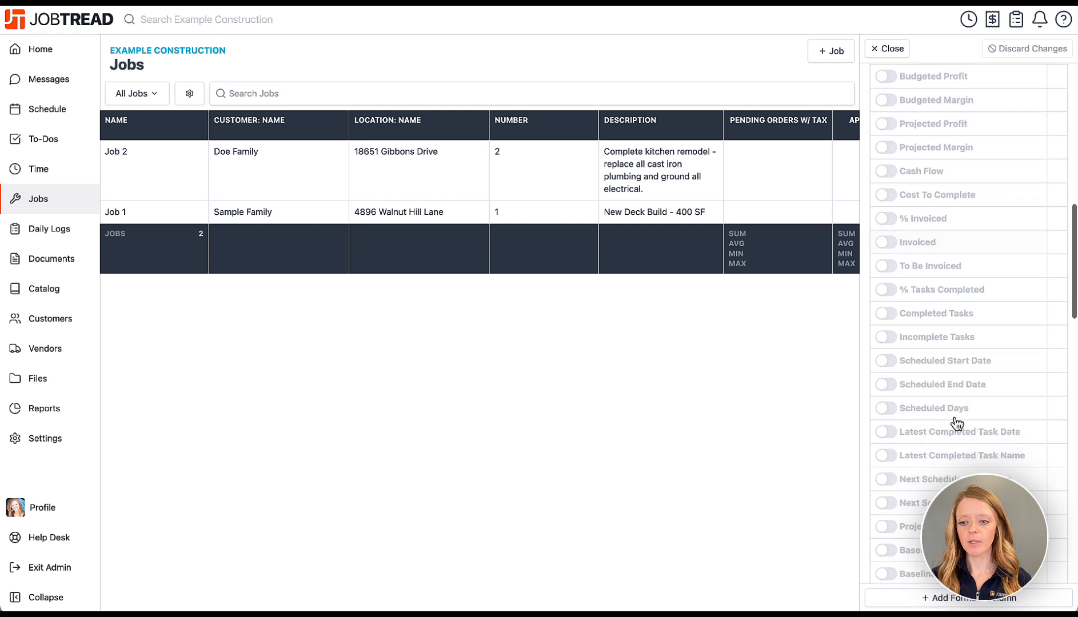
{"action": "scroll", "coordinate": [956, 423], "scroll_direction": "down", "scroll_amount": 8}
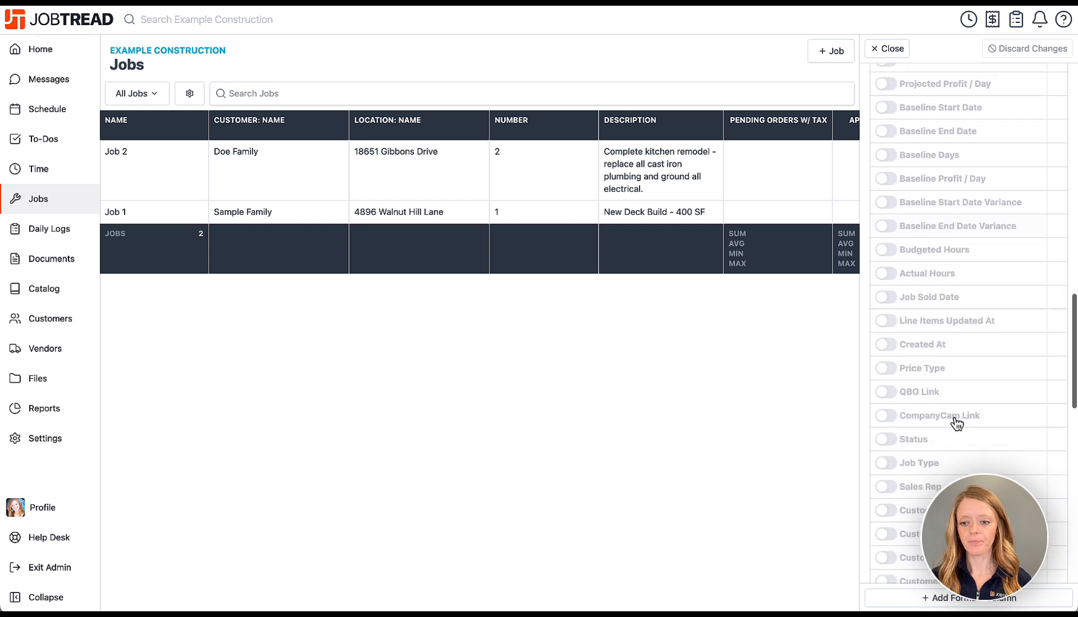
{"action": "scroll", "coordinate": [956, 423], "scroll_direction": "down", "scroll_amount": 5}
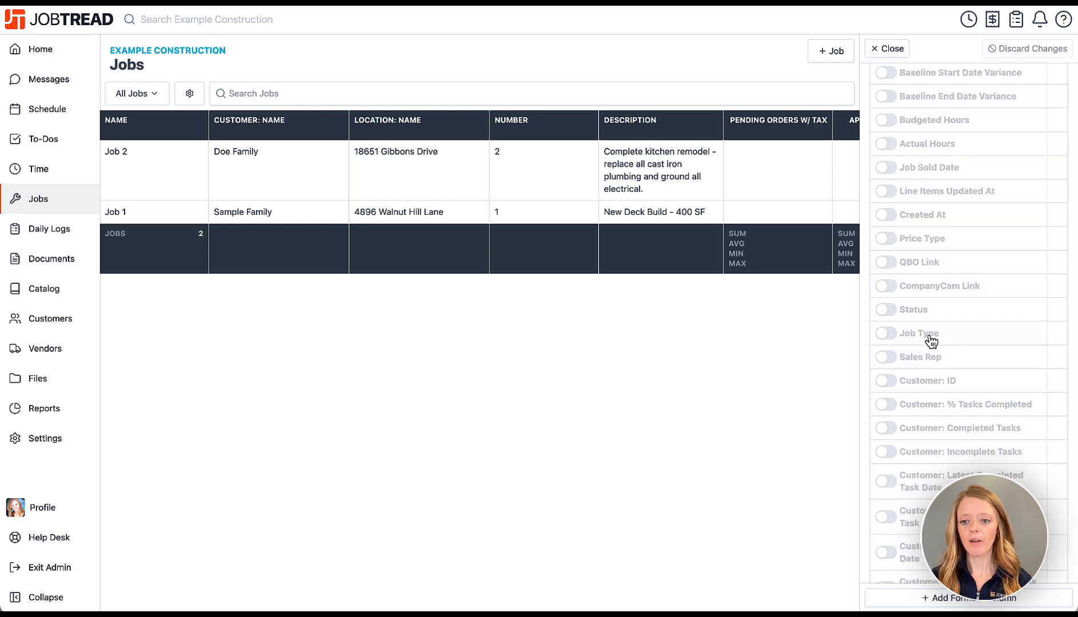
{"action": "left_click", "coordinate": [892, 337]}
{"action": "scroll", "coordinate": [958, 392], "scroll_direction": "down", "scroll_amount": 10}
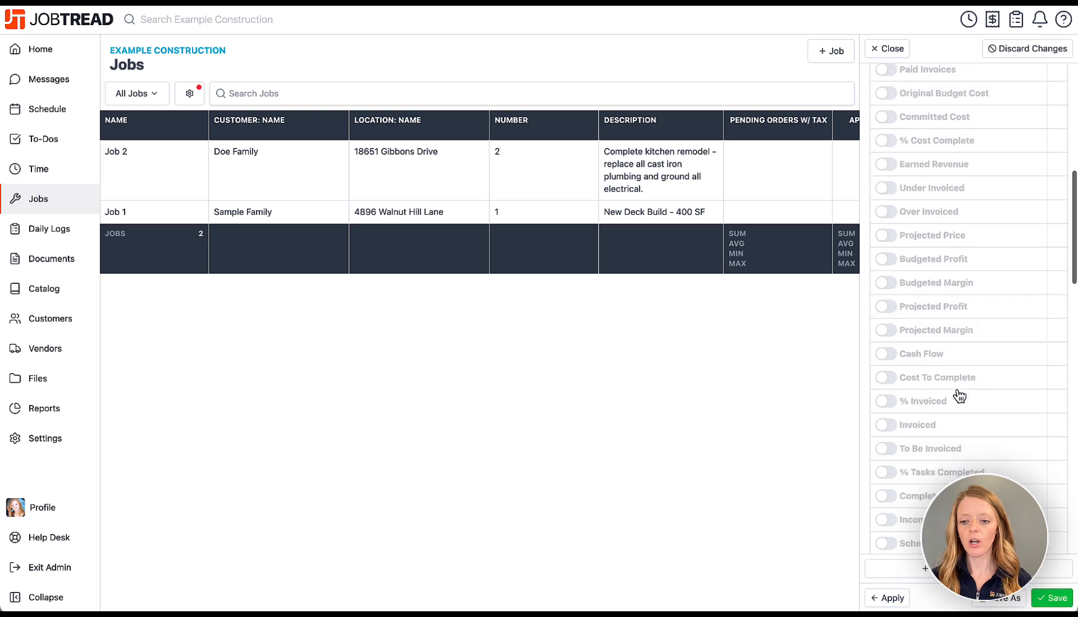
{"action": "scroll", "coordinate": [959, 395], "scroll_direction": "down", "scroll_amount": 8}
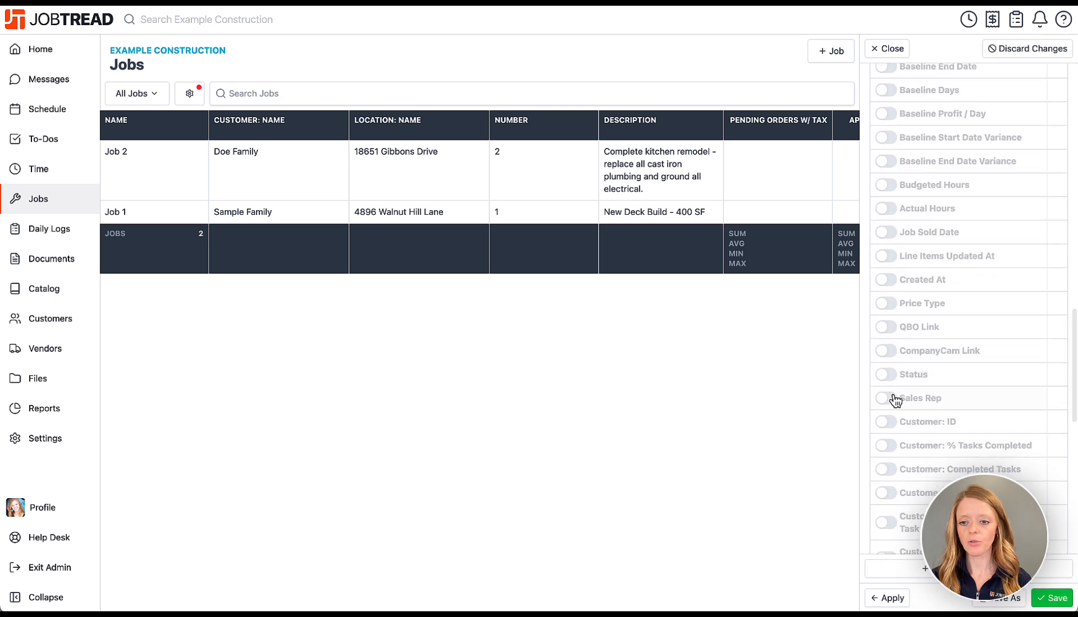
{"action": "left_click", "coordinate": [895, 400]}
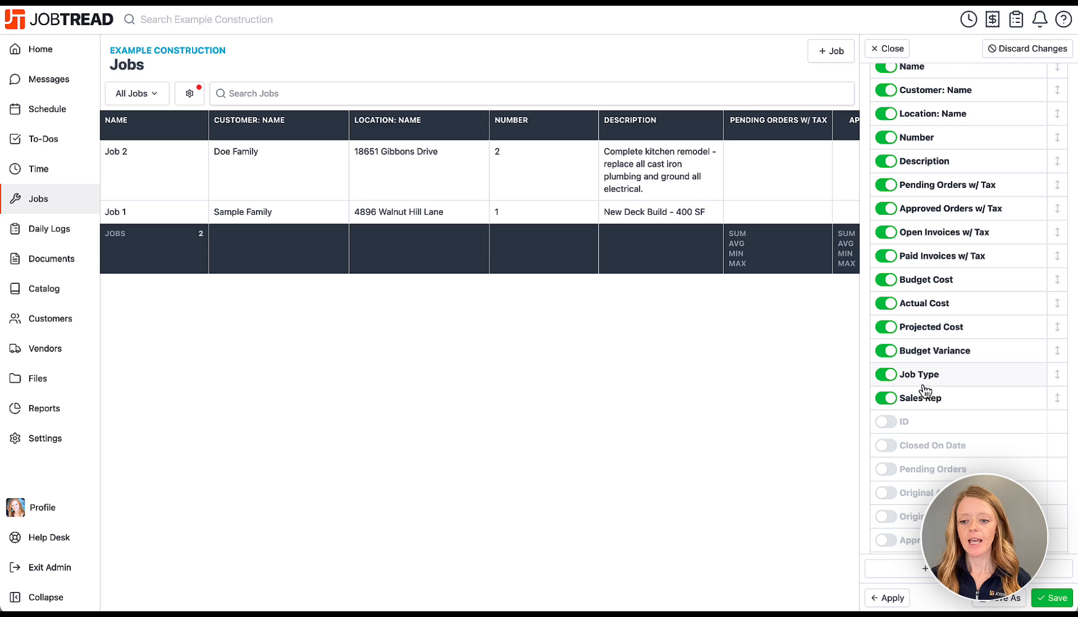
{"action": "left_click", "coordinate": [890, 598]}
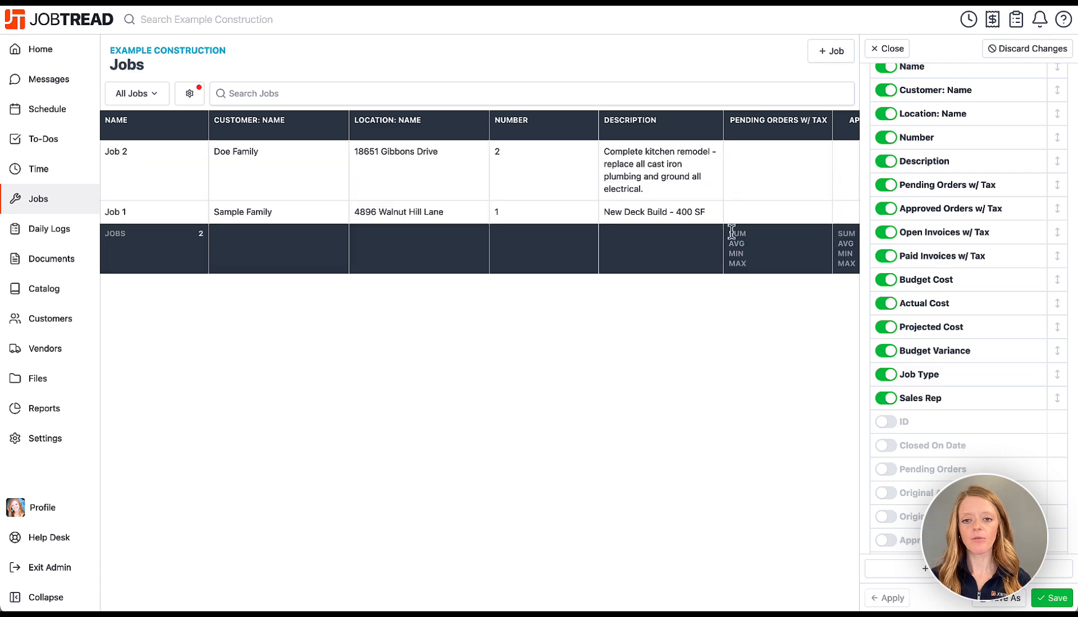
{"action": "scroll", "coordinate": [732, 234], "scroll_direction": "right", "scroll_amount": 15}
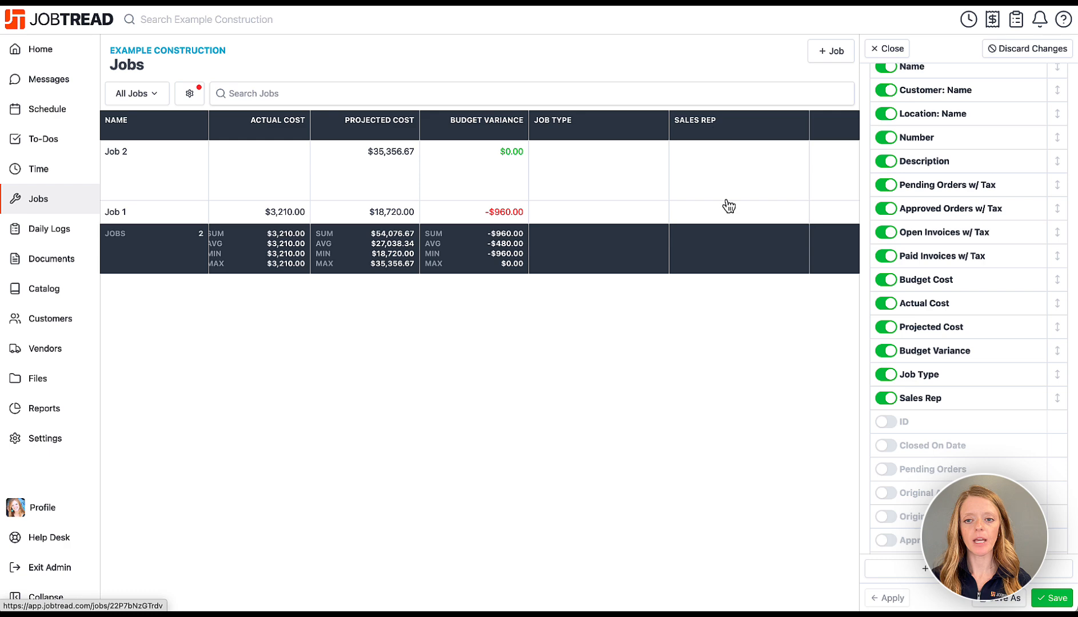
{"action": "scroll", "coordinate": [724, 226], "scroll_direction": "left", "scroll_amount": 15}
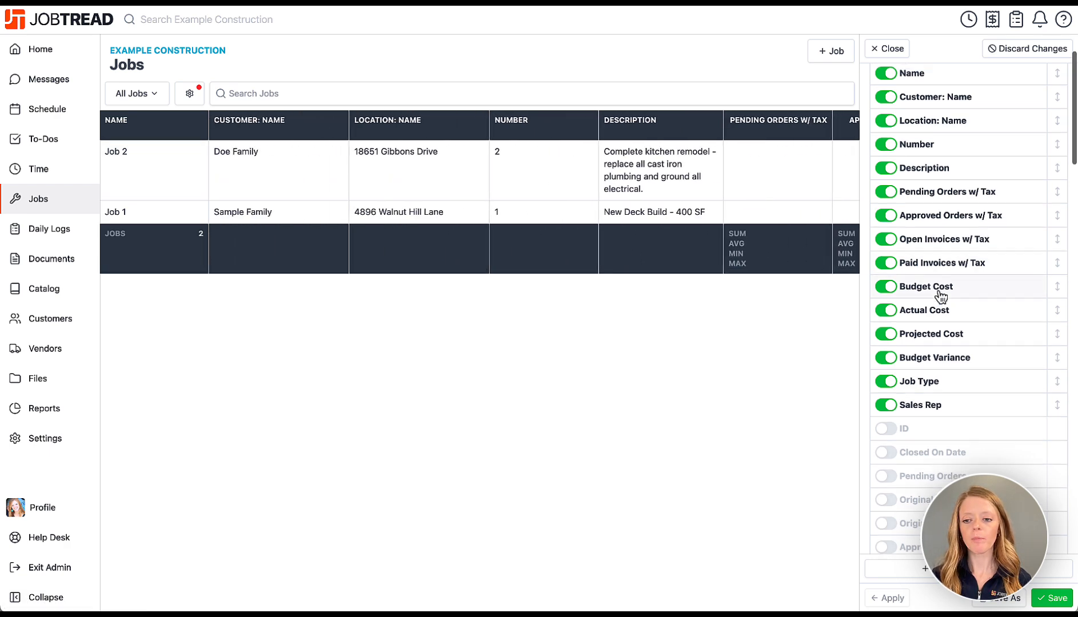
{"action": "scroll", "coordinate": [940, 294], "scroll_direction": "up", "scroll_amount": 2}
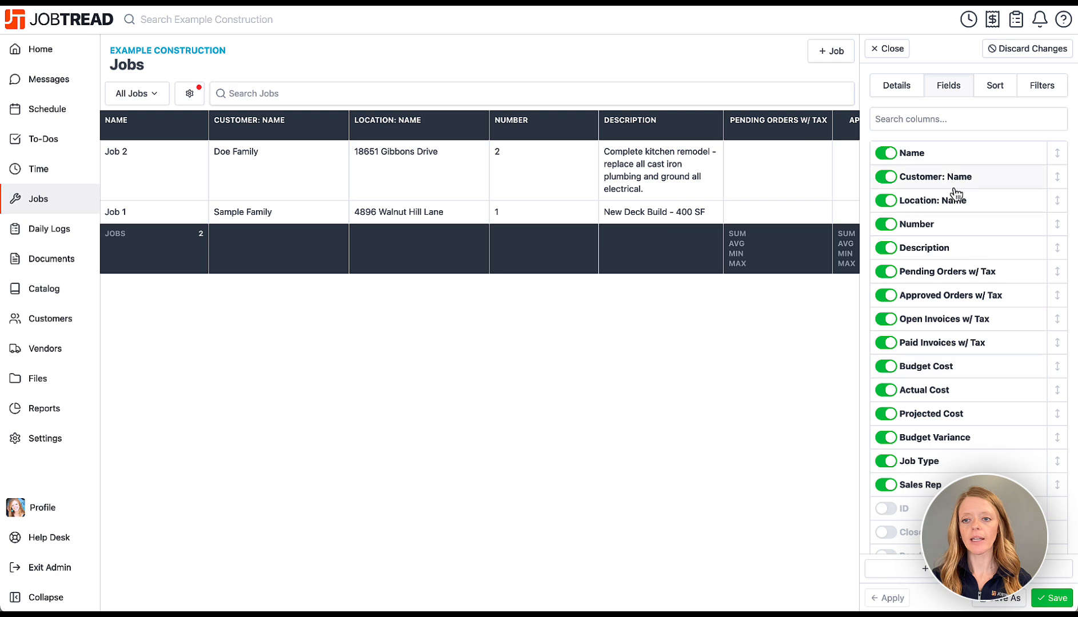
Group the jobs table by Sales Rep.
{"action": "left_click", "coordinate": [897, 87]}
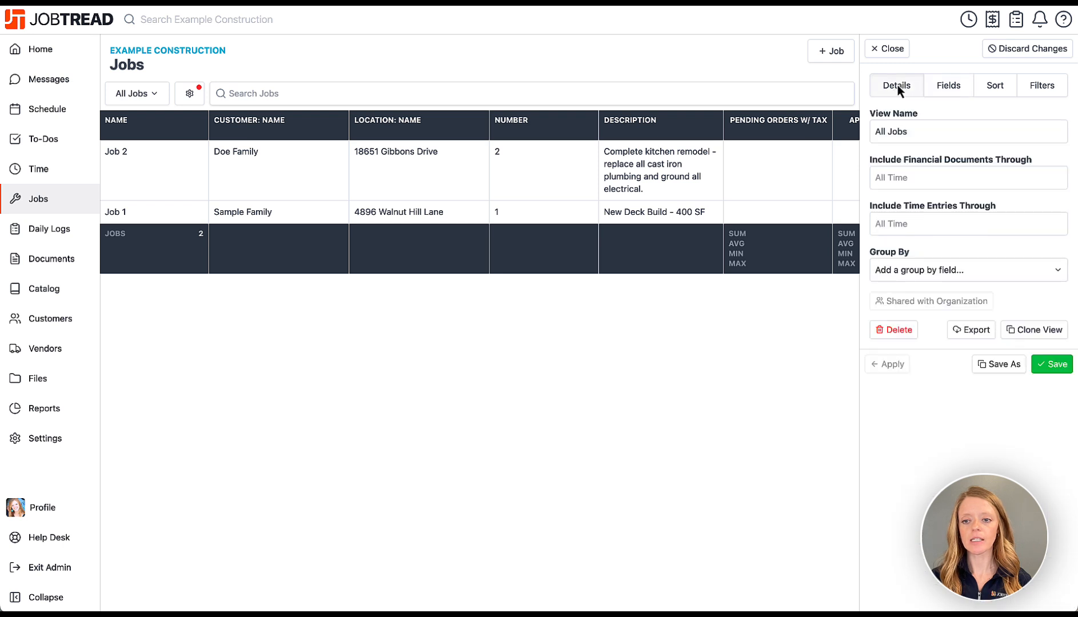
{"action": "left_click", "coordinate": [907, 273]}
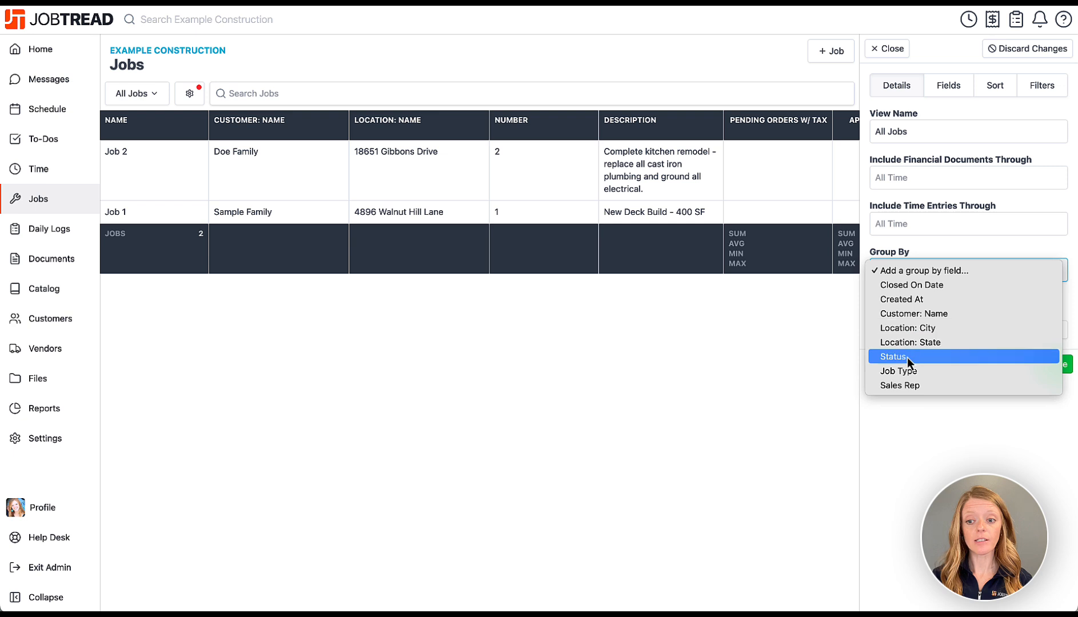
{"action": "left_click", "coordinate": [922, 387]}
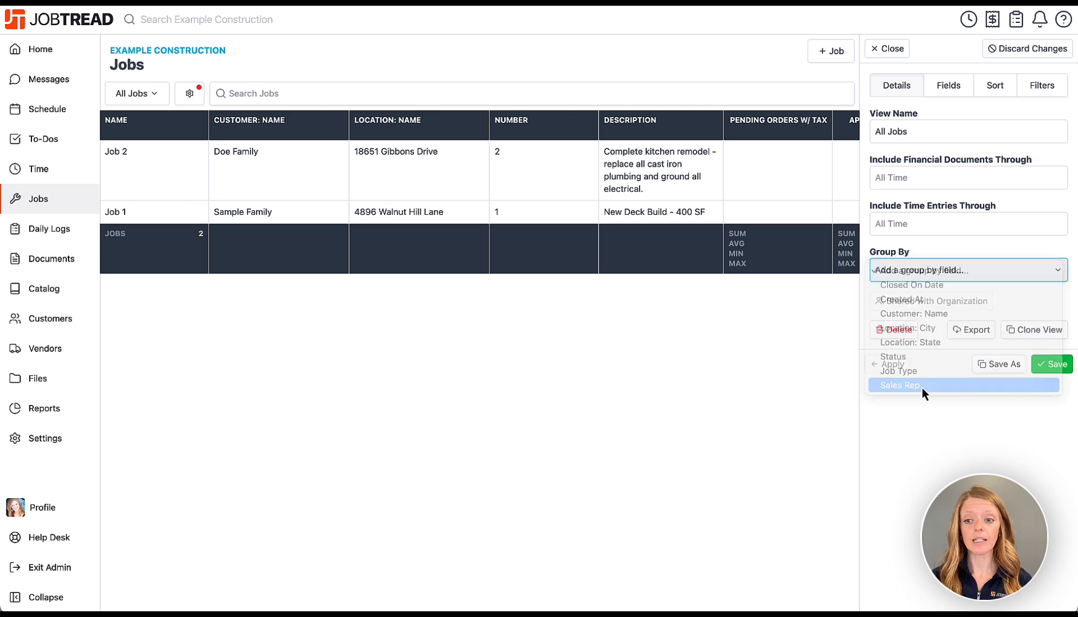
{"action": "left_click", "coordinate": [888, 437]}
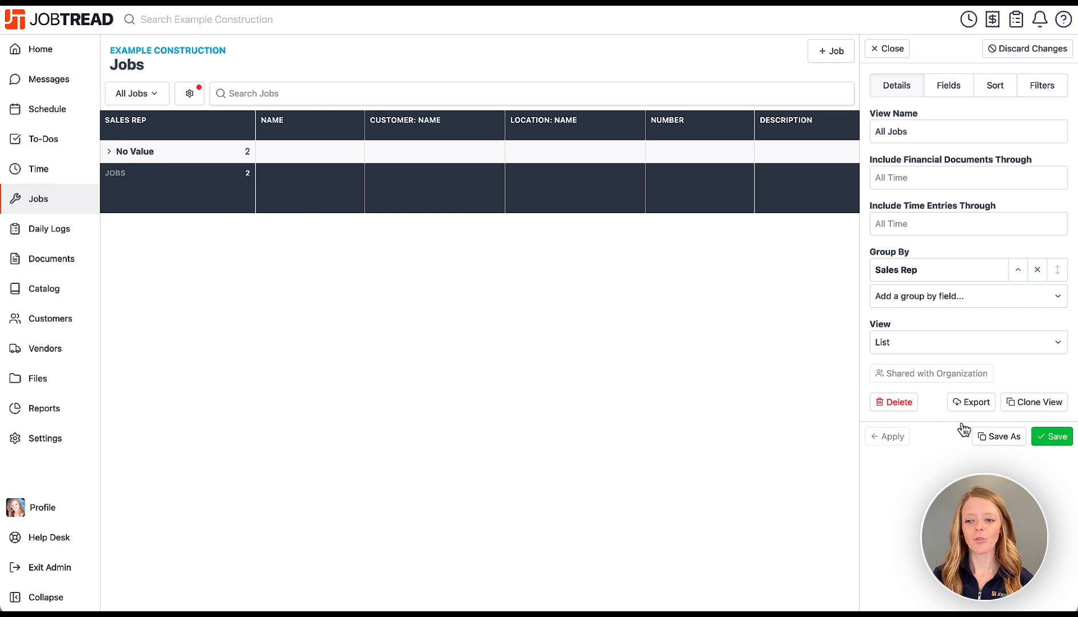
Save the grouped setup as the view 'Jobs by Sales Rep' and expand No Value.
{"action": "left_click", "coordinate": [1022, 440]}
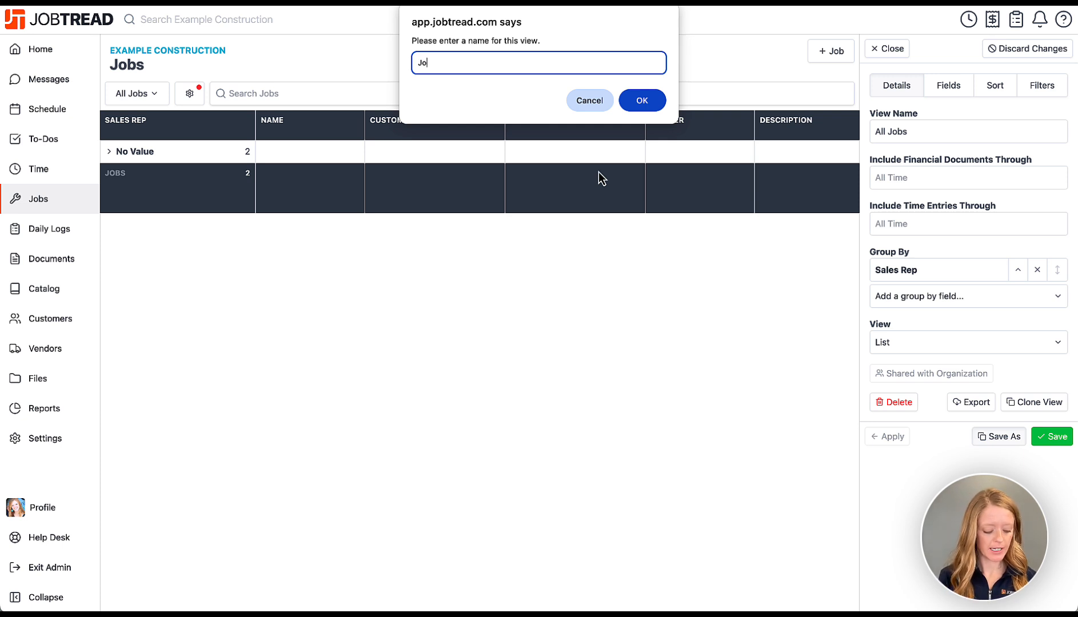
{"action": "type", "text": "Jobs by Sales R"}
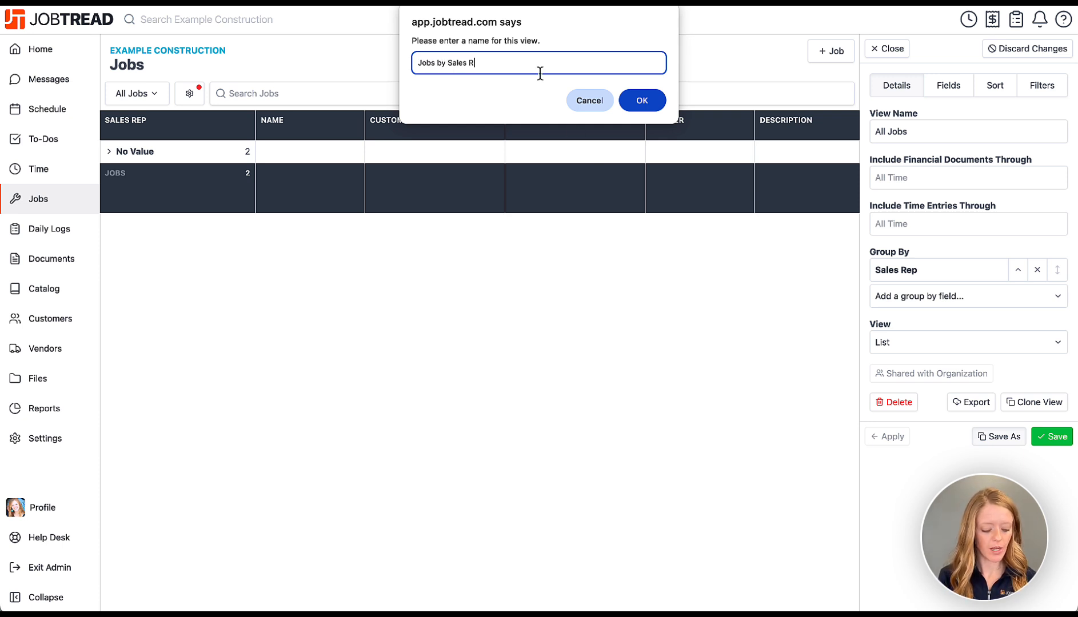
{"action": "type", "text": "ep"}
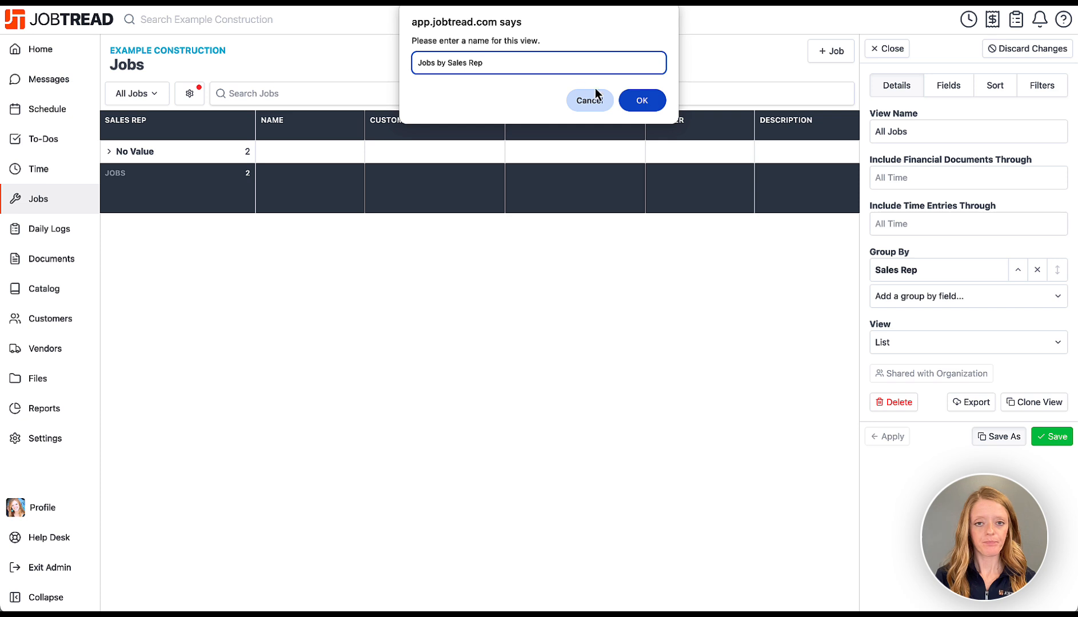
{"action": "left_click", "coordinate": [643, 100]}
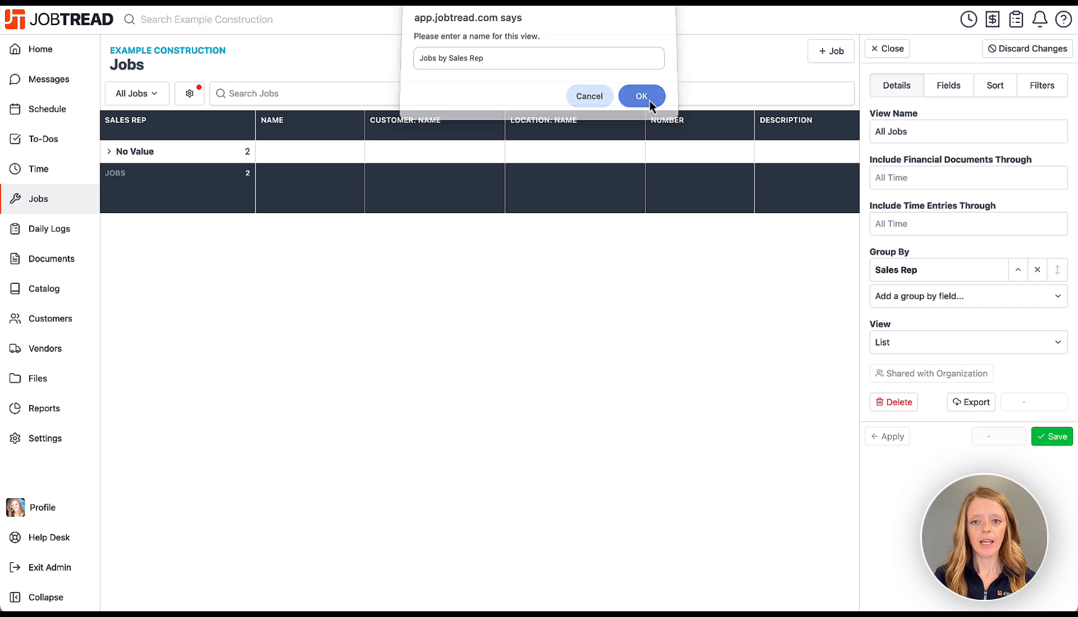
{"action": "left_click", "coordinate": [893, 49]}
{"action": "left_click", "coordinate": [110, 153]}
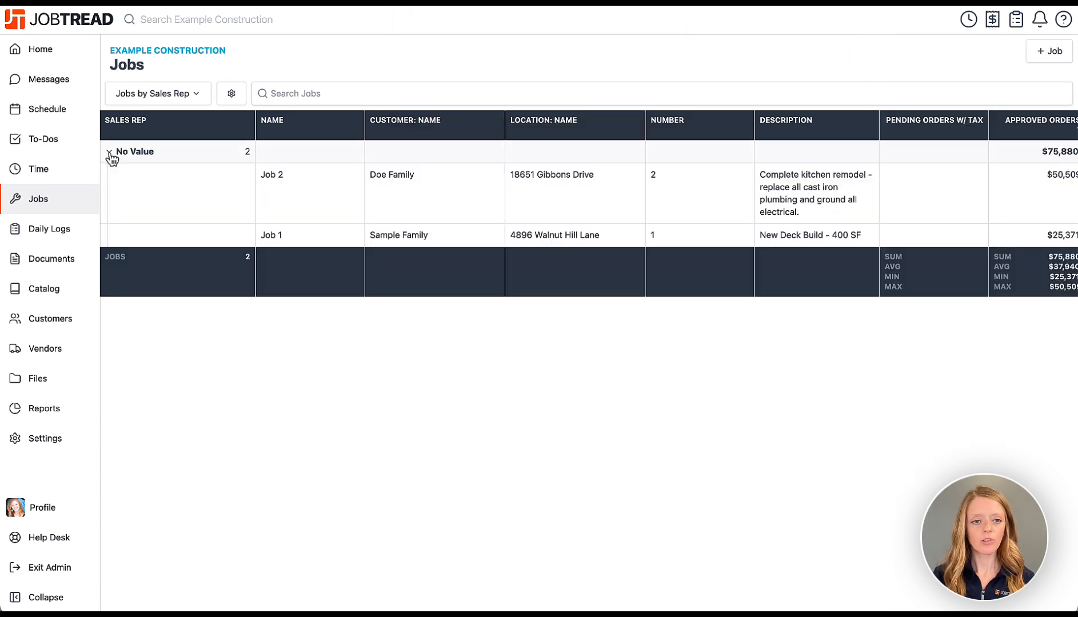
Assign a sales rep to Job 2 and save it.
{"action": "left_click", "coordinate": [205, 202]}
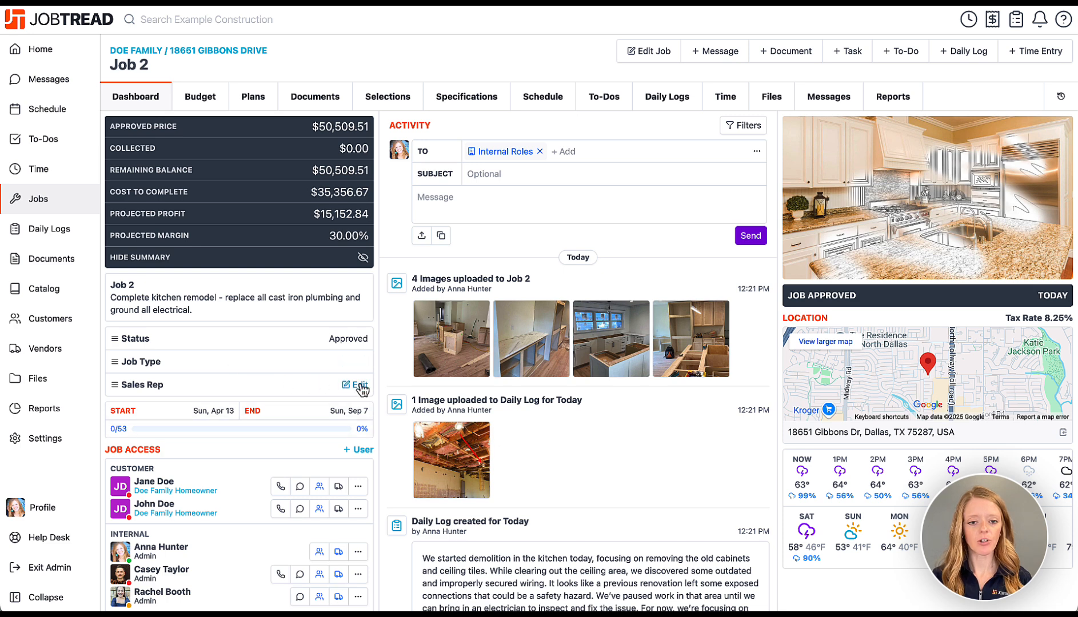
{"action": "left_click", "coordinate": [358, 385]}
{"action": "left_click", "coordinate": [350, 404]}
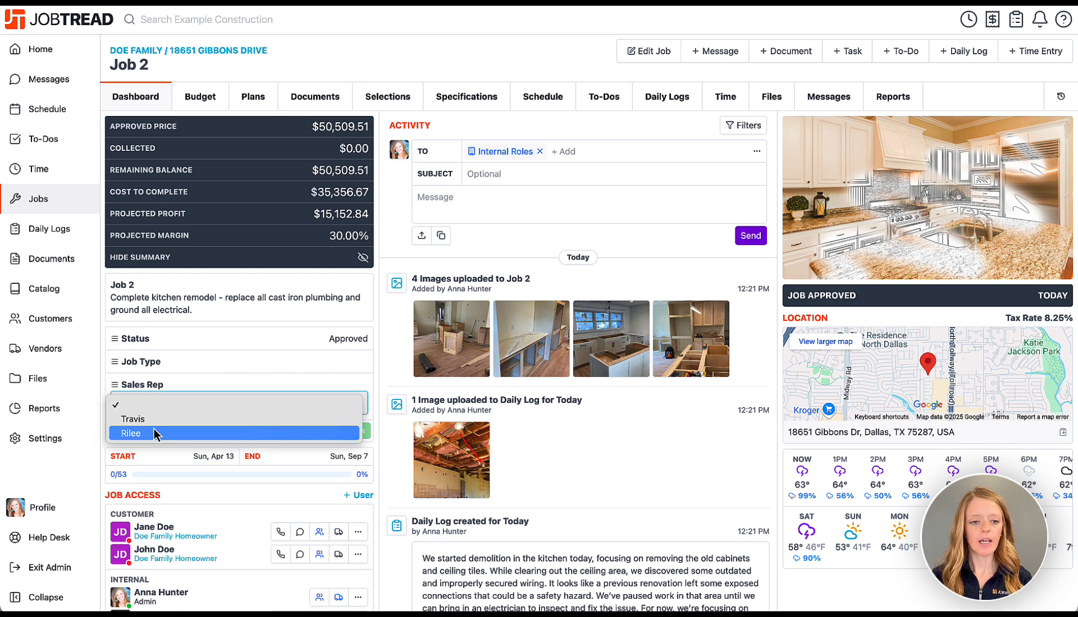
{"action": "left_click", "coordinate": [149, 419]}
{"action": "left_click", "coordinate": [356, 432]}
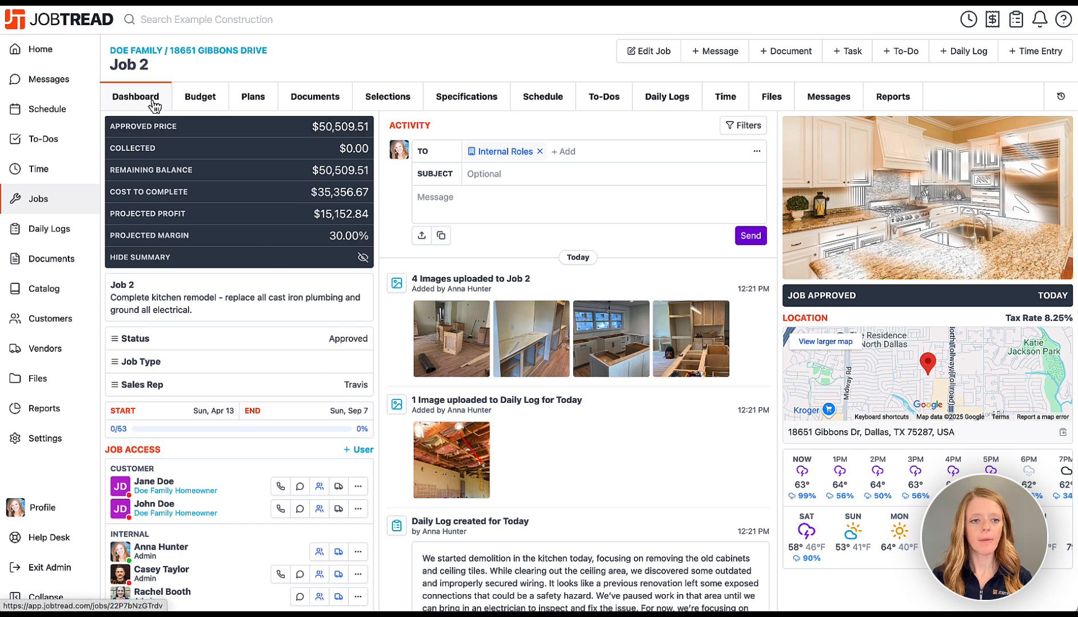
{"action": "left_click", "coordinate": [82, 196]}
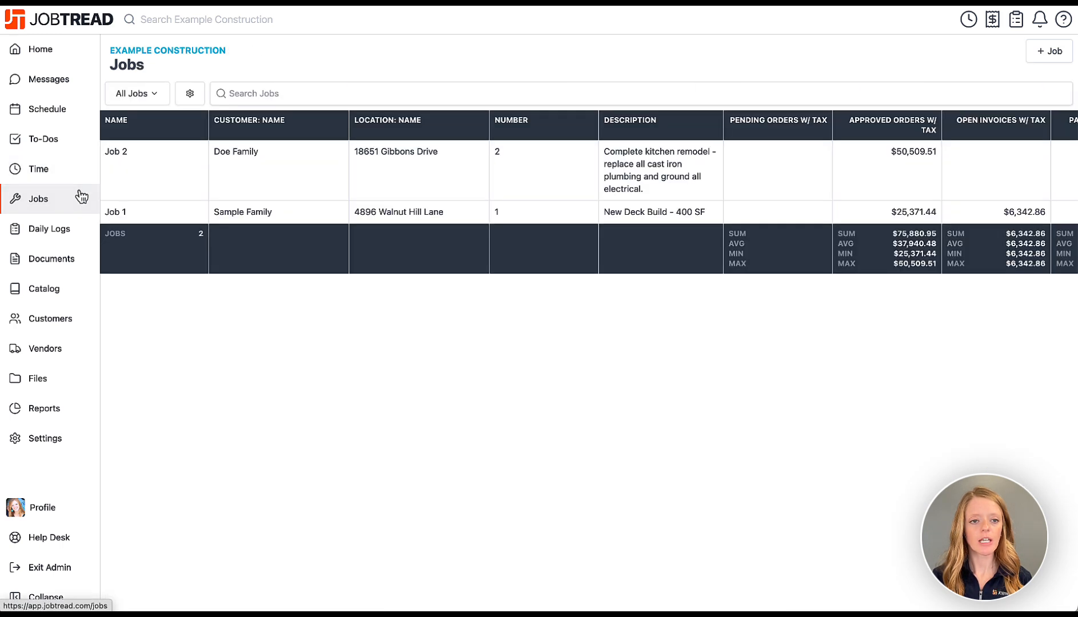
Assign a different sales rep to Job 1 and save it.
{"action": "left_click", "coordinate": [163, 220]}
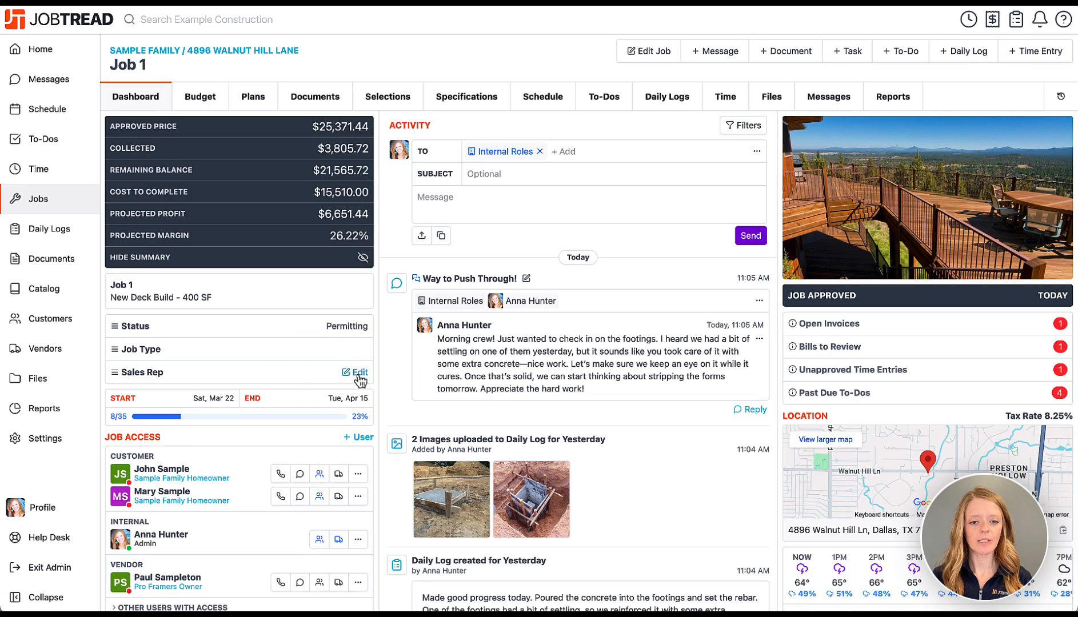
{"action": "left_click", "coordinate": [357, 373]}
{"action": "left_click", "coordinate": [292, 419]}
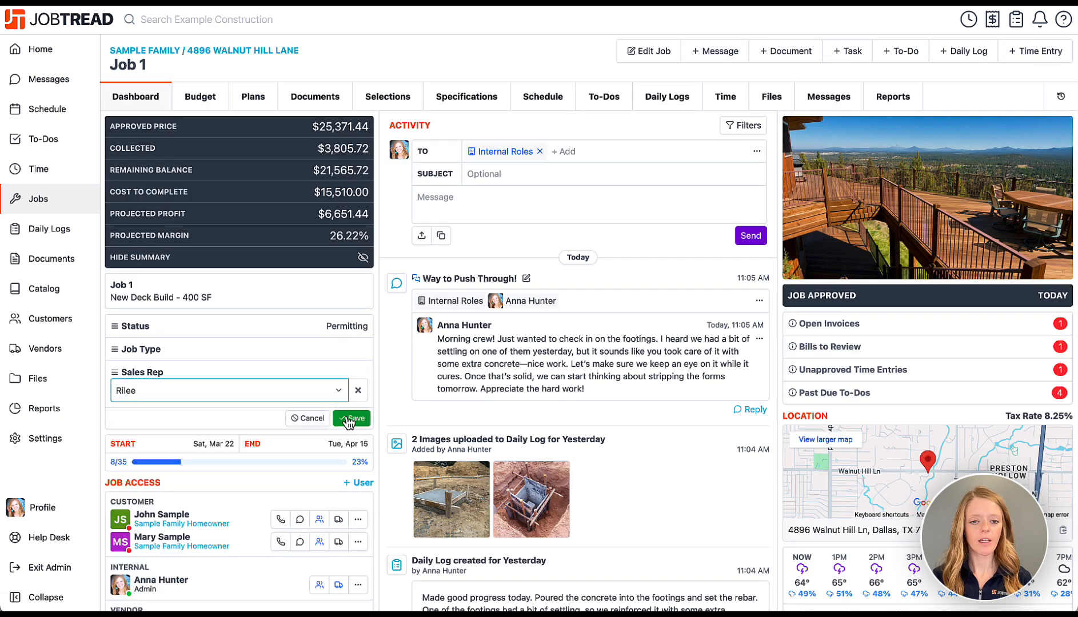
{"action": "left_click", "coordinate": [350, 418]}
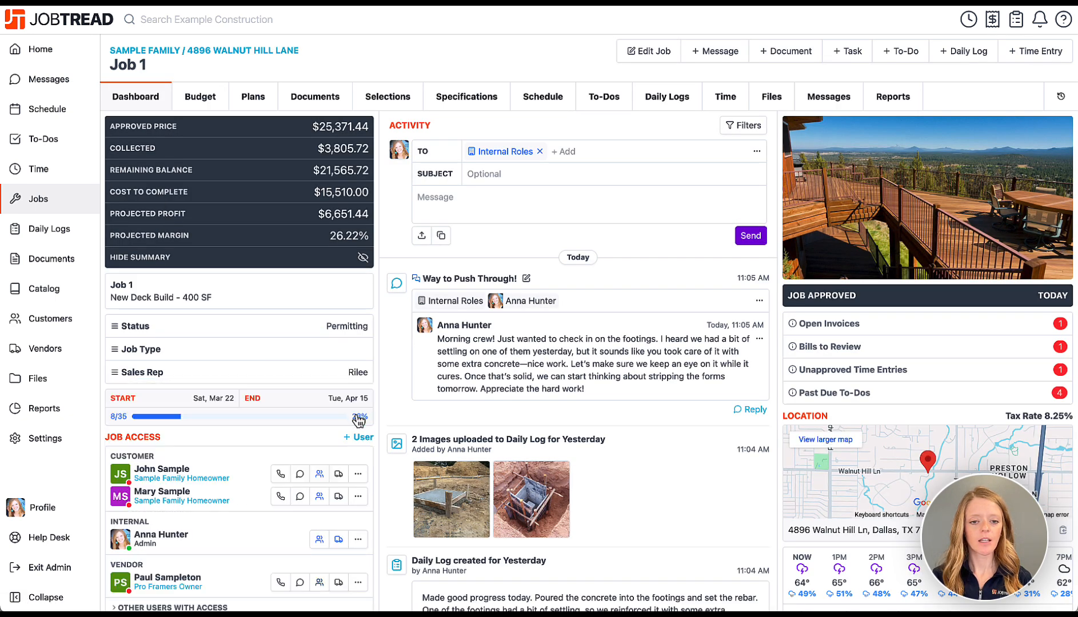
{"action": "left_click", "coordinate": [78, 201]}
{"action": "left_click", "coordinate": [155, 100]}
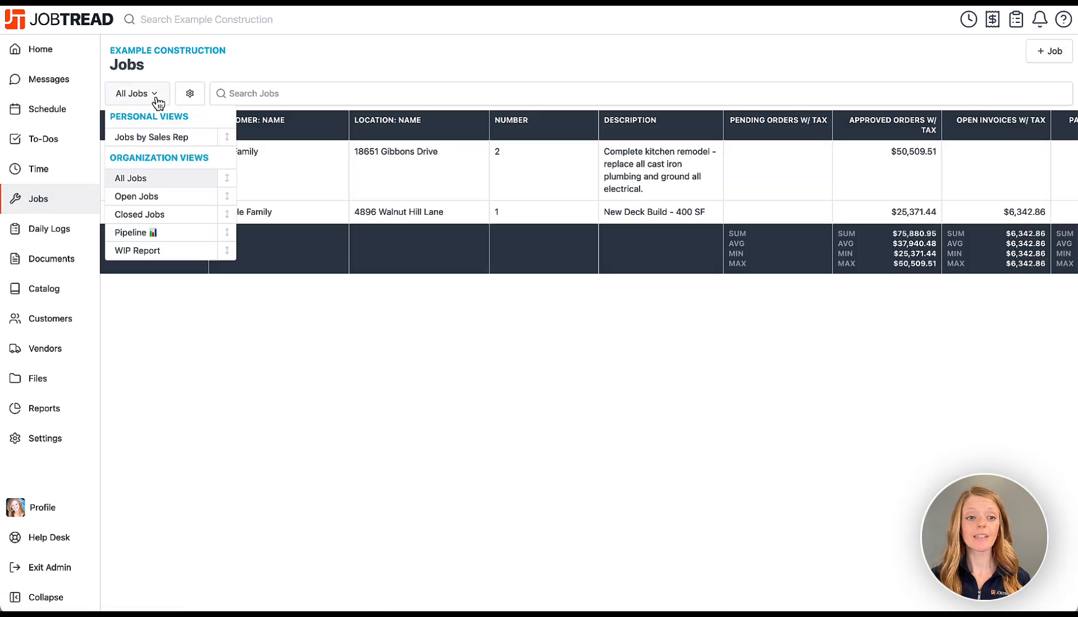
Switch to the Jobs by Sales Rep view and check each rep's group.
{"action": "left_click", "coordinate": [152, 138]}
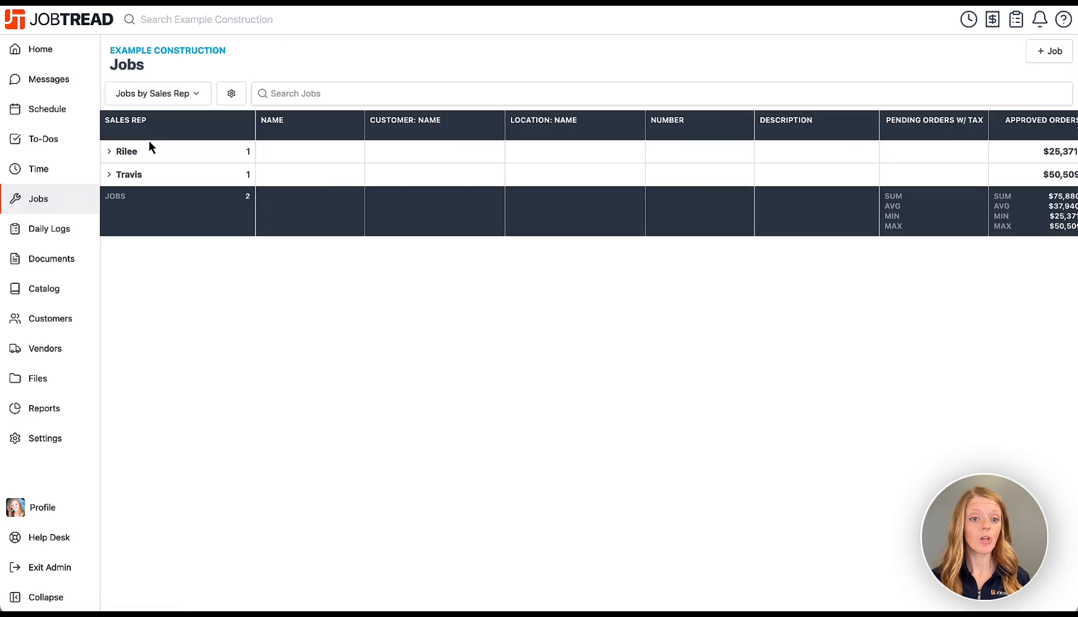
{"action": "left_click", "coordinate": [111, 154]}
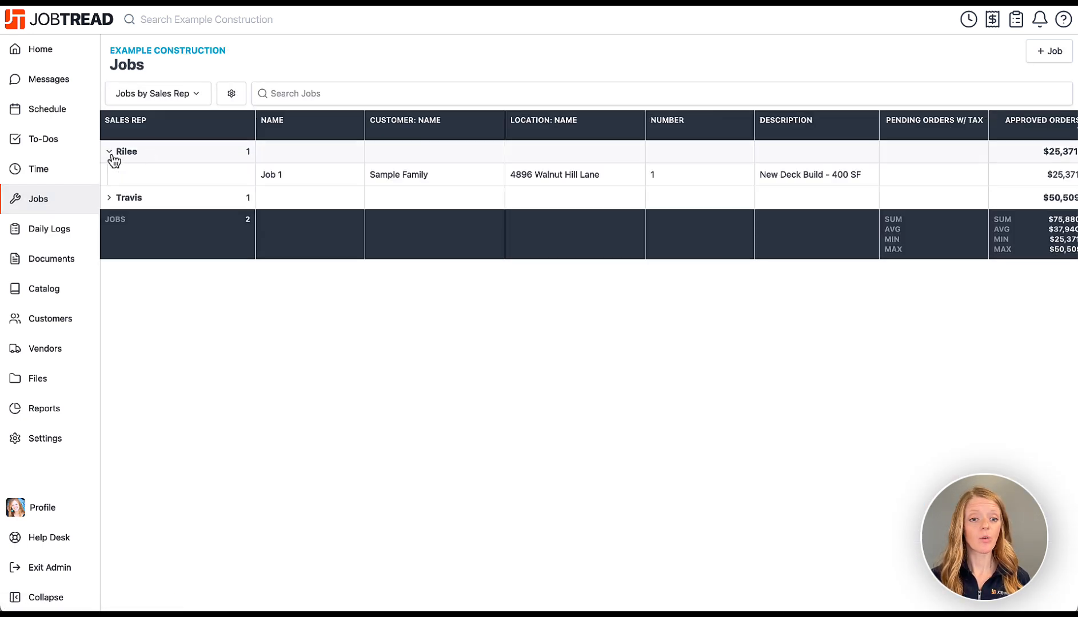
{"action": "left_click", "coordinate": [111, 200]}
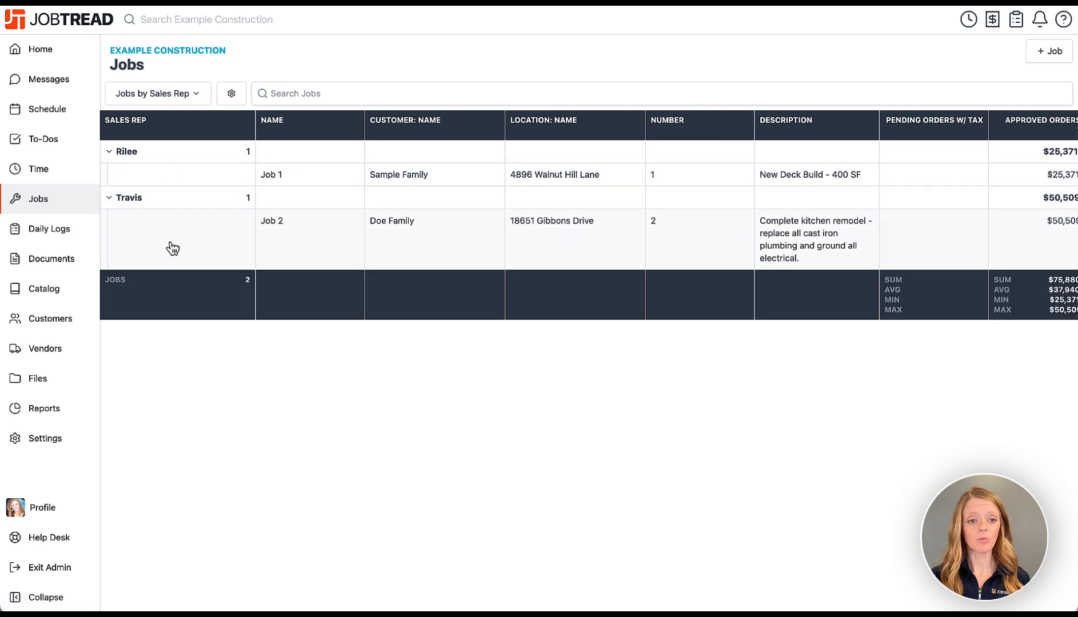
{"action": "left_click", "coordinate": [111, 200]}
{"action": "left_click", "coordinate": [110, 154]}
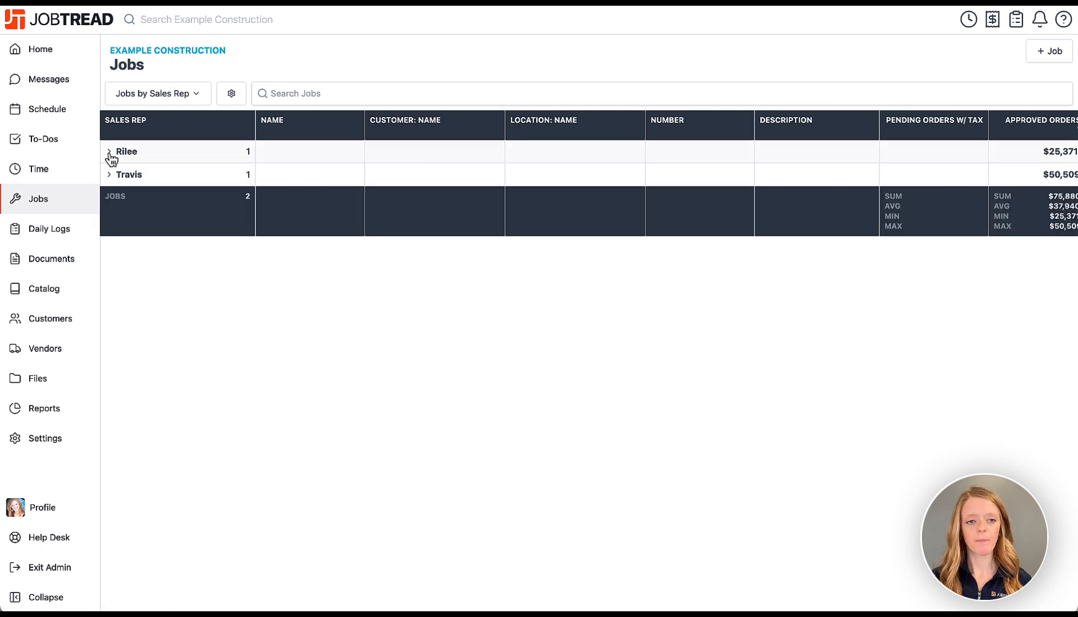
Change the view's layout to Kanban and apply it.
{"action": "left_click", "coordinate": [232, 95]}
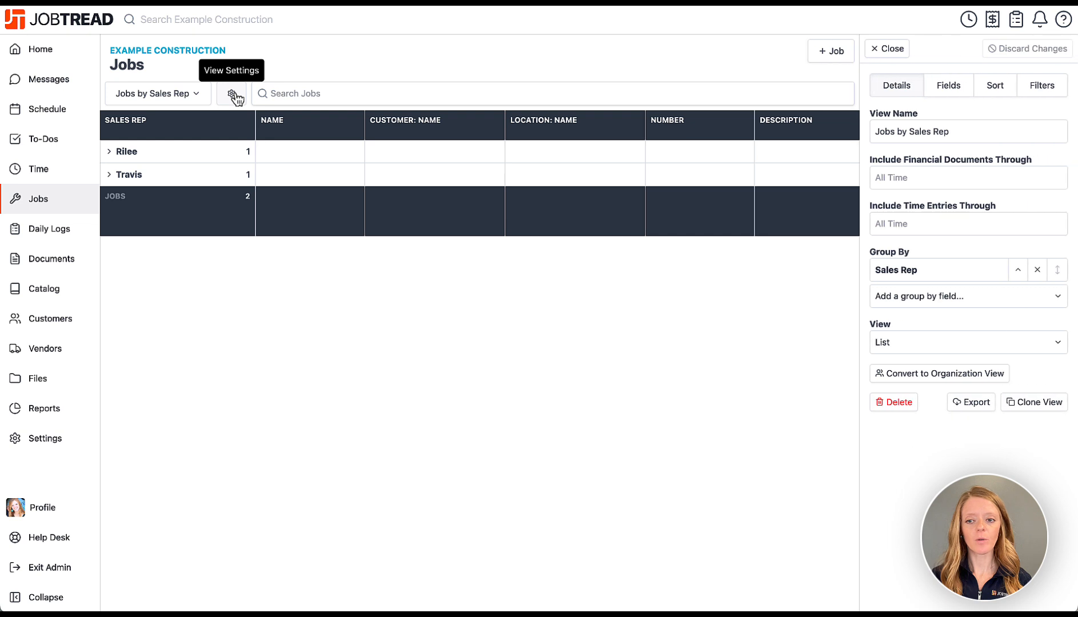
{"action": "left_click", "coordinate": [904, 345]}
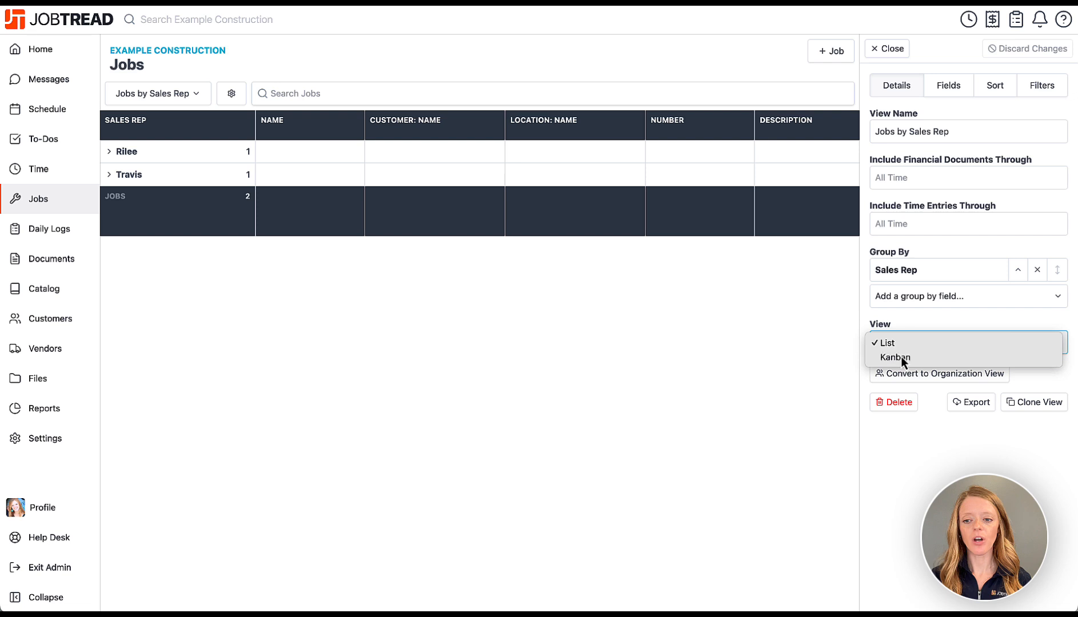
{"action": "left_click", "coordinate": [901, 356]}
{"action": "left_click", "coordinate": [893, 464]}
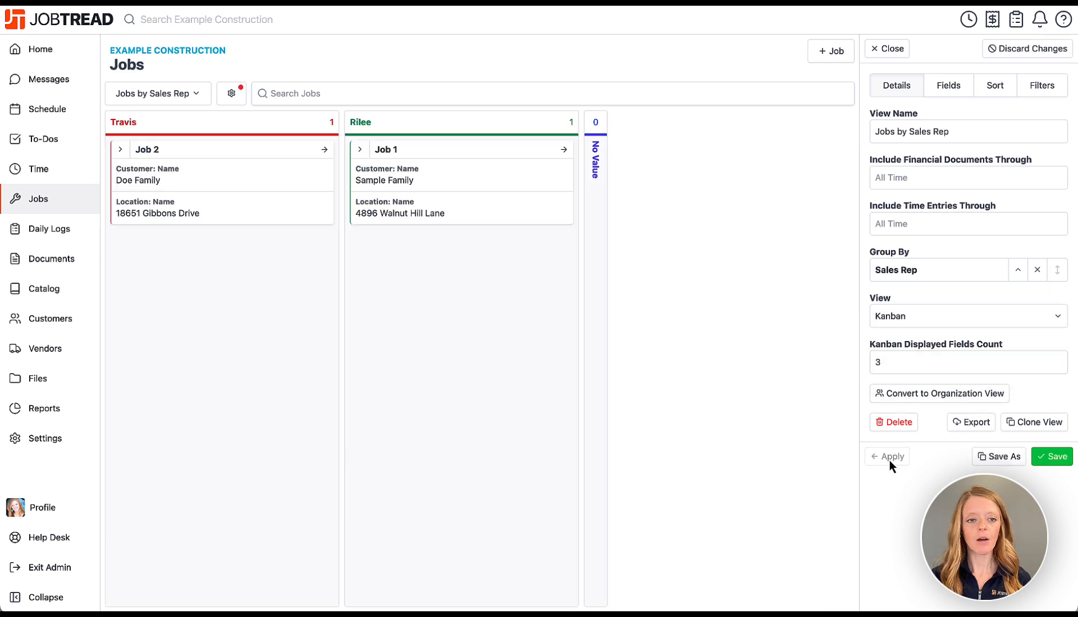
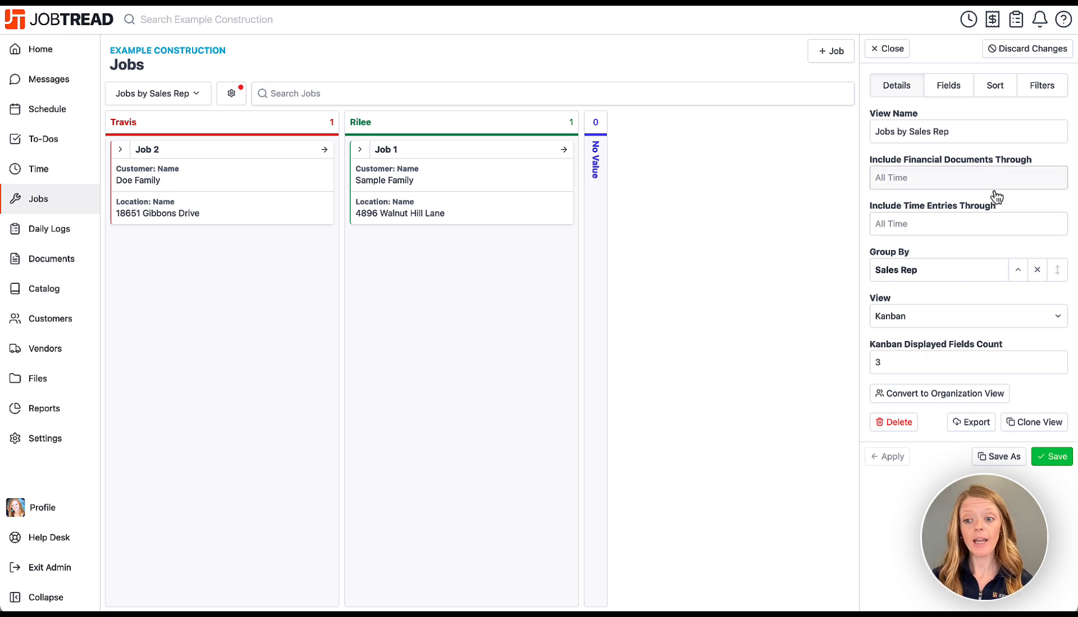
Cancel saving a copy of the Kanban view and close the view settings panel.
{"action": "left_click", "coordinate": [1003, 457]}
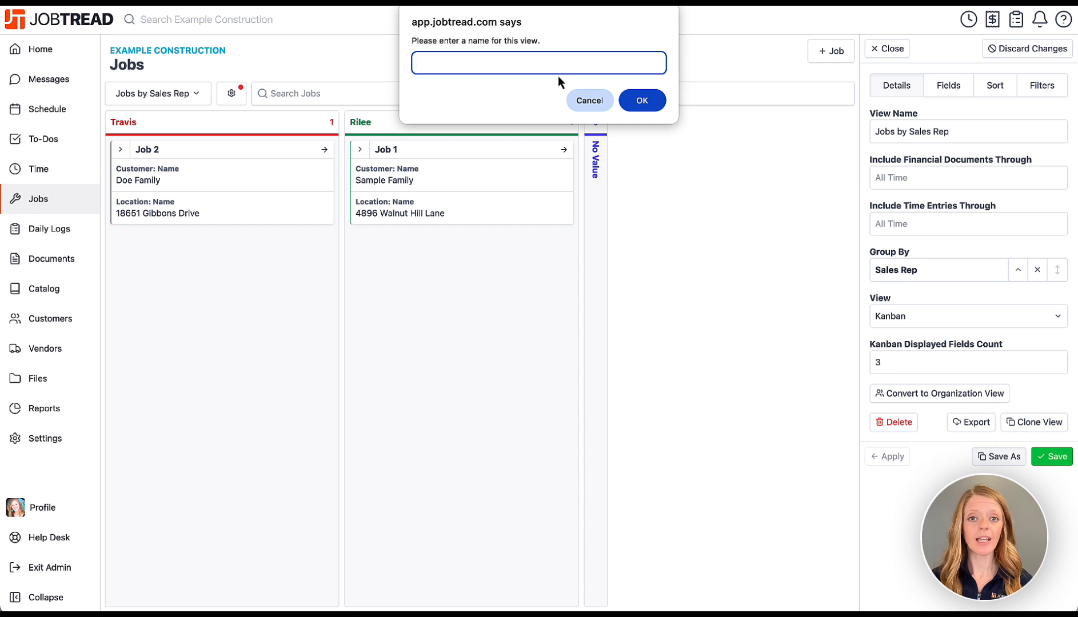
{"action": "left_click", "coordinate": [587, 103]}
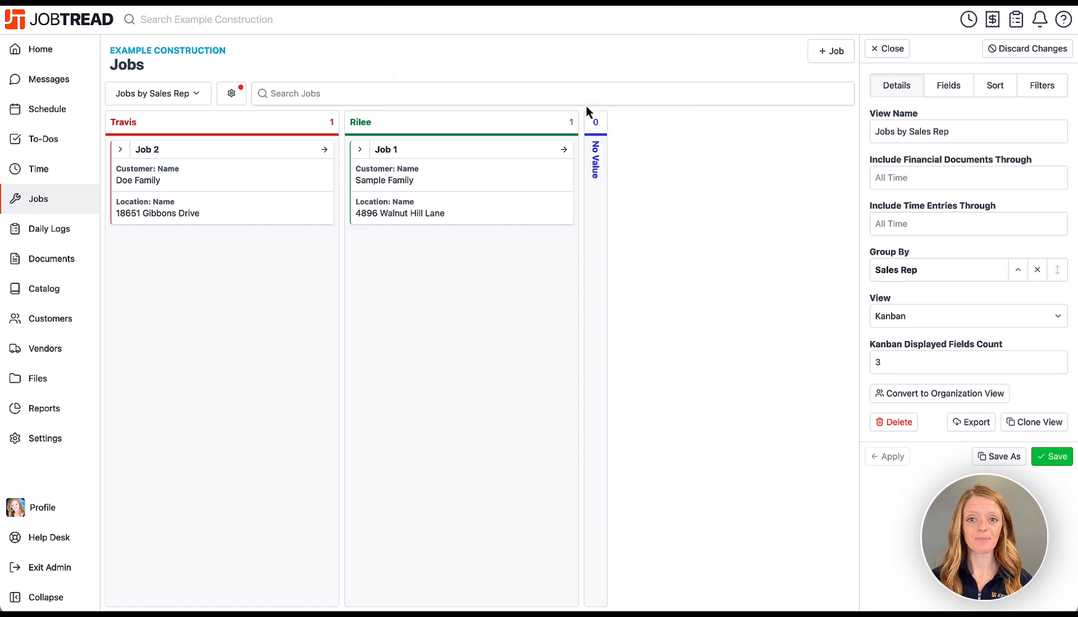
{"action": "left_click", "coordinate": [887, 48]}
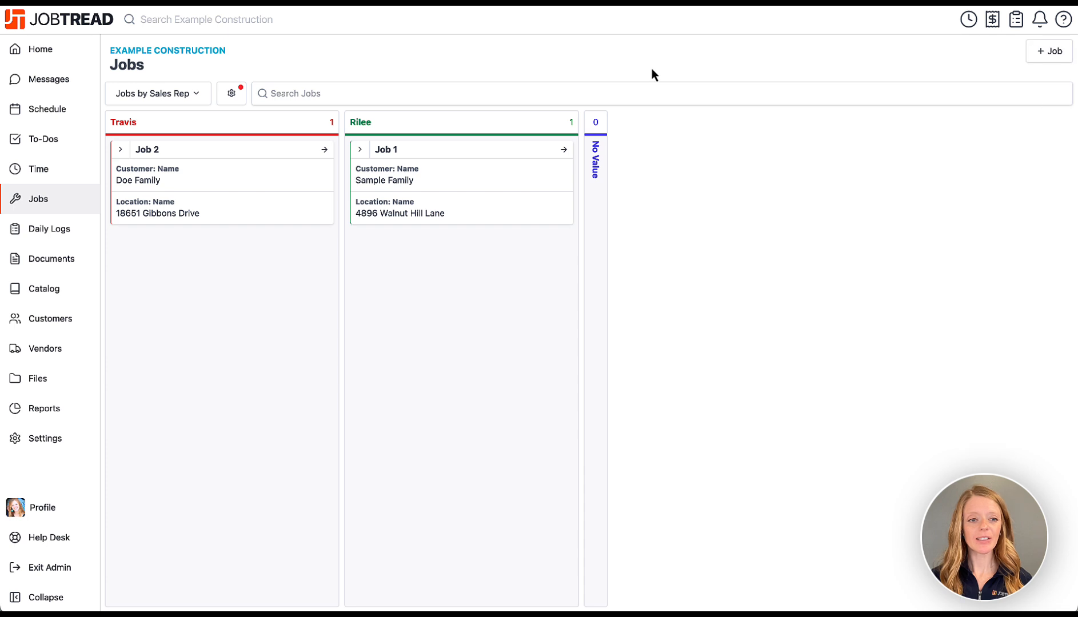
Browse Daily Logs and the Customer Invoices documents view, then open the Catalog's 74 cost items.
{"action": "left_click", "coordinate": [74, 241]}
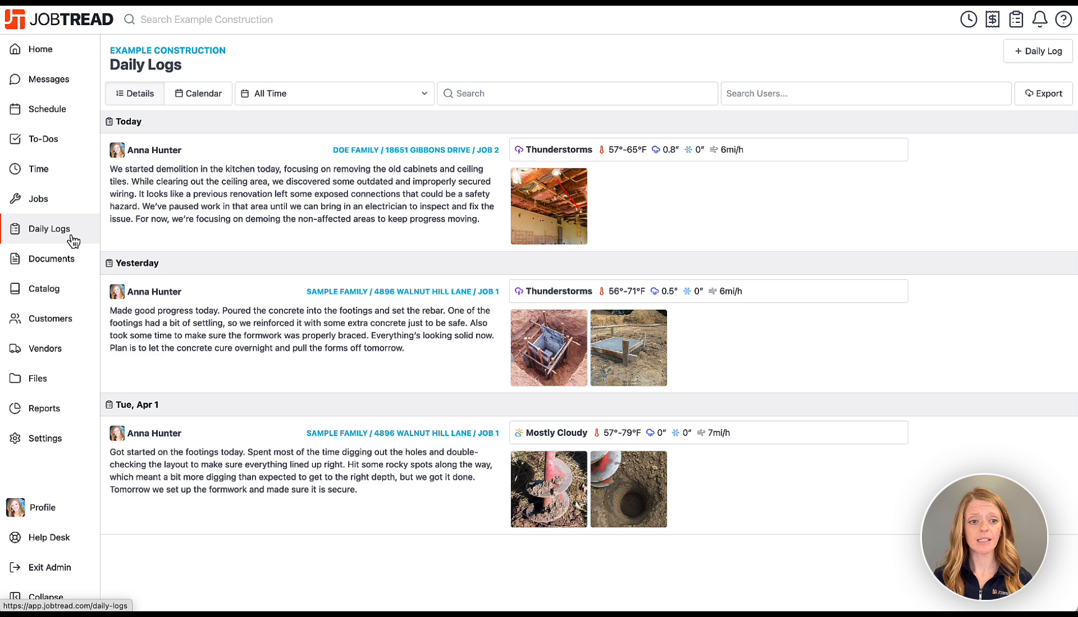
{"action": "left_click", "coordinate": [71, 269]}
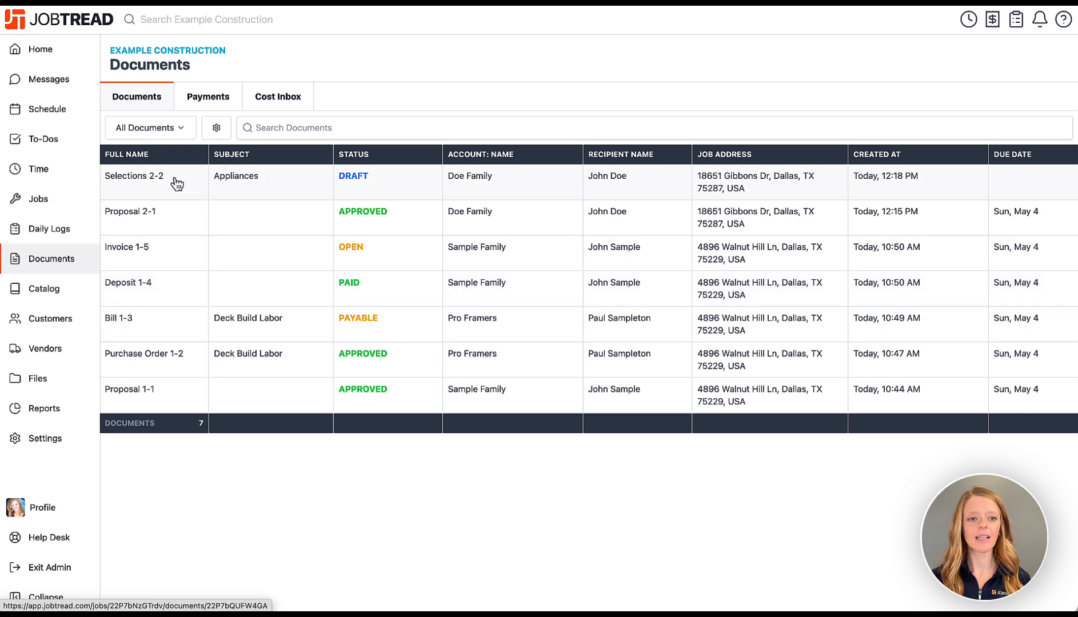
{"action": "left_click", "coordinate": [169, 139]}
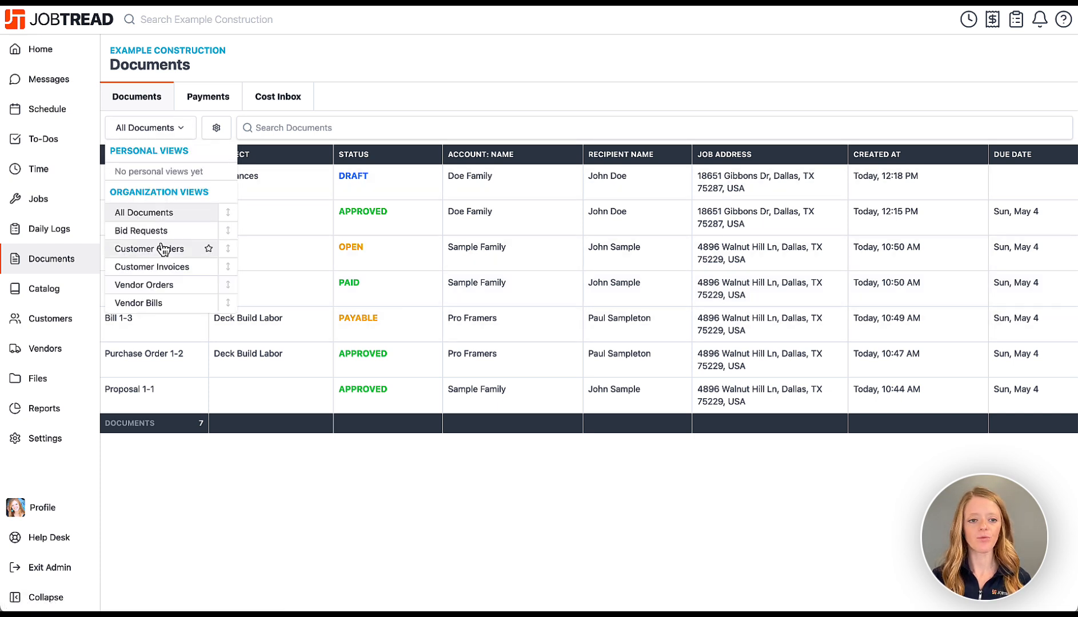
{"action": "left_click", "coordinate": [162, 272]}
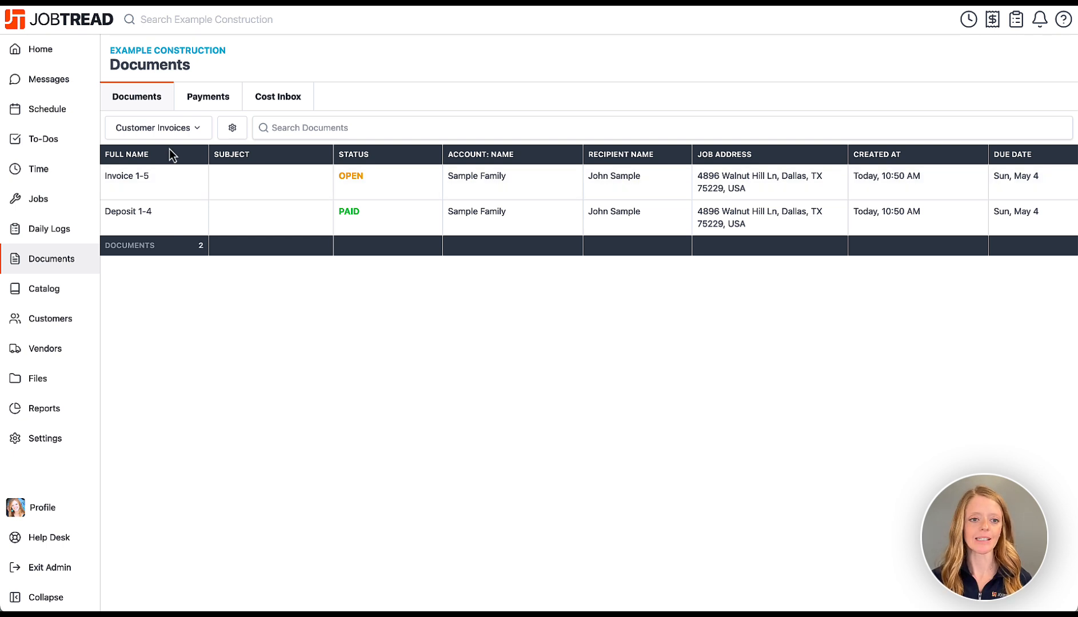
{"action": "left_click", "coordinate": [88, 299]}
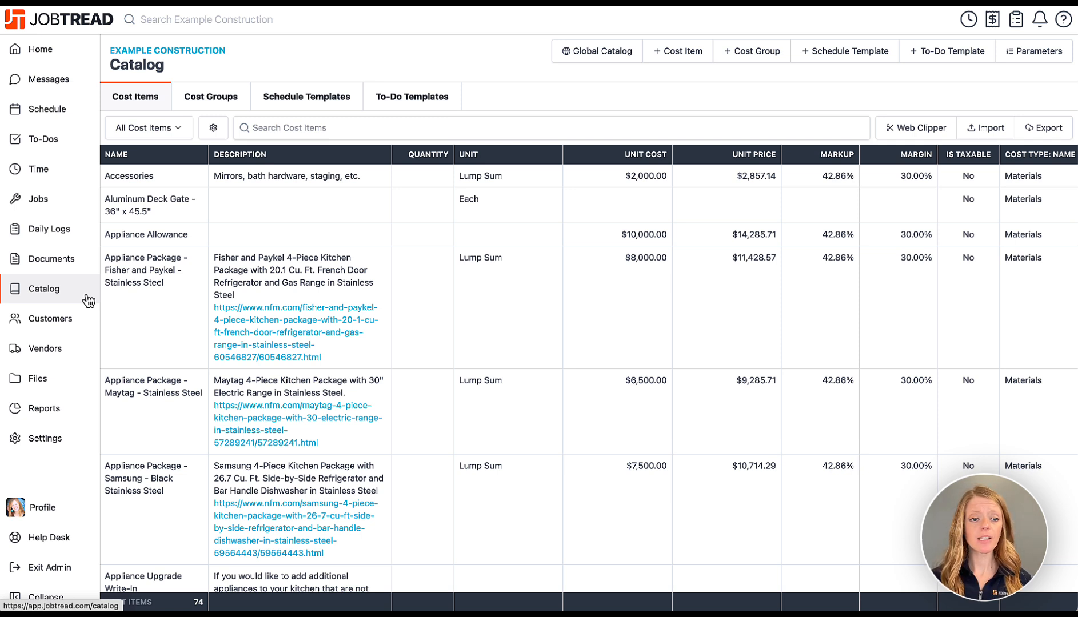
{"action": "scroll", "coordinate": [150, 412], "scroll_direction": "down", "scroll_amount": 1}
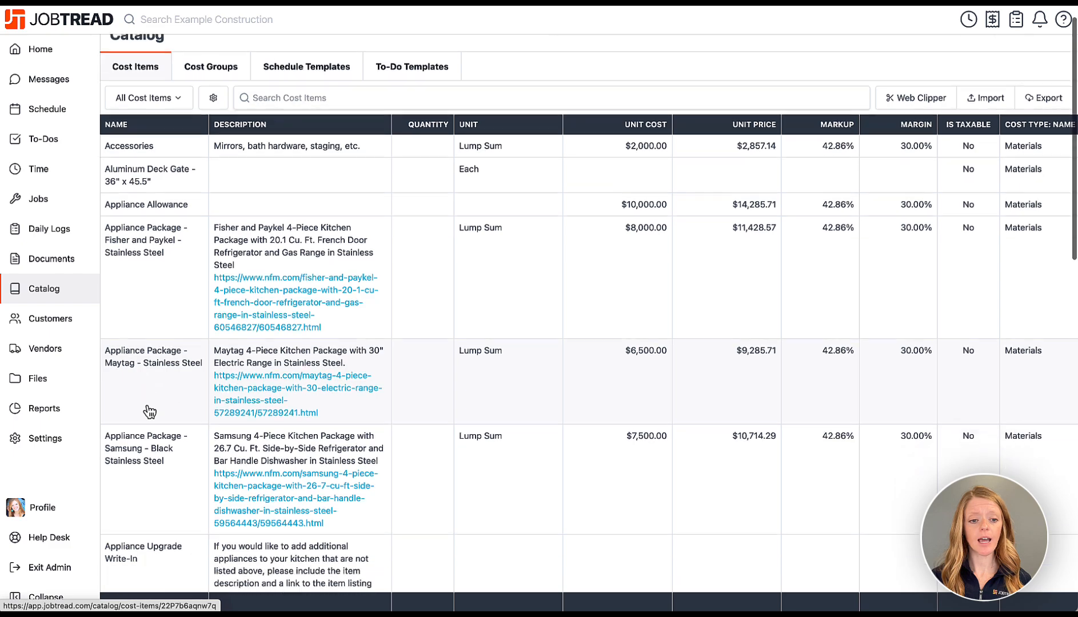
{"action": "scroll", "coordinate": [150, 411], "scroll_direction": "down", "scroll_amount": 20}
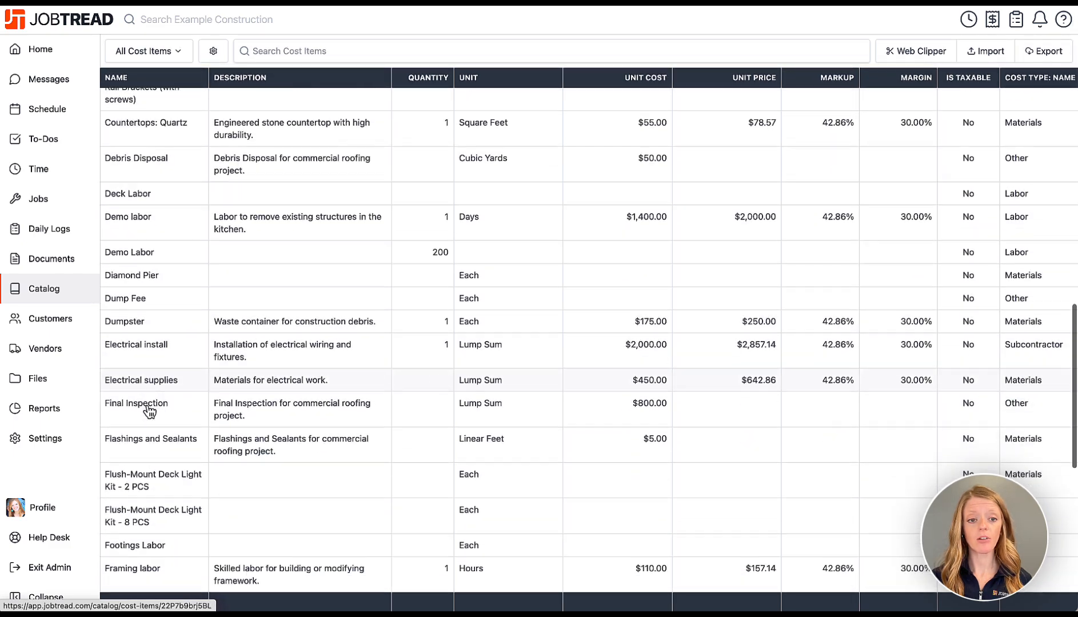
{"action": "scroll", "coordinate": [150, 411], "scroll_direction": "down", "scroll_amount": 3}
{"action": "scroll", "coordinate": [150, 412], "scroll_direction": "up", "scroll_amount": 15}
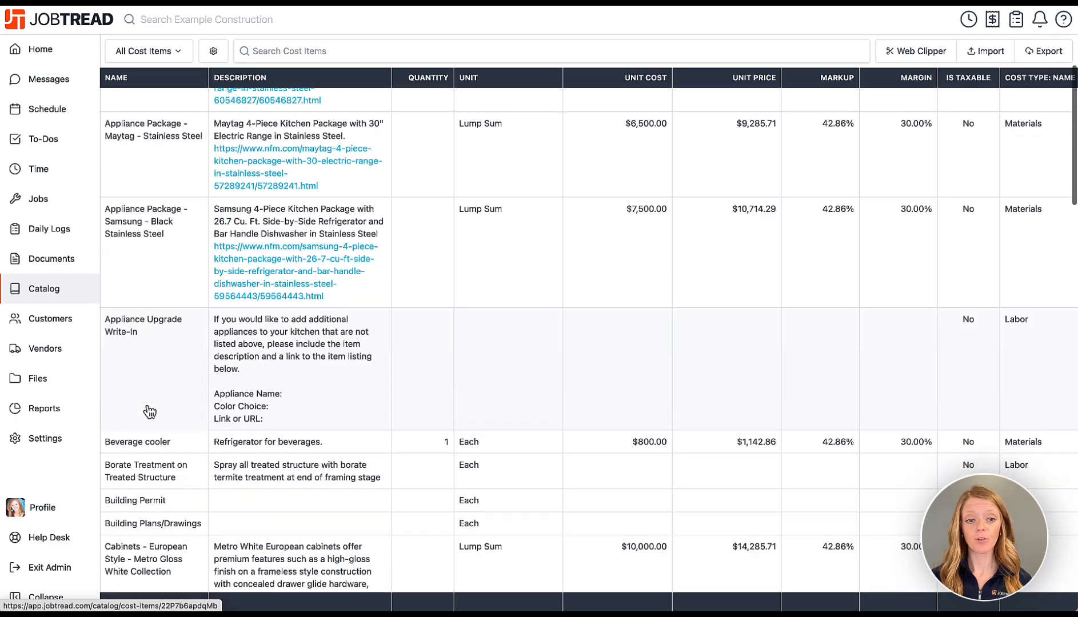
{"action": "scroll", "coordinate": [150, 411], "scroll_direction": "up", "scroll_amount": 5}
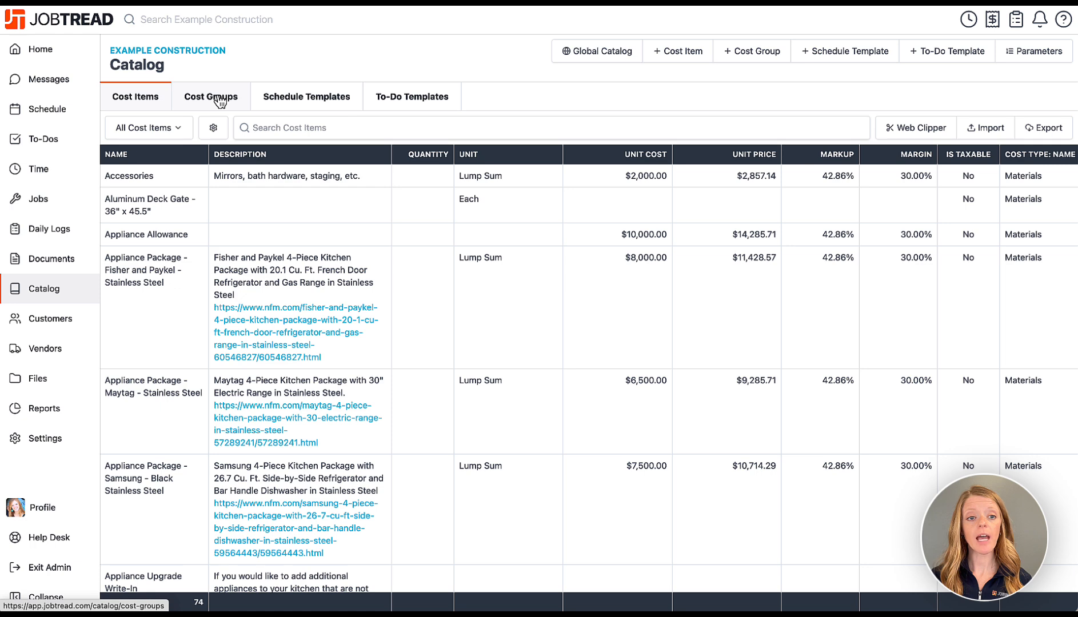
{"action": "left_click", "coordinate": [219, 101]}
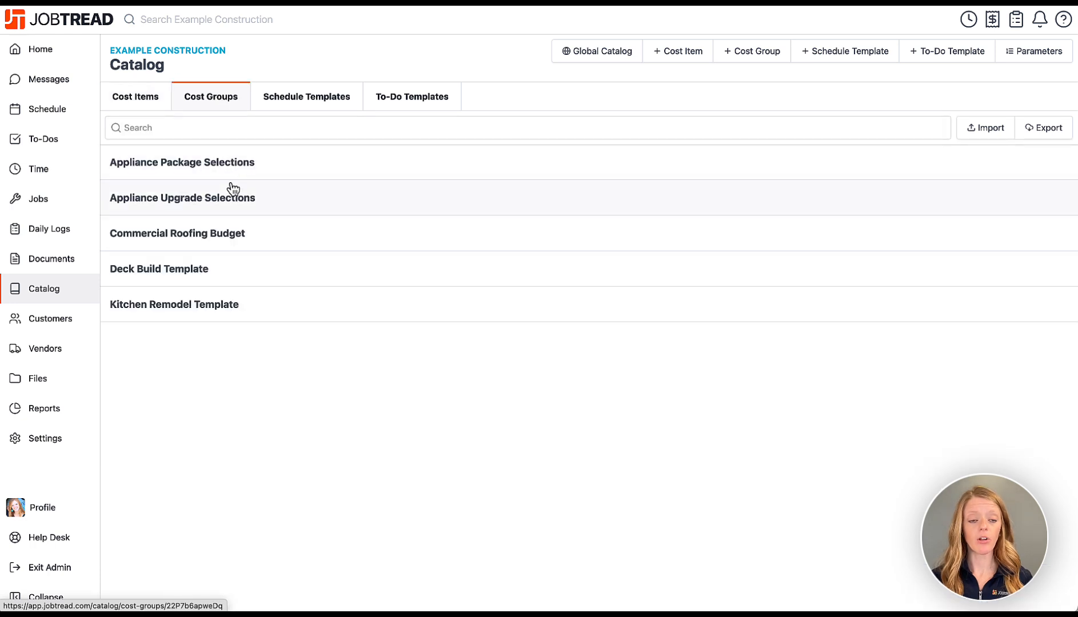
{"action": "left_click", "coordinate": [221, 240]}
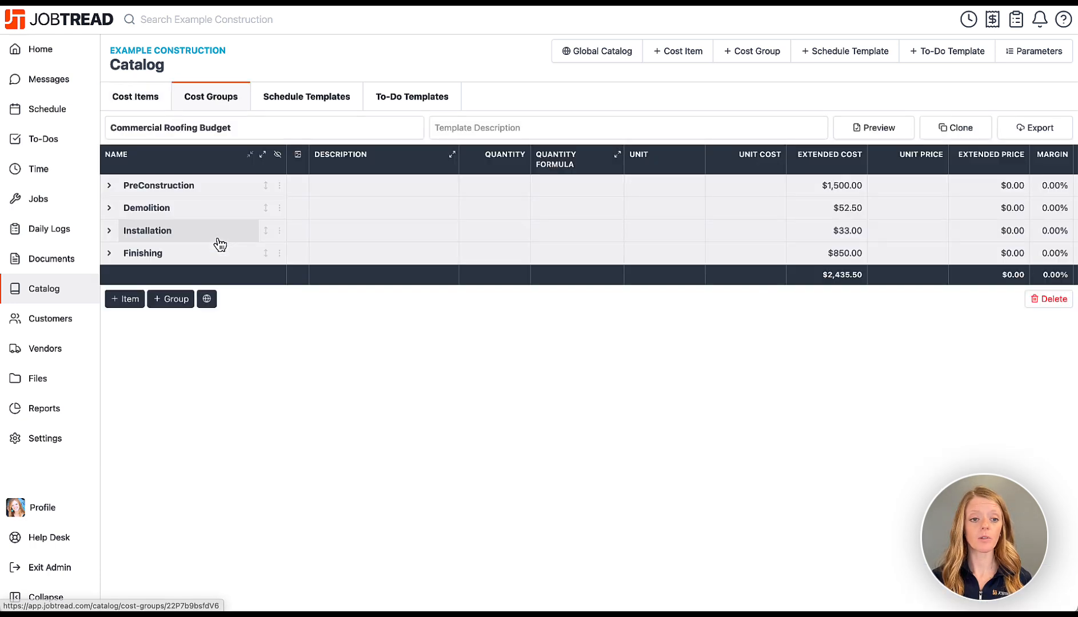
{"action": "left_click", "coordinate": [263, 154]}
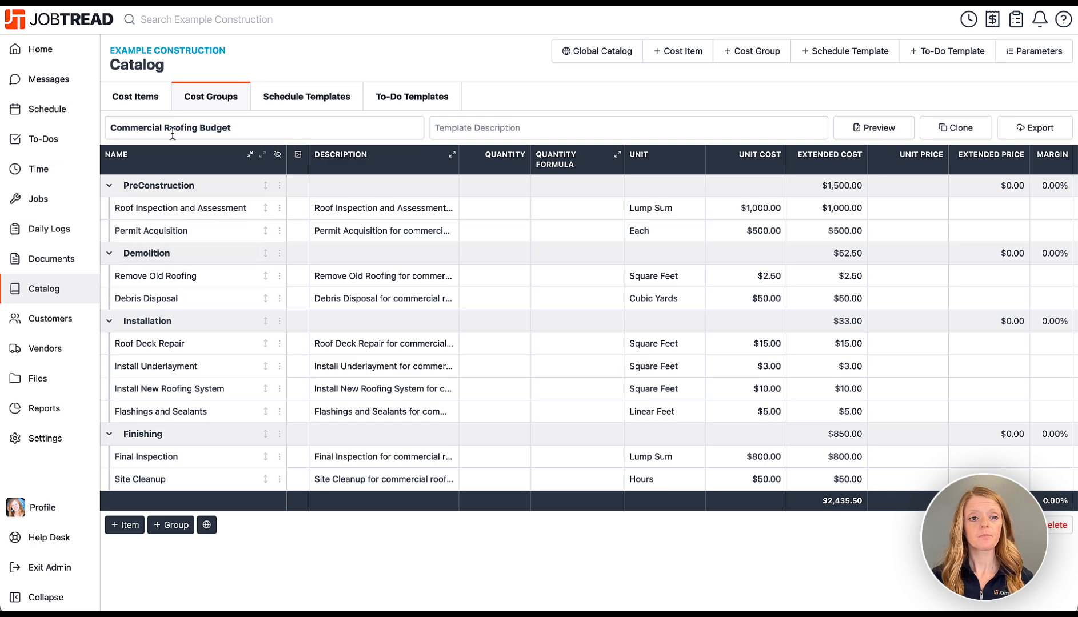
{"action": "left_click", "coordinate": [144, 104]}
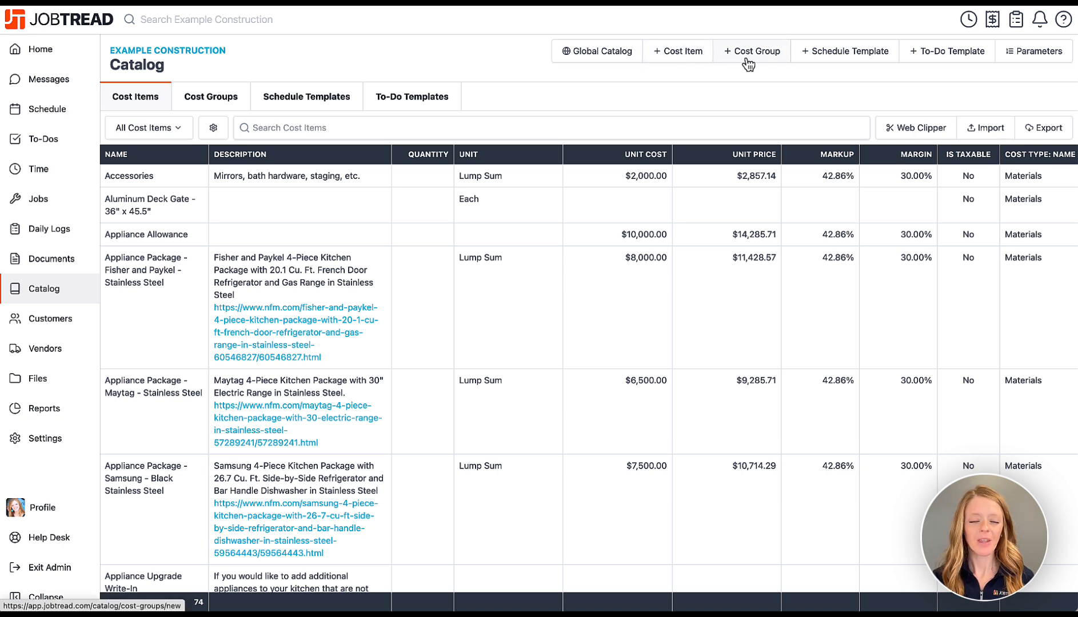
{"action": "left_click", "coordinate": [987, 130]}
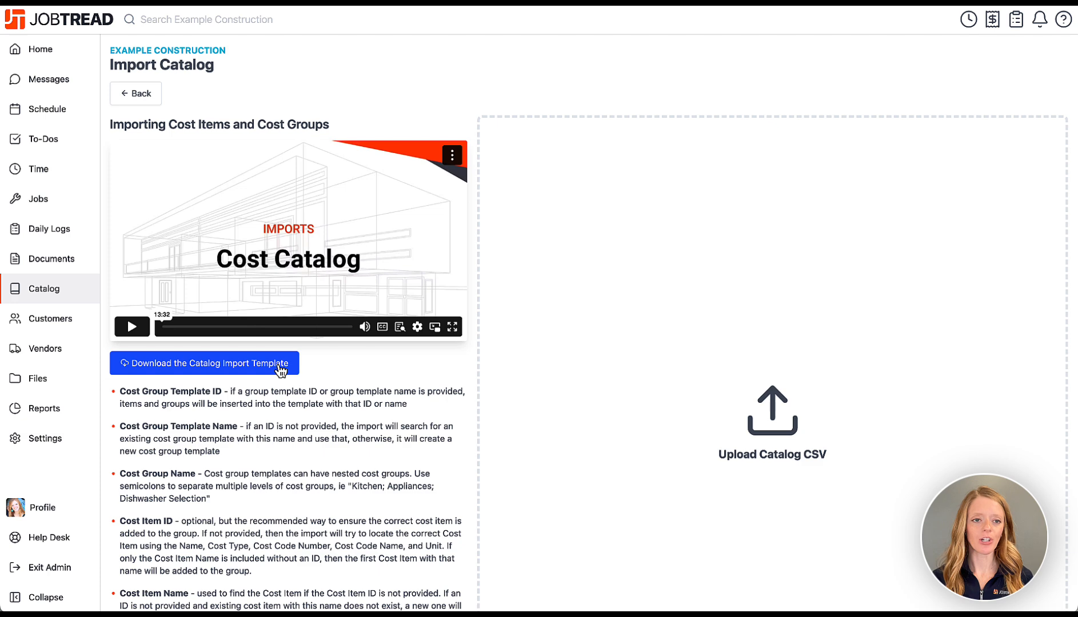
{"action": "left_click", "coordinate": [137, 95]}
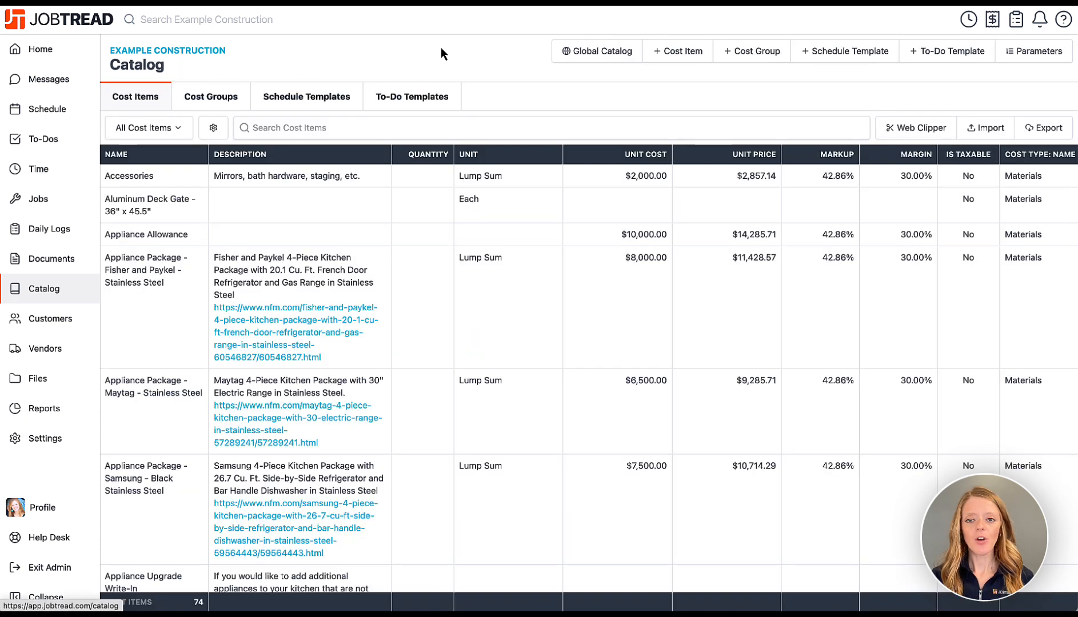
{"action": "left_click", "coordinate": [577, 61]}
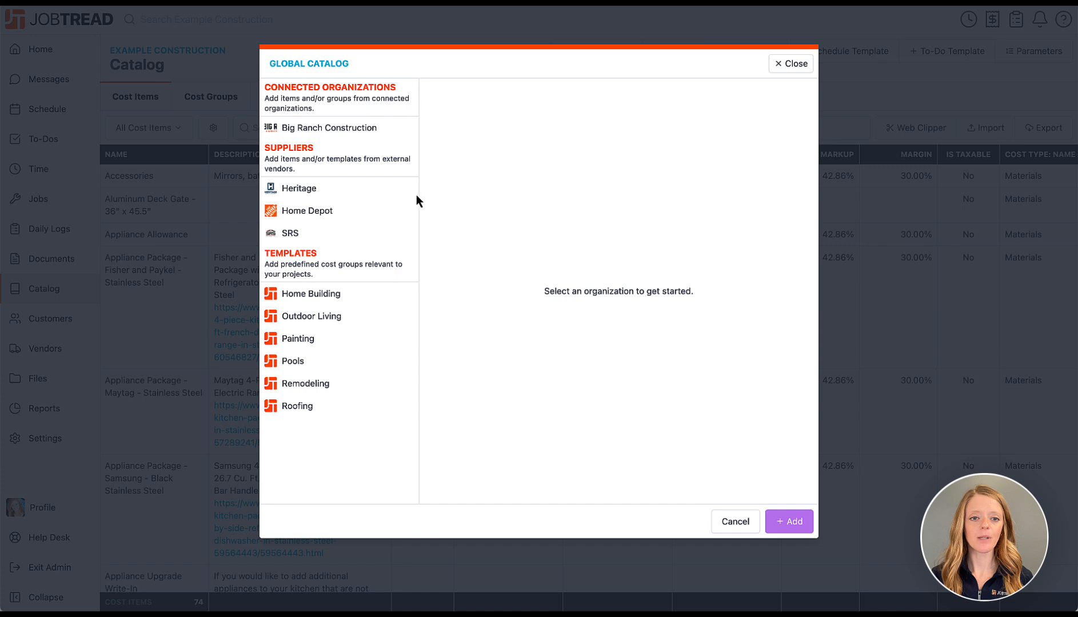
{"action": "left_click", "coordinate": [360, 213]}
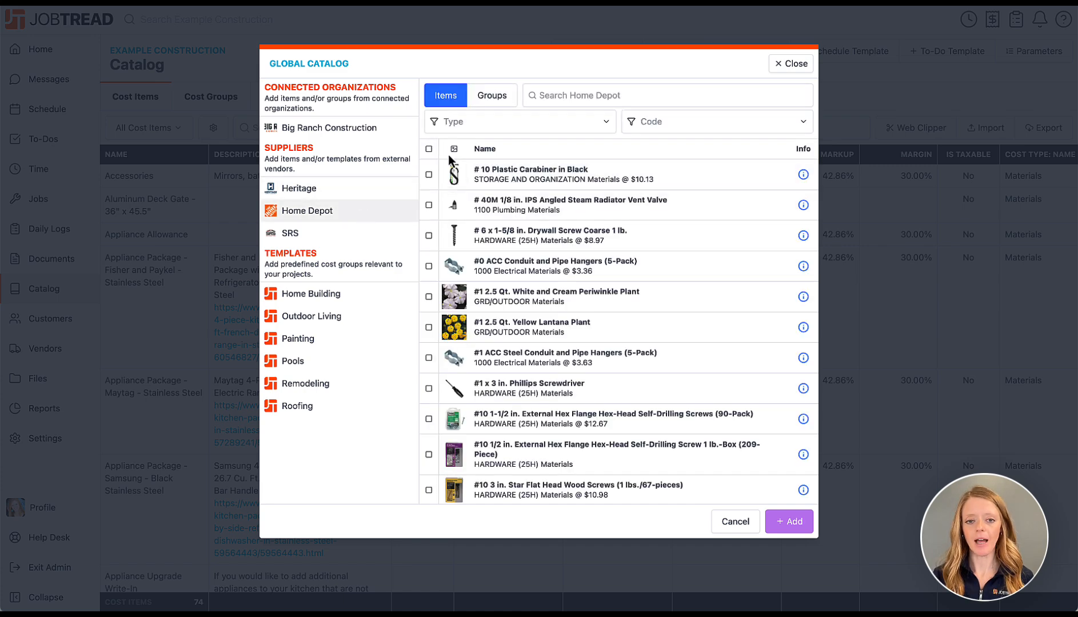
{"action": "scroll", "coordinate": [453, 321], "scroll_direction": "down", "scroll_amount": 3}
{"action": "scroll", "coordinate": [453, 322], "scroll_direction": "down", "scroll_amount": 3}
{"action": "scroll", "coordinate": [453, 321], "scroll_direction": "up", "scroll_amount": 6}
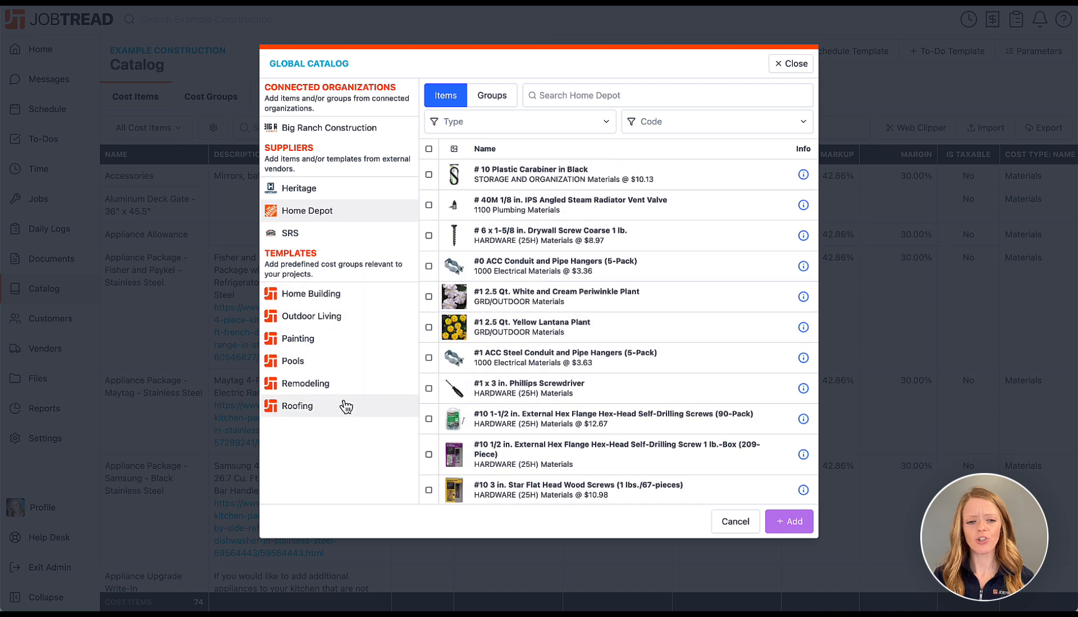
{"action": "left_click", "coordinate": [338, 303]}
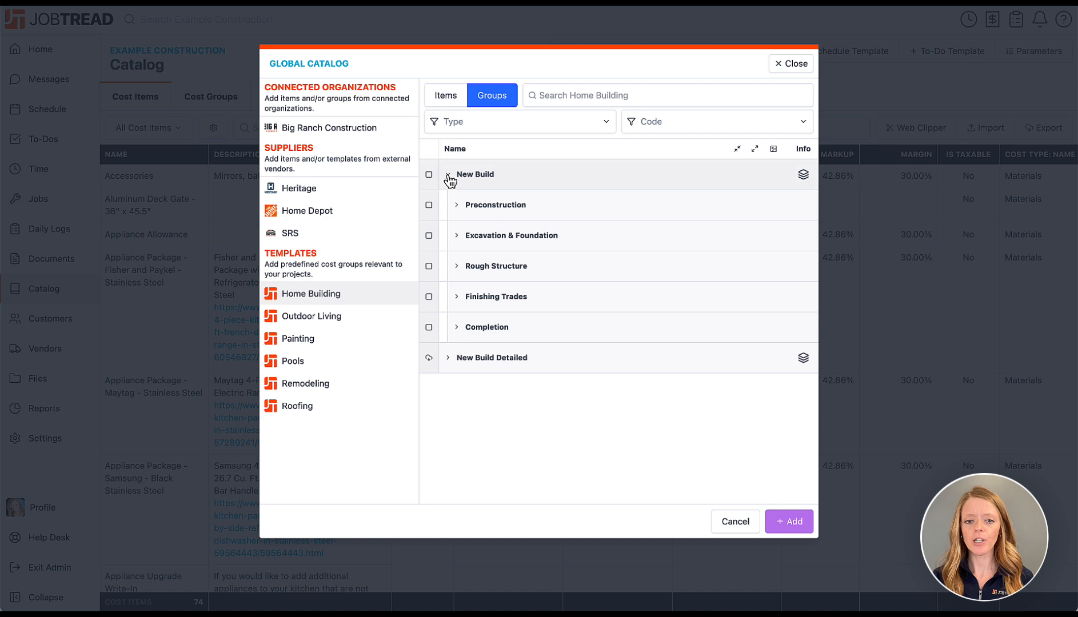
{"action": "left_click", "coordinate": [456, 212]}
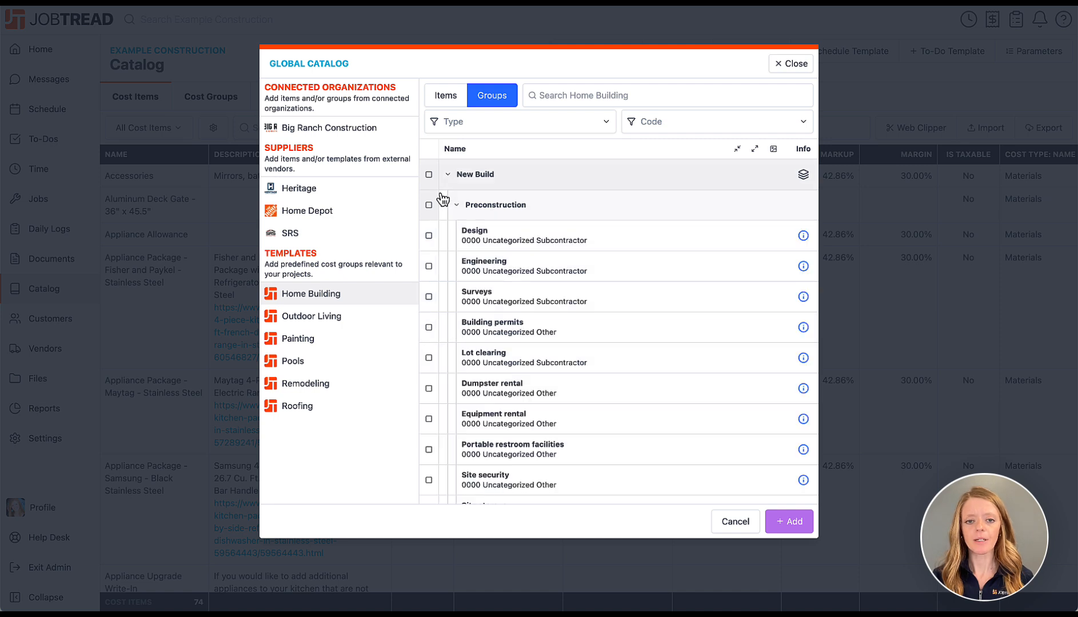
{"action": "left_click", "coordinate": [429, 176]}
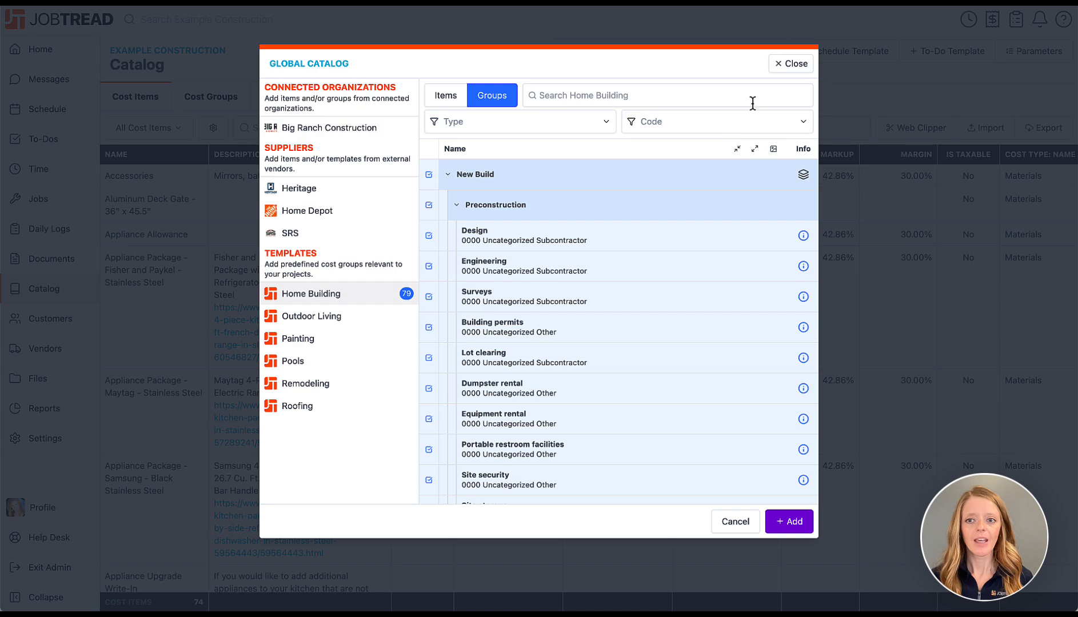
{"action": "left_click", "coordinate": [778, 64]}
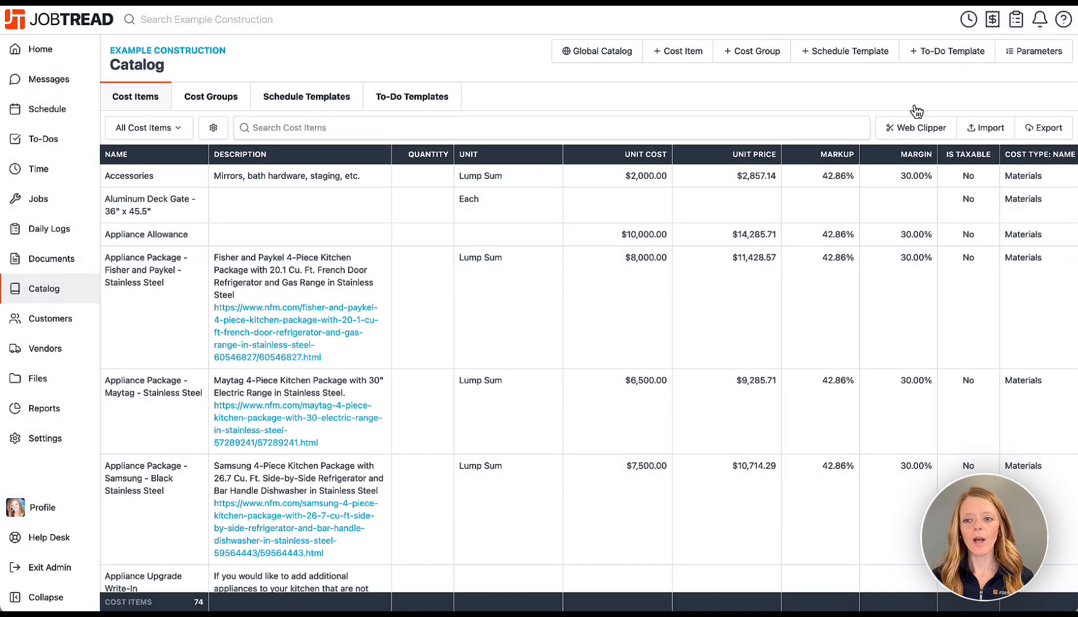
Glance at the web clipper instructions and the schedule and to-do templates, then open Customers.
{"action": "left_click", "coordinate": [910, 129]}
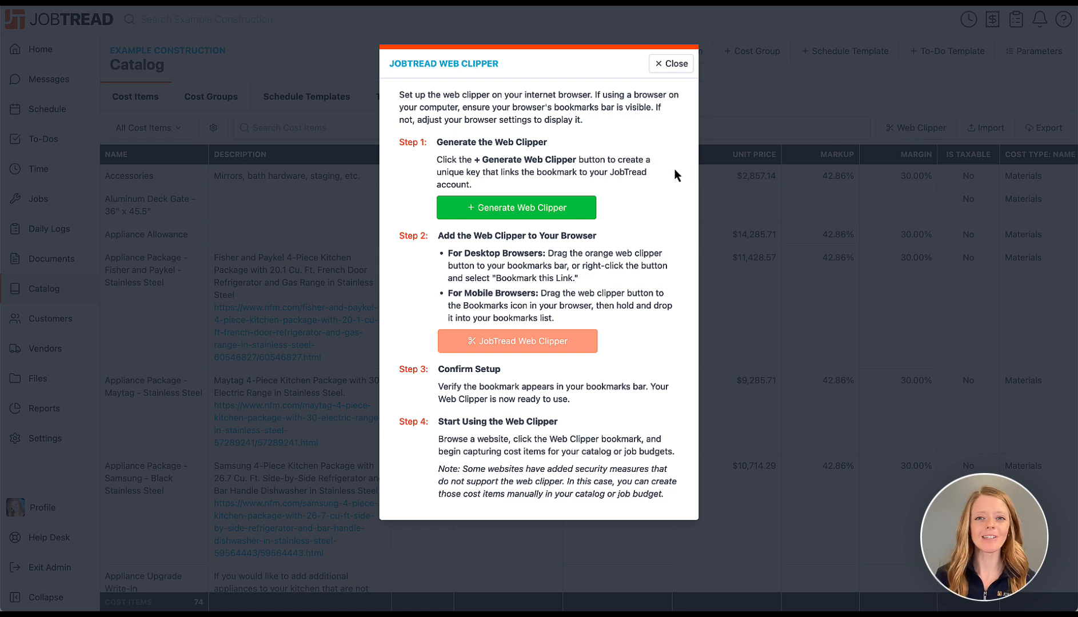
{"action": "left_click", "coordinate": [670, 66]}
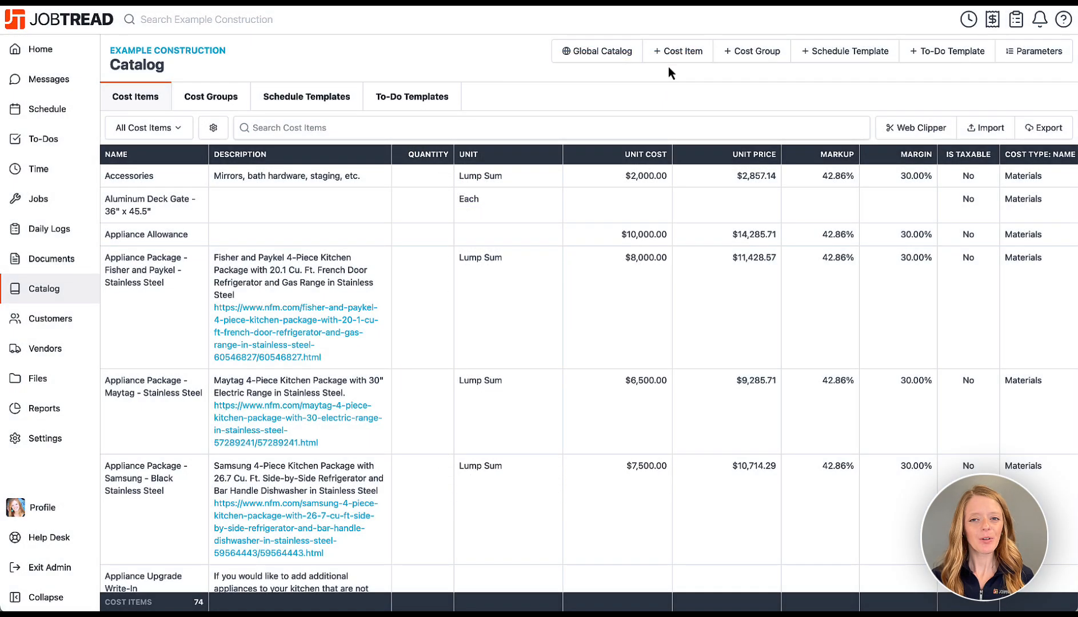
{"action": "left_click", "coordinate": [321, 103]}
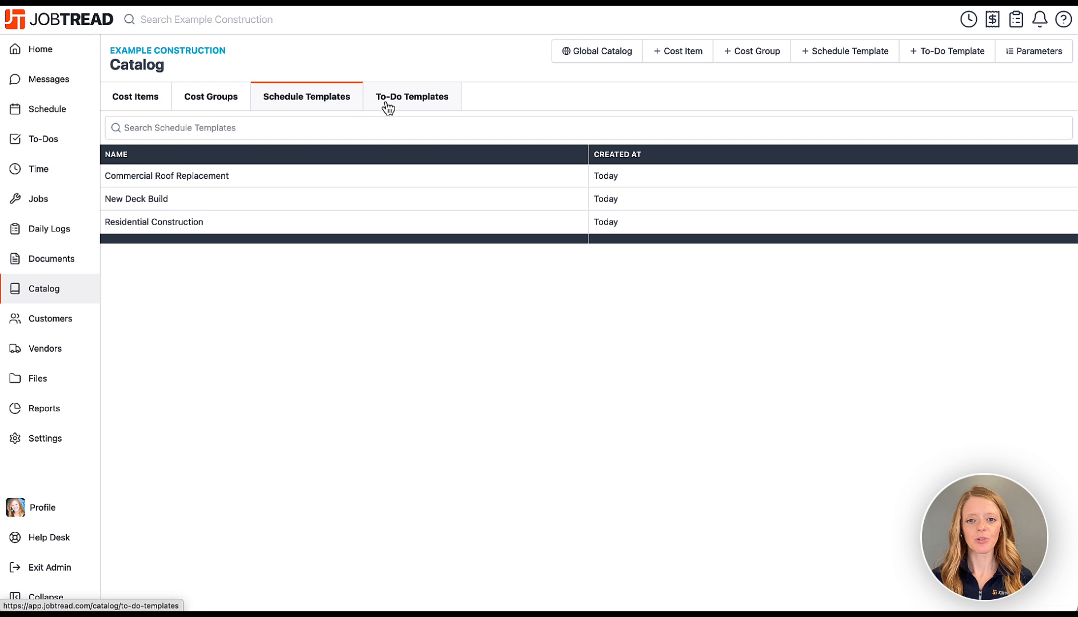
{"action": "left_click", "coordinate": [413, 106]}
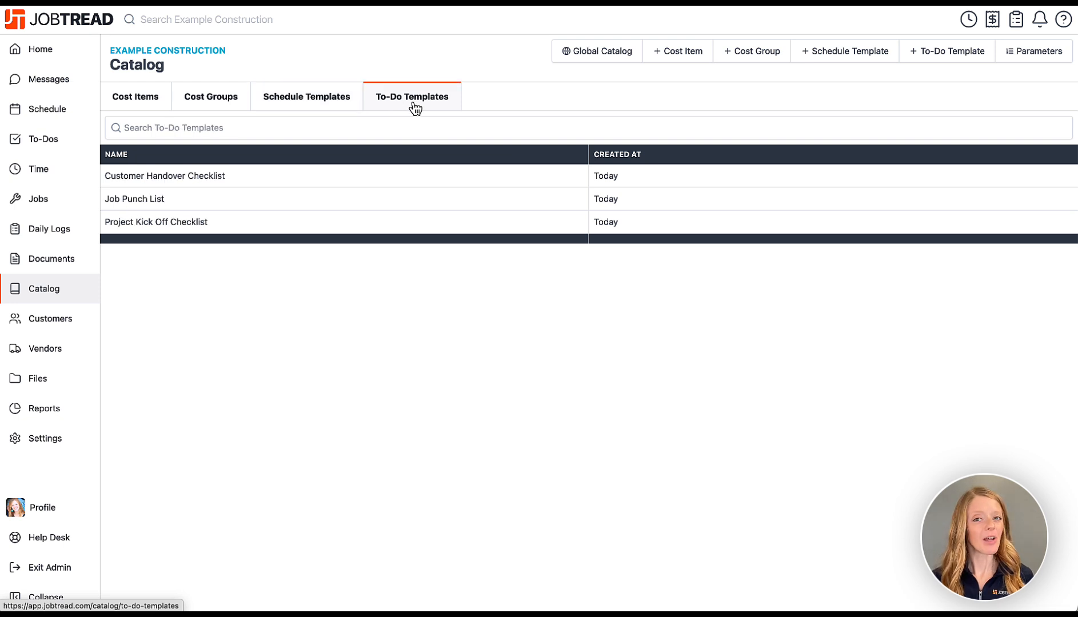
{"action": "left_click", "coordinate": [71, 328]}
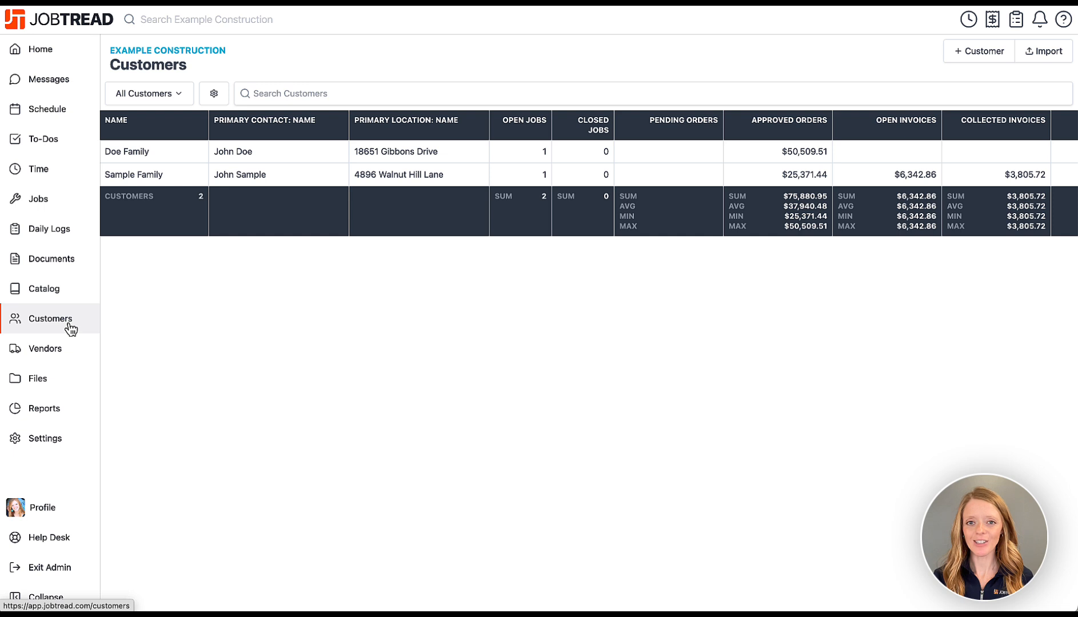
Open vendor Pro Framers and its Files tab, then the company Files list of 13 files.
{"action": "left_click", "coordinate": [65, 361]}
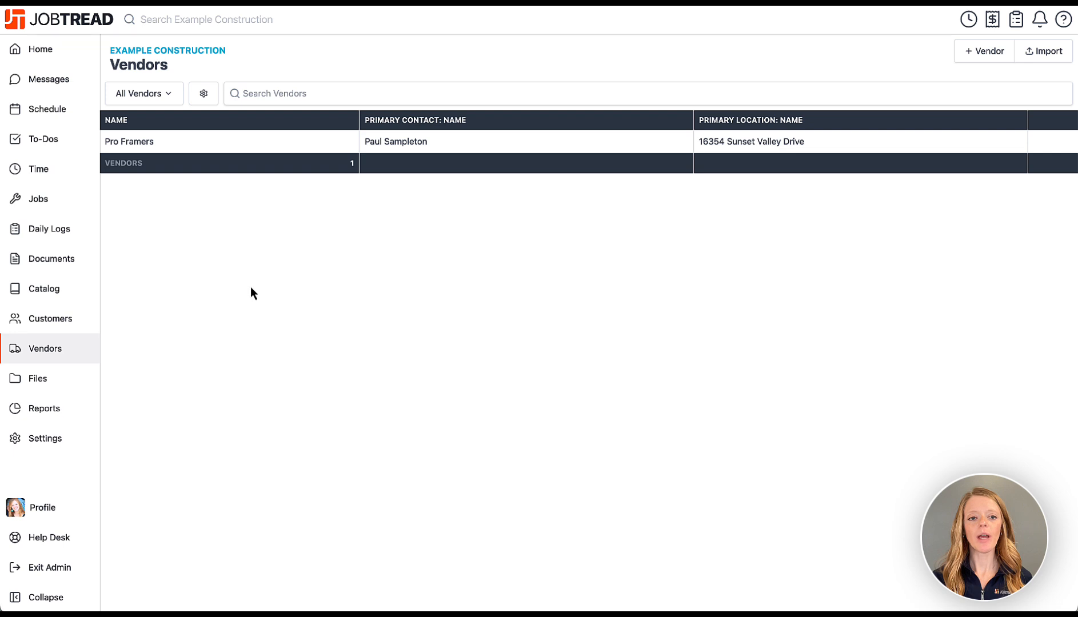
{"action": "left_click", "coordinate": [255, 150]}
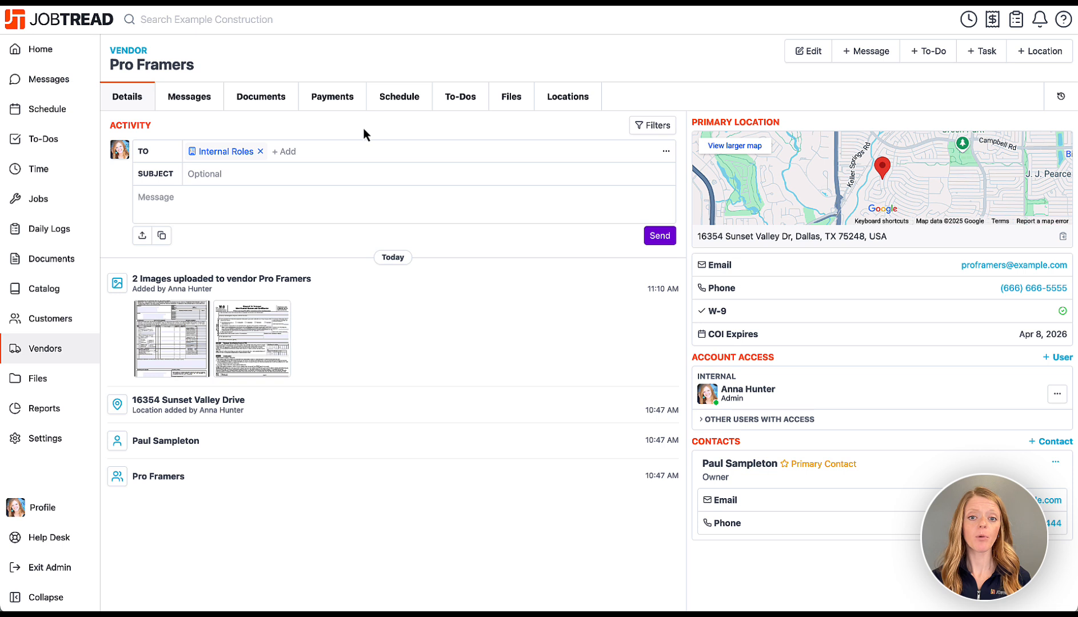
{"action": "left_click", "coordinate": [514, 107]}
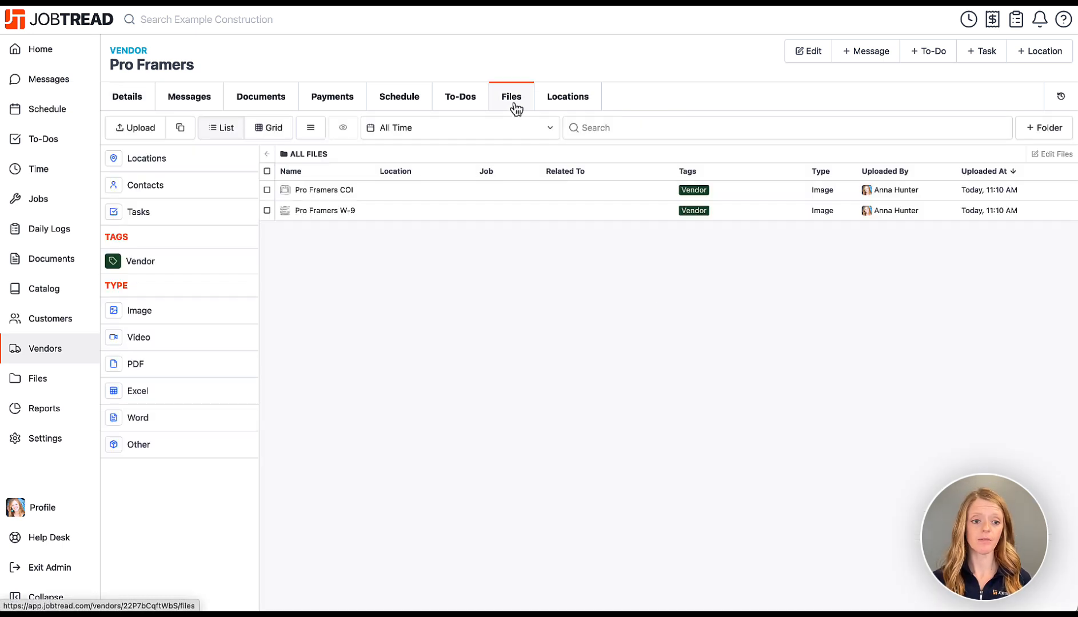
{"action": "left_click", "coordinate": [80, 382]}
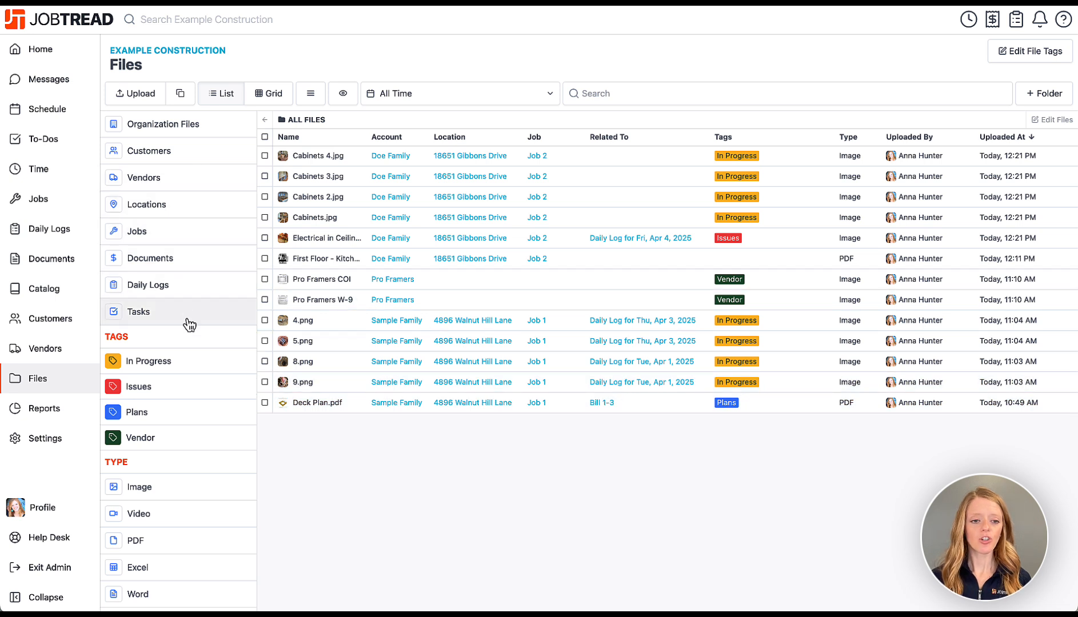
Filter the files to the In Progress tag and review the file tag definitions.
{"action": "scroll", "coordinate": [187, 320], "scroll_direction": "down", "scroll_amount": 1}
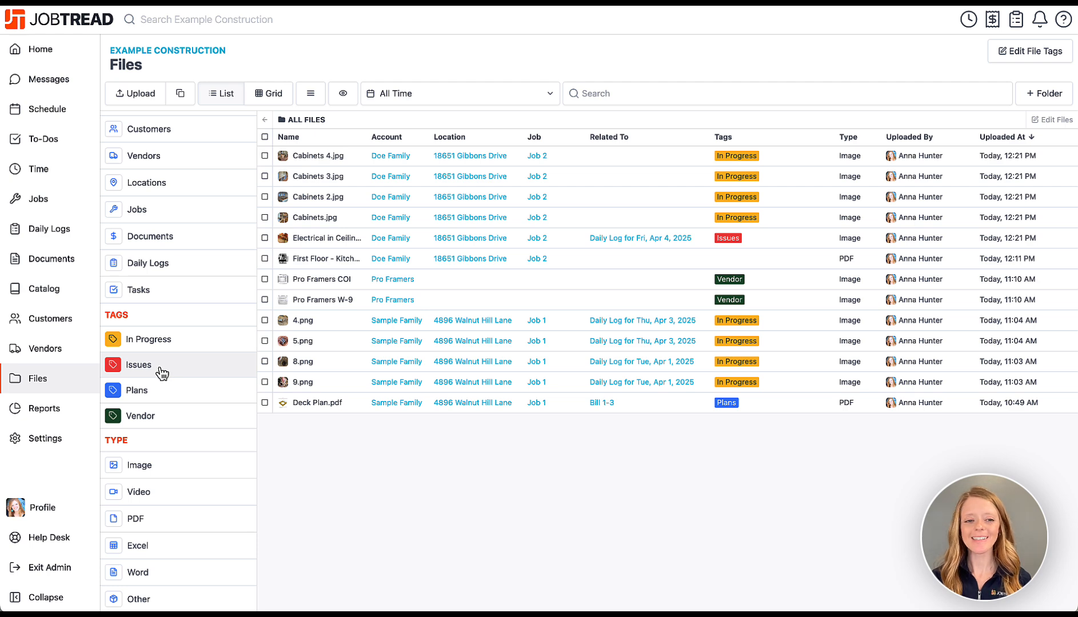
{"action": "left_click", "coordinate": [168, 349]}
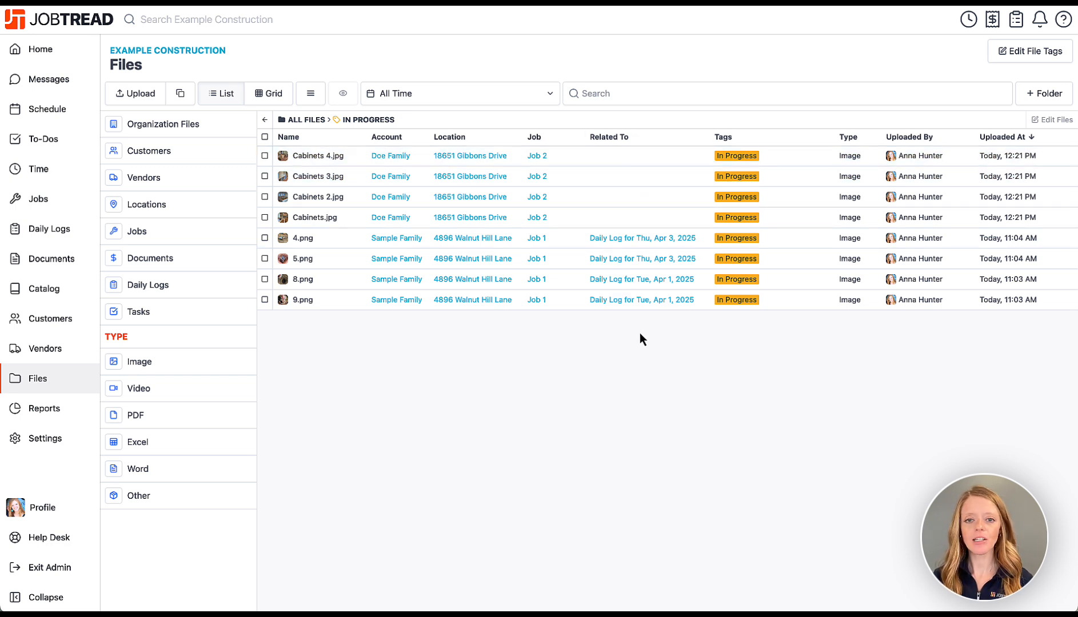
{"action": "left_click", "coordinate": [1035, 56]}
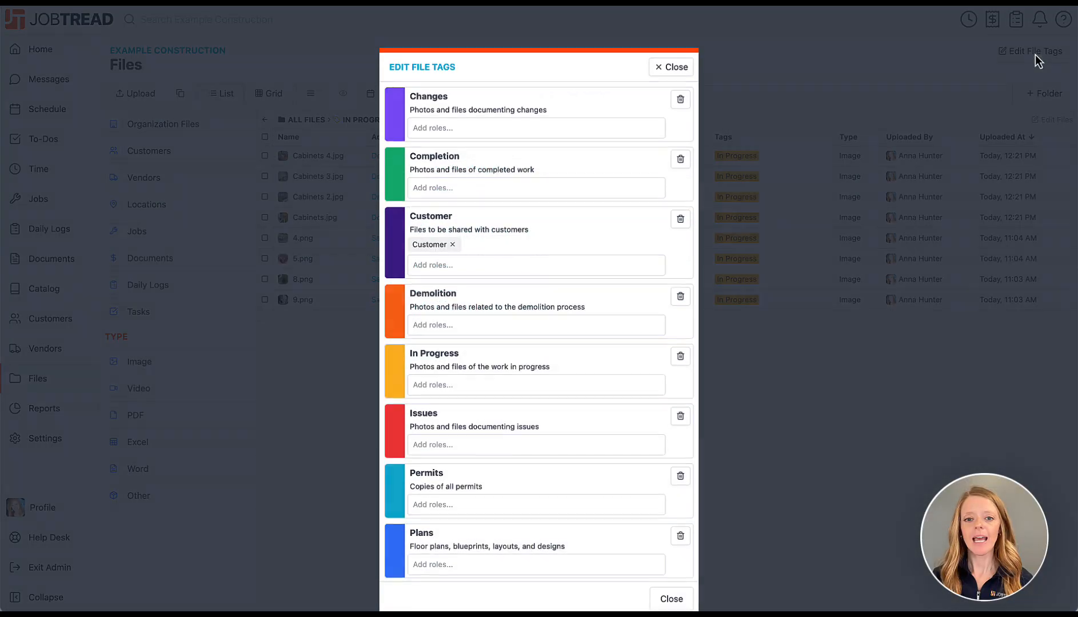
{"action": "scroll", "coordinate": [584, 437], "scroll_direction": "down", "scroll_amount": 3}
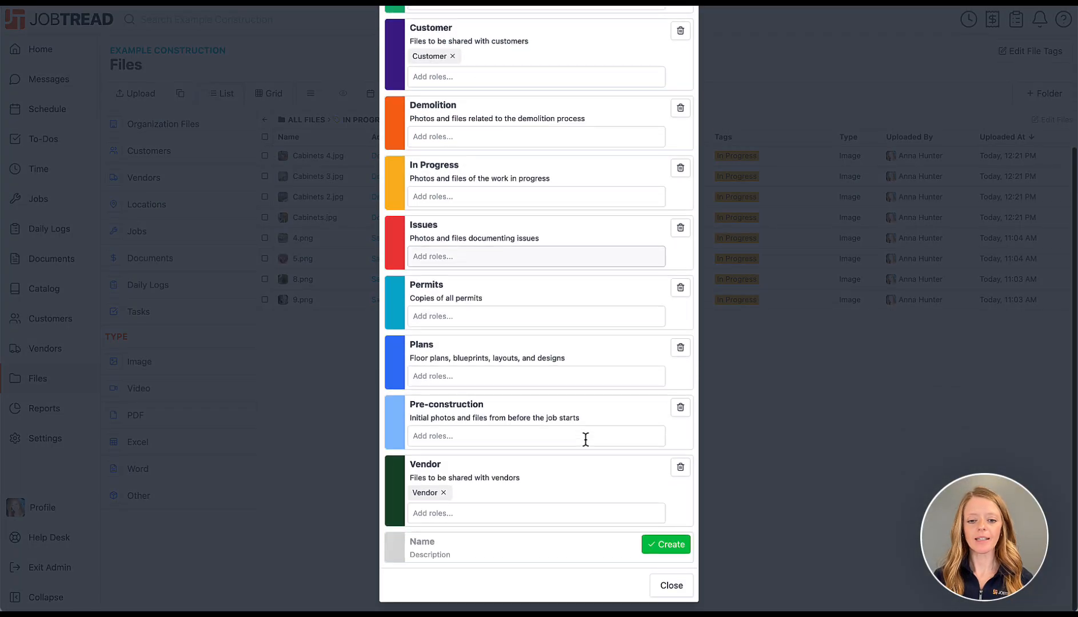
{"action": "scroll", "coordinate": [576, 443], "scroll_direction": "up", "scroll_amount": 5}
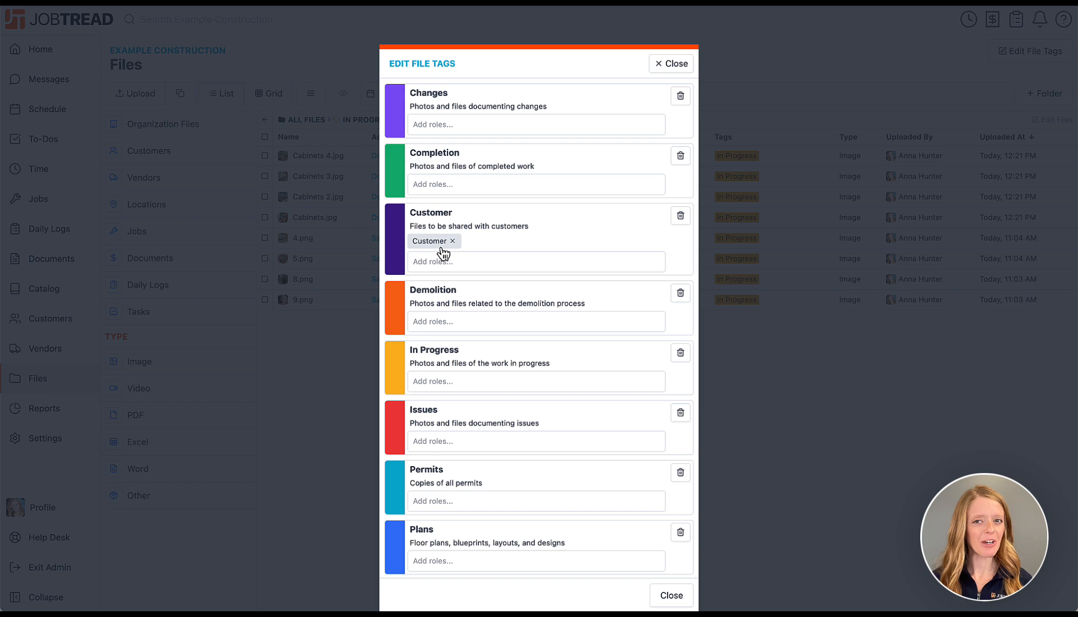
{"action": "left_click", "coordinate": [664, 65]}
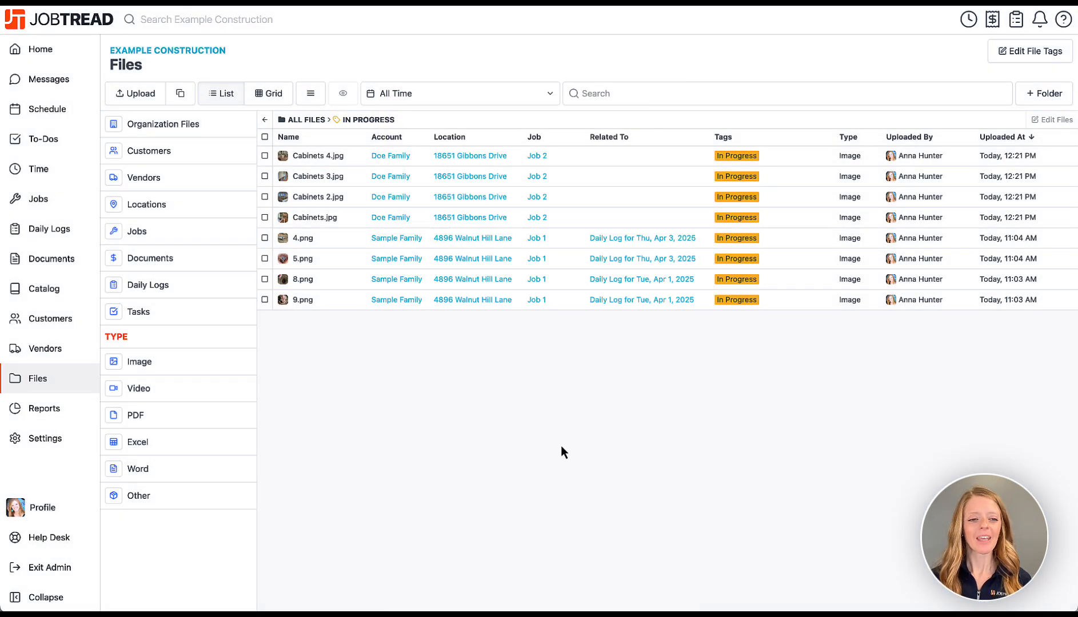
Open Reports and scroll through the order charts and downloadable CSV and QuickBooks reports.
{"action": "left_click", "coordinate": [56, 414]}
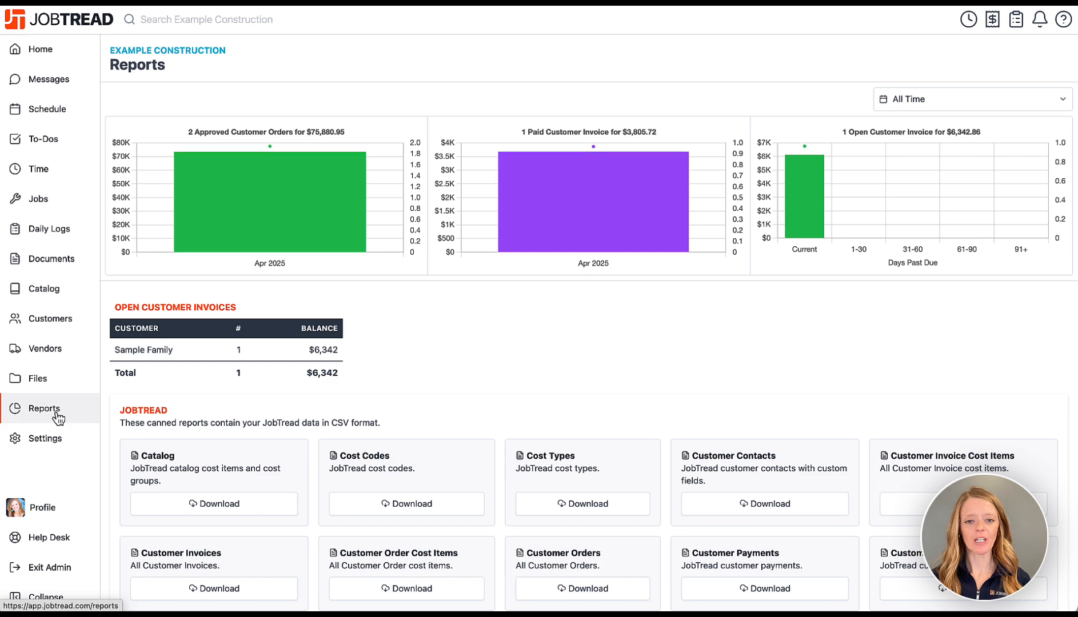
{"action": "scroll", "coordinate": [491, 406], "scroll_direction": "down", "scroll_amount": 5}
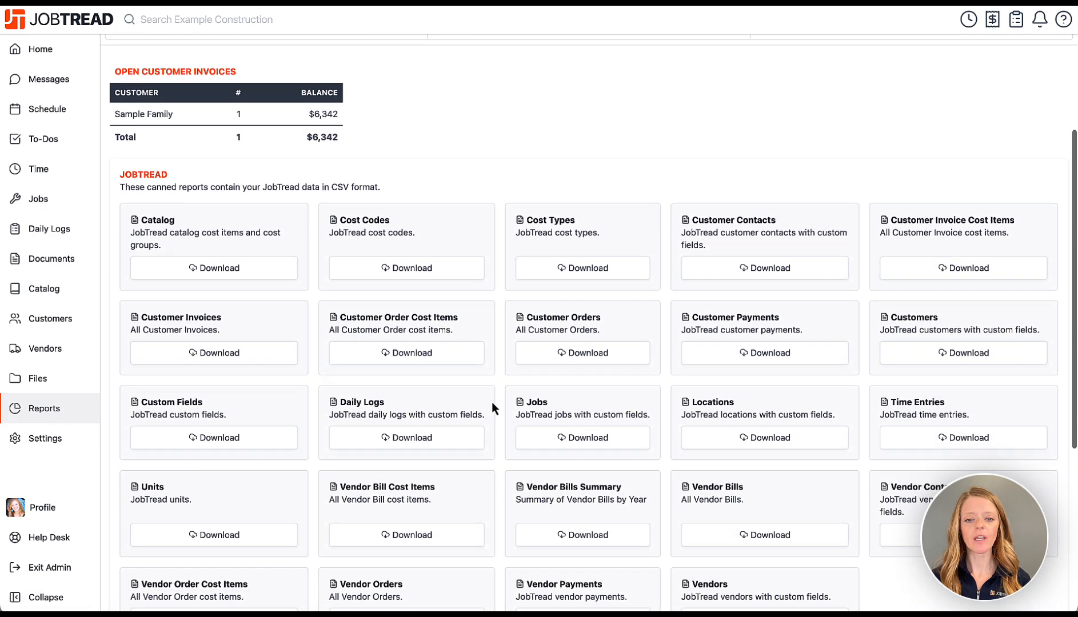
{"action": "scroll", "coordinate": [491, 401], "scroll_direction": "down", "scroll_amount": 3}
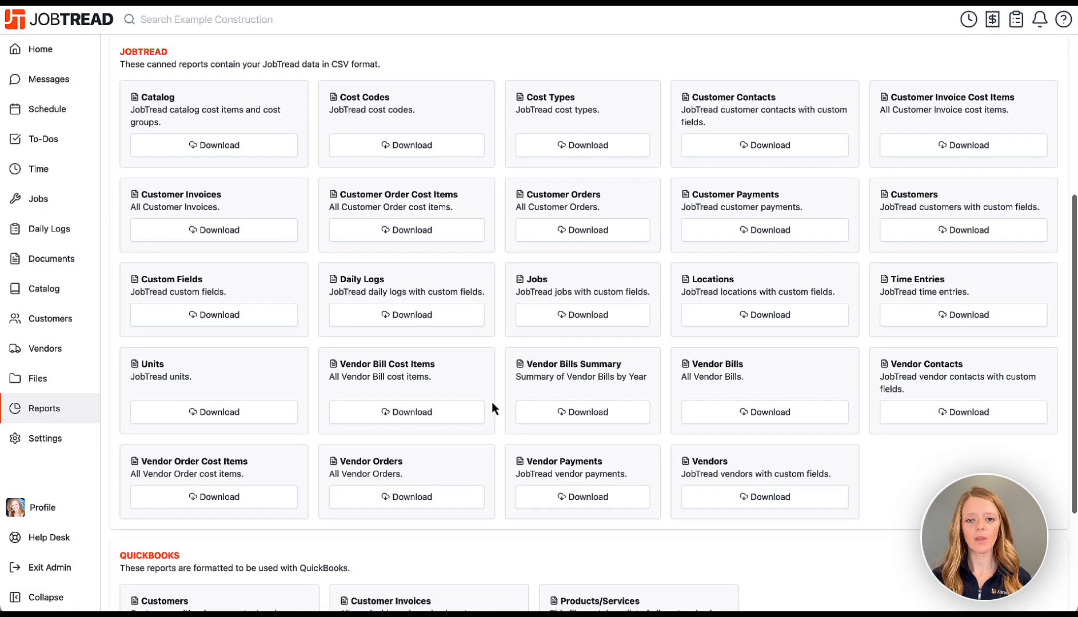
{"action": "scroll", "coordinate": [491, 402], "scroll_direction": "down", "scroll_amount": 4}
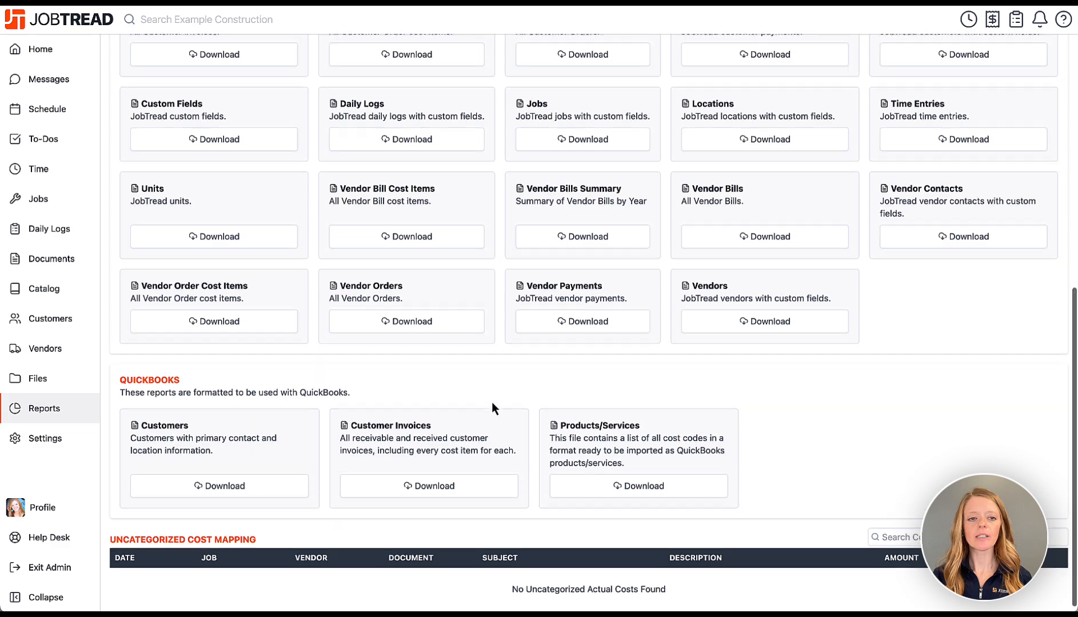
{"action": "scroll", "coordinate": [491, 401], "scroll_direction": "up", "scroll_amount": 12}
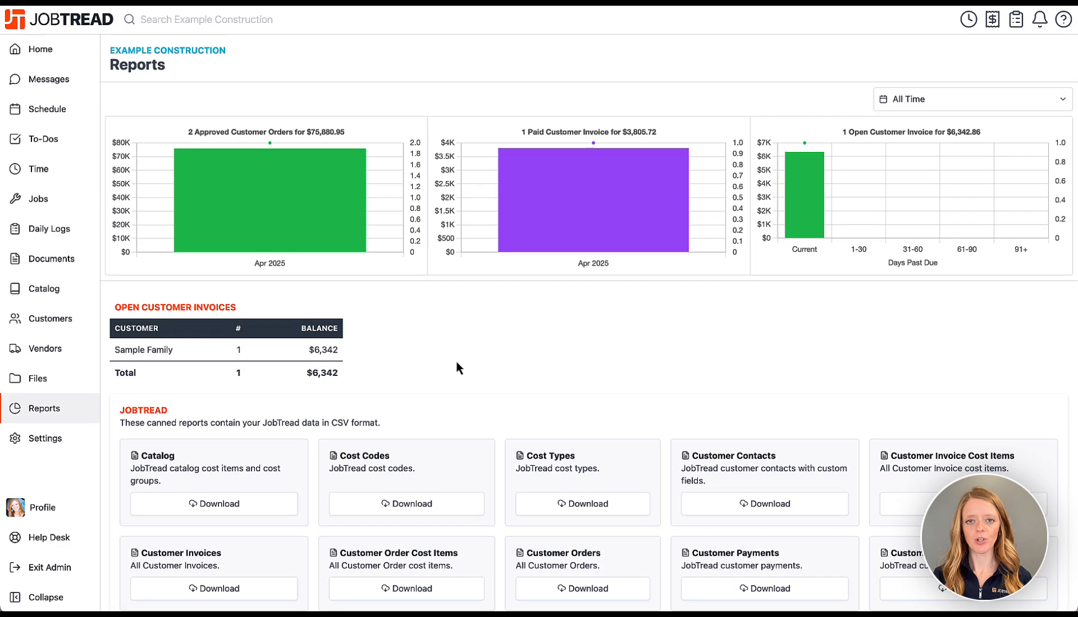
Open General settings and try sampling a Primary Color, then discard the change.
{"action": "left_click", "coordinate": [69, 440]}
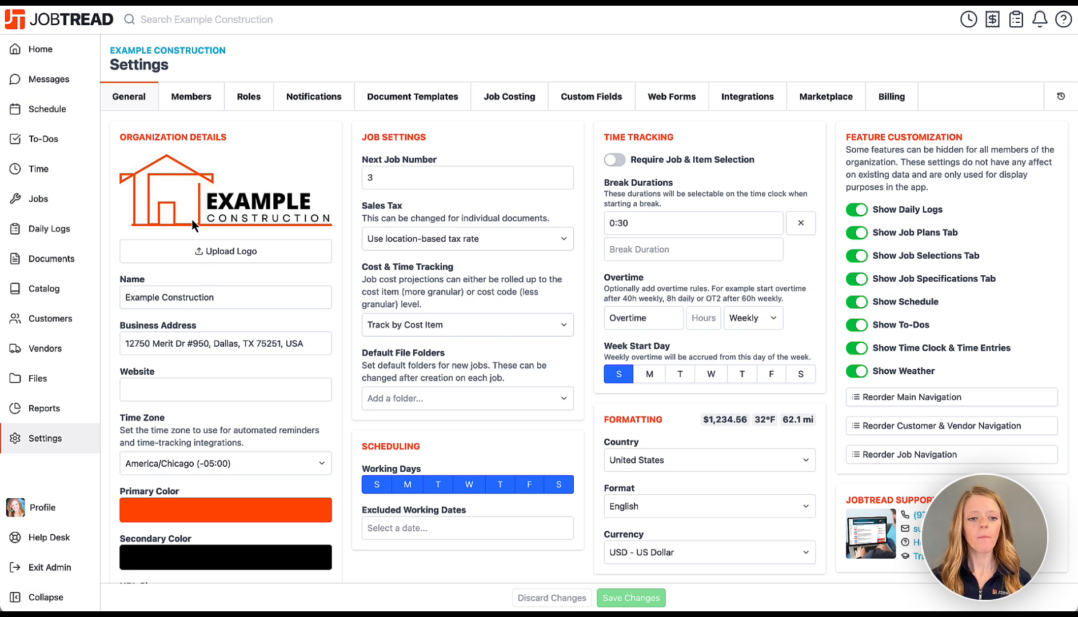
{"action": "scroll", "coordinate": [178, 491], "scroll_direction": "down", "scroll_amount": 1}
{"action": "scroll", "coordinate": [235, 501], "scroll_direction": "down", "scroll_amount": 2}
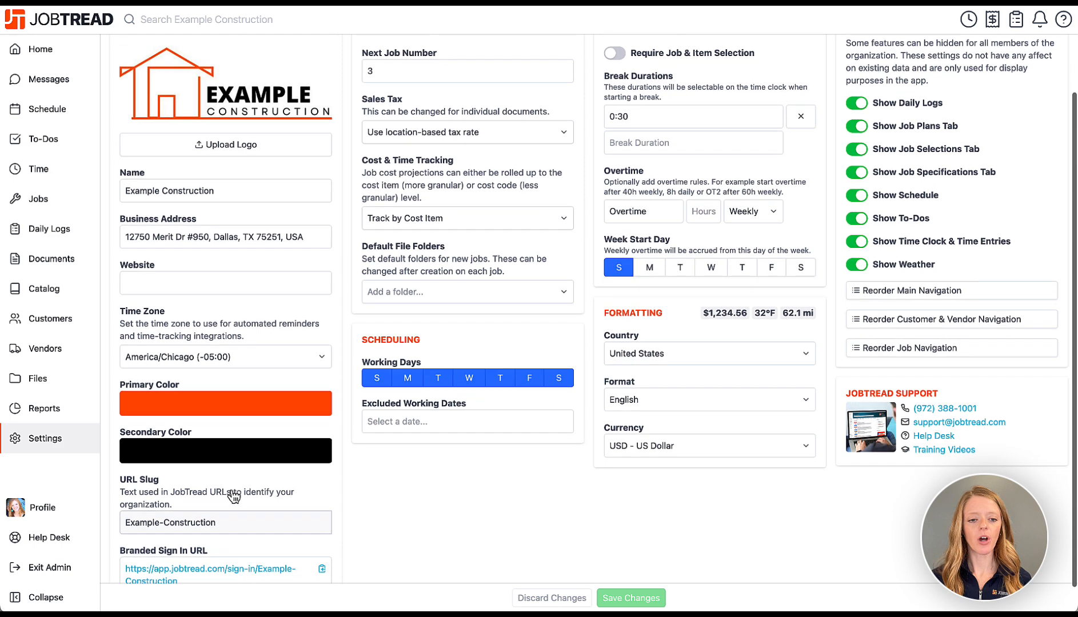
{"action": "left_click", "coordinate": [231, 411]}
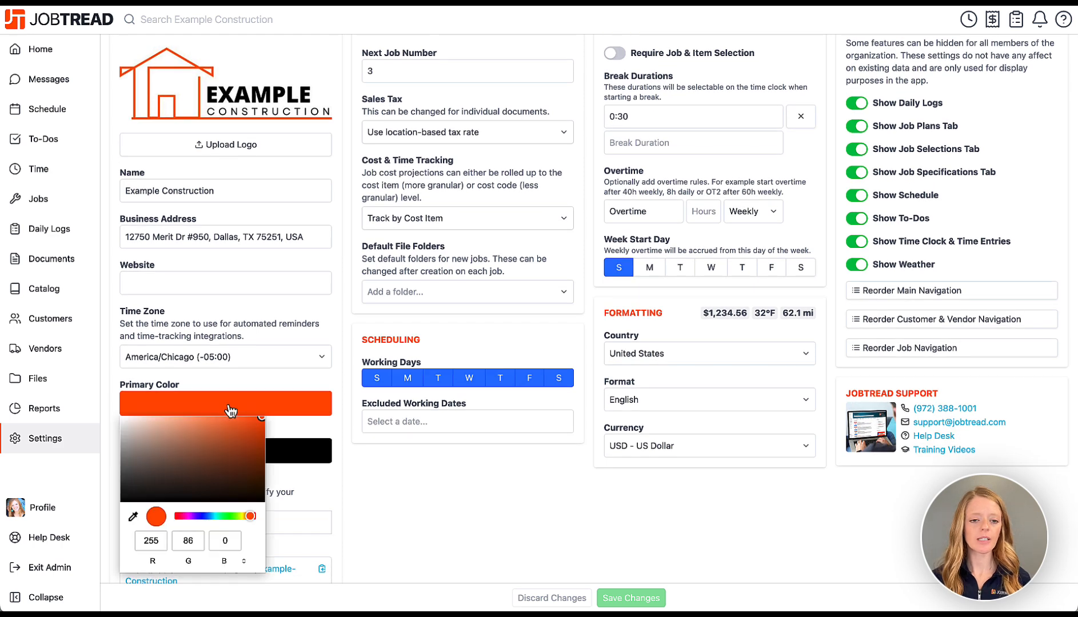
{"action": "left_click", "coordinate": [132, 516]}
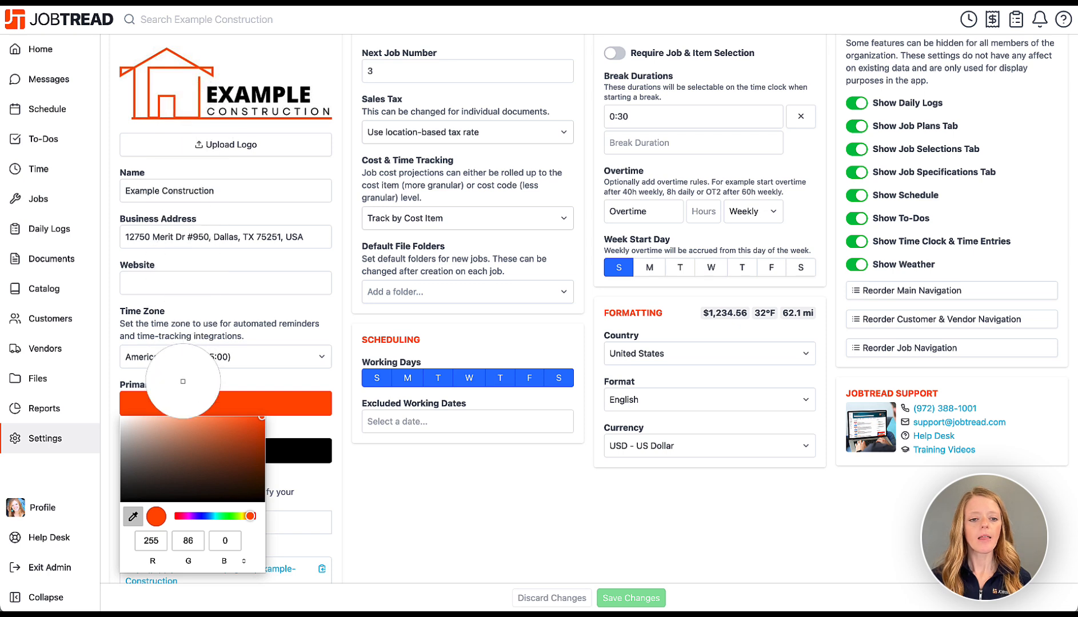
{"action": "left_click", "coordinate": [190, 405]}
{"action": "left_click", "coordinate": [552, 598]}
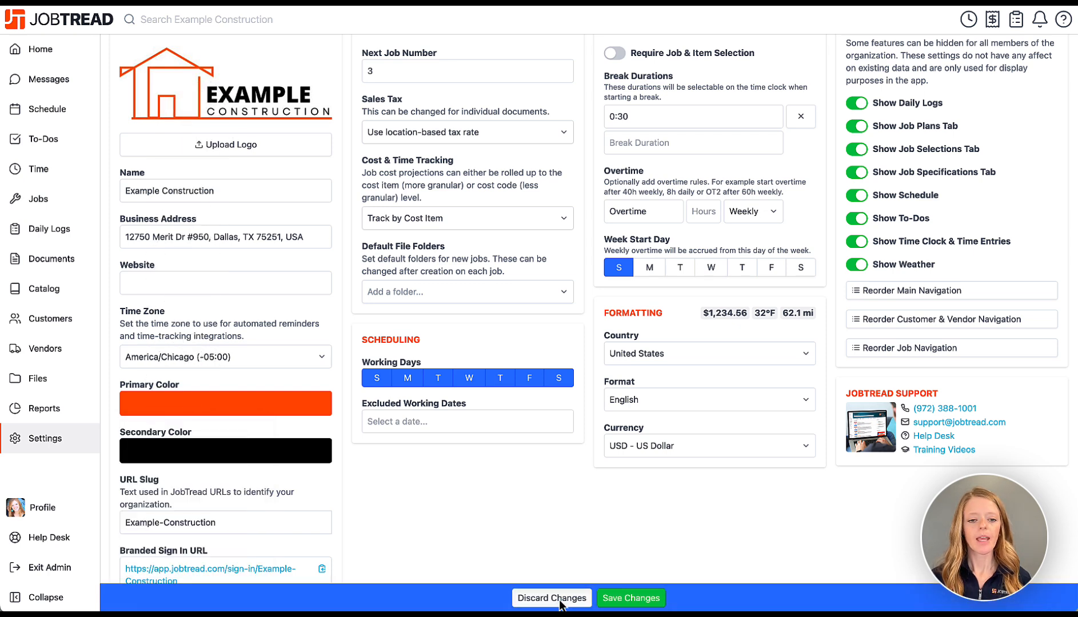
Remove Saturday and Sunday from the working days and save the changes.
{"action": "scroll", "coordinate": [442, 499], "scroll_direction": "up", "scroll_amount": 1}
{"action": "scroll", "coordinate": [443, 499], "scroll_direction": "up", "scroll_amount": 3}
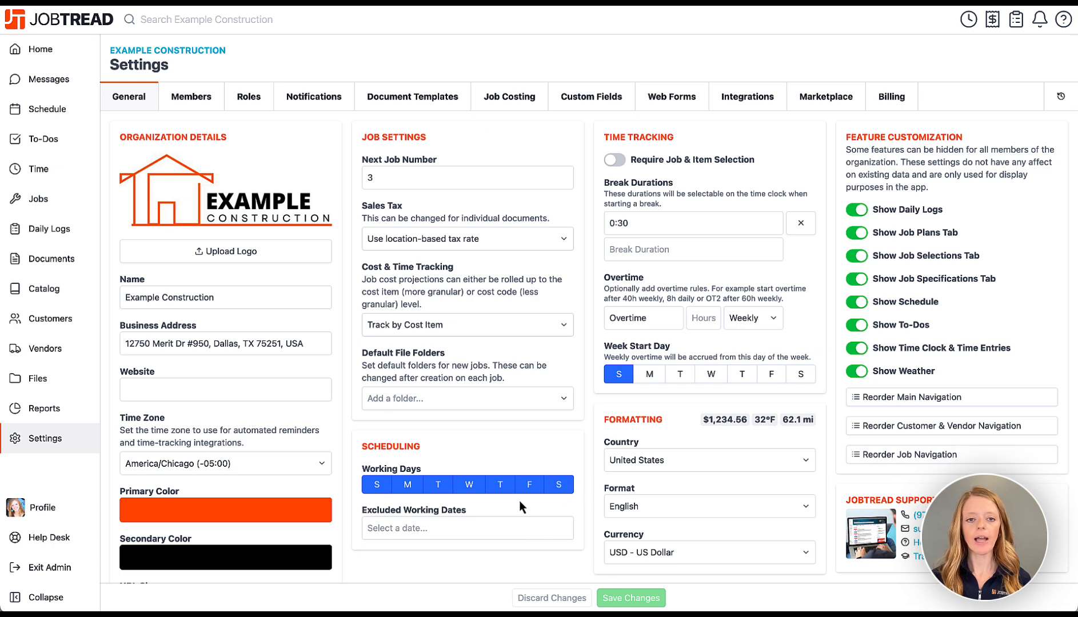
{"action": "scroll", "coordinate": [517, 503], "scroll_direction": "down", "scroll_amount": 3}
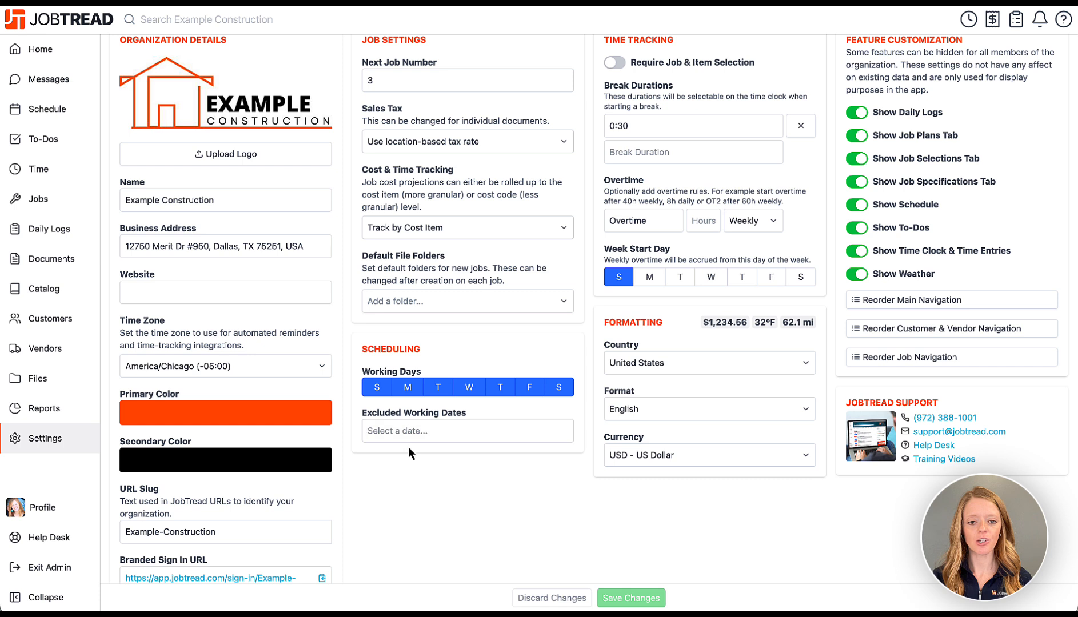
{"action": "left_click", "coordinate": [561, 390]}
{"action": "left_click", "coordinate": [378, 391]}
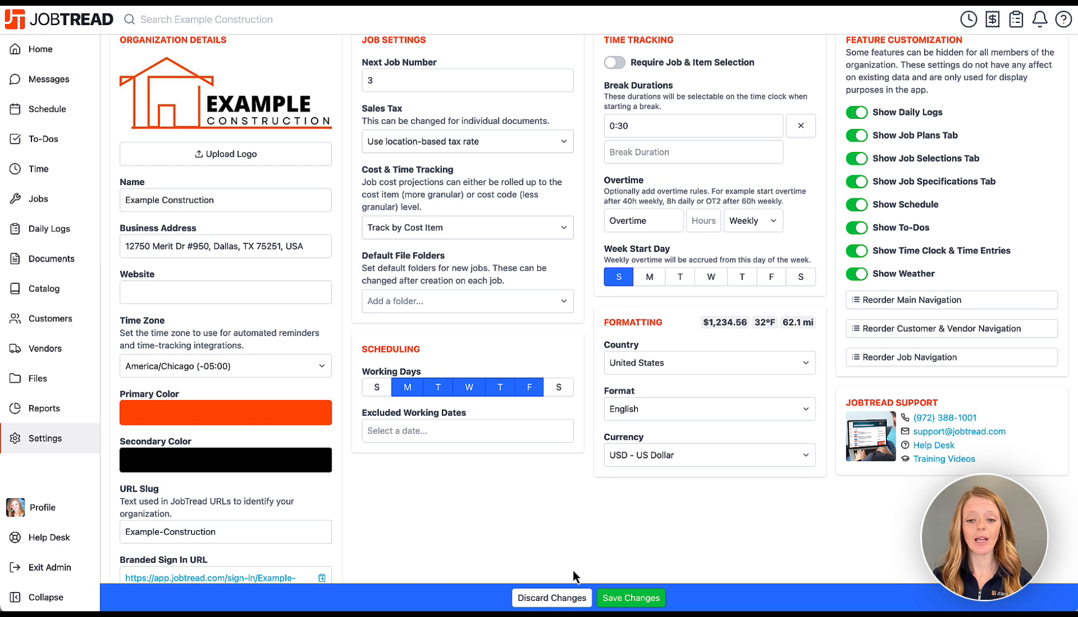
{"action": "left_click", "coordinate": [617, 599]}
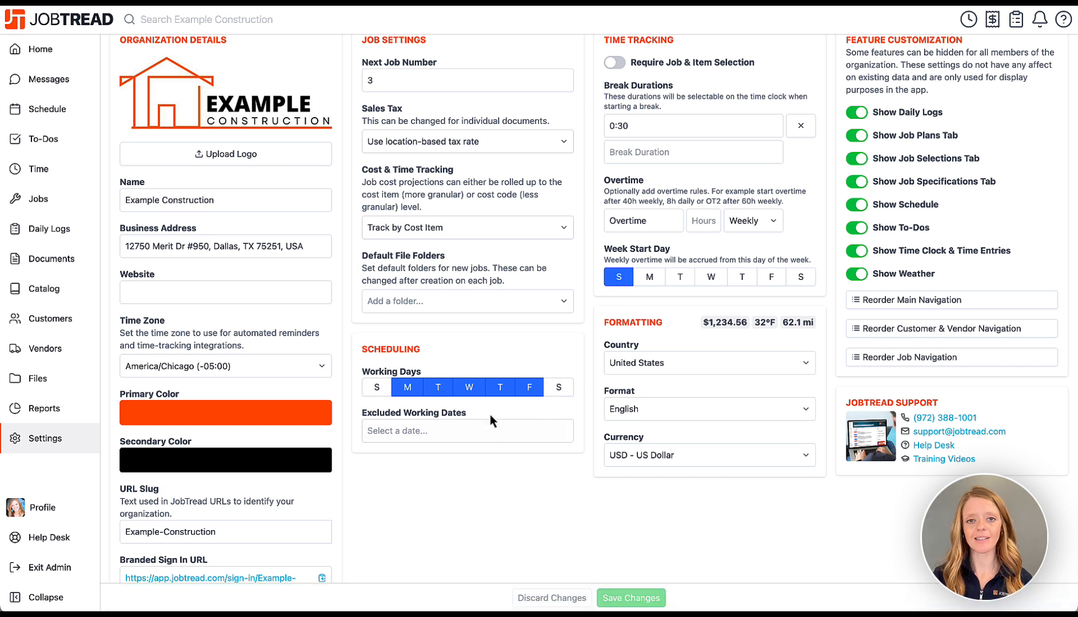
{"action": "scroll", "coordinate": [425, 507], "scroll_direction": "up", "scroll_amount": 2}
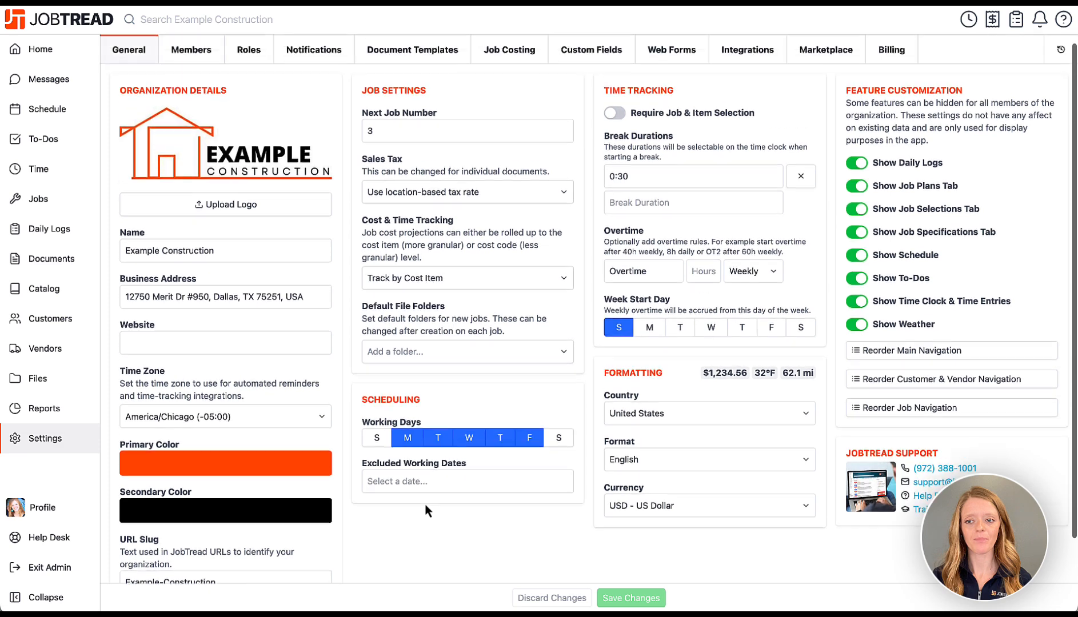
View the Members list, then the Roles tab listing Admin, Customer and Vendor roles.
{"action": "left_click", "coordinate": [189, 102]}
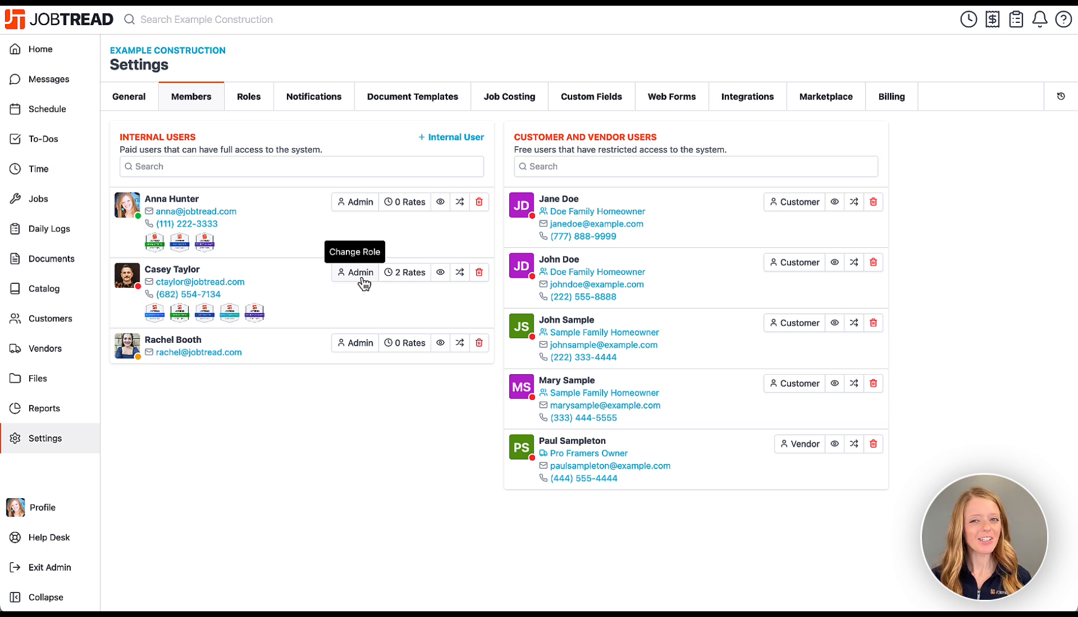
{"action": "left_click", "coordinate": [255, 106]}
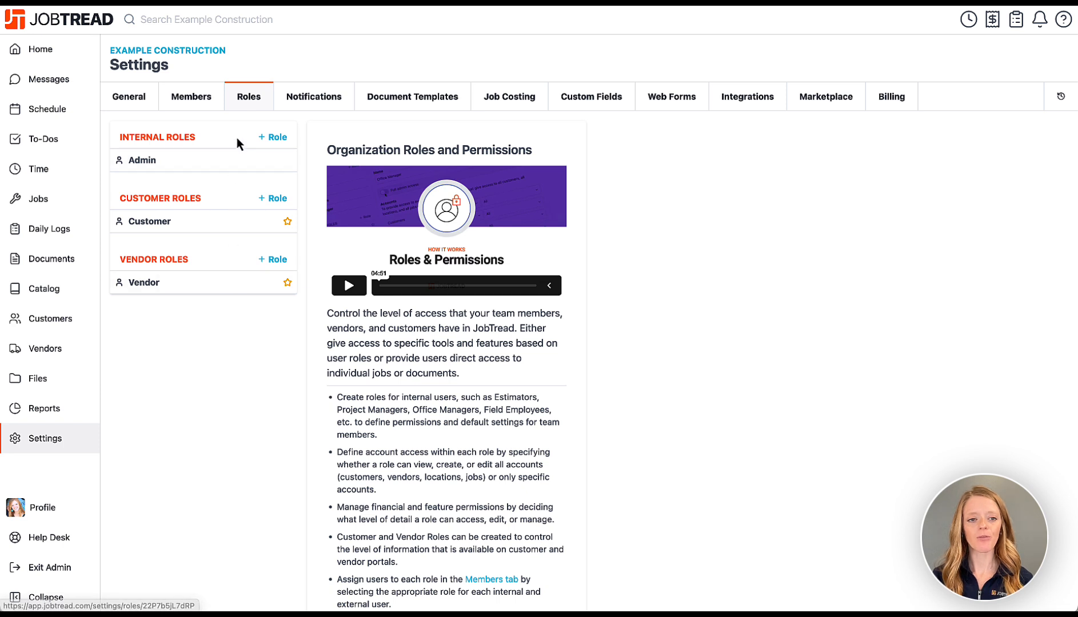
Create a new internal role named 'Field Employees'.
{"action": "left_click", "coordinate": [273, 138]}
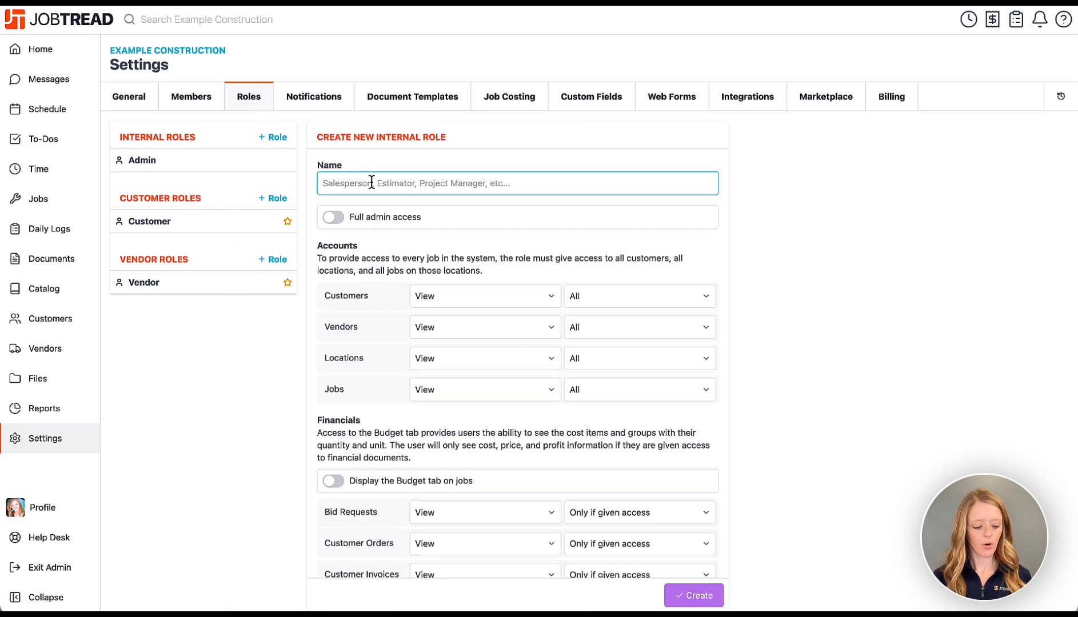
{"action": "type", "text": "Field Employees"}
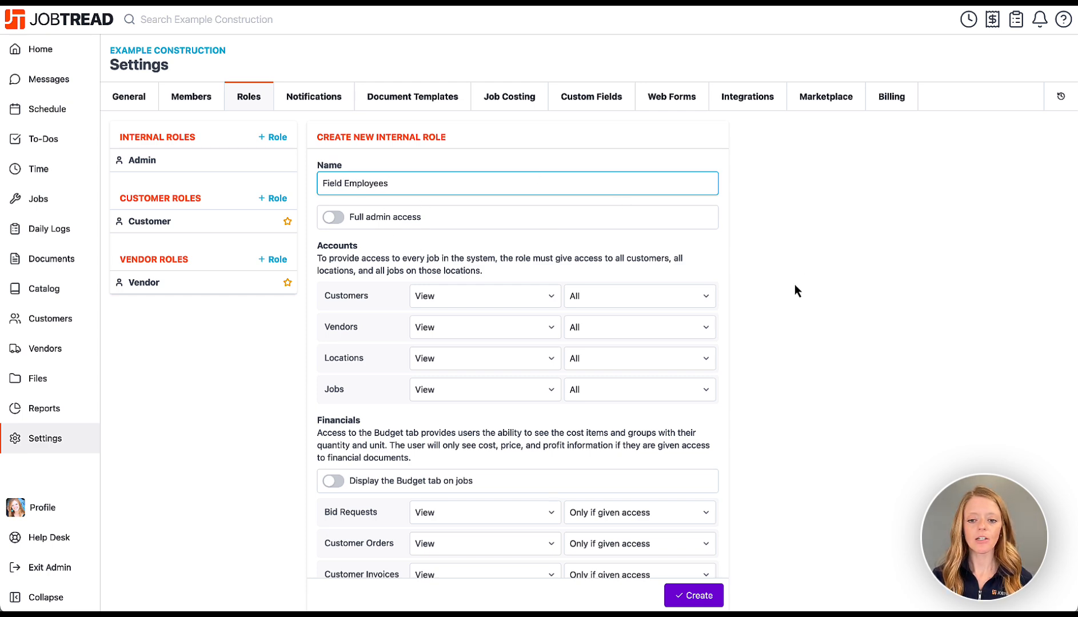
{"action": "scroll", "coordinate": [772, 553], "scroll_direction": "down", "scroll_amount": 5}
{"action": "scroll", "coordinate": [772, 552], "scroll_direction": "down", "scroll_amount": 15}
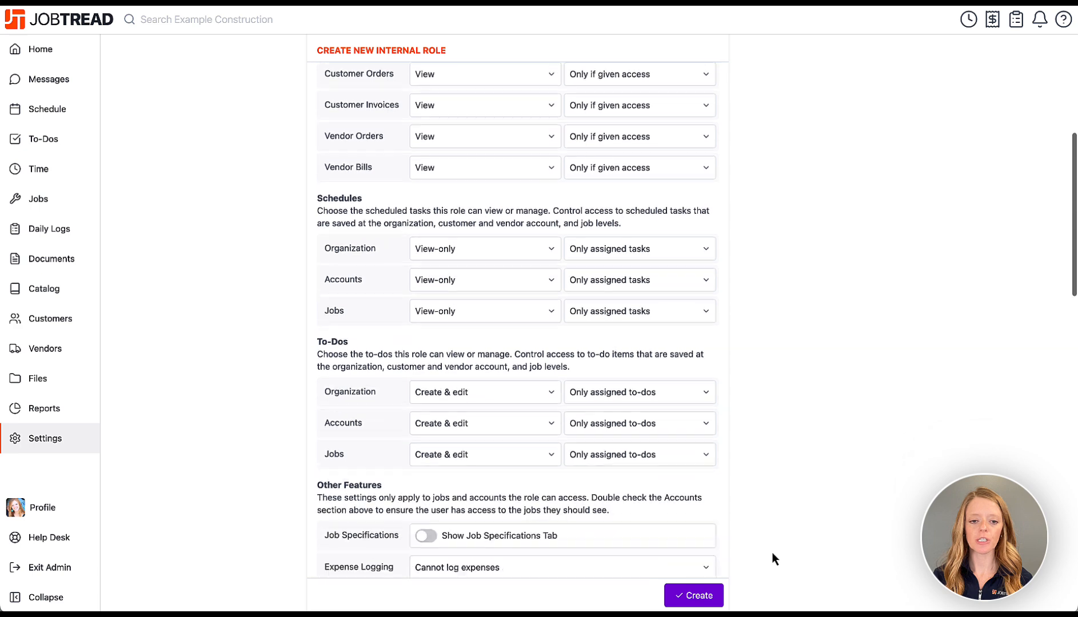
{"action": "scroll", "coordinate": [772, 552], "scroll_direction": "down", "scroll_amount": 5}
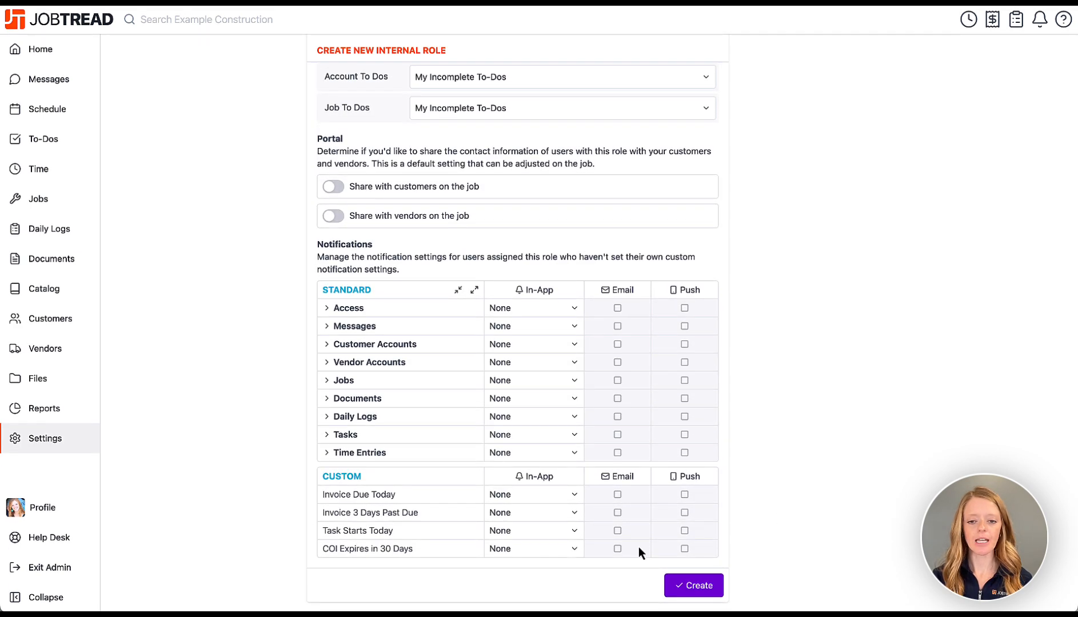
{"action": "left_click", "coordinate": [688, 587]}
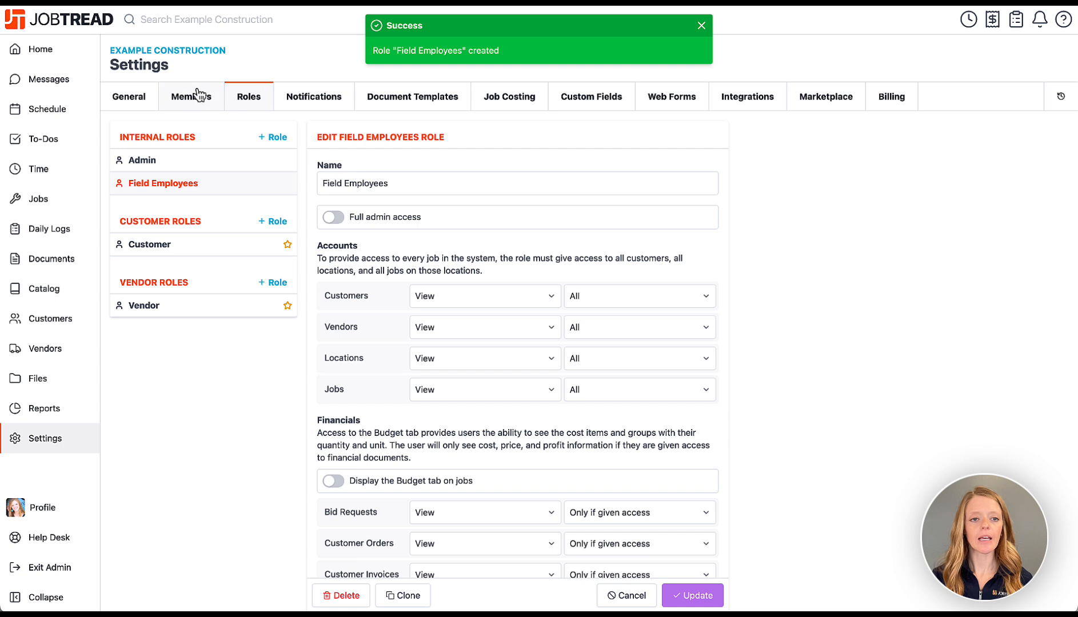
Assign the Field Employees role to the second internal team member.
{"action": "left_click", "coordinate": [186, 100]}
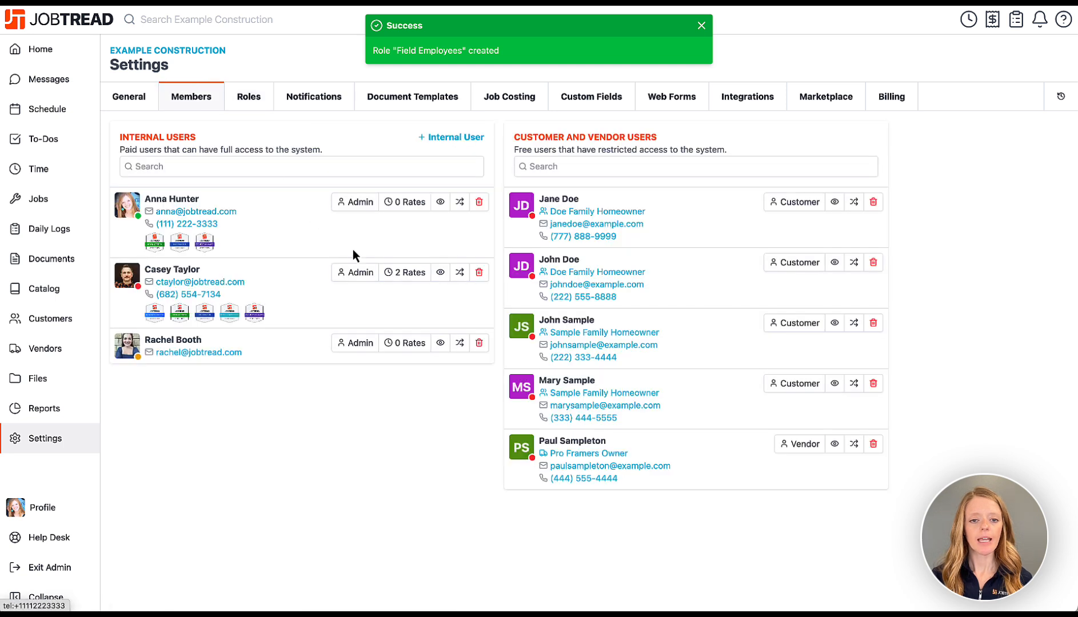
{"action": "left_click", "coordinate": [356, 273]}
{"action": "left_click", "coordinate": [363, 288]}
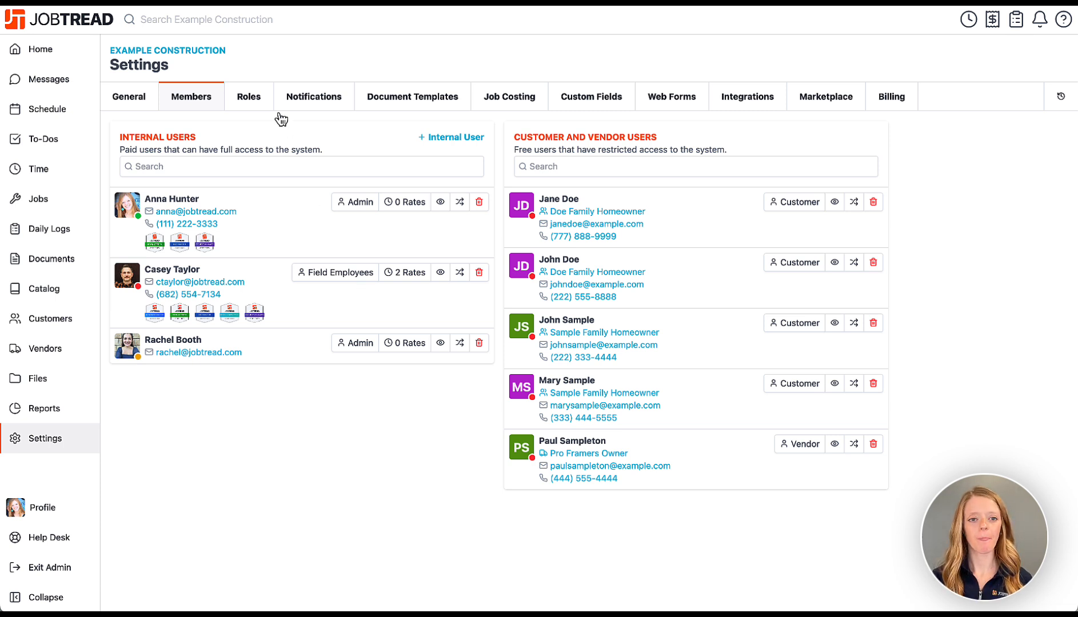
Review the Customer role's permissions, then go to the Notifications settings.
{"action": "left_click", "coordinate": [262, 97]}
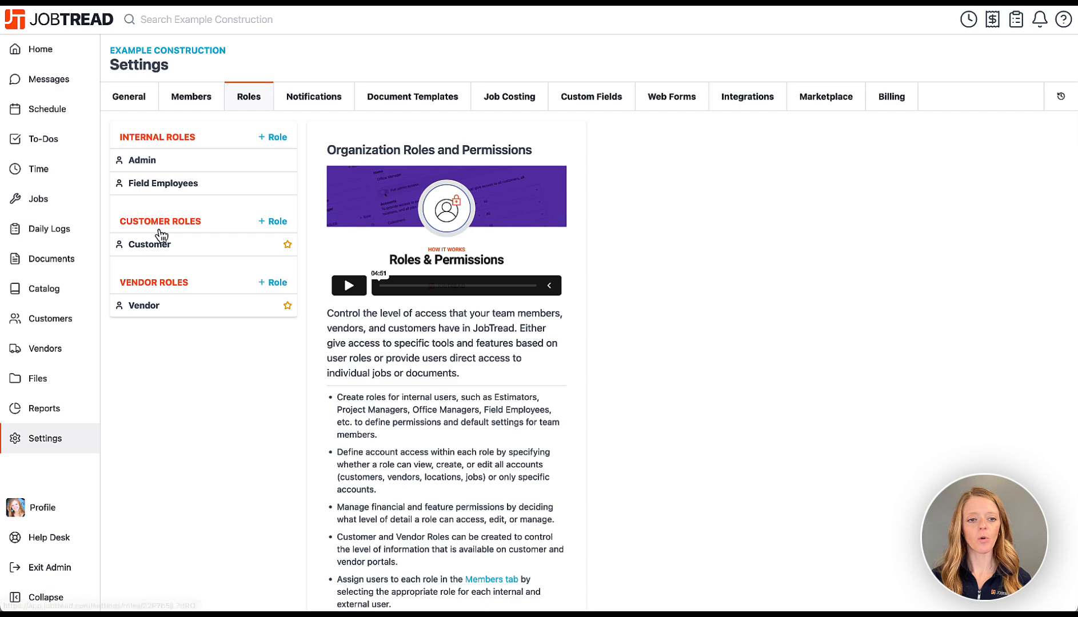
{"action": "left_click", "coordinate": [205, 254]}
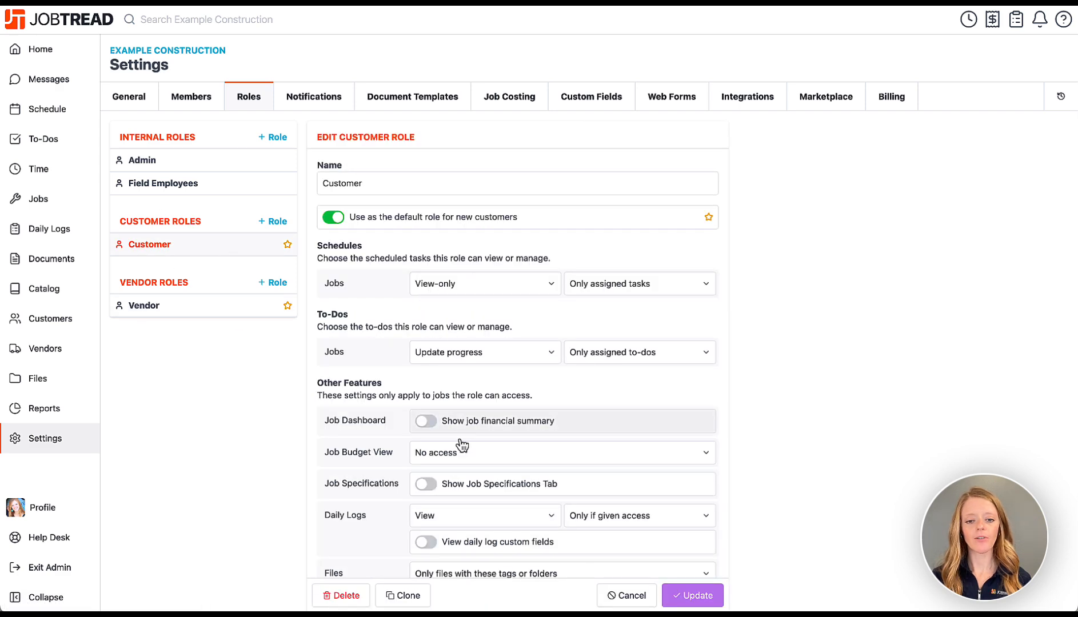
{"action": "scroll", "coordinate": [463, 498], "scroll_direction": "down", "scroll_amount": 2}
{"action": "scroll", "coordinate": [463, 498], "scroll_direction": "up", "scroll_amount": 3}
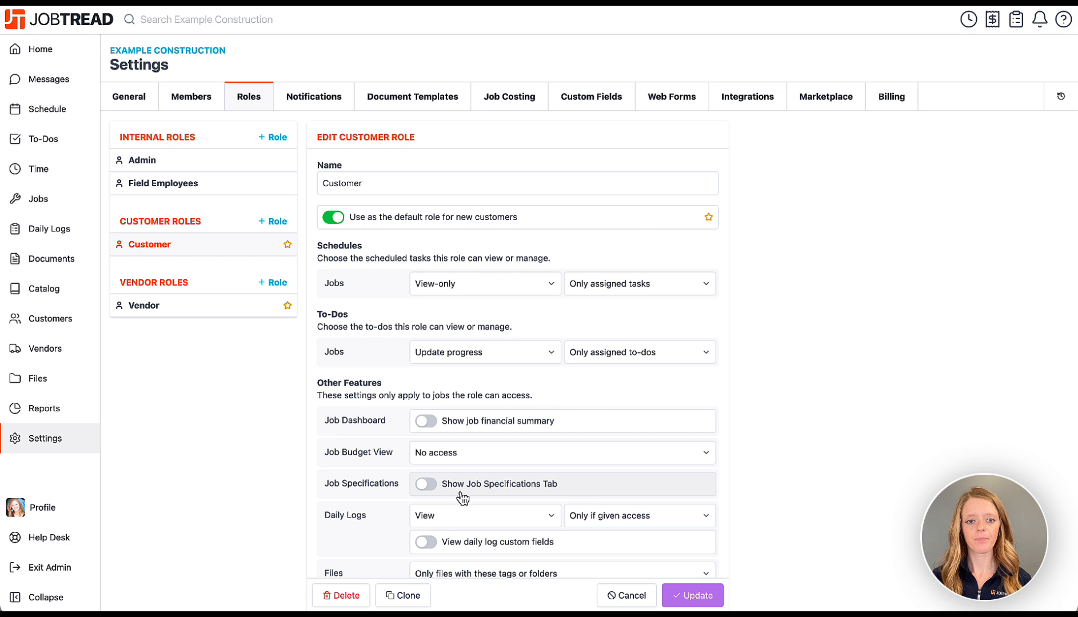
{"action": "left_click", "coordinate": [337, 92]}
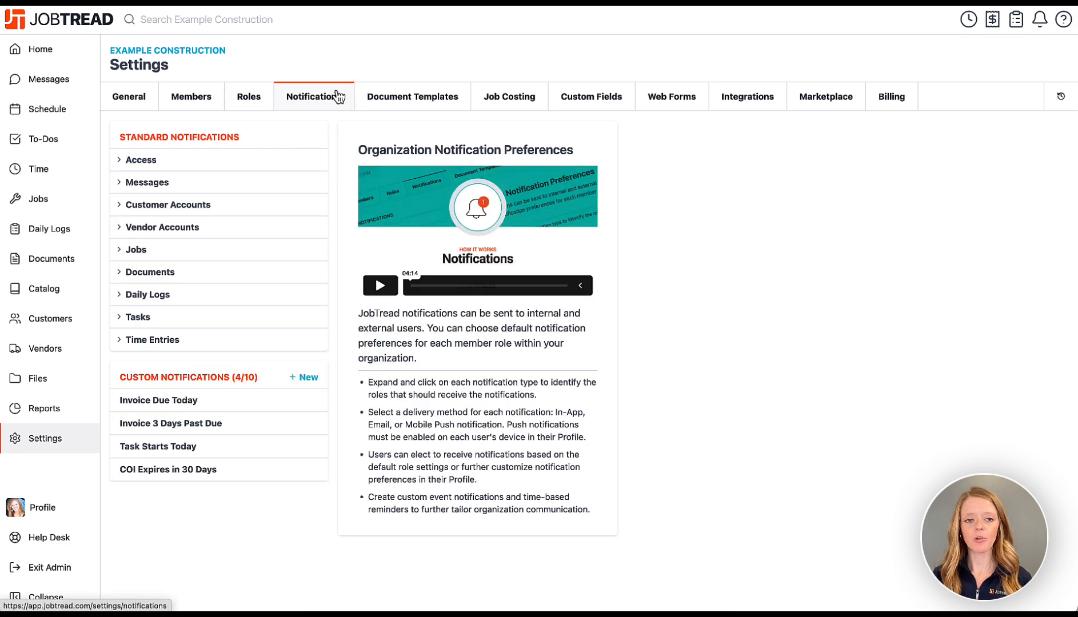
Expand the Access standard notifications, then switch to the Document Templates settings.
{"action": "left_click", "coordinate": [266, 168]}
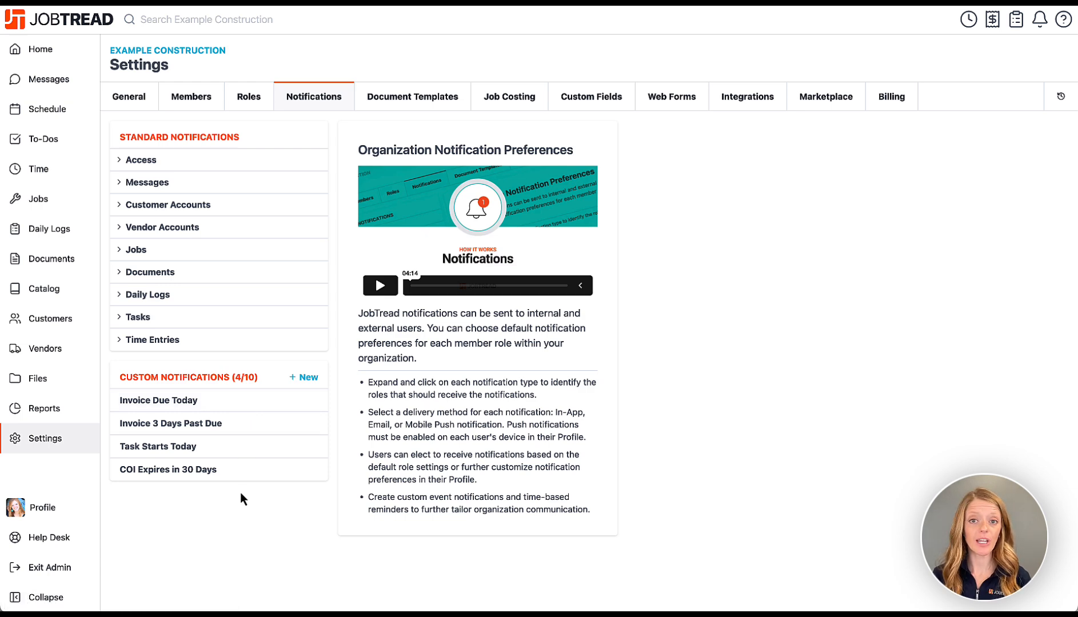
{"action": "left_click", "coordinate": [396, 91]}
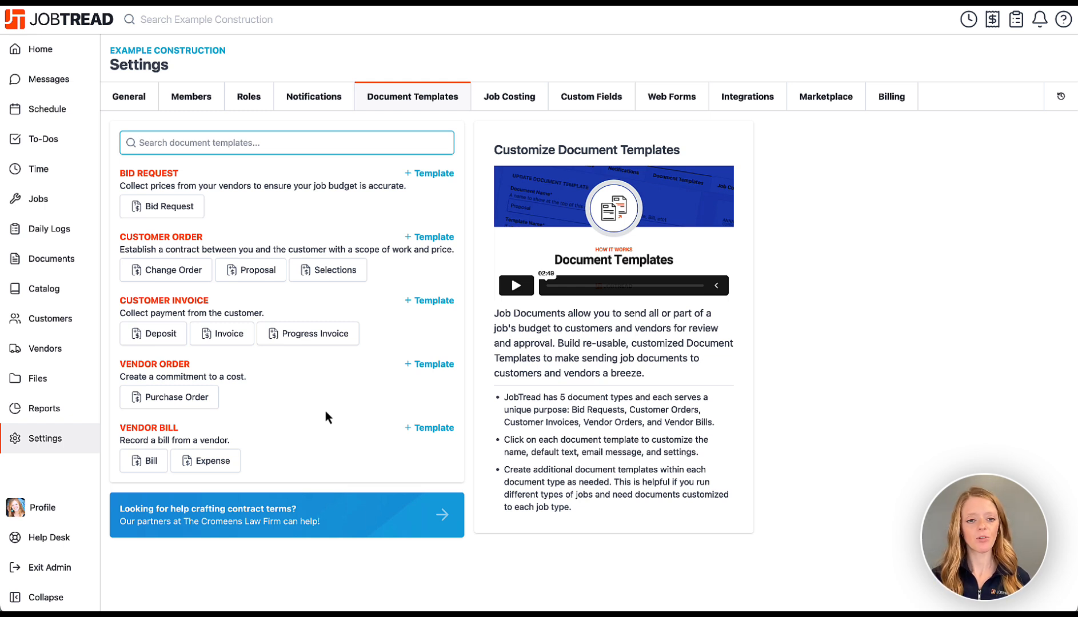
Open the Proposal document template for editing and move down to its footer.
{"action": "left_click", "coordinate": [270, 275]}
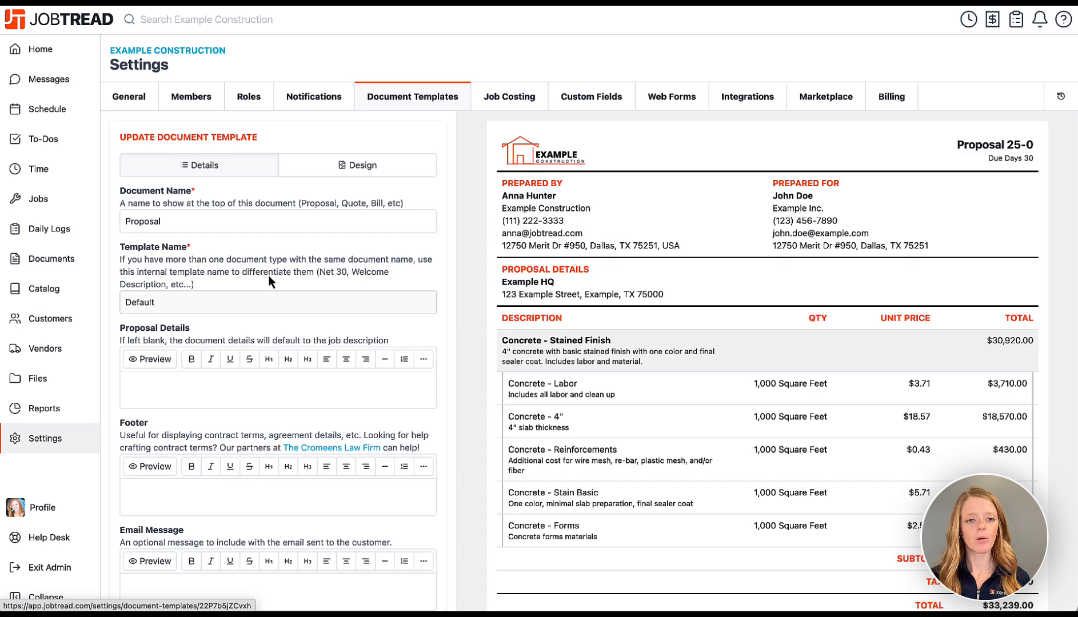
{"action": "left_click", "coordinate": [184, 220]}
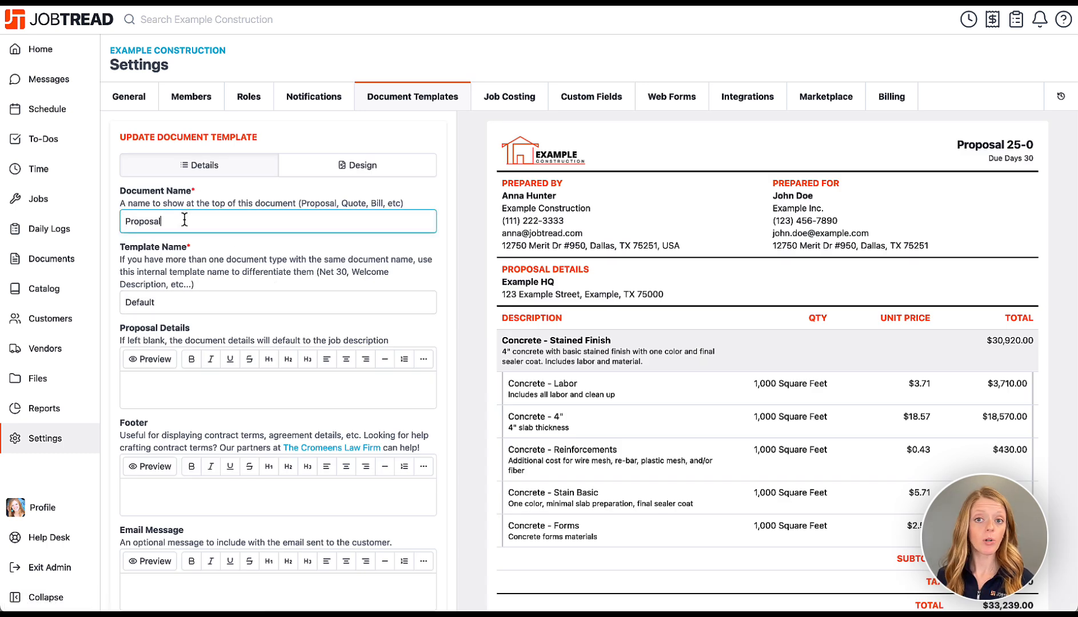
{"action": "left_click_drag", "start_coordinate": [184, 220], "coordinate": [125, 221]}
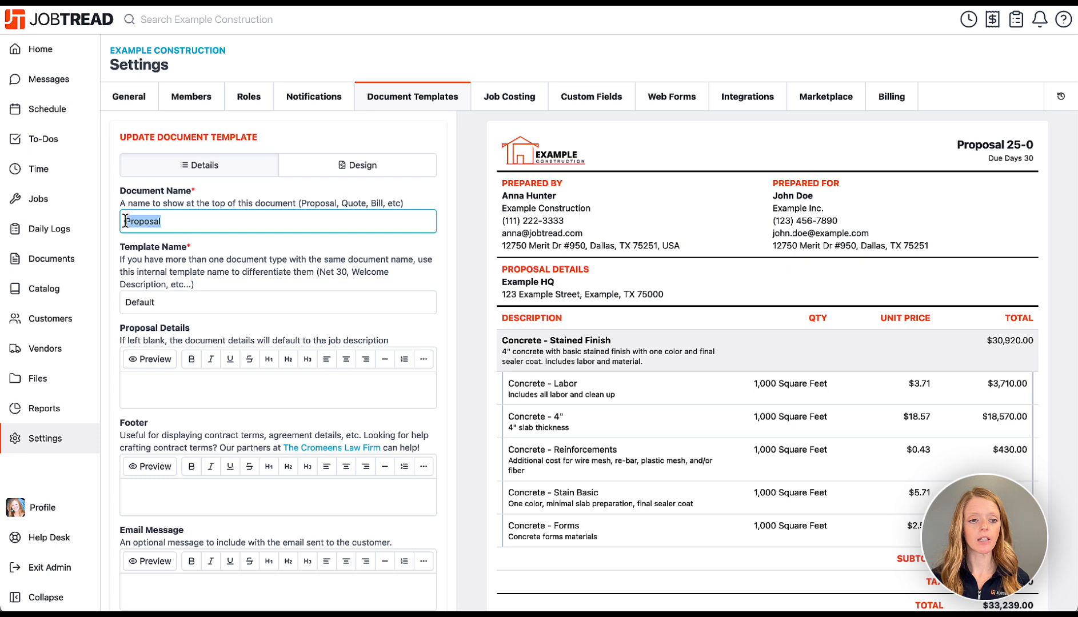
{"action": "left_click", "coordinate": [126, 221]}
{"action": "scroll", "coordinate": [218, 333], "scroll_direction": "down", "scroll_amount": 2}
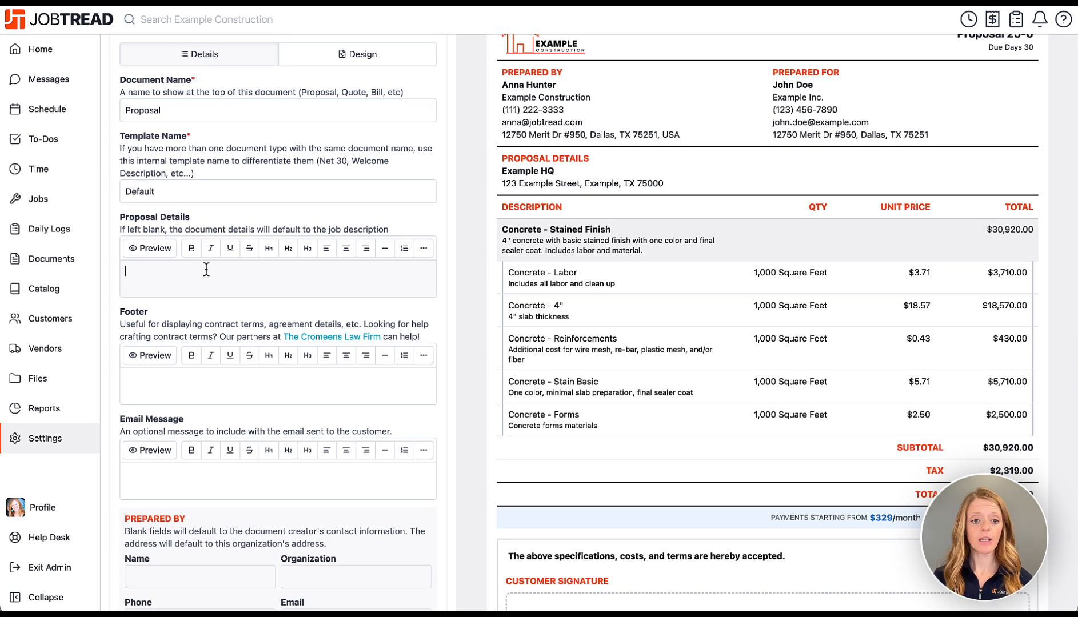
Paste Terms and Conditions into the footer, with a bold heading and the terms as bullets.
{"action": "left_click", "coordinate": [202, 378]}
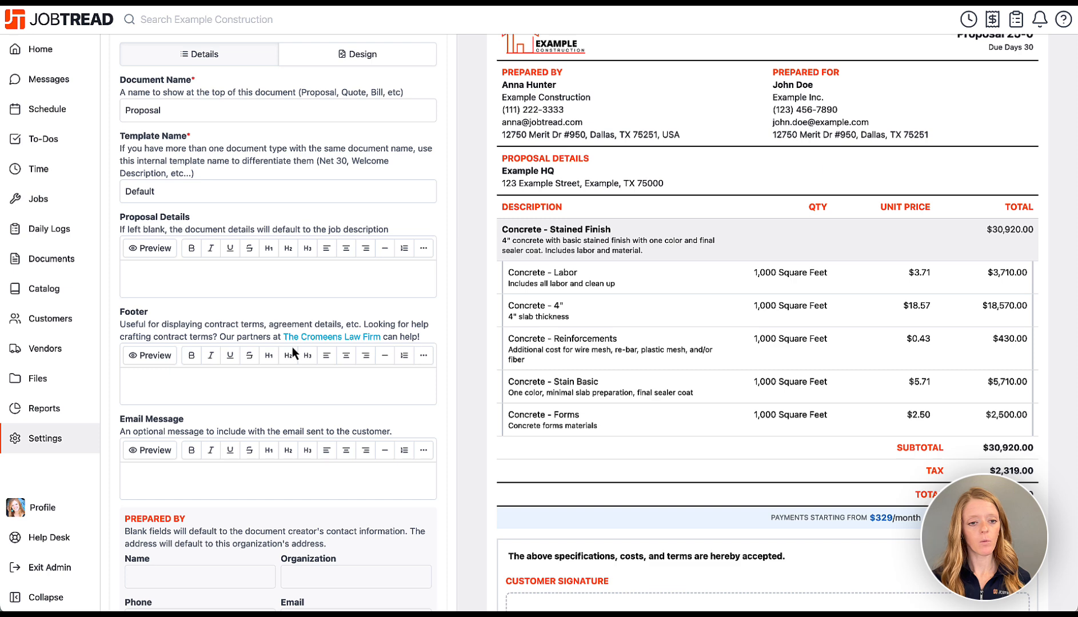
{"action": "left_click", "coordinate": [307, 380]}
{"action": "type", "text": "Terms and Conditions This proposal is valid for 30 days from the issue date. Payment schedule: 50% deposit upon acceptance, 30% midway through project, and 20% upon completion. Changes to the project scope will result in a revised estimate and must be approved in writing. The contractor reserves the right to adjust the timeline based on unforeseen conditions or delays. All materials and finishes are subject to availability and may vary slightly in color or texture. This proposal is purely for demonstration purposes and not intended for actual contracting."}
{"action": "left_click_drag", "start_coordinate": [213, 378], "coordinate": [123, 378]}
{"action": "left_click", "coordinate": [191, 355]}
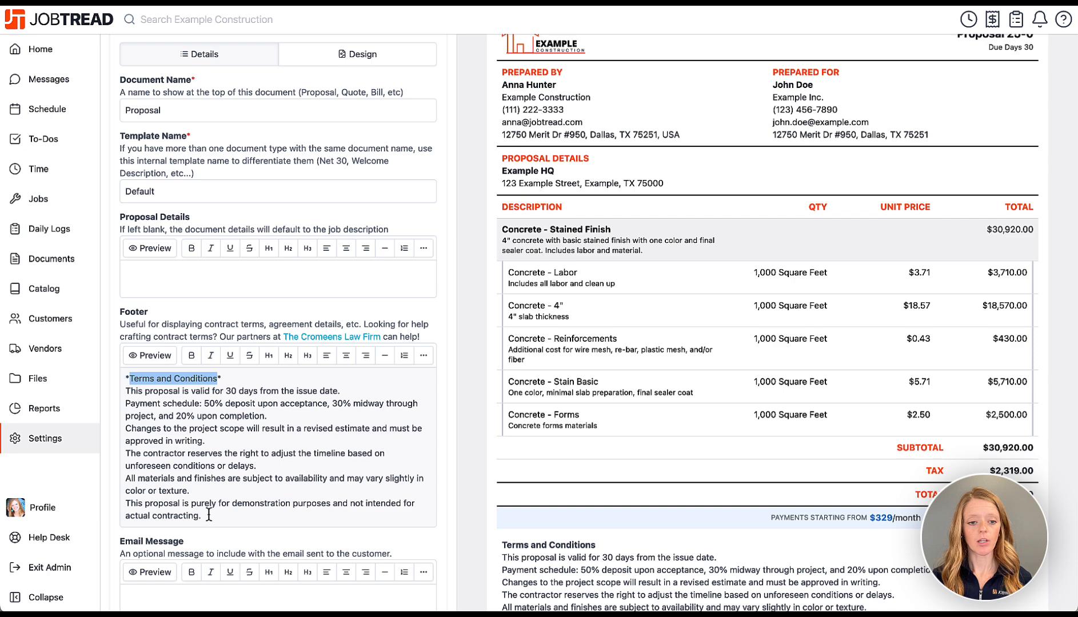
{"action": "left_click_drag", "start_coordinate": [205, 516], "coordinate": [125, 391]}
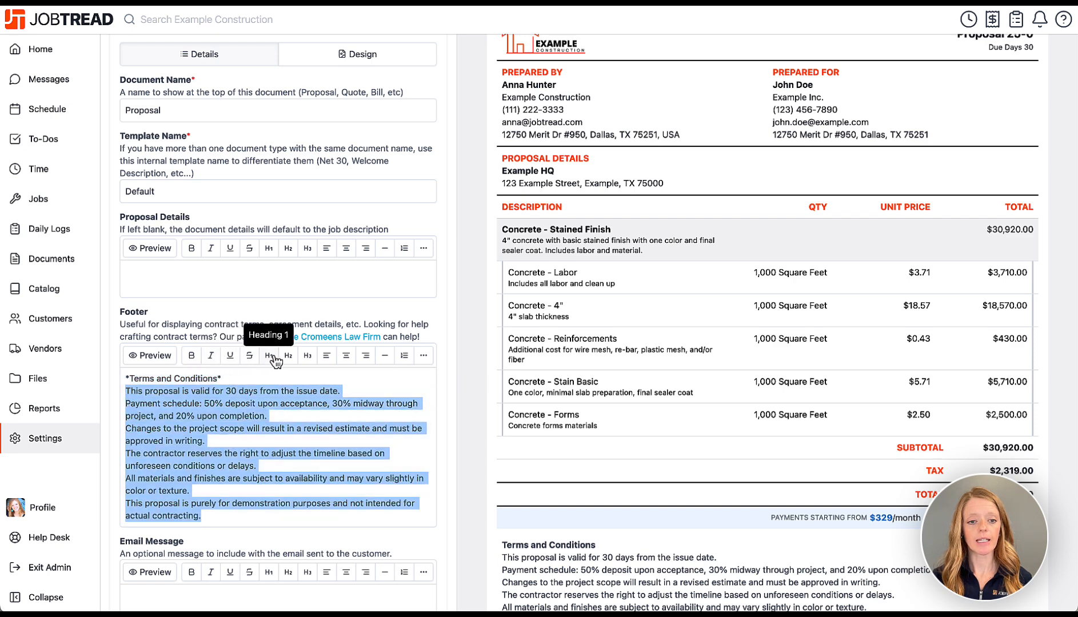
{"action": "left_click", "coordinate": [404, 355]}
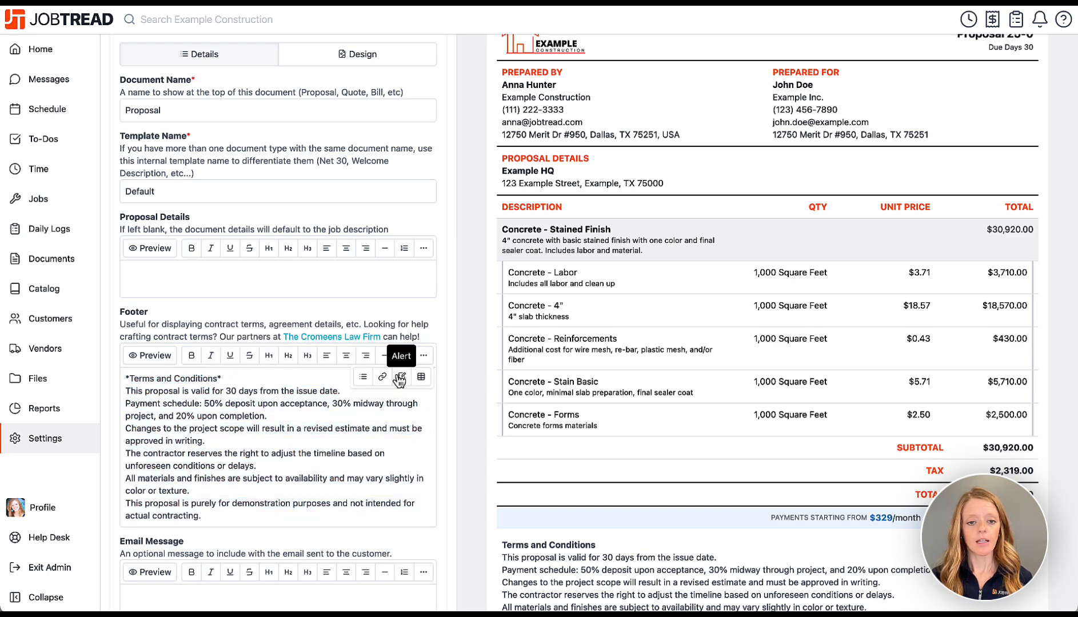
{"action": "left_click", "coordinate": [349, 491]}
Save the updated Proposal template from the bottom of the form.
{"action": "scroll", "coordinate": [503, 518], "scroll_direction": "down", "scroll_amount": 3}
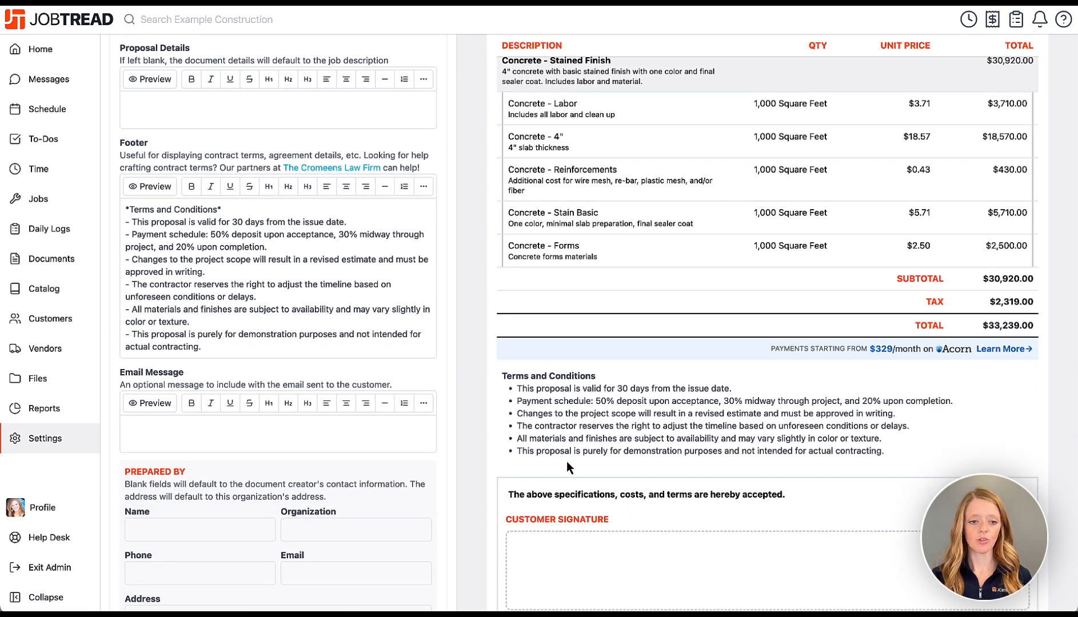
{"action": "left_click", "coordinate": [351, 432]}
{"action": "scroll", "coordinate": [351, 434], "scroll_direction": "down", "scroll_amount": 3}
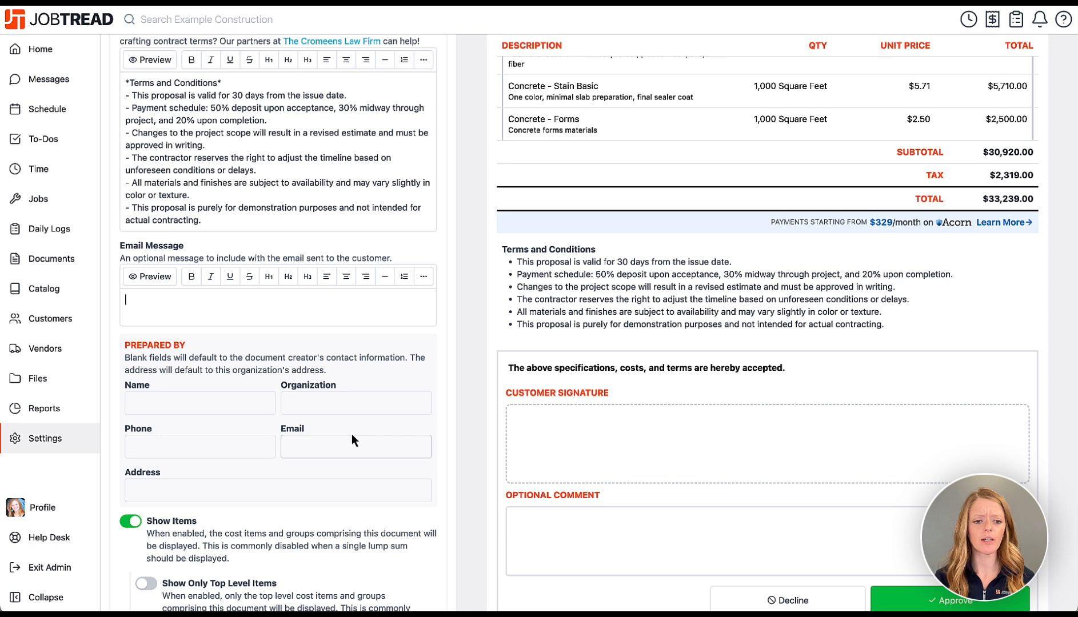
{"action": "scroll", "coordinate": [352, 440], "scroll_direction": "down", "scroll_amount": 5}
{"action": "scroll", "coordinate": [352, 440], "scroll_direction": "down", "scroll_amount": 2}
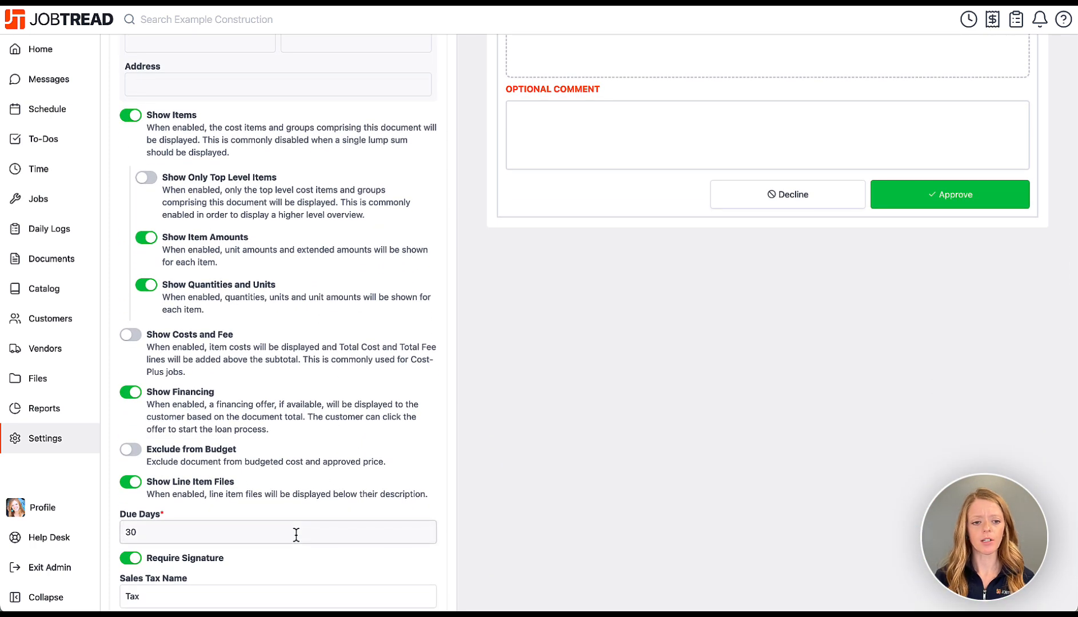
{"action": "scroll", "coordinate": [481, 352], "scroll_direction": "down", "scroll_amount": 2}
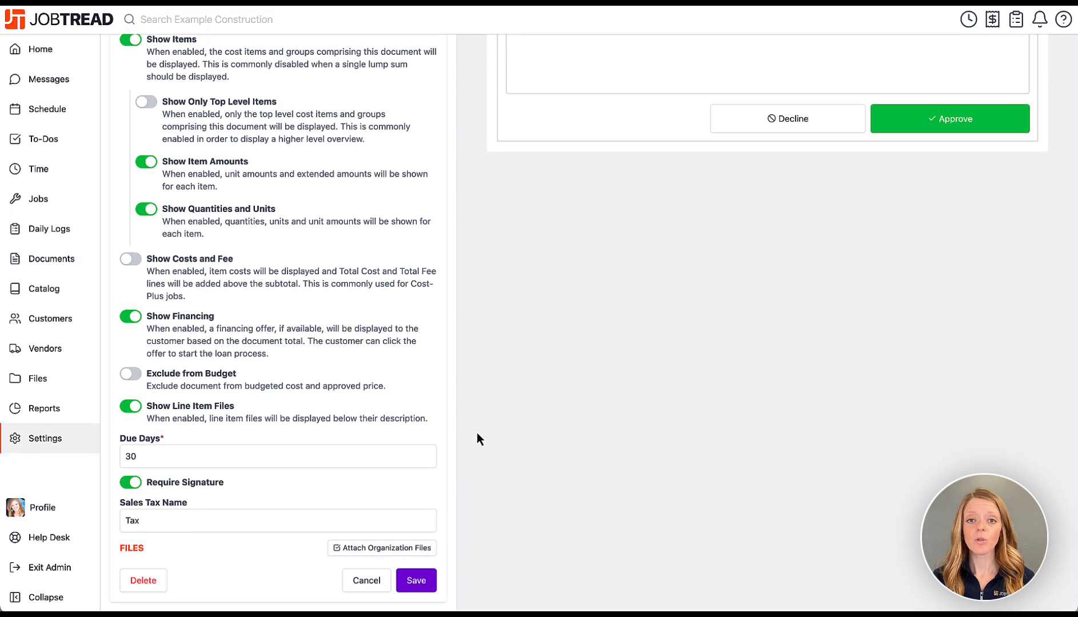
{"action": "left_click", "coordinate": [423, 581]}
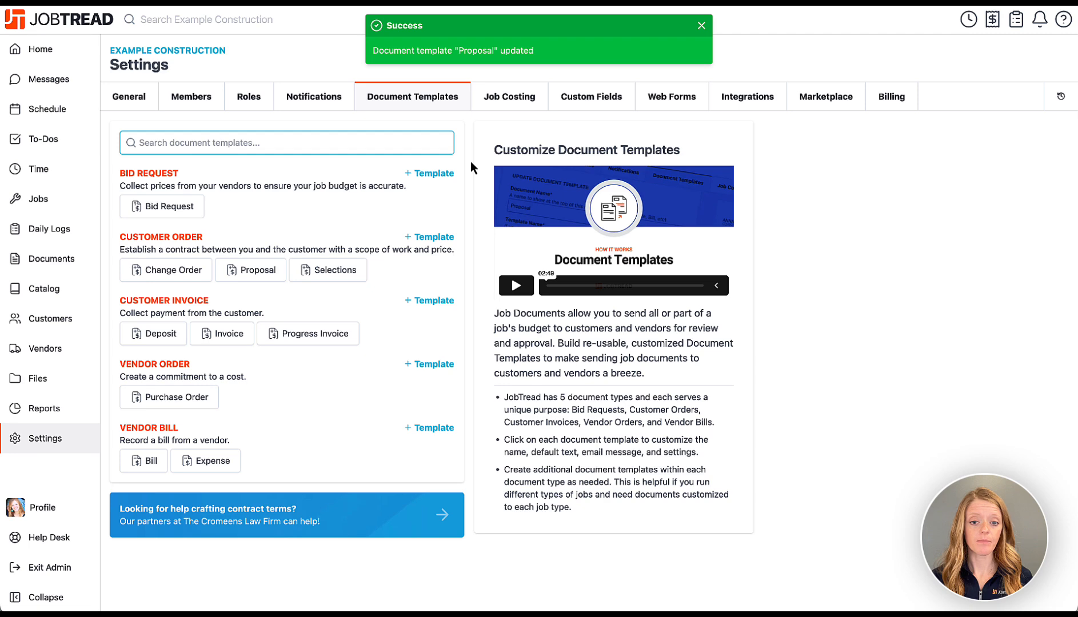
{"action": "left_click", "coordinate": [507, 111]}
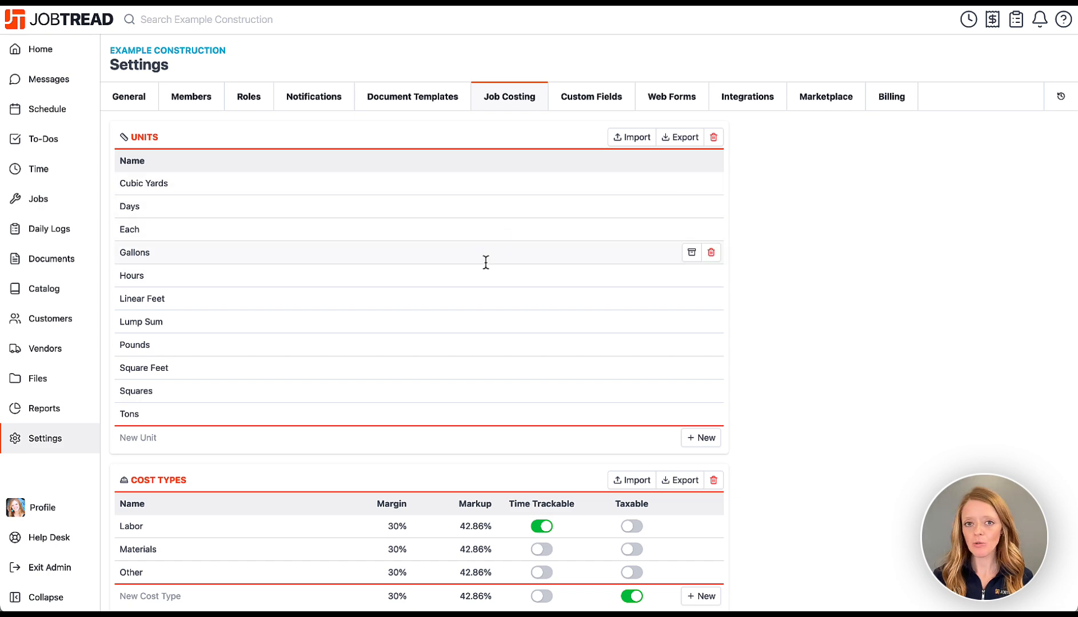
{"action": "scroll", "coordinate": [485, 262], "scroll_direction": "down", "scroll_amount": 7}
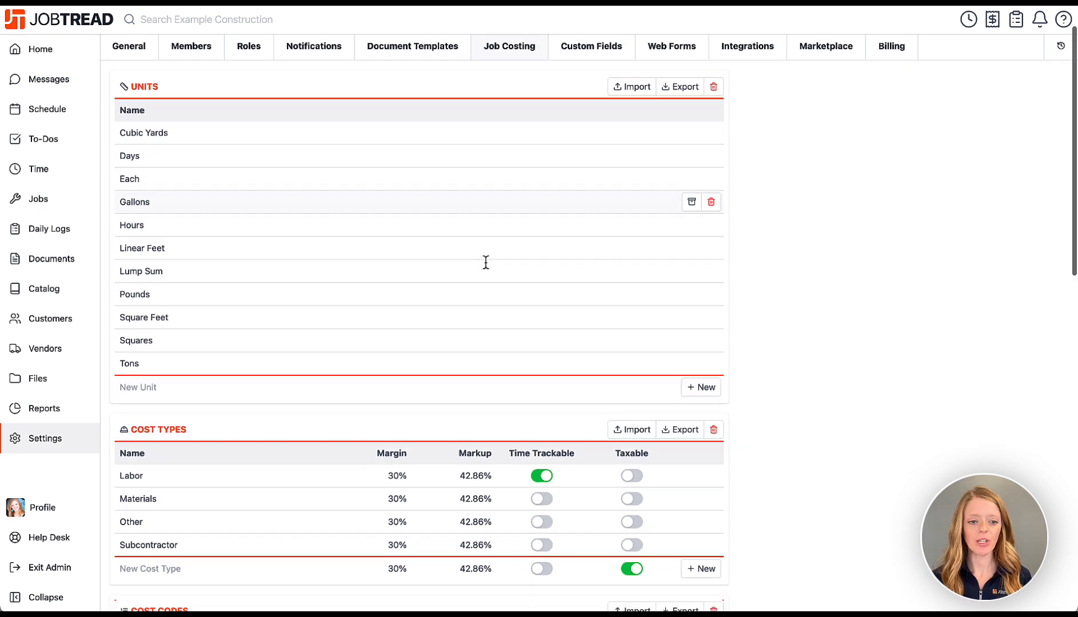
{"action": "scroll", "coordinate": [487, 264], "scroll_direction": "down", "scroll_amount": 1}
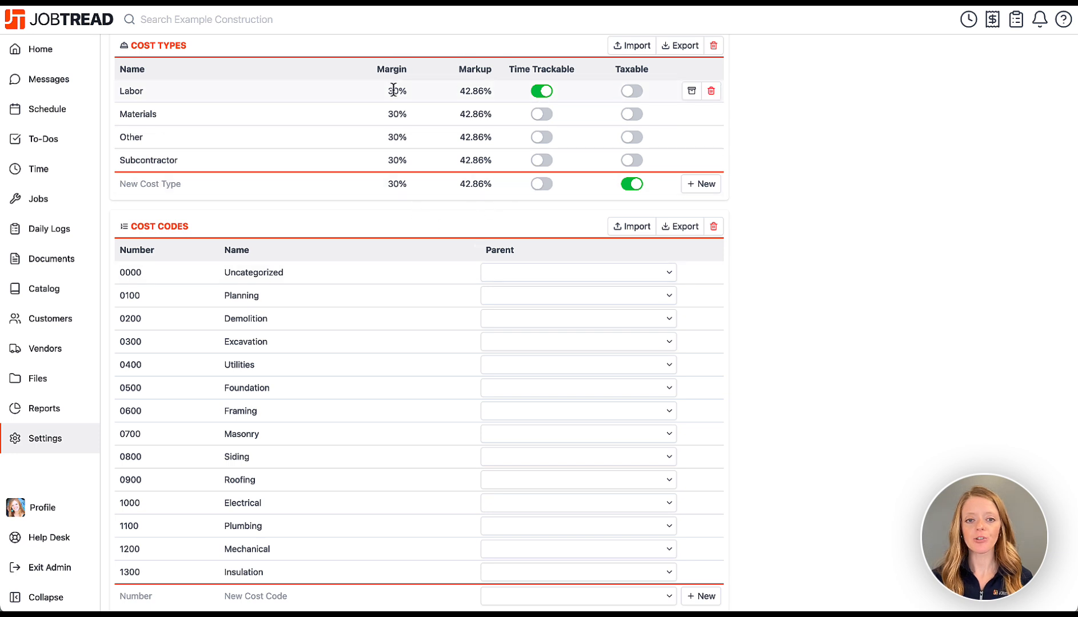
{"action": "scroll", "coordinate": [398, 170], "scroll_direction": "down", "scroll_amount": 1}
{"action": "scroll", "coordinate": [398, 170], "scroll_direction": "up", "scroll_amount": 1}
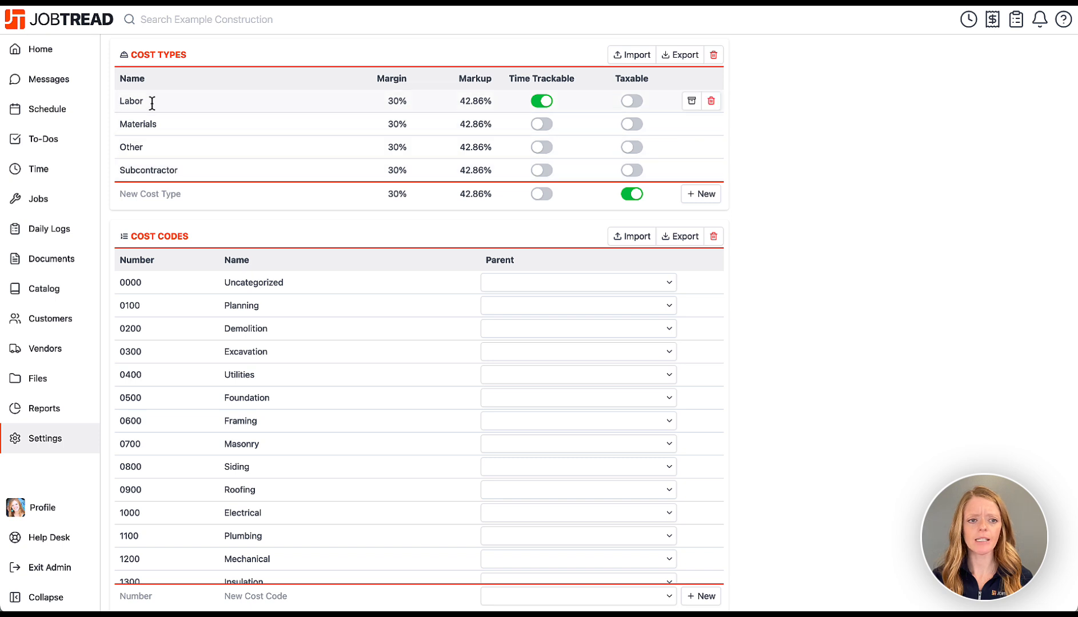
Change the Labor cost type's margin from 30 to 40 (66.67% markup), then look over Cost Codes.
{"action": "left_click", "coordinate": [391, 102]}
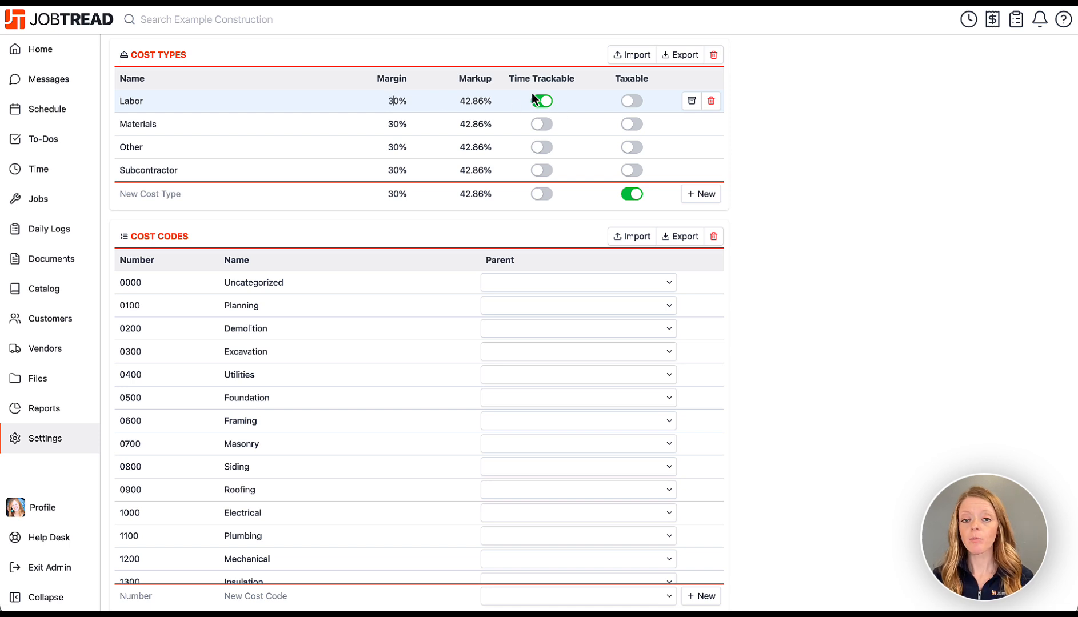
{"action": "left_click", "coordinate": [389, 107]}
{"action": "key", "text": "BackSpace"}
{"action": "type", "text": "4"}
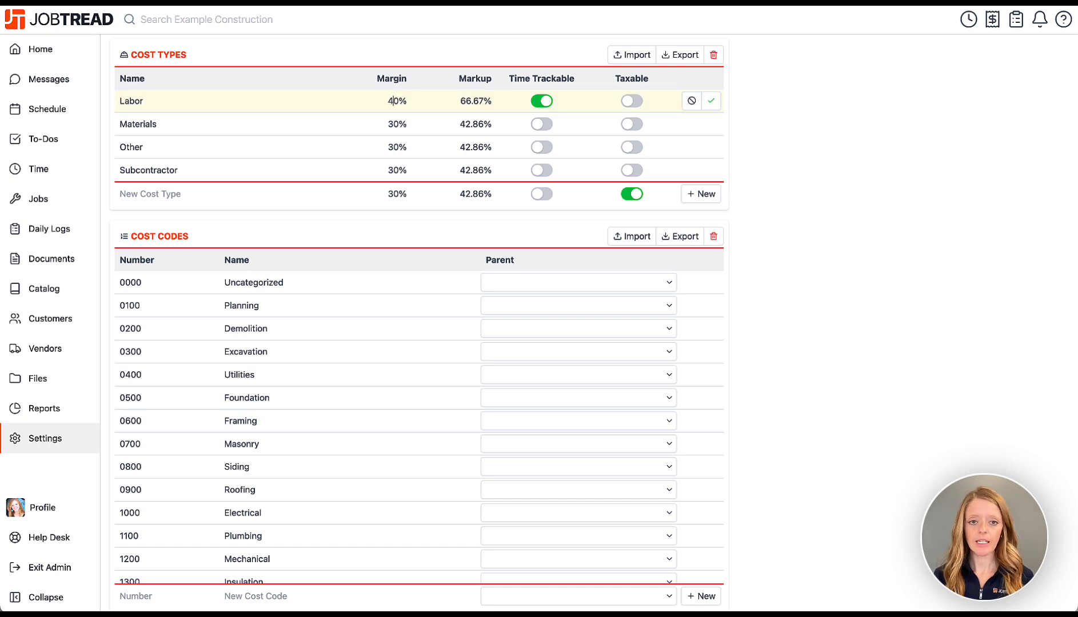
{"action": "left_click", "coordinate": [711, 101]}
{"action": "scroll", "coordinate": [752, 144], "scroll_direction": "down", "scroll_amount": 3}
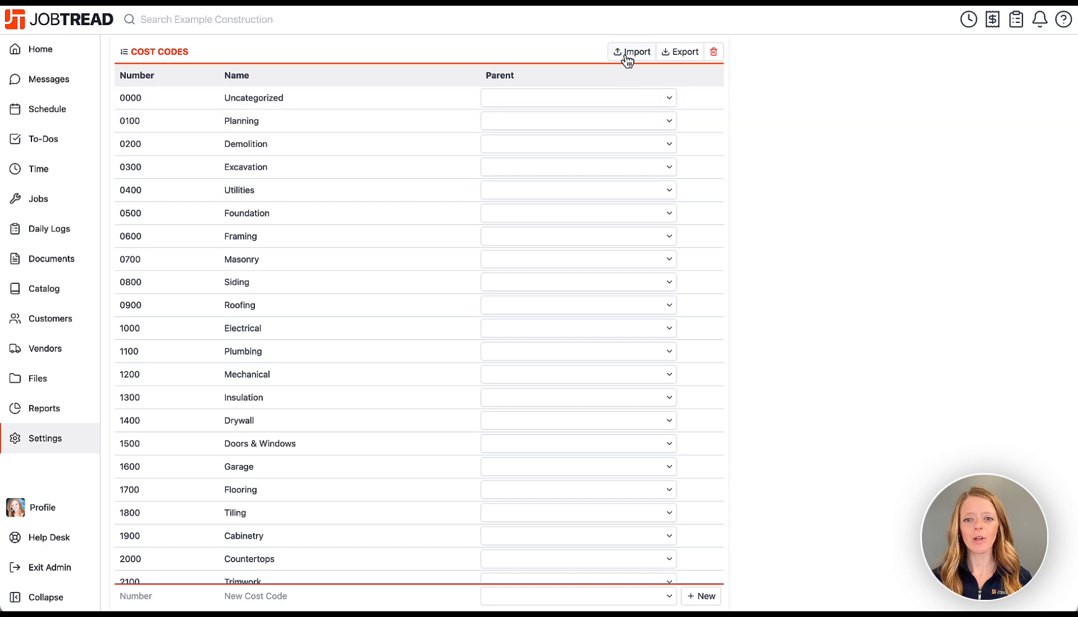
{"action": "scroll", "coordinate": [823, 315], "scroll_direction": "down", "scroll_amount": 5}
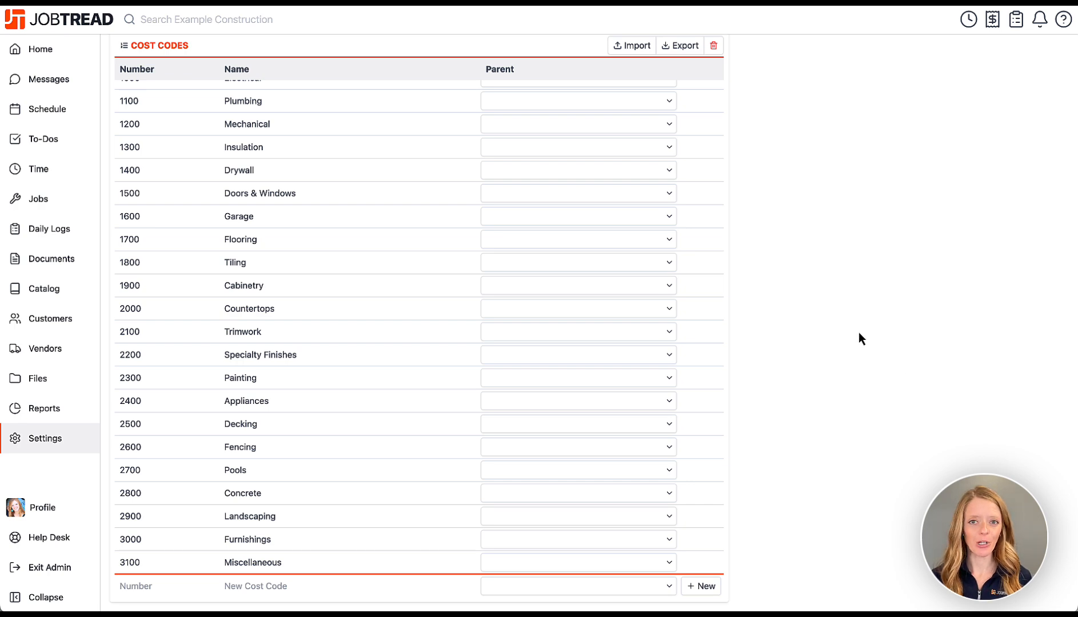
{"action": "scroll", "coordinate": [858, 332], "scroll_direction": "up", "scroll_amount": 10}
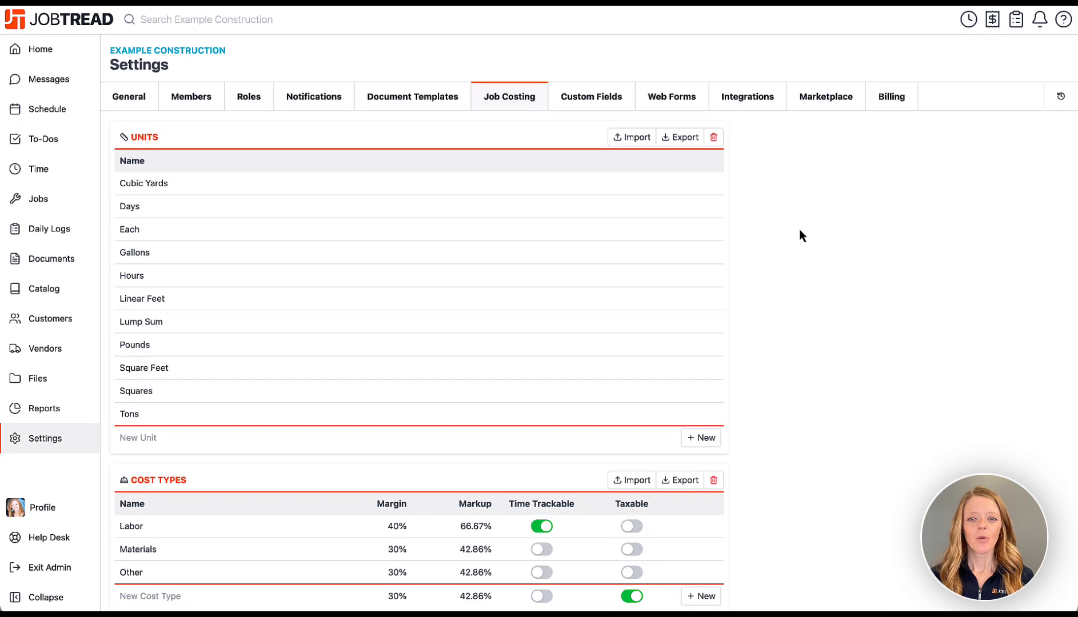
Add a New Customer web form named 'New Lead Form' in the Web Forms settings.
{"action": "left_click", "coordinate": [619, 95]}
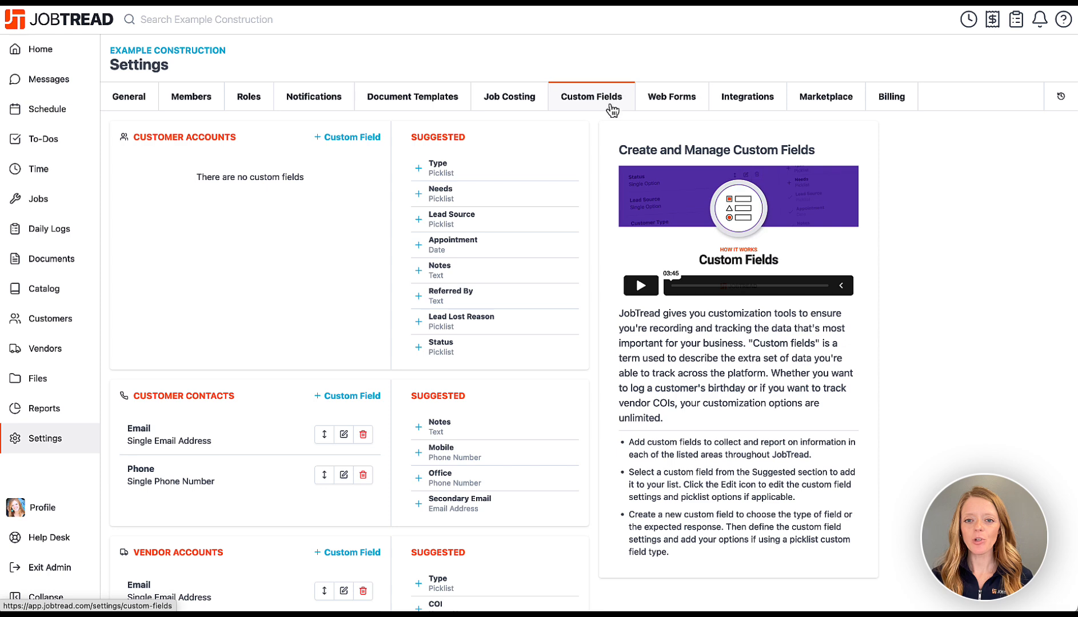
{"action": "left_click", "coordinate": [674, 99]}
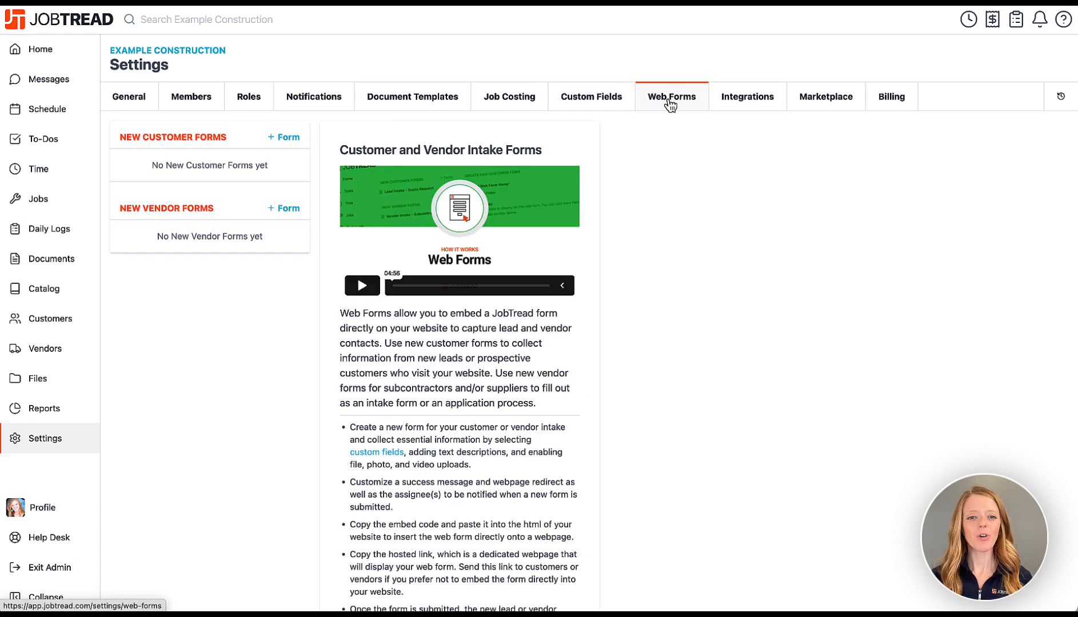
{"action": "left_click", "coordinate": [278, 143]}
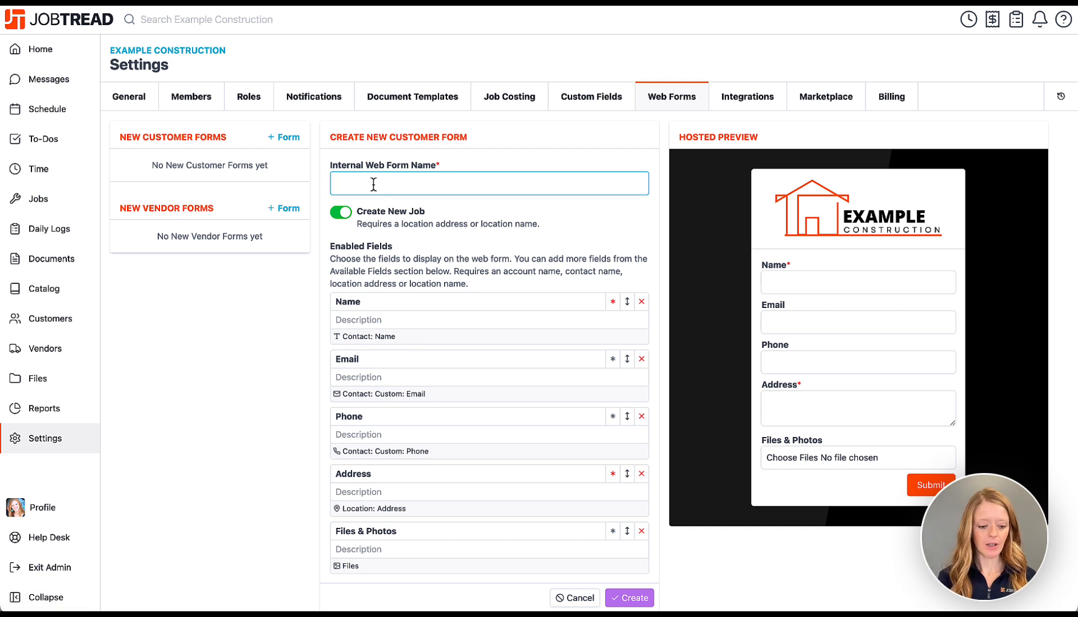
{"action": "type", "text": "New Lead "}
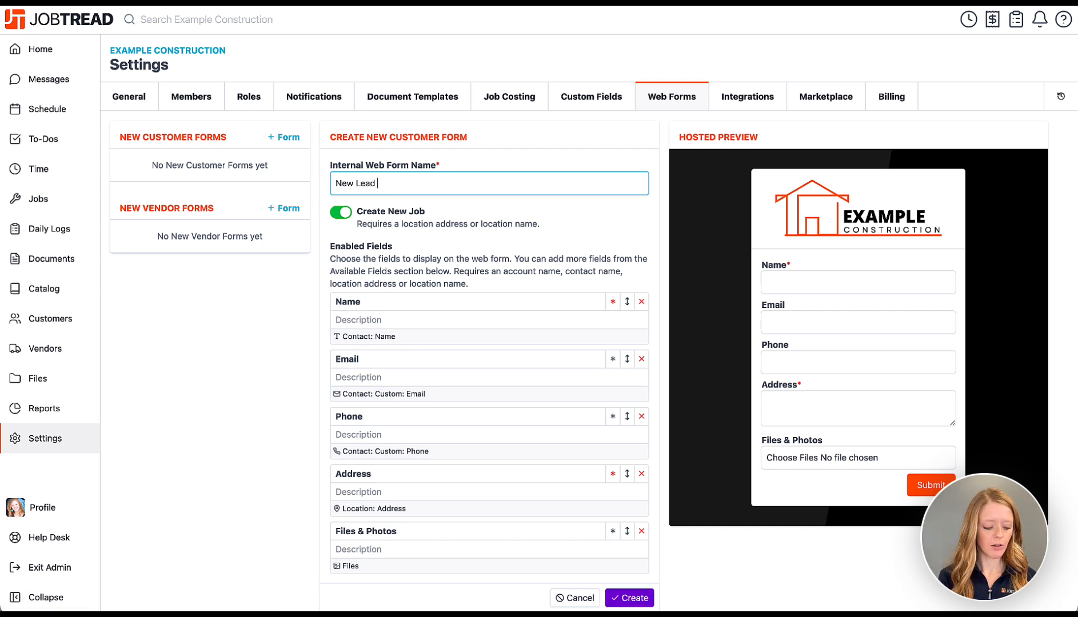
{"action": "type", "text": "Form"}
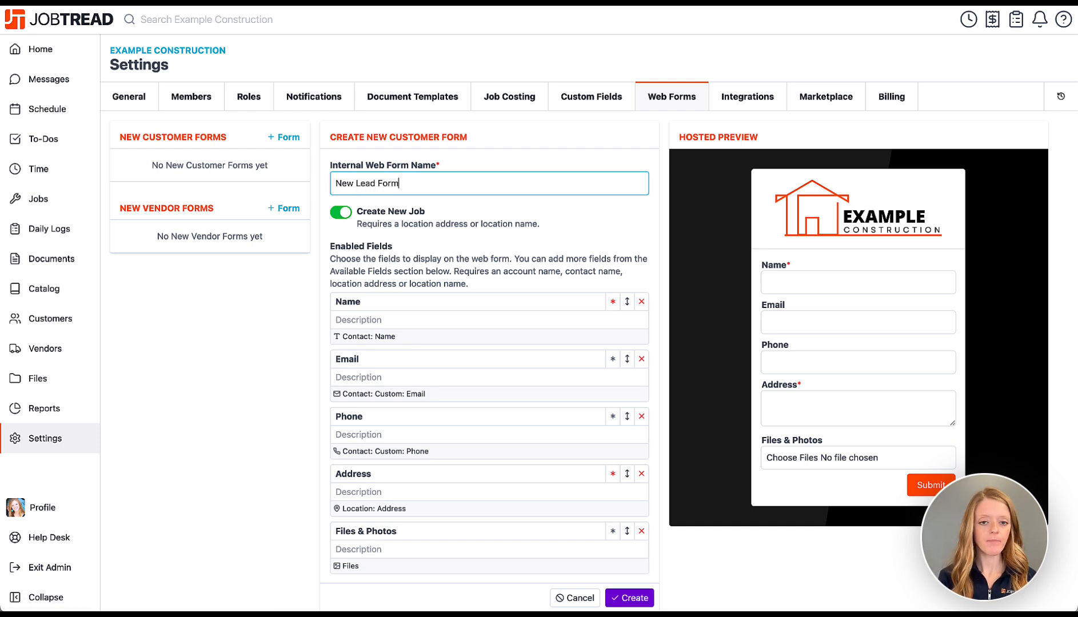
{"action": "left_click", "coordinate": [641, 600]}
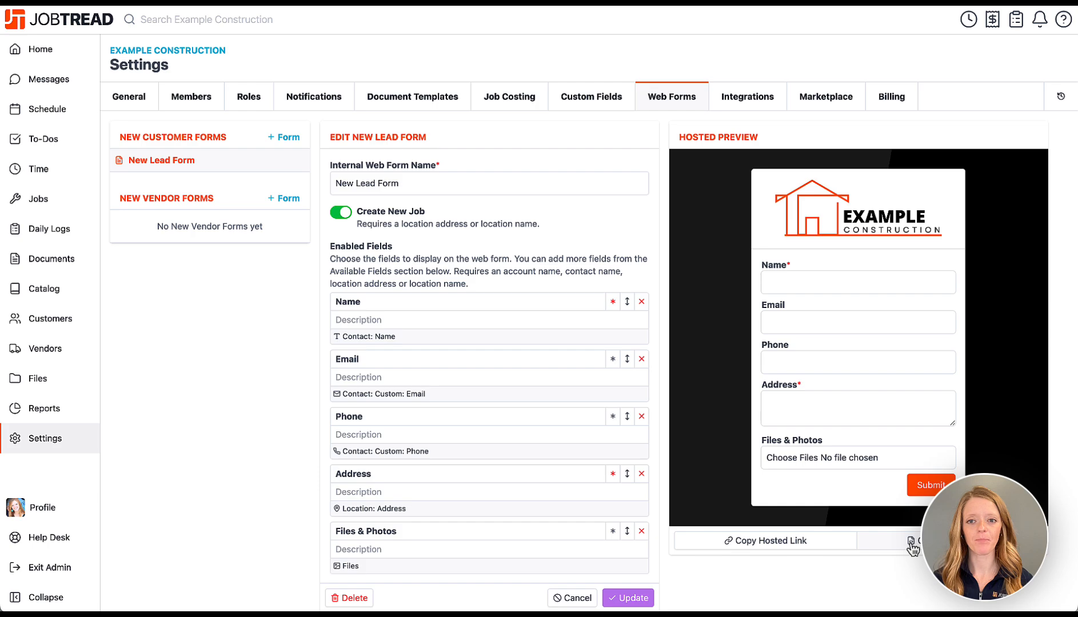
Browse the available integration cards in the Integrations settings.
{"action": "left_click", "coordinate": [765, 93]}
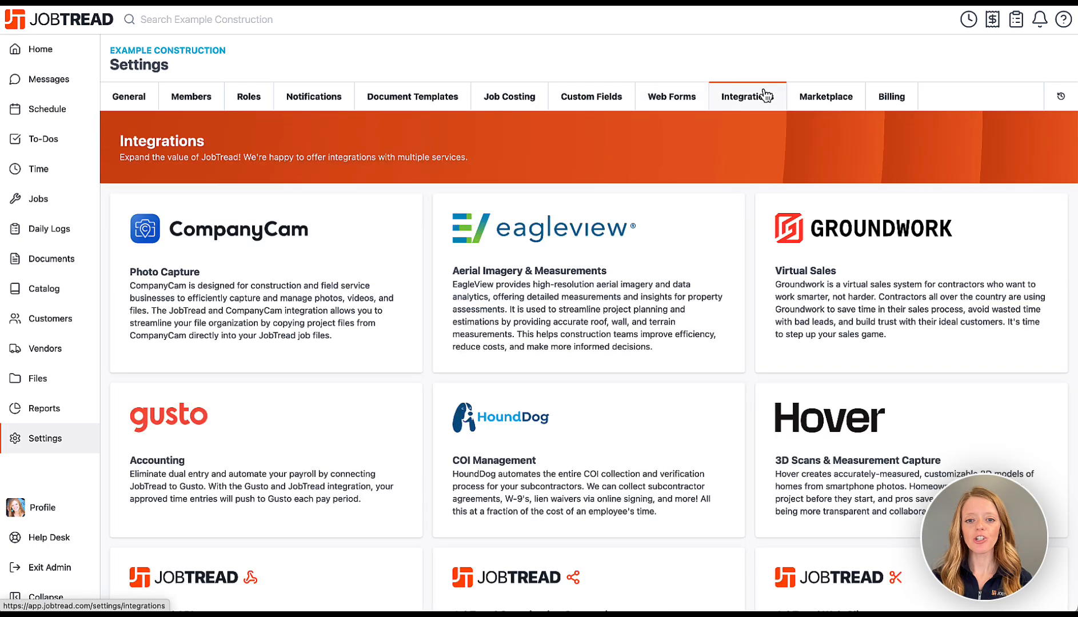
{"action": "scroll", "coordinate": [741, 383], "scroll_direction": "down", "scroll_amount": 8}
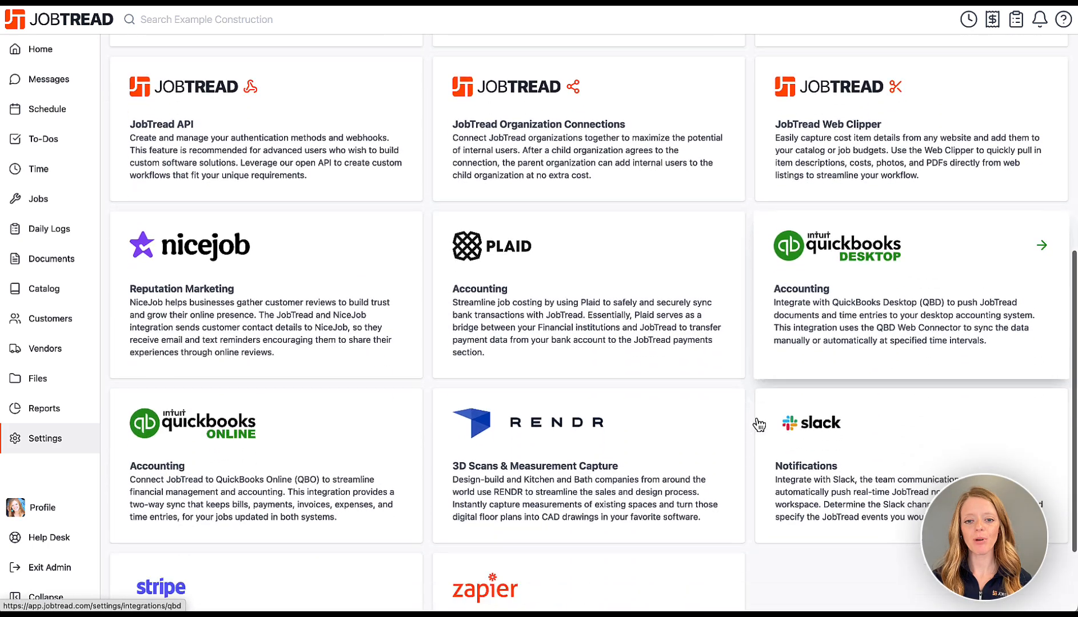
{"action": "scroll", "coordinate": [754, 424], "scroll_direction": "down", "scroll_amount": 2}
{"action": "scroll", "coordinate": [752, 421], "scroll_direction": "up", "scroll_amount": 7}
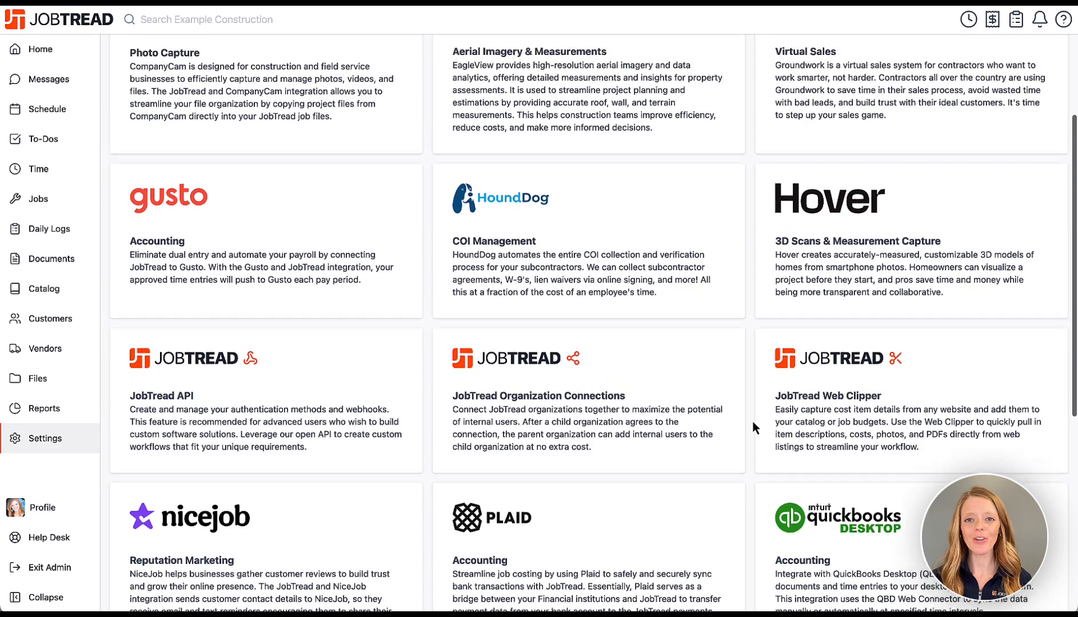
{"action": "scroll", "coordinate": [753, 422], "scroll_direction": "up", "scroll_amount": 4}
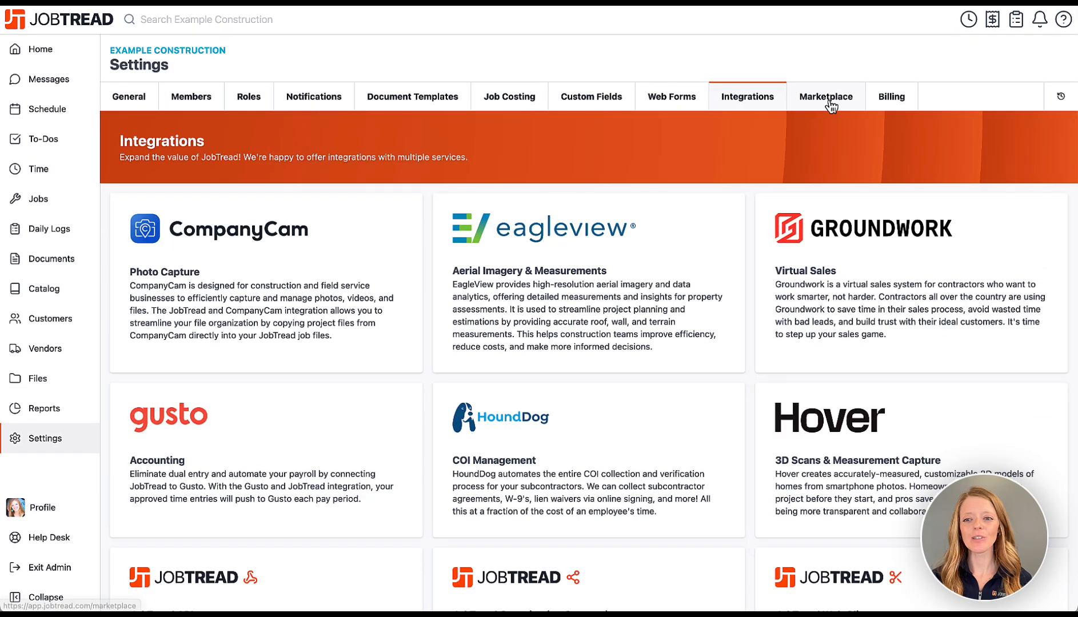
Browse the Marketplace listings such as Beginner Bootcamp, Steadfast Social Media and Builder Funnel.
{"action": "left_click", "coordinate": [828, 104]}
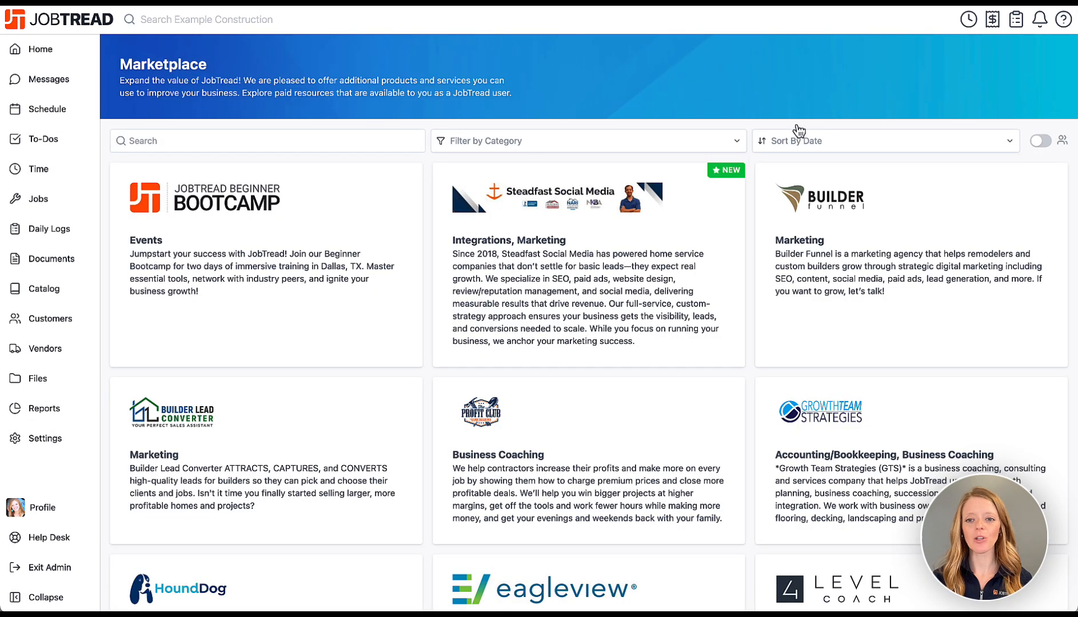
{"action": "scroll", "coordinate": [751, 384], "scroll_direction": "down", "scroll_amount": 8}
{"action": "scroll", "coordinate": [751, 384], "scroll_direction": "down", "scroll_amount": 20}
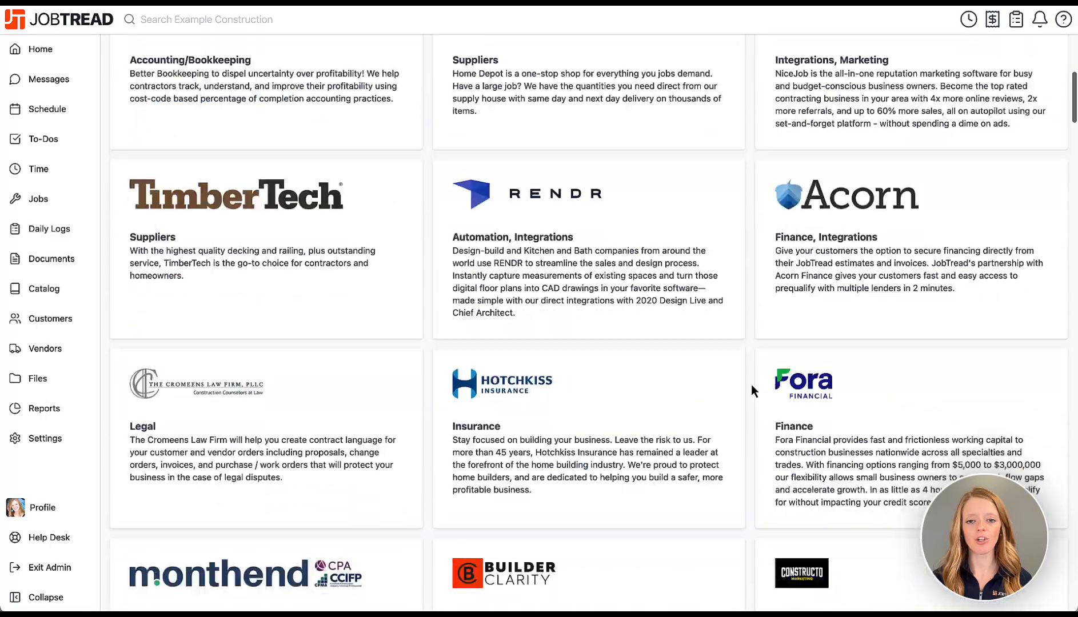
{"action": "scroll", "coordinate": [751, 385], "scroll_direction": "down", "scroll_amount": 15}
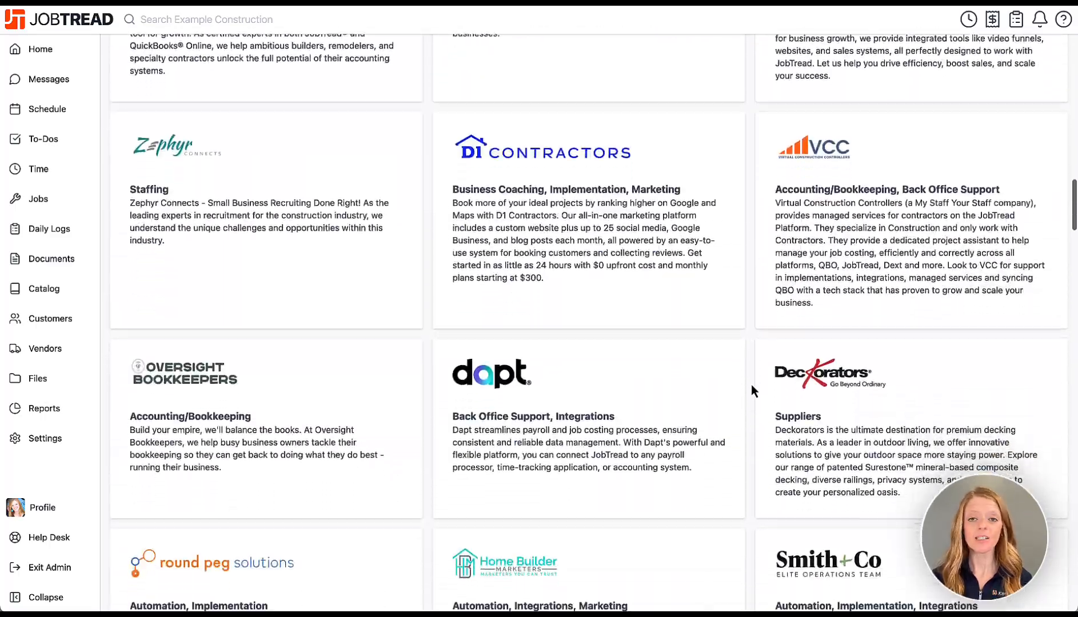
{"action": "scroll", "coordinate": [751, 384], "scroll_direction": "down", "scroll_amount": 7}
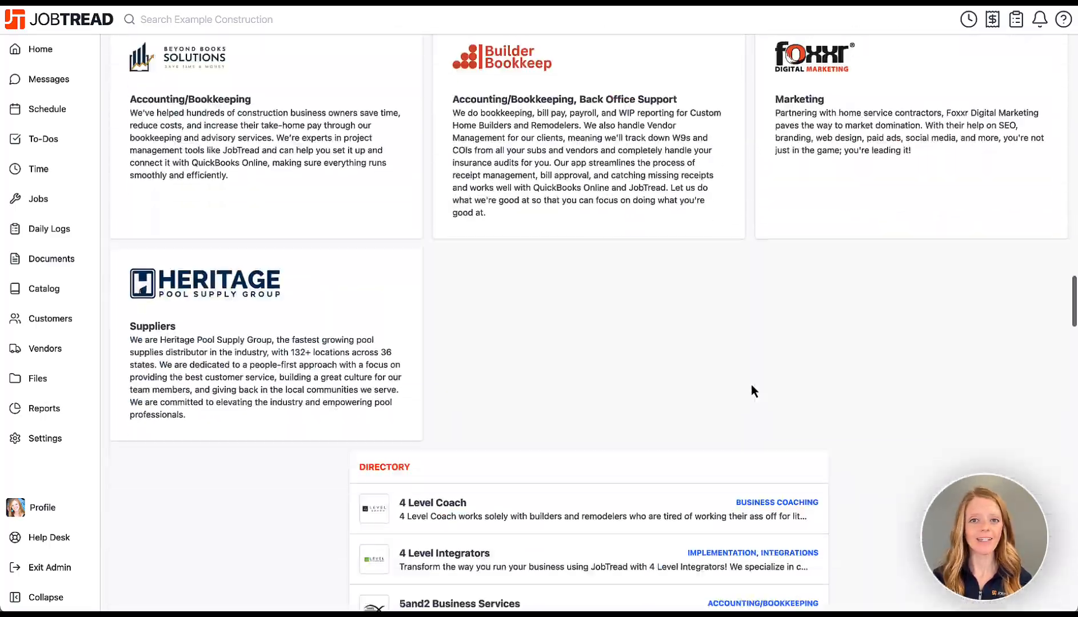
{"action": "scroll", "coordinate": [751, 385], "scroll_direction": "up", "scroll_amount": 2}
{"action": "scroll", "coordinate": [751, 384], "scroll_direction": "up", "scroll_amount": 15}
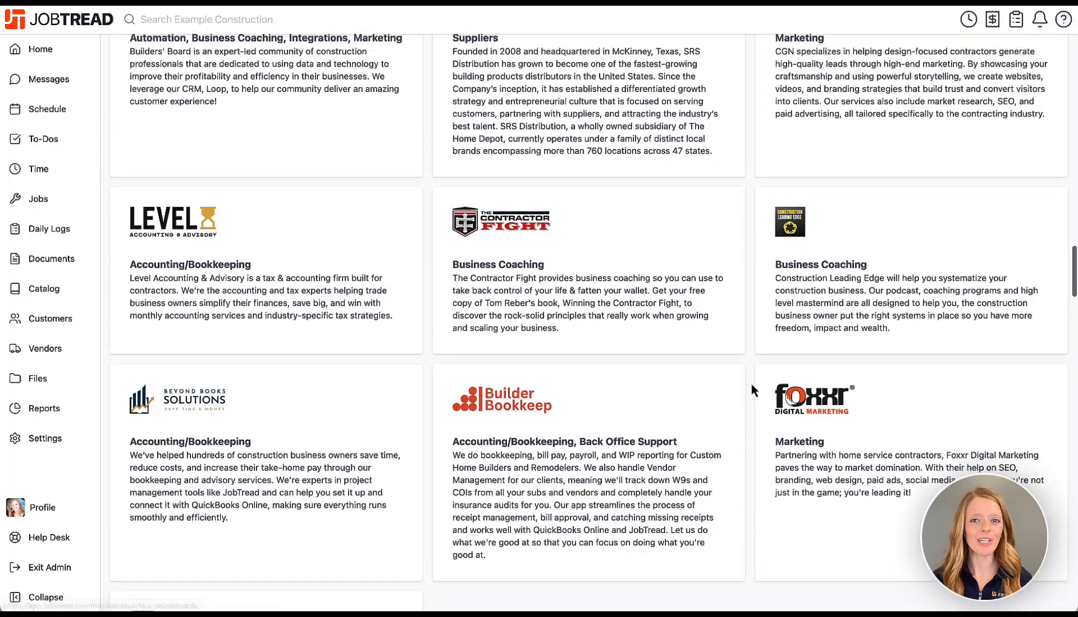
{"action": "scroll", "coordinate": [751, 384], "scroll_direction": "up", "scroll_amount": 15}
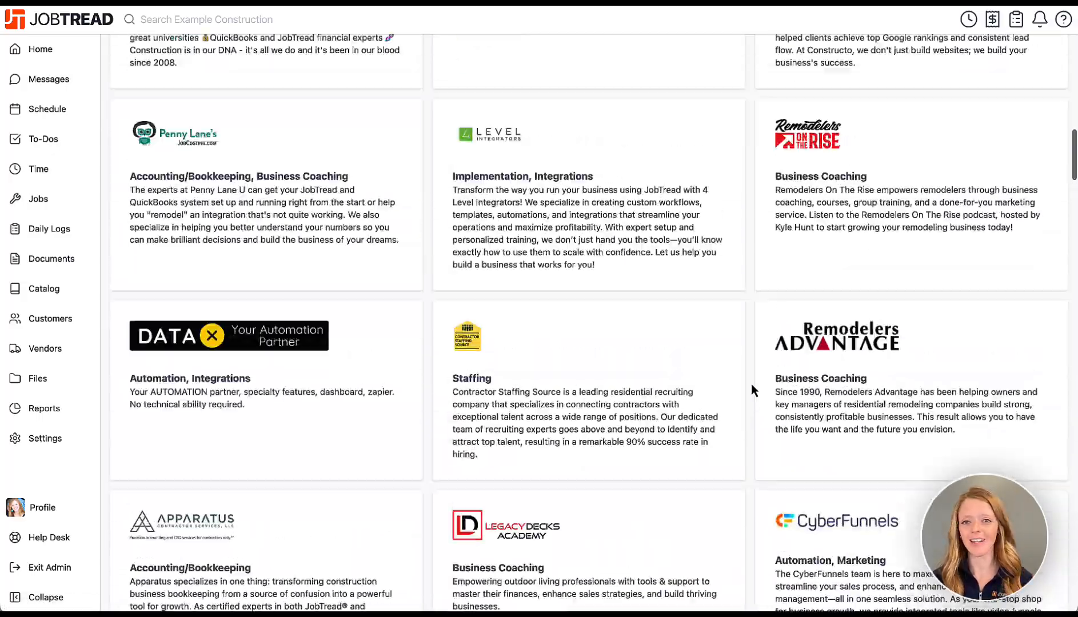
{"action": "scroll", "coordinate": [752, 390], "scroll_direction": "up", "scroll_amount": 9}
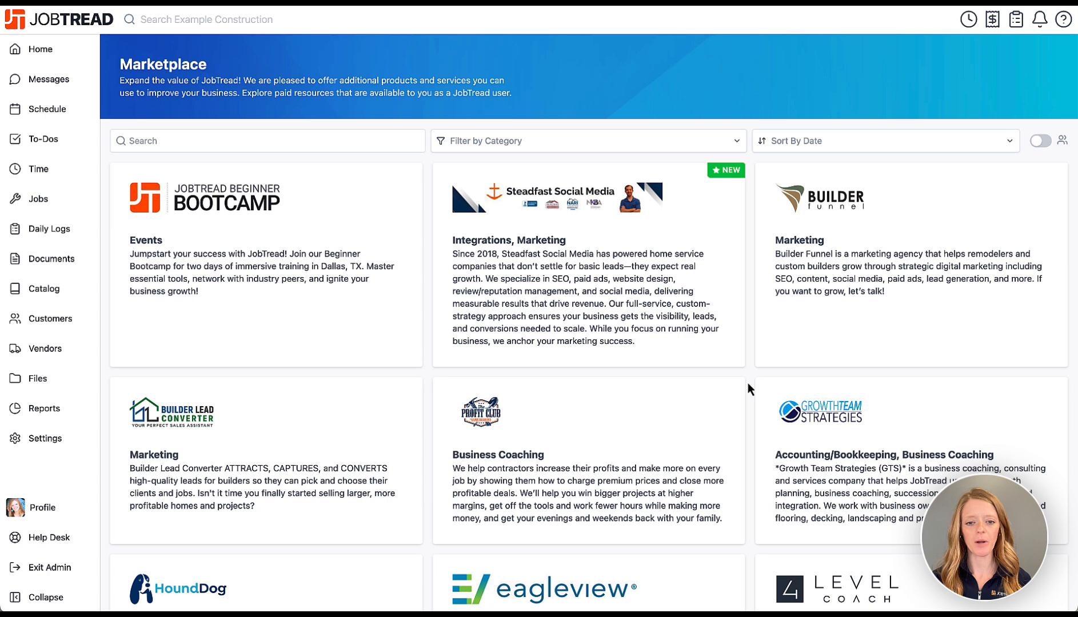
Look over the Billing settings, then go to the Help Desk page of trainings and articles.
{"action": "left_click", "coordinate": [71, 448]}
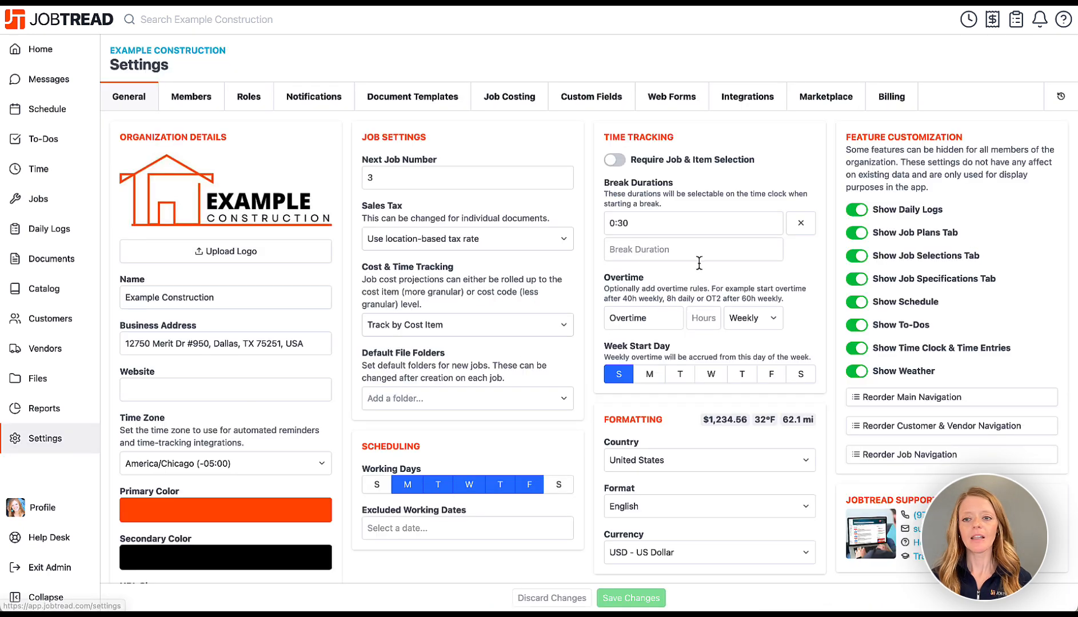
{"action": "left_click", "coordinate": [893, 99]}
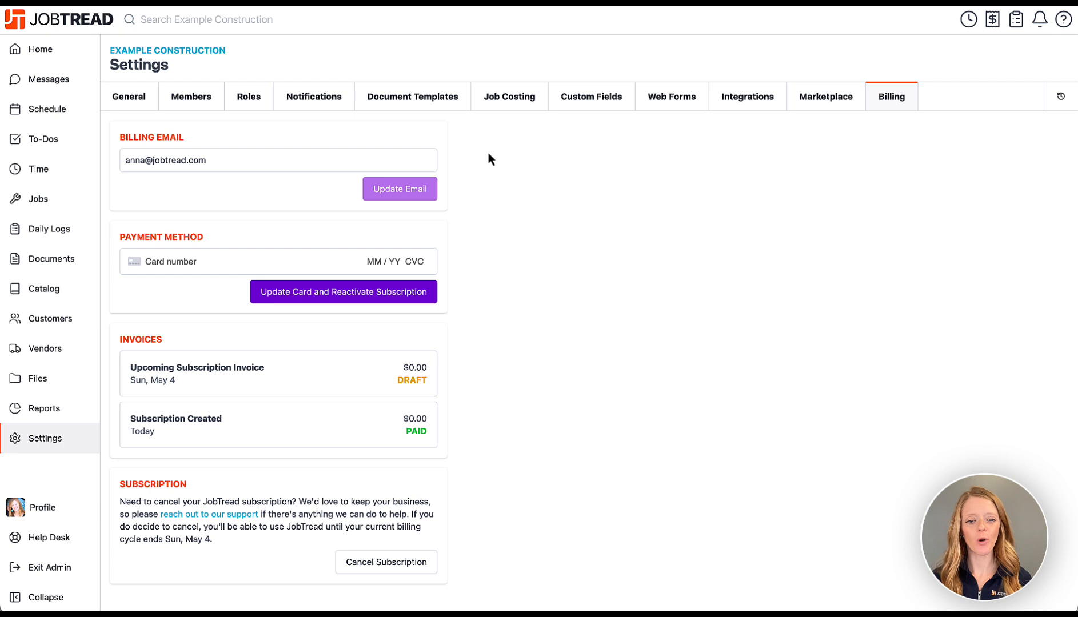
{"action": "left_click", "coordinate": [72, 535]}
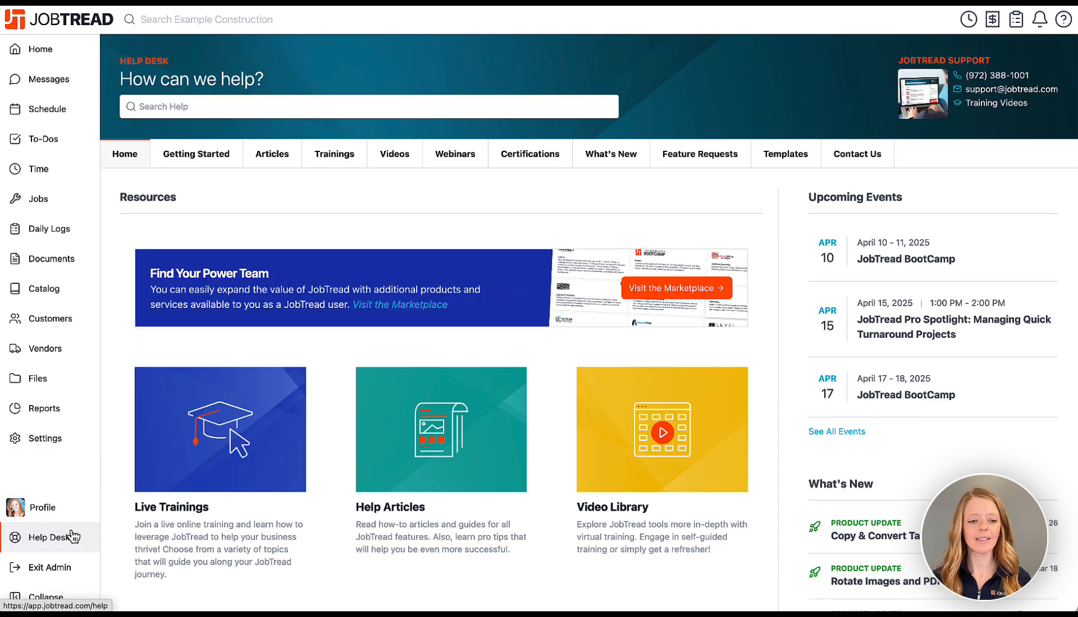